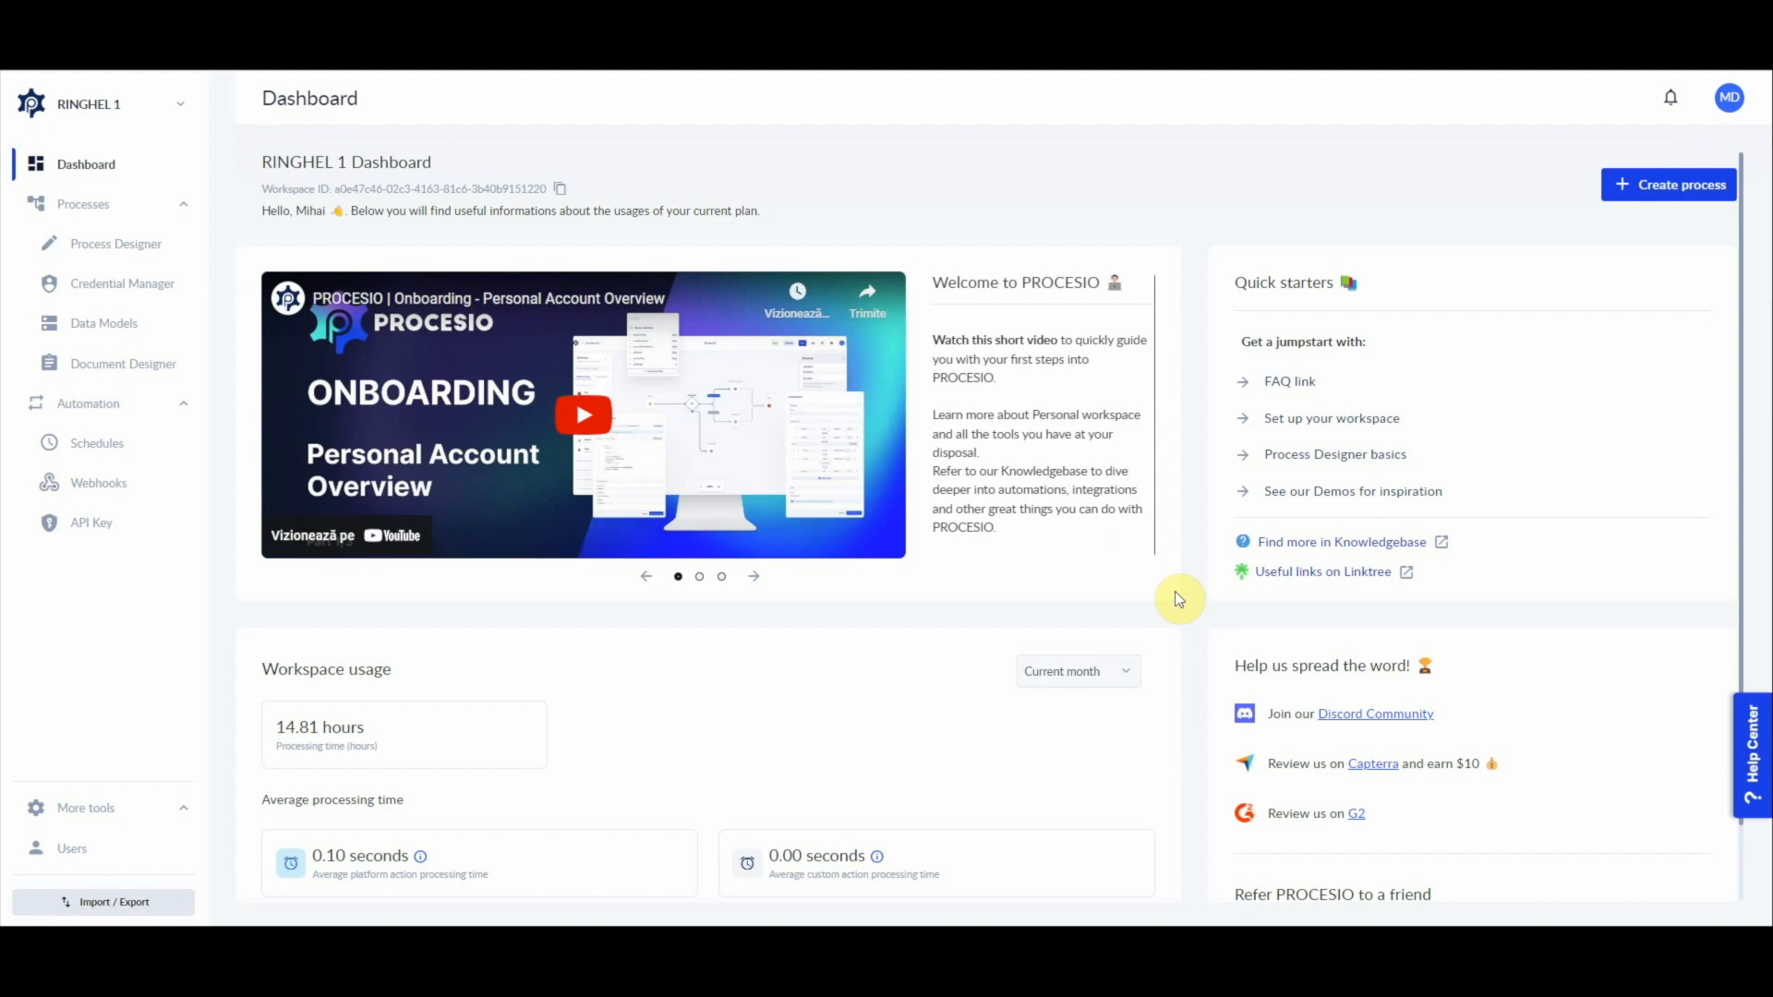
Step: Create a new process named "Get files from FTP send to email"
click(1662, 185)
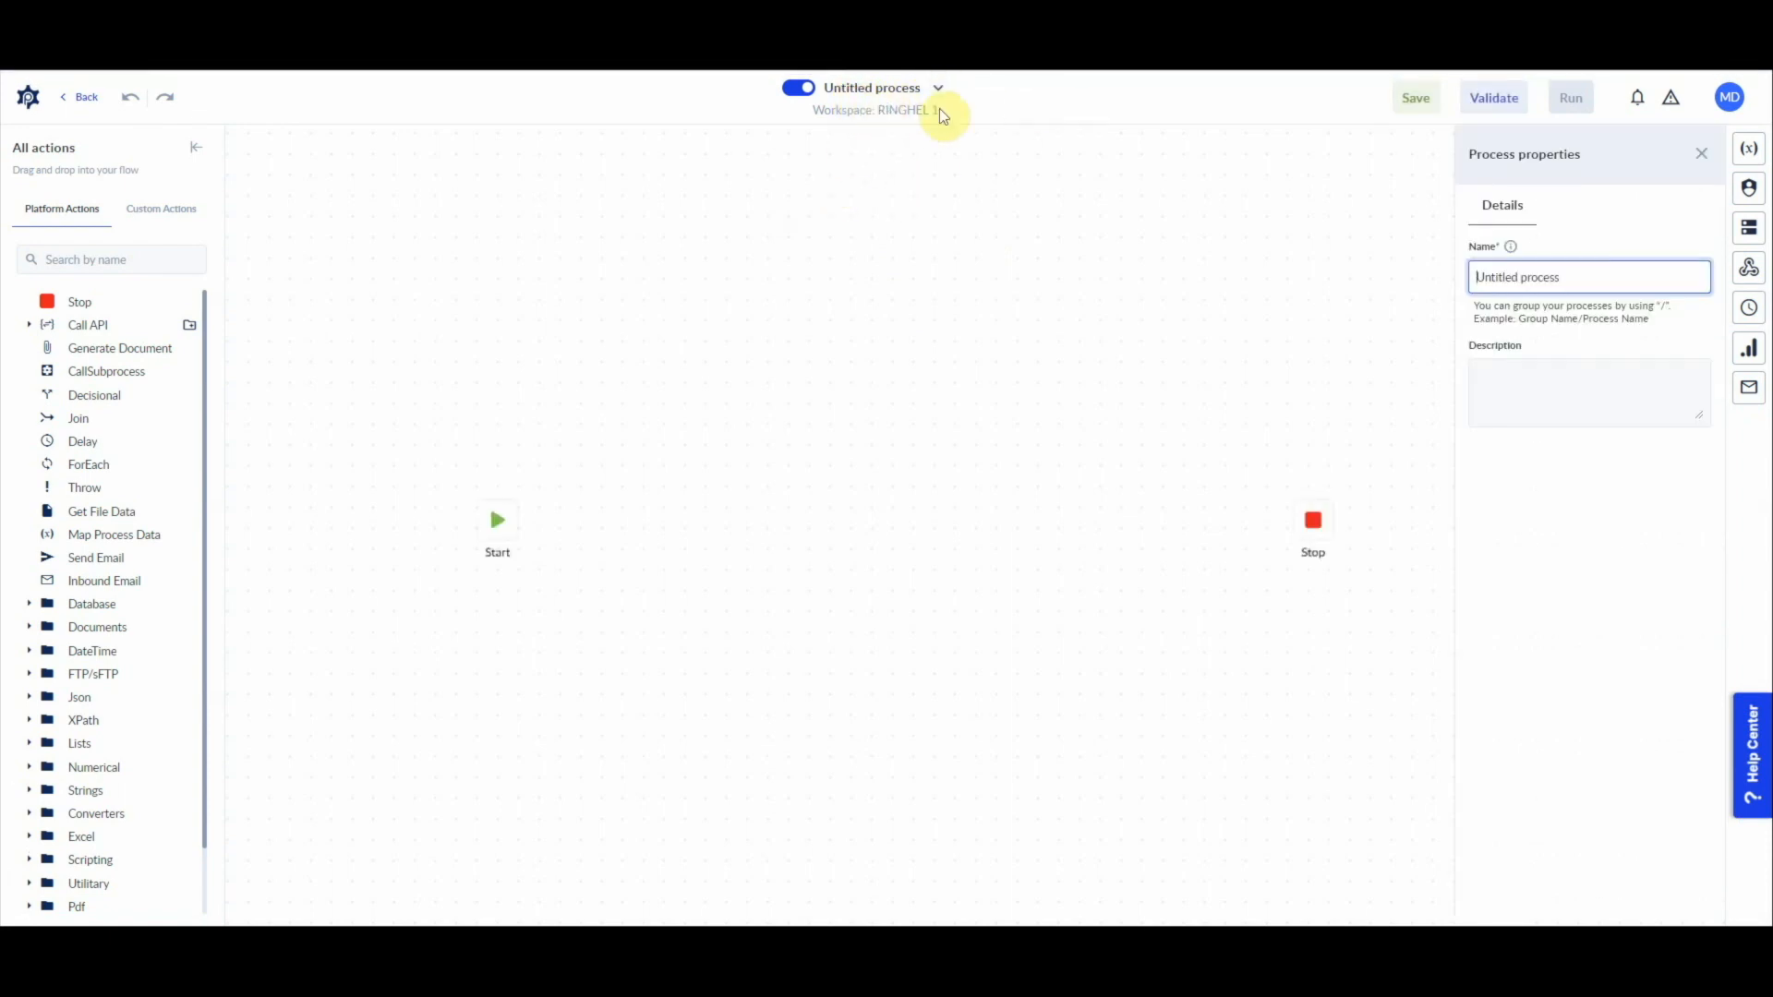
drag(1607, 279, 1468, 279)
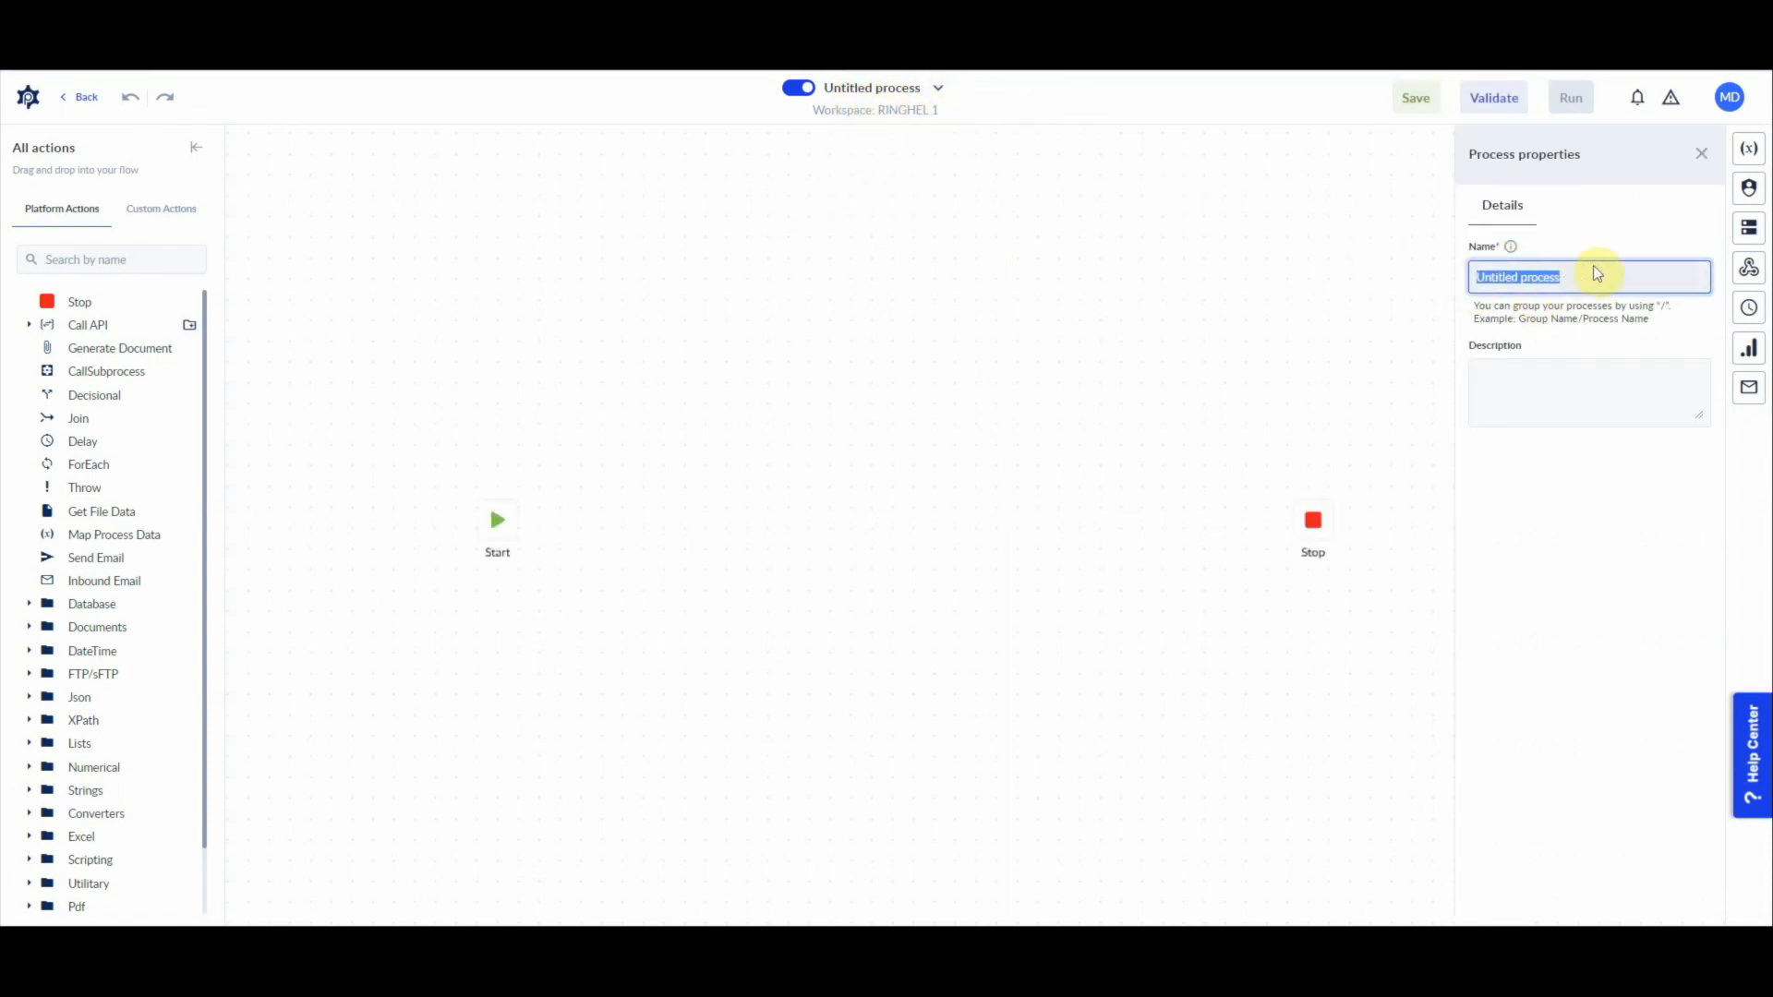
text(Get)
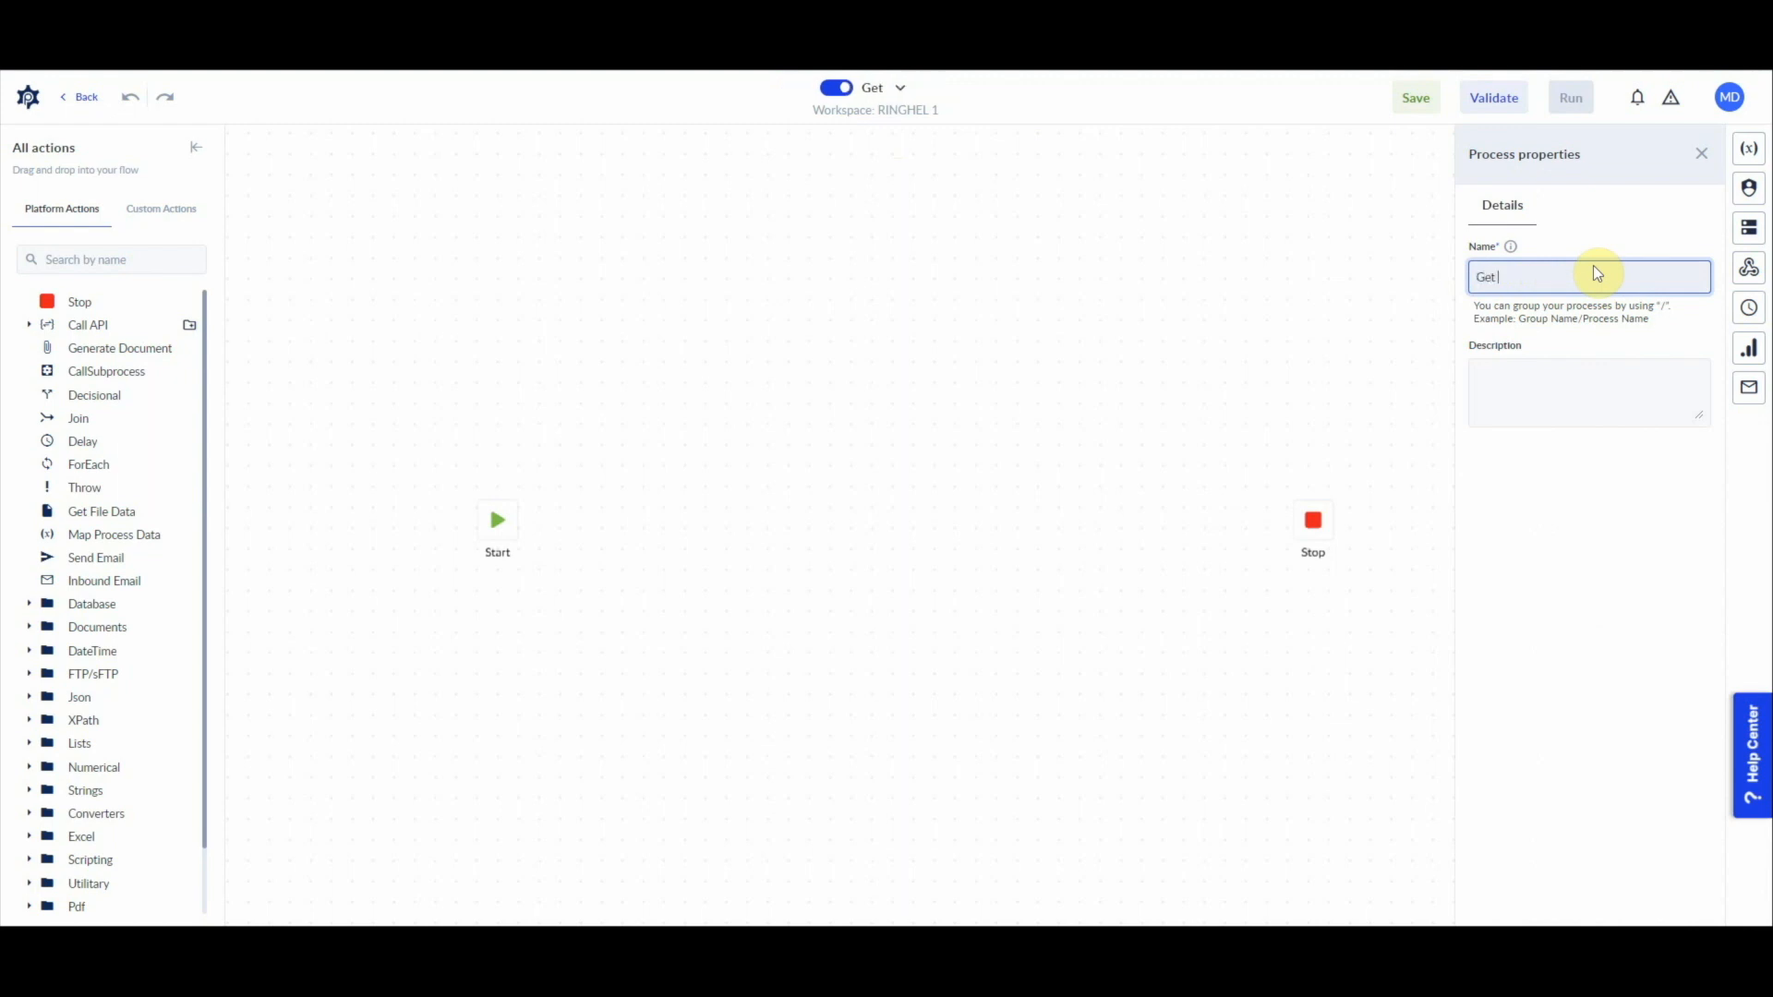
text( files from FTP)
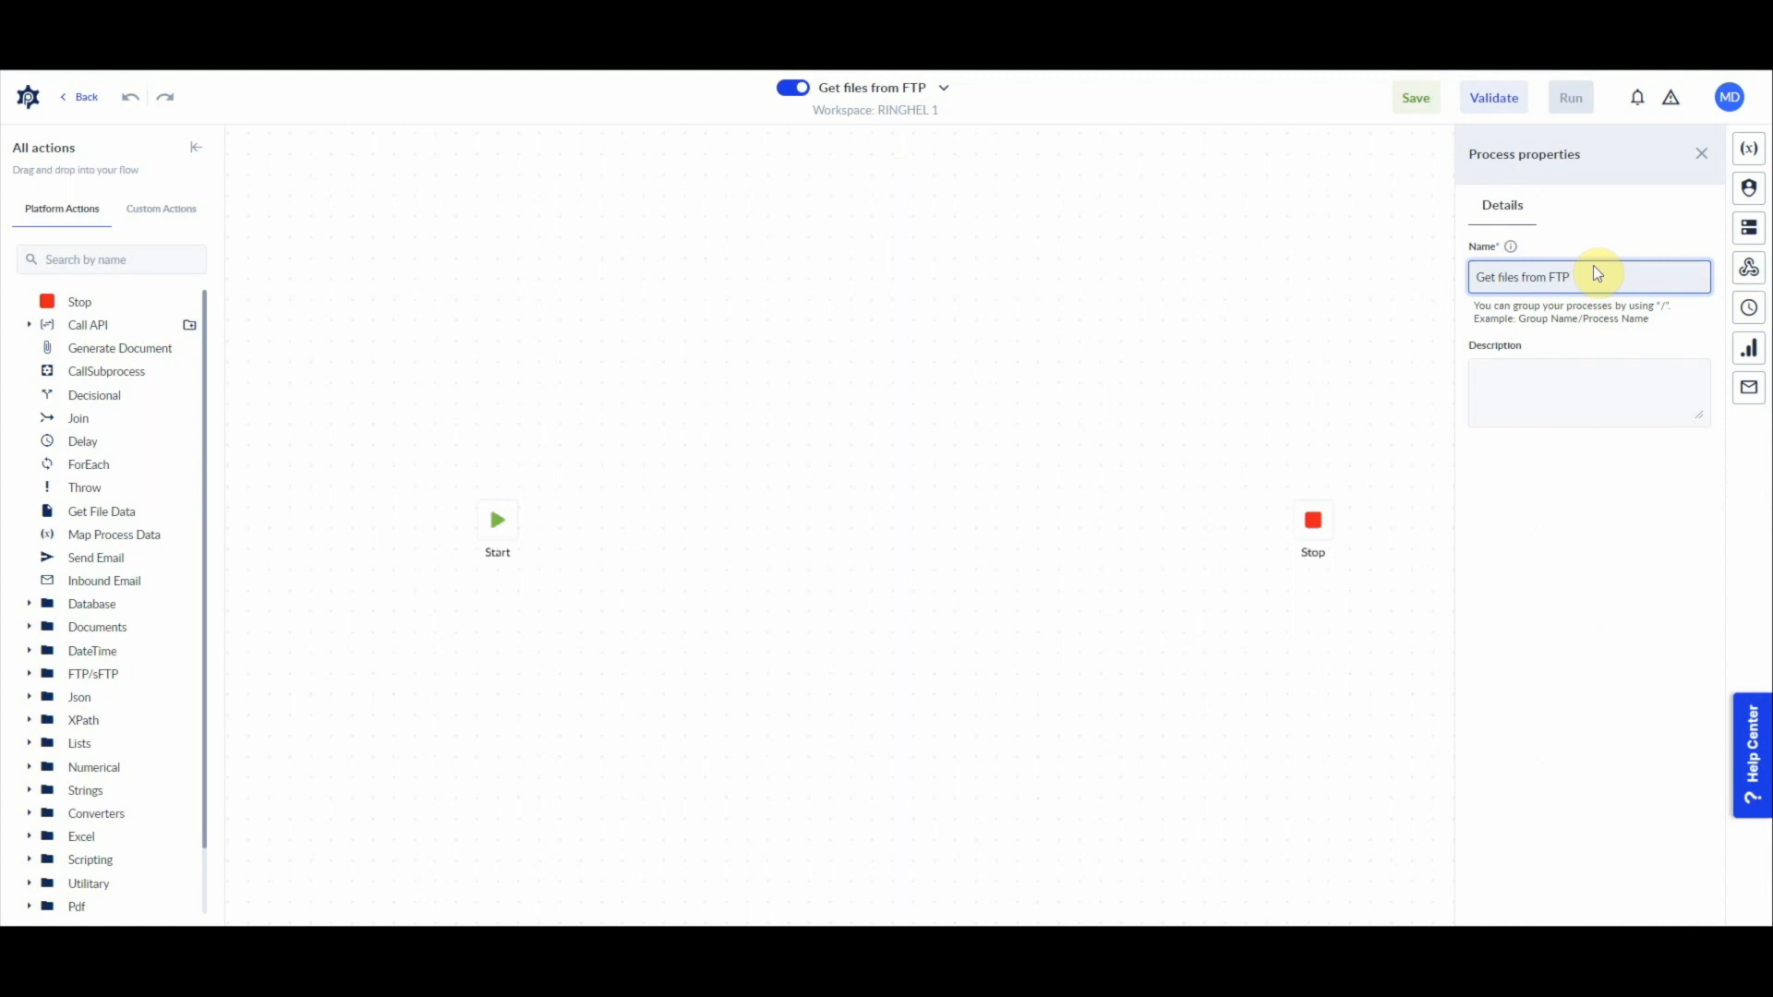
text( send to email)
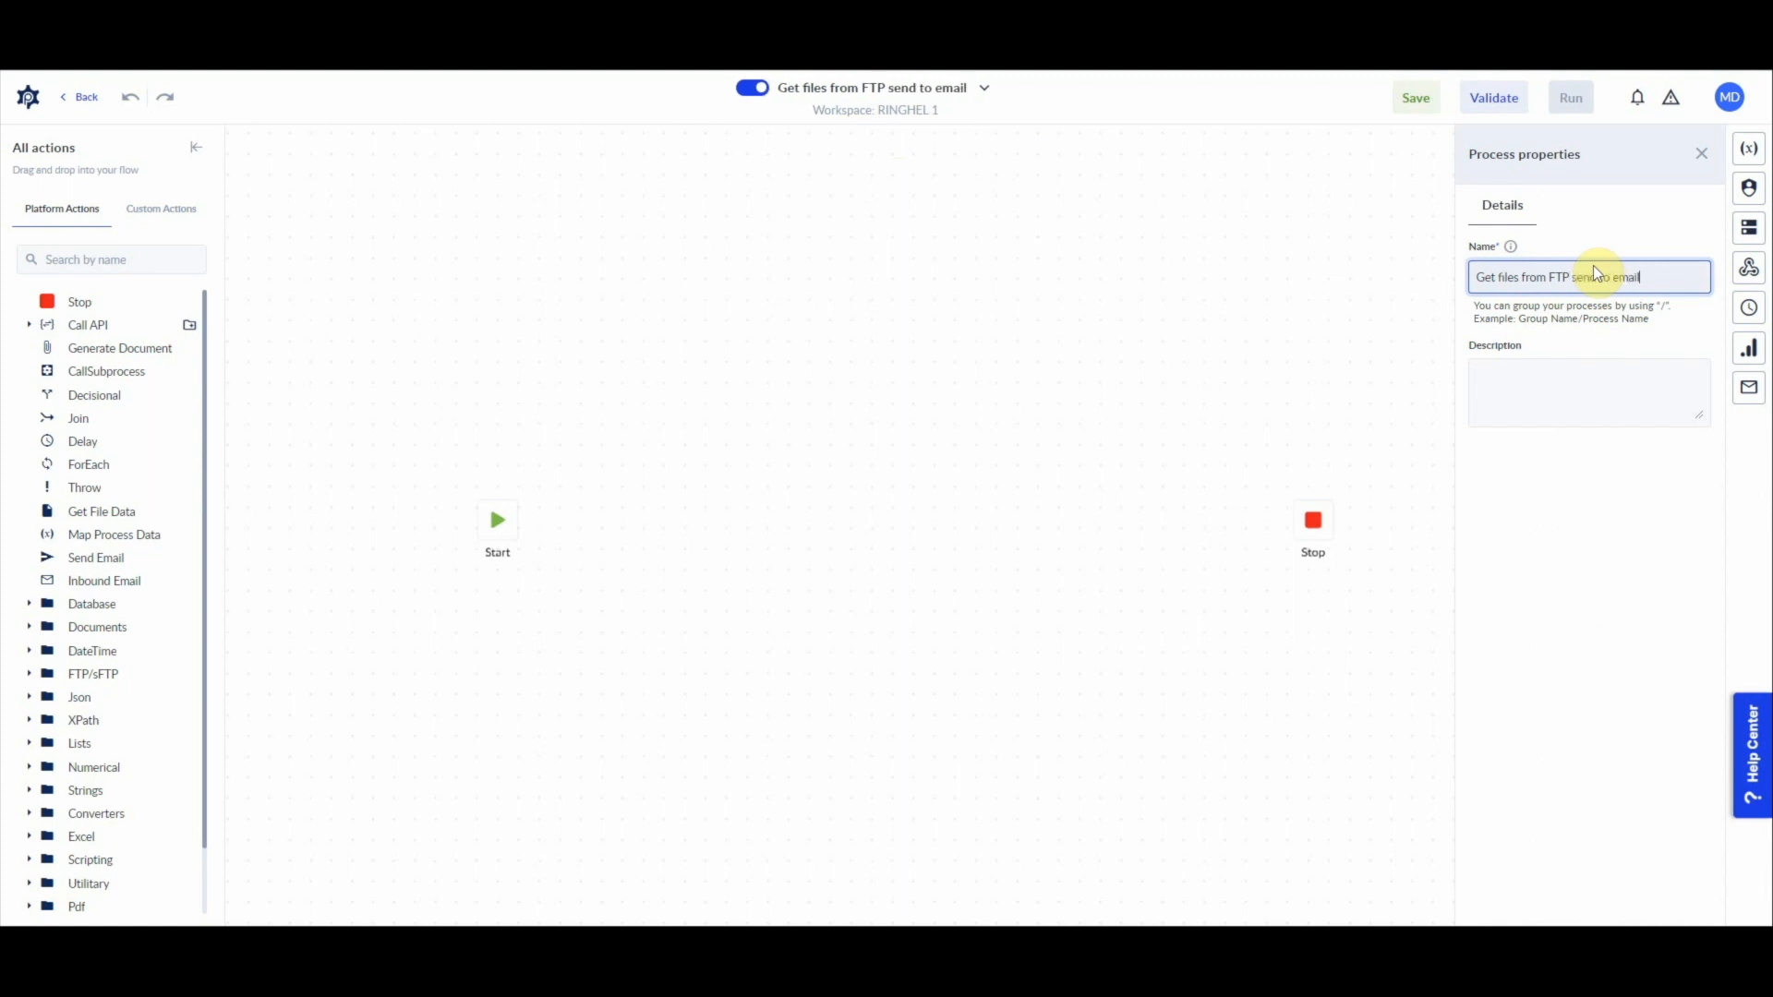
click(946, 443)
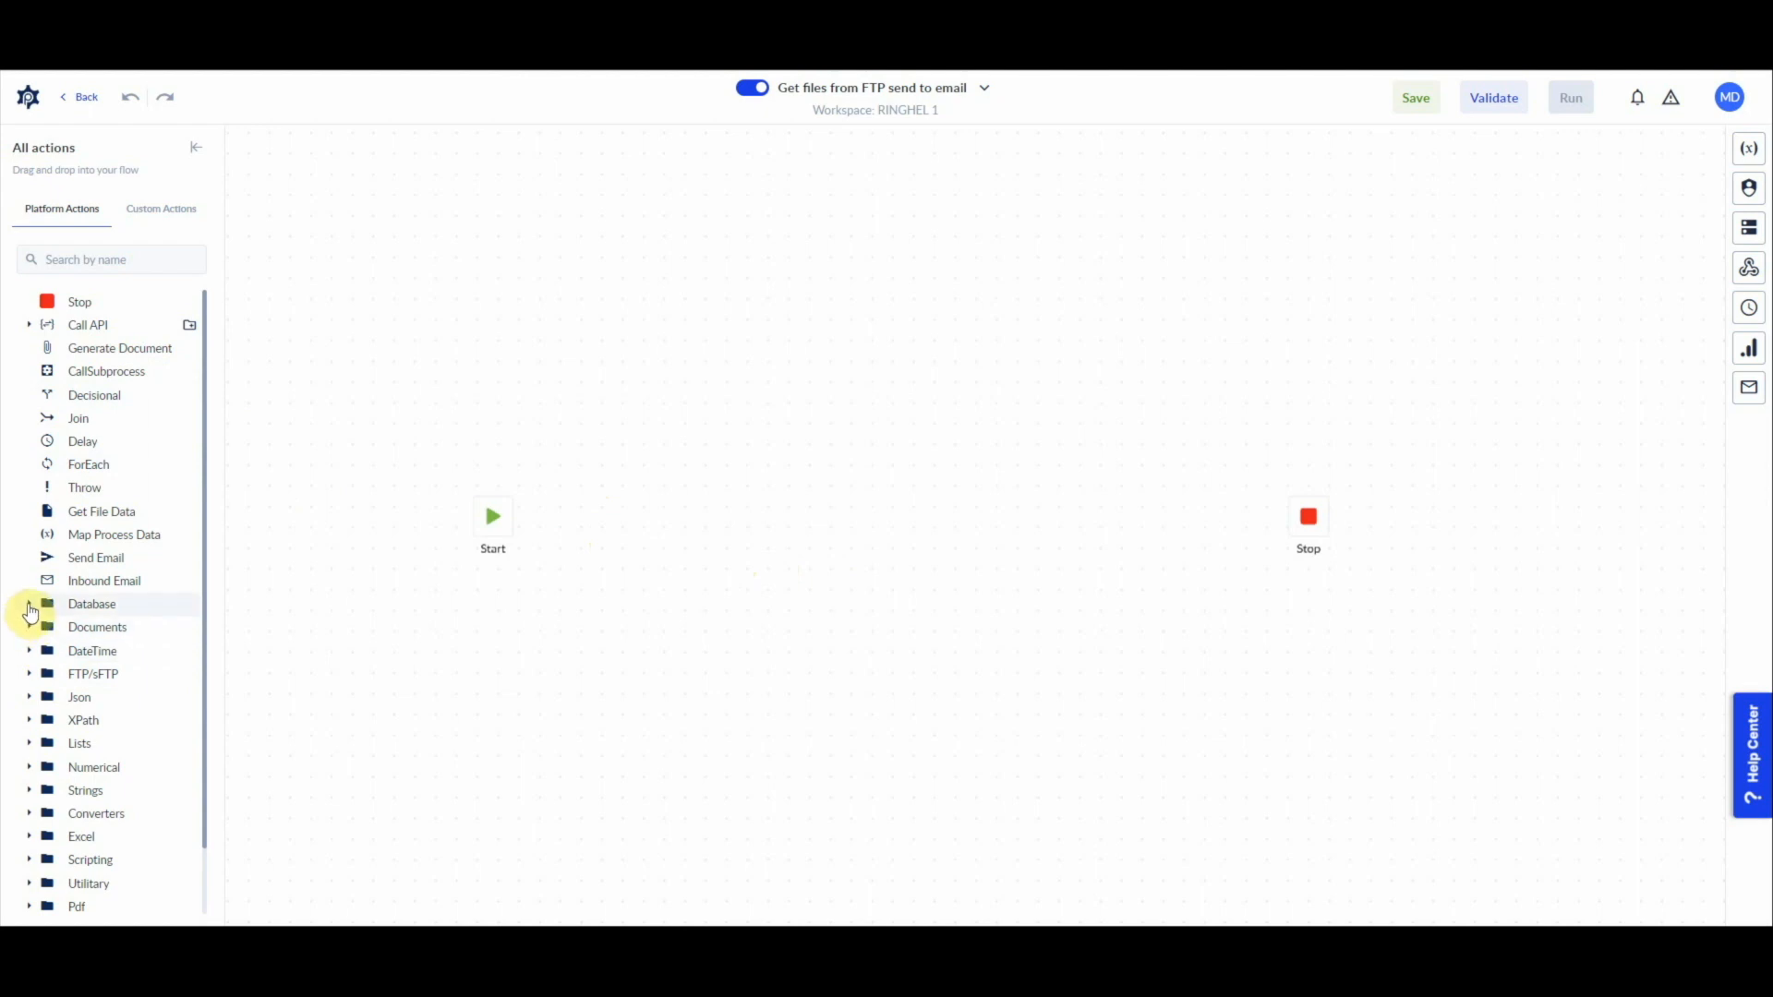
Step: Add the SQL Server Execute Query action to the flow directly after Start and bring up its properties
click(29, 605)
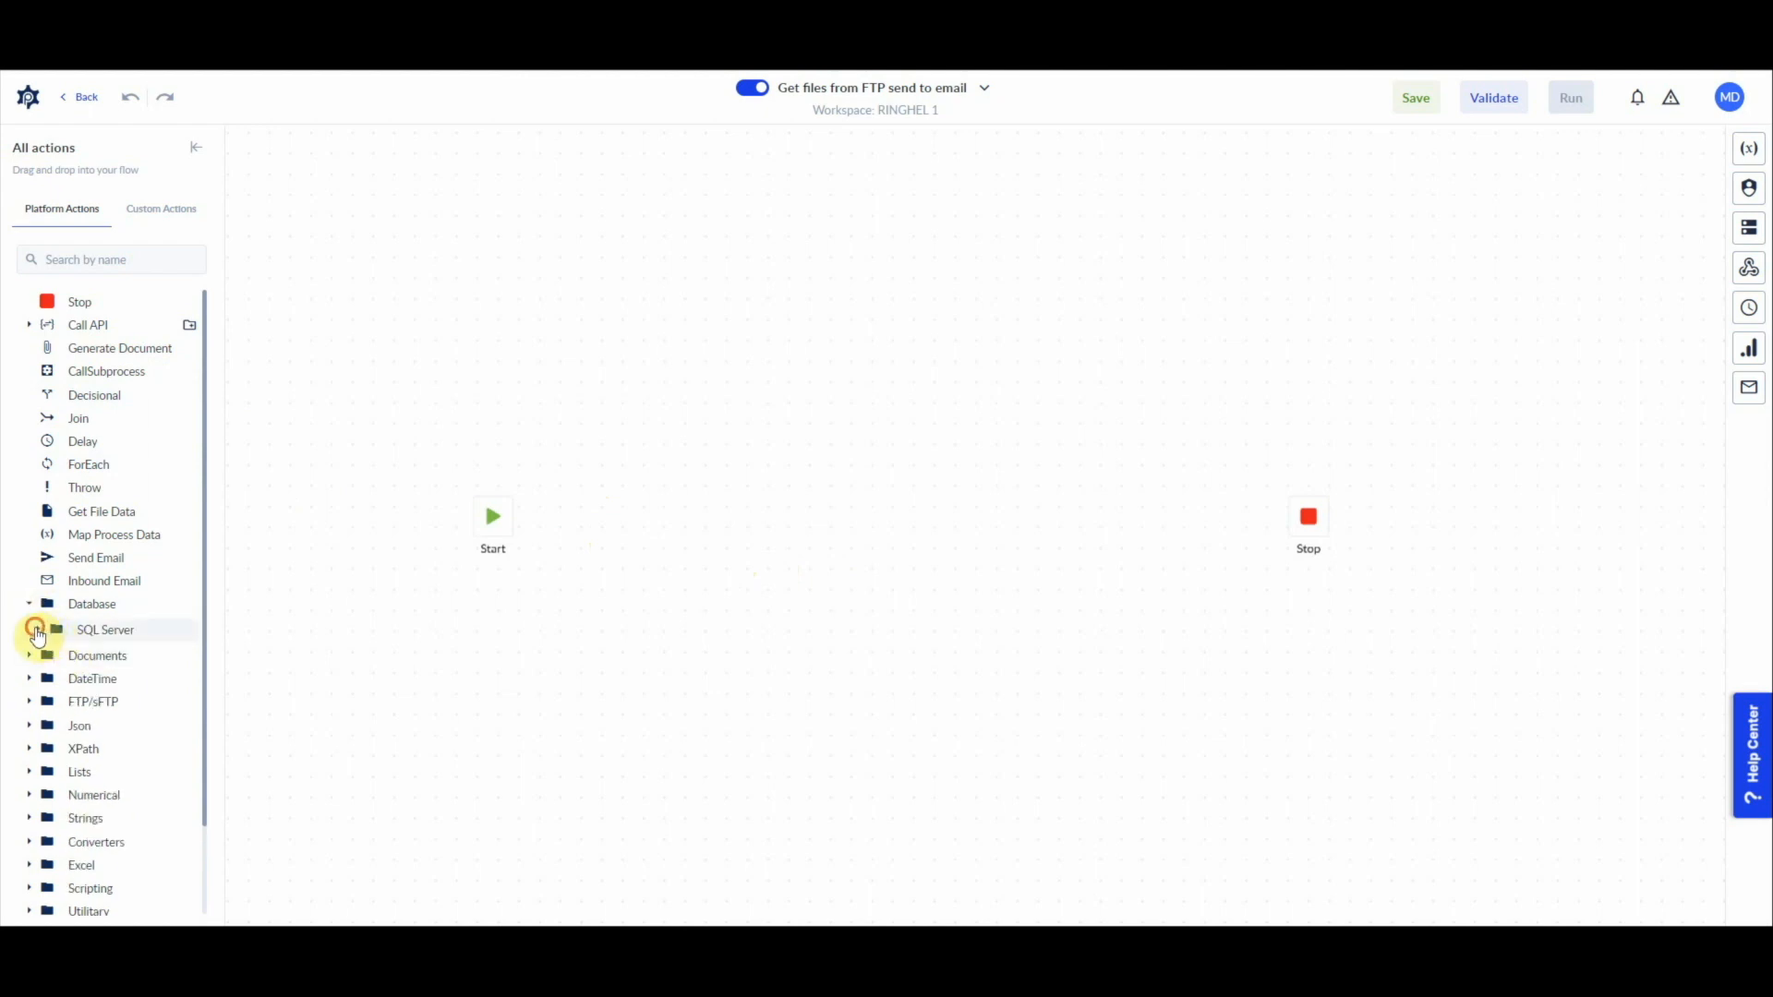
click(37, 632)
drag(115, 658, 580, 529)
click(577, 534)
scroll(579, 530, up, 2)
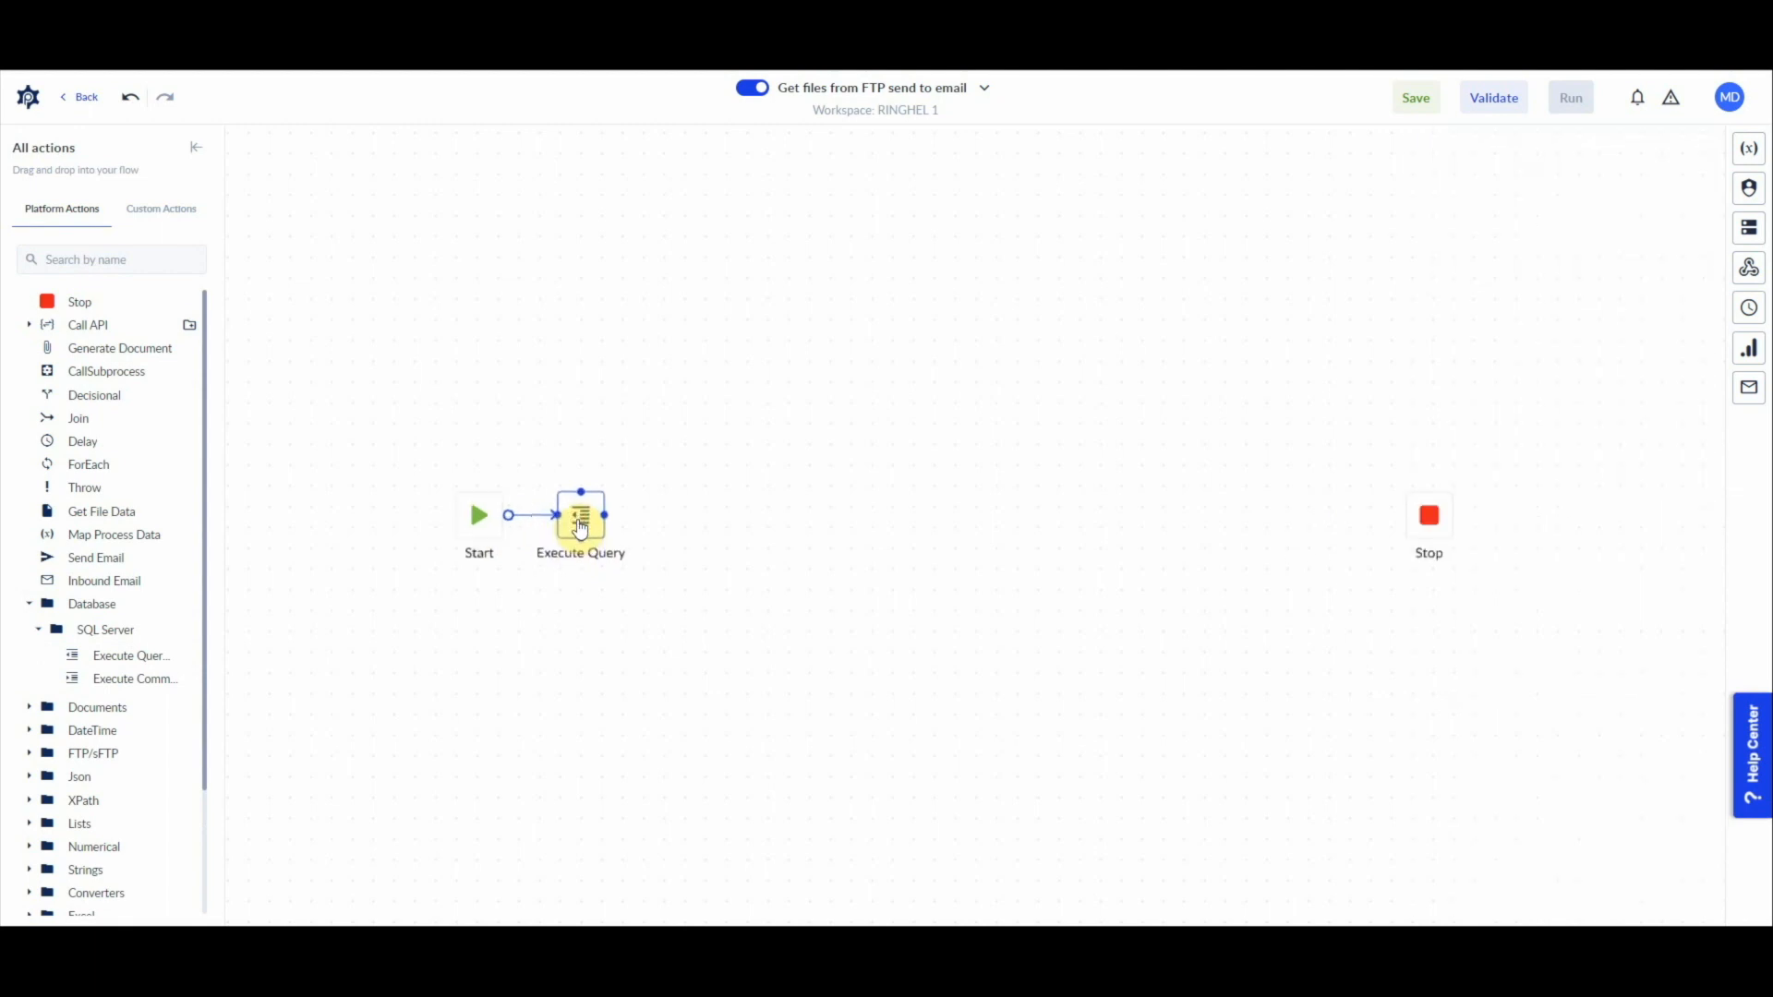
click(580, 530)
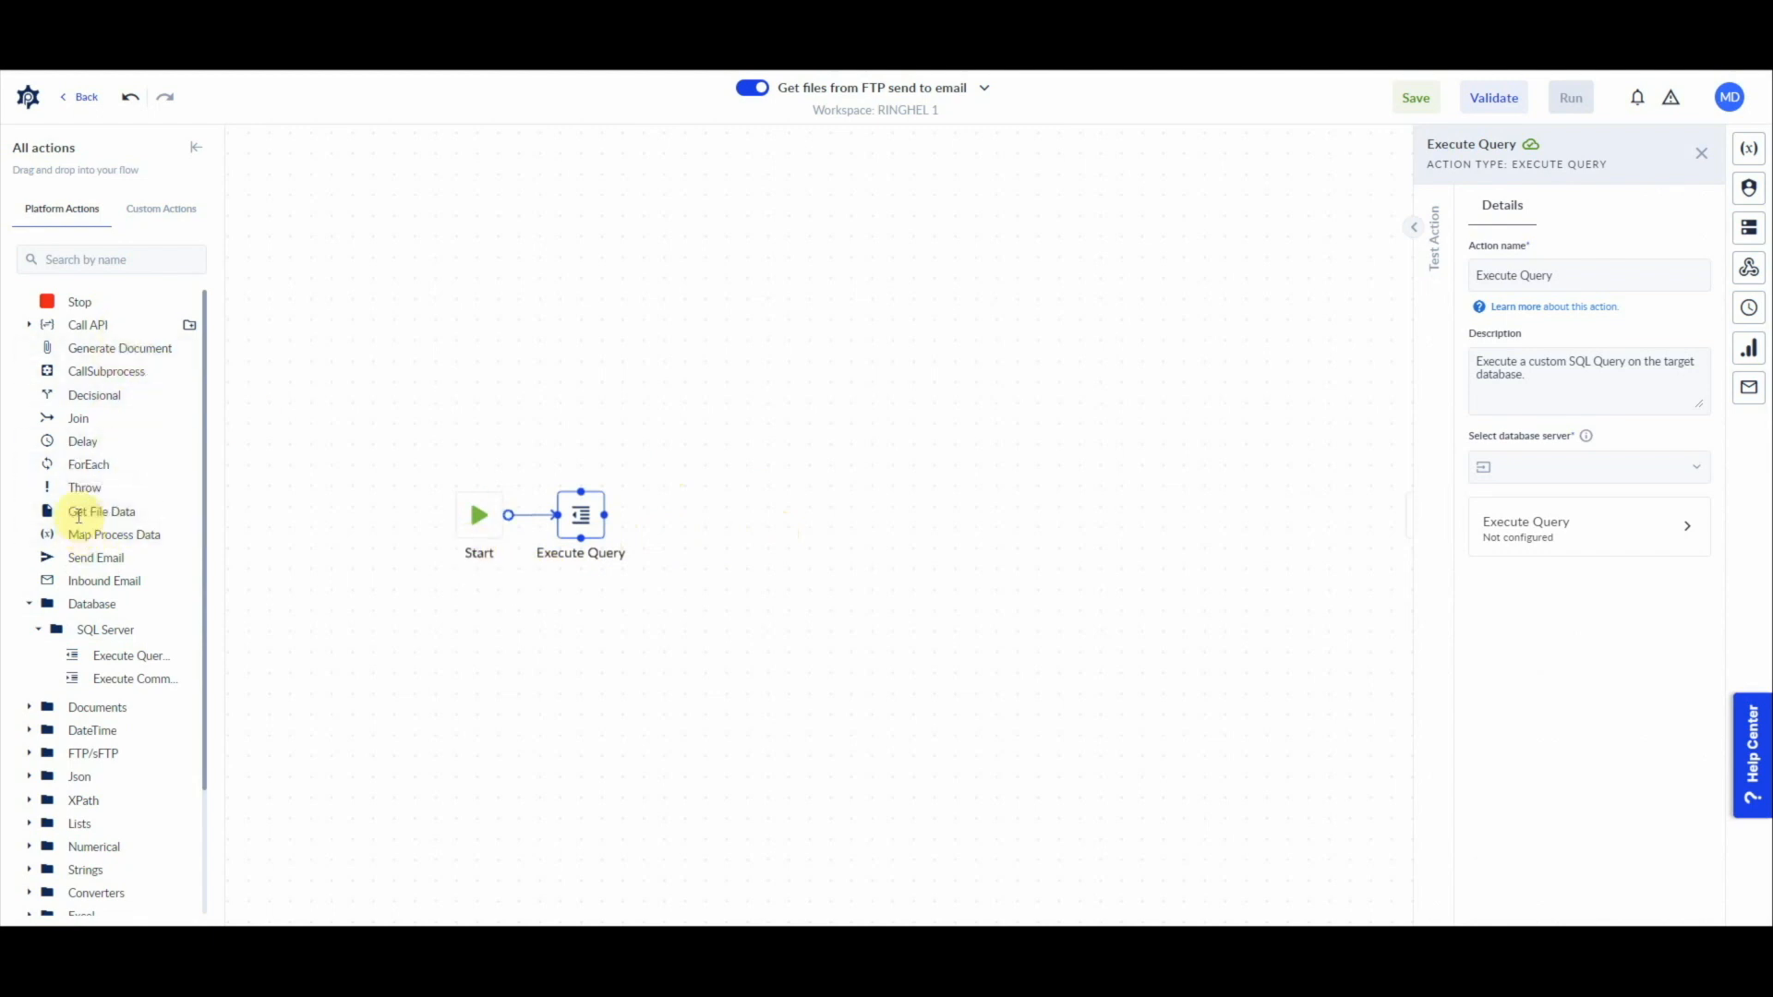
Step: Add a wide ForEach loop between Execute Query and Stop and connect it to both
drag(85, 474, 764, 515)
click(817, 529)
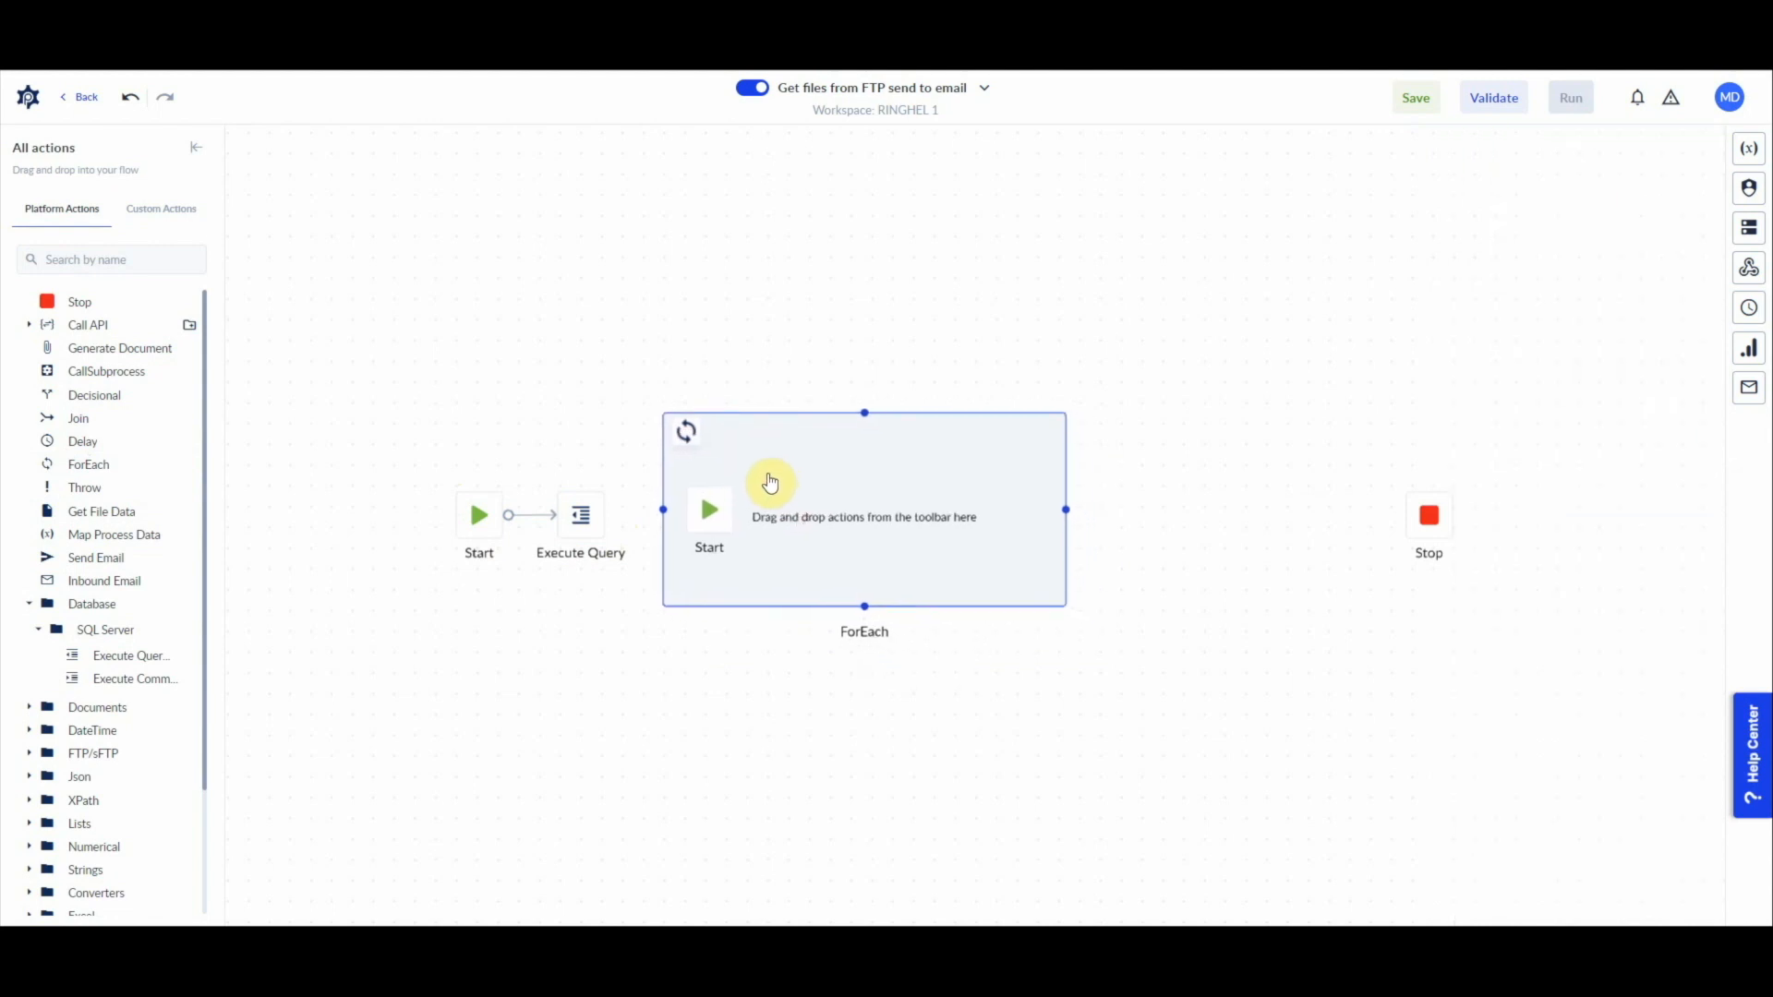
click(768, 472)
drag(609, 515, 673, 522)
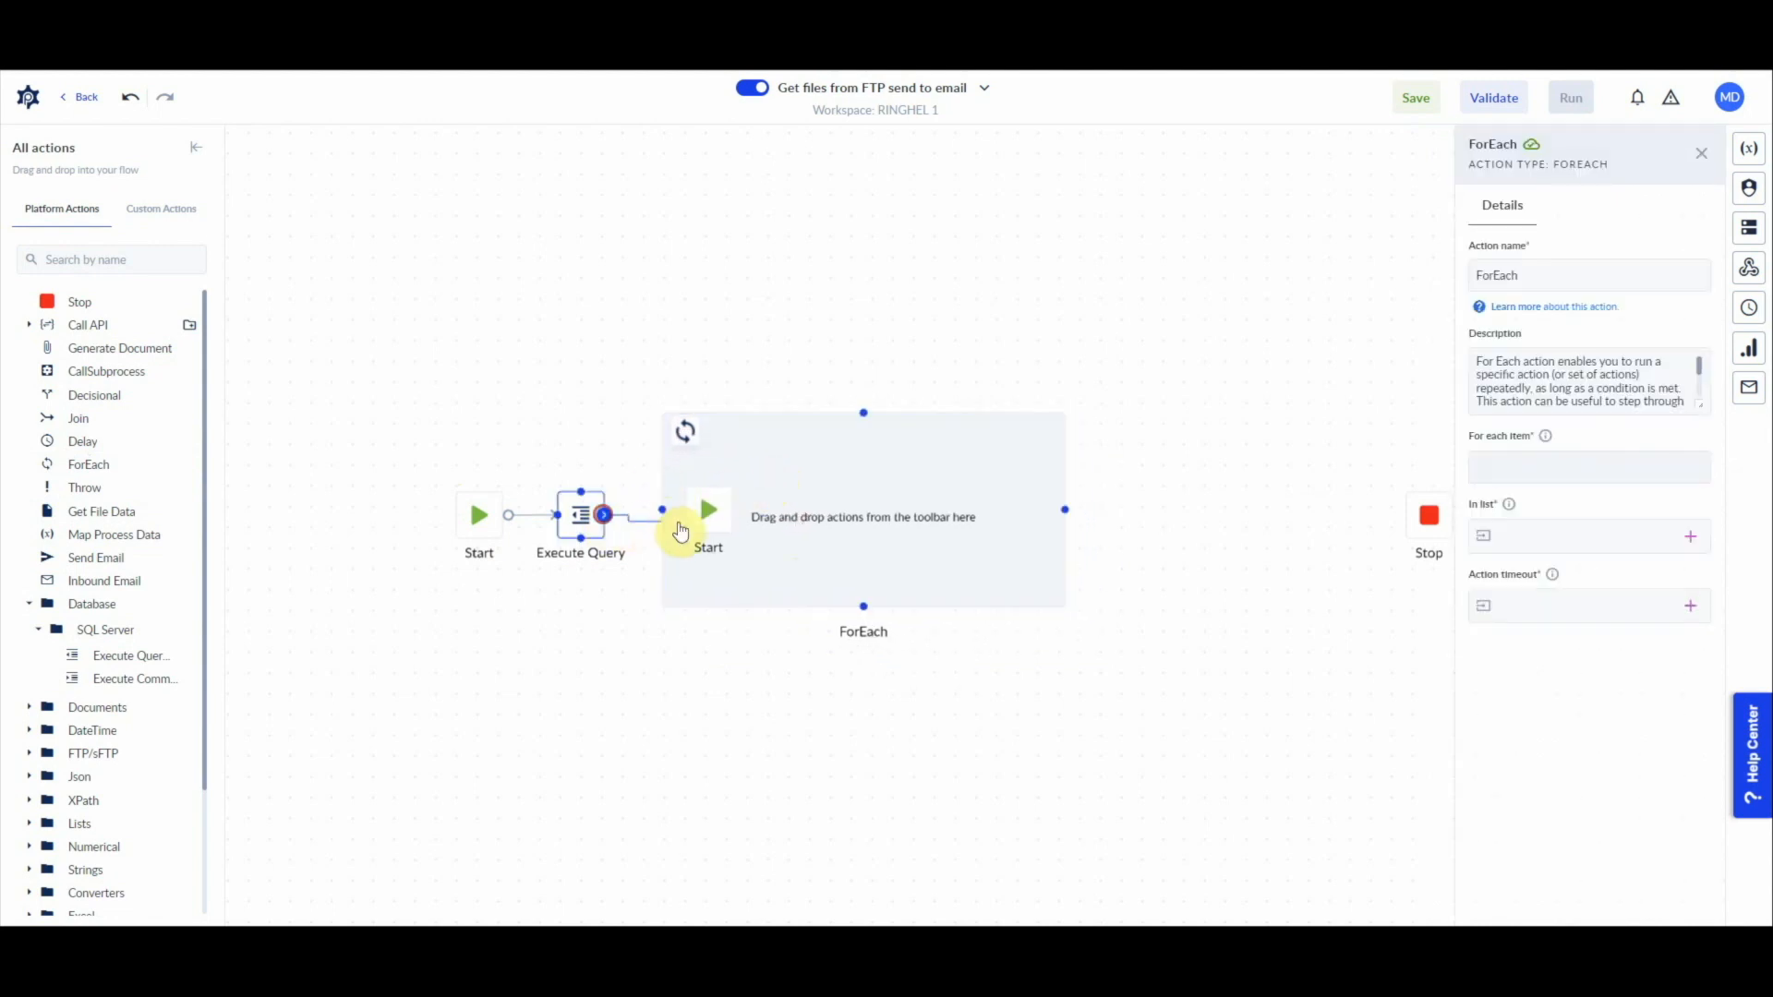
drag(819, 542, 815, 551)
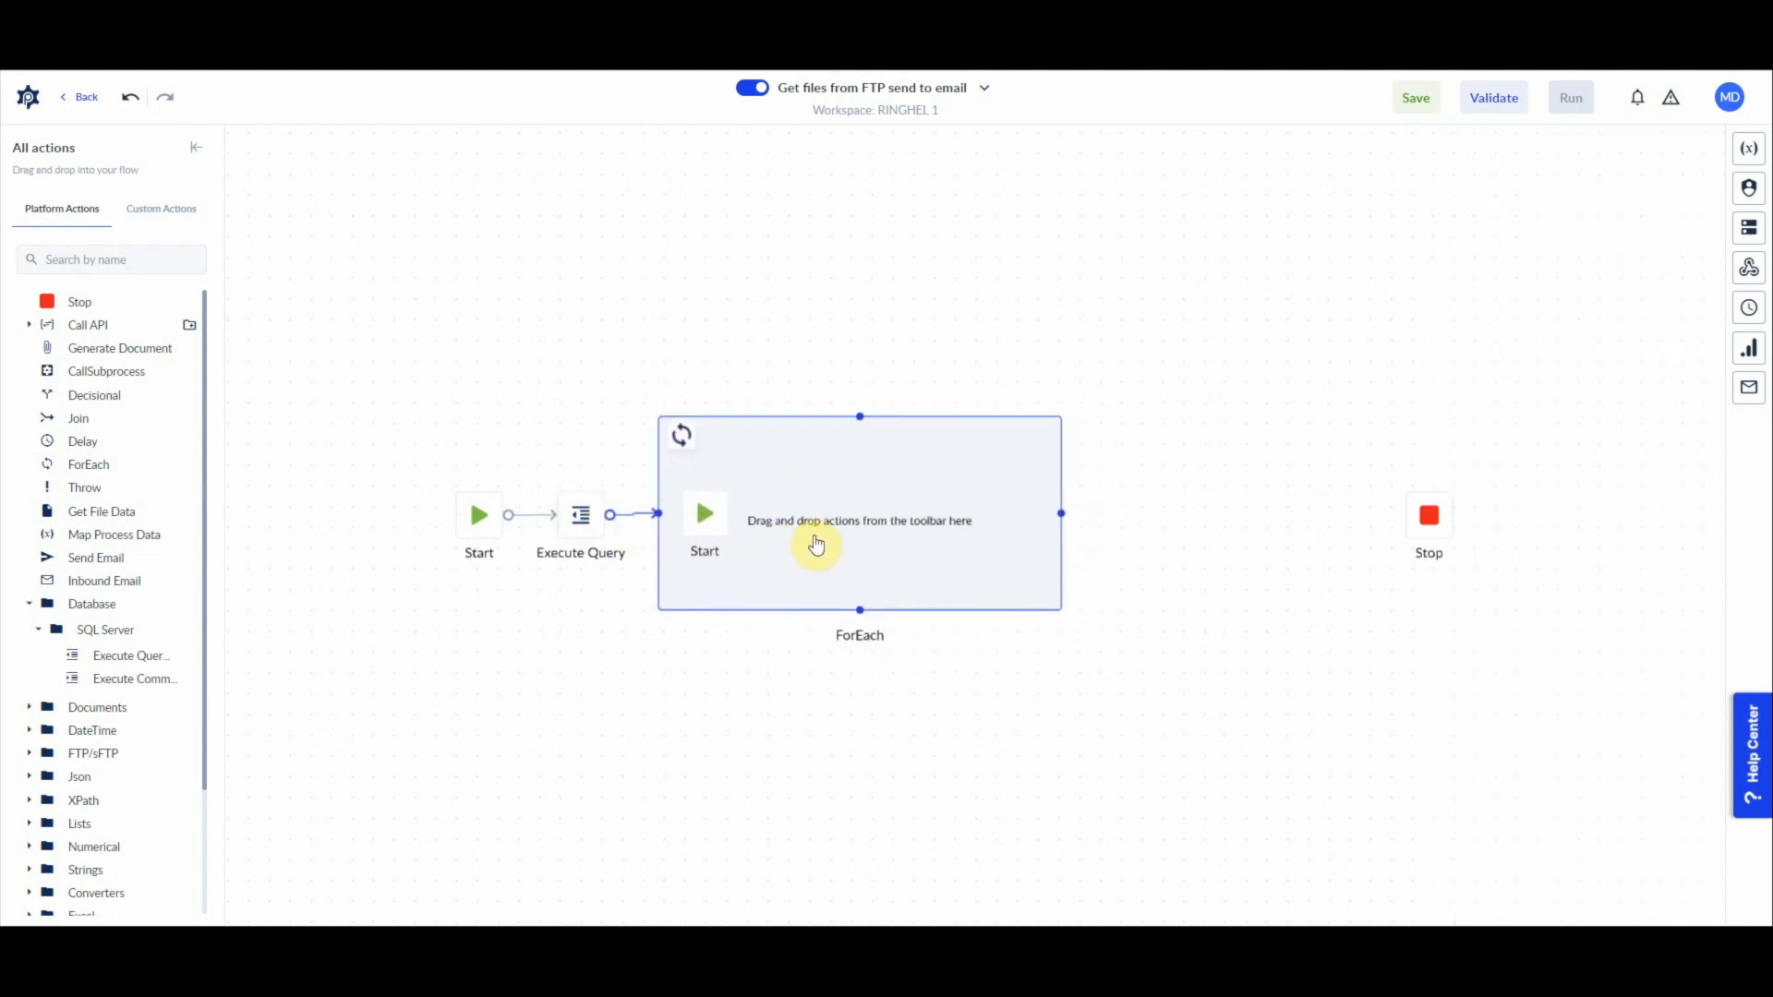
click(849, 551)
drag(1061, 500, 1430, 515)
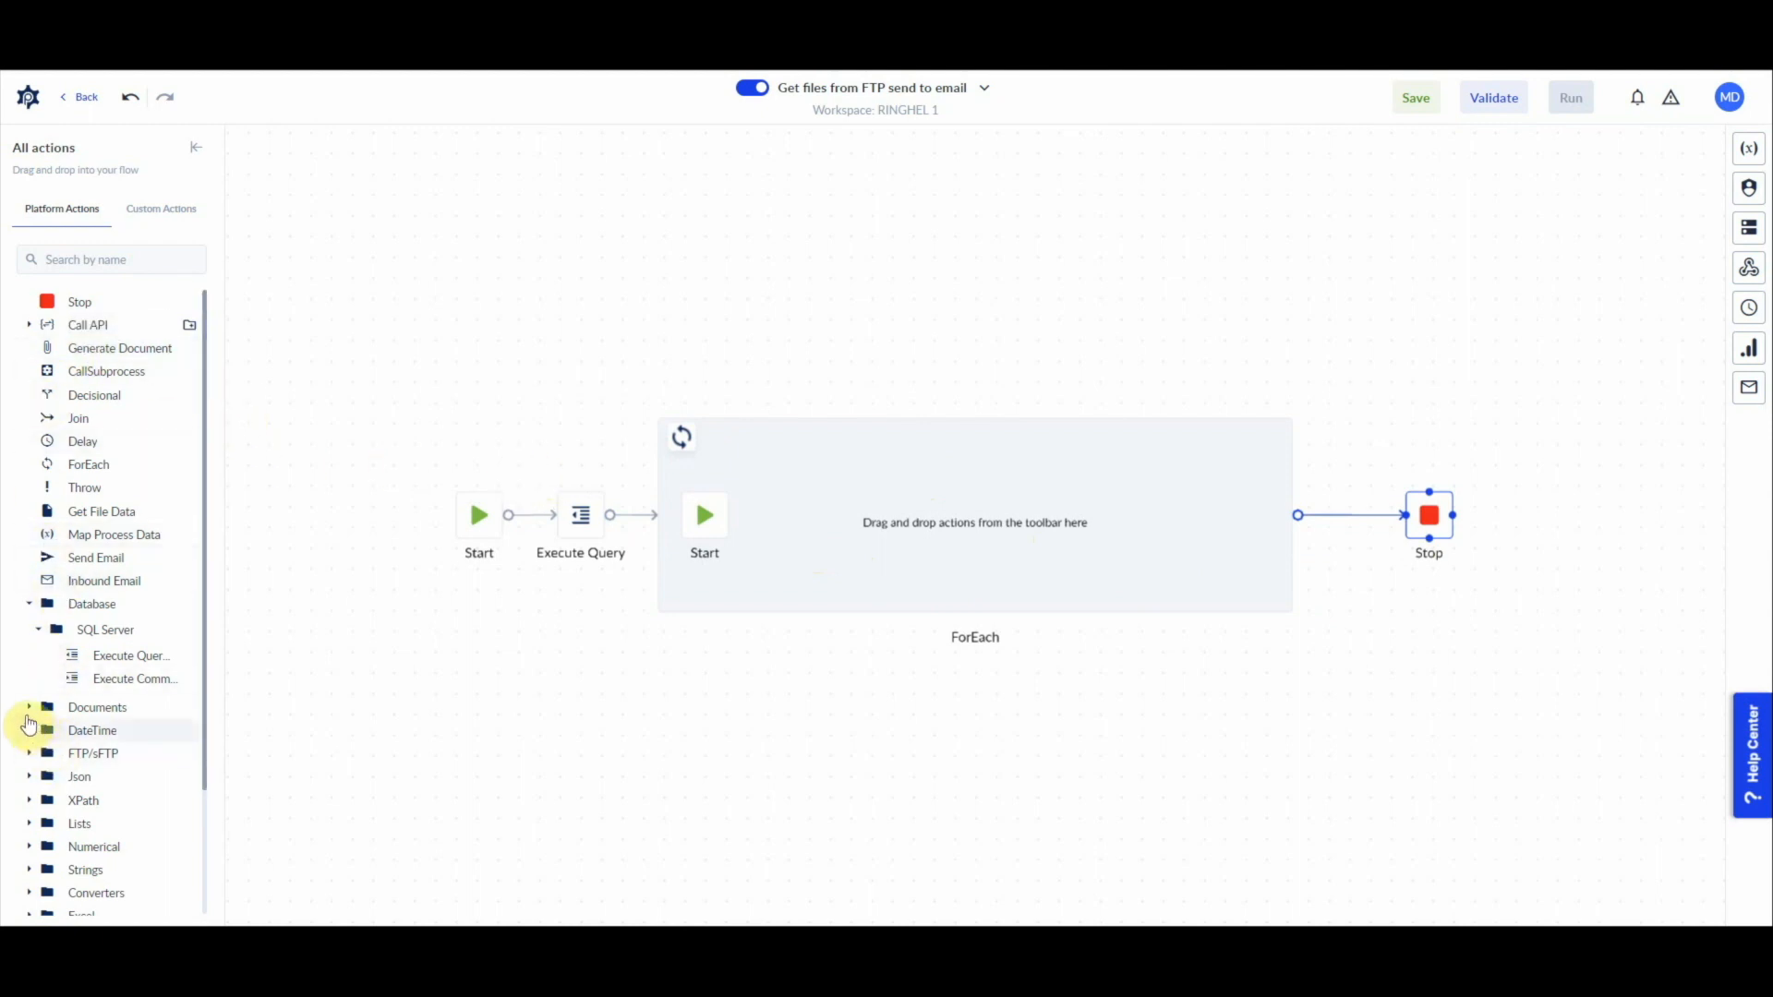
Step: Add the FTP/sFTP Download File action inside the ForEach loop, linked after its inner Start
click(34, 759)
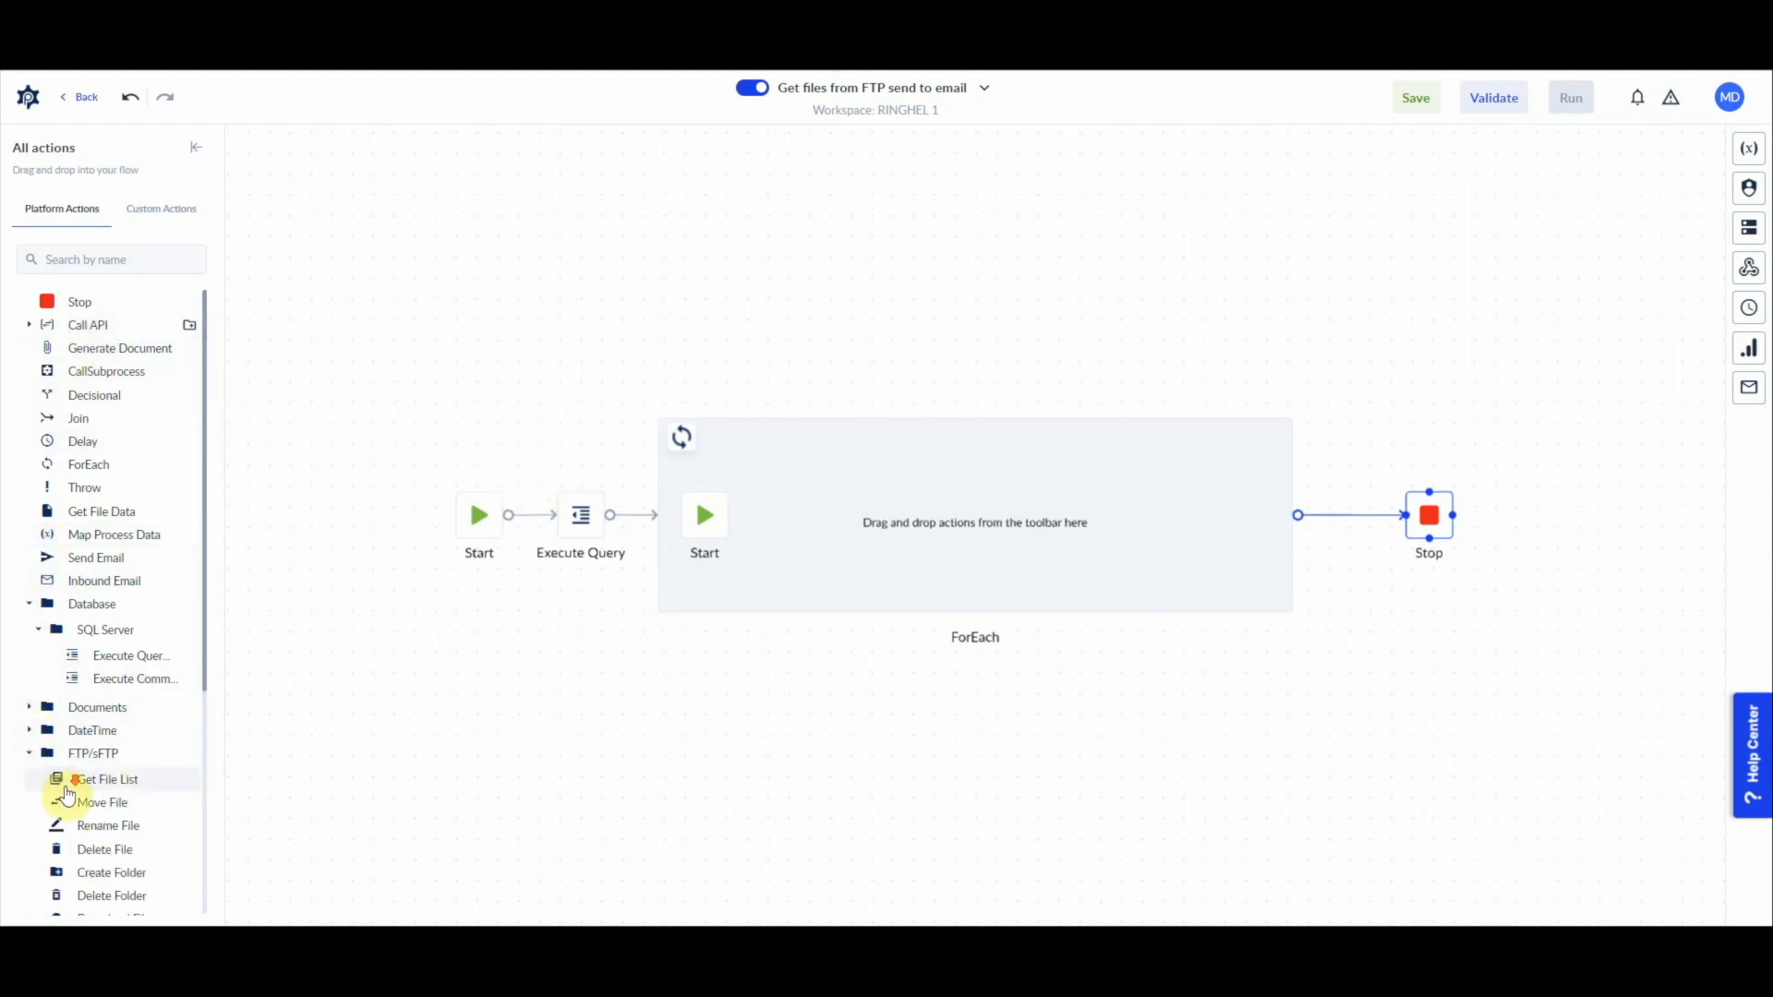
scroll(74, 757, down, 3)
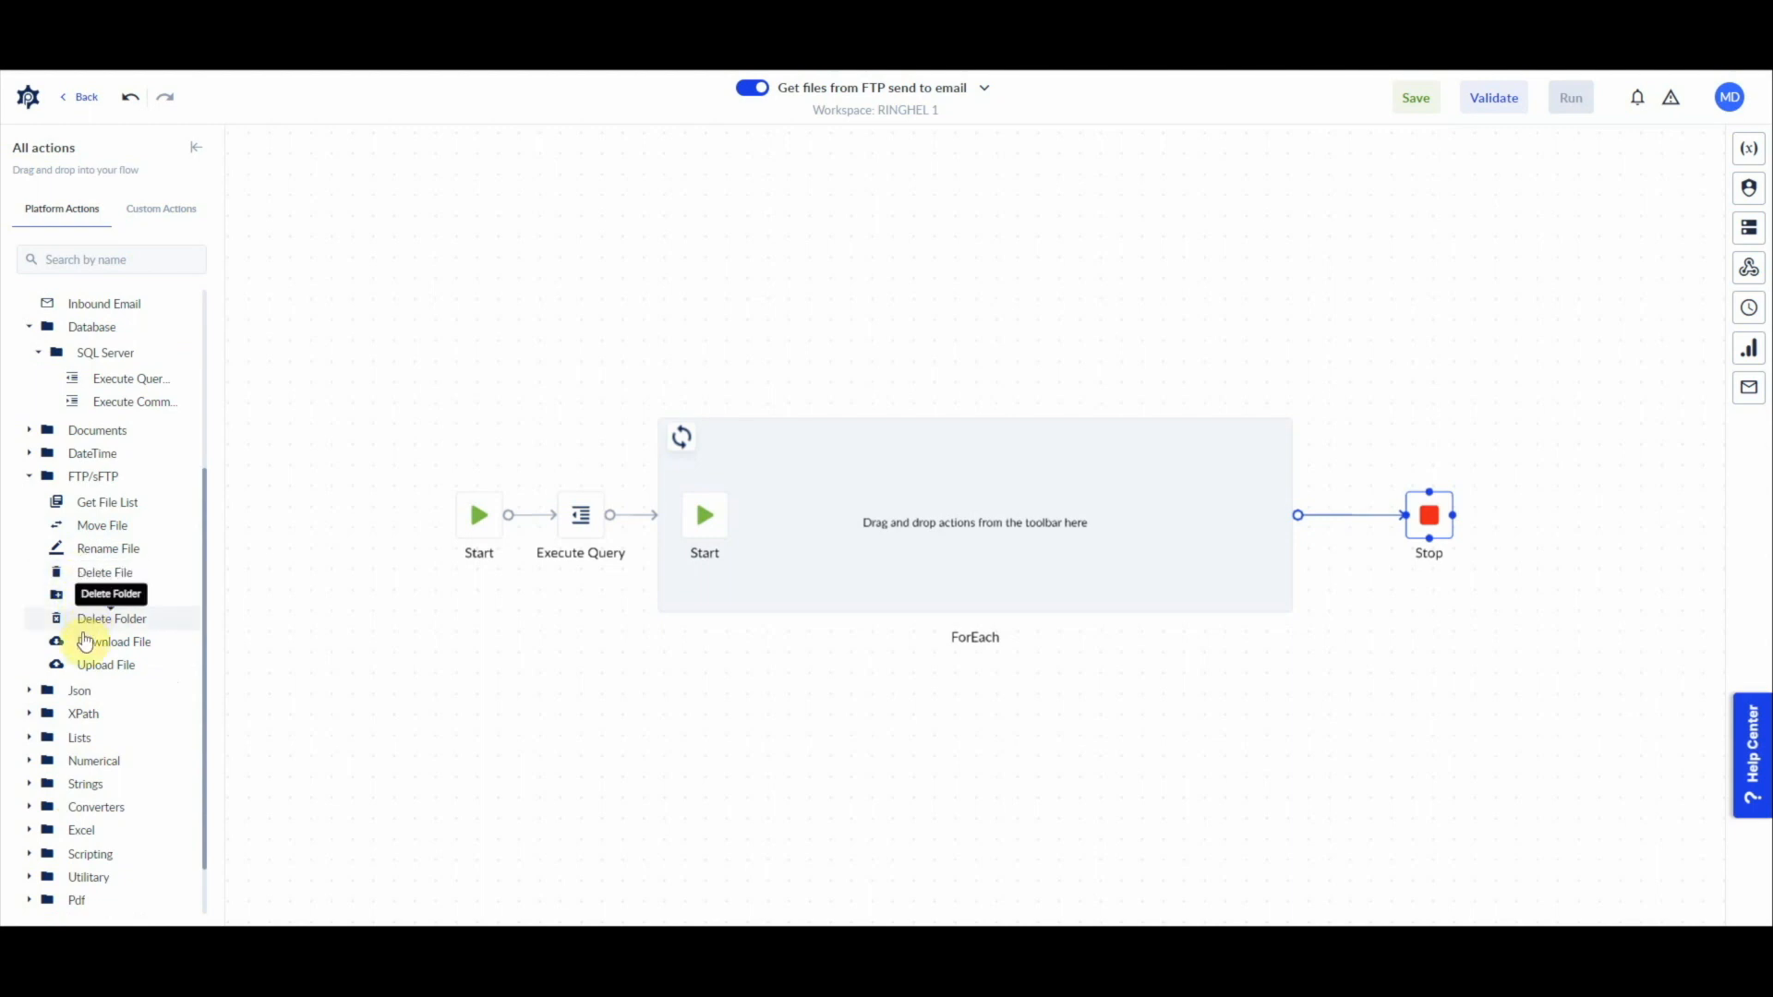
mouse_move(84, 644)
mouse_down()
mouse_move(920, 559)
mouse_move(805, 526)
mouse_up()
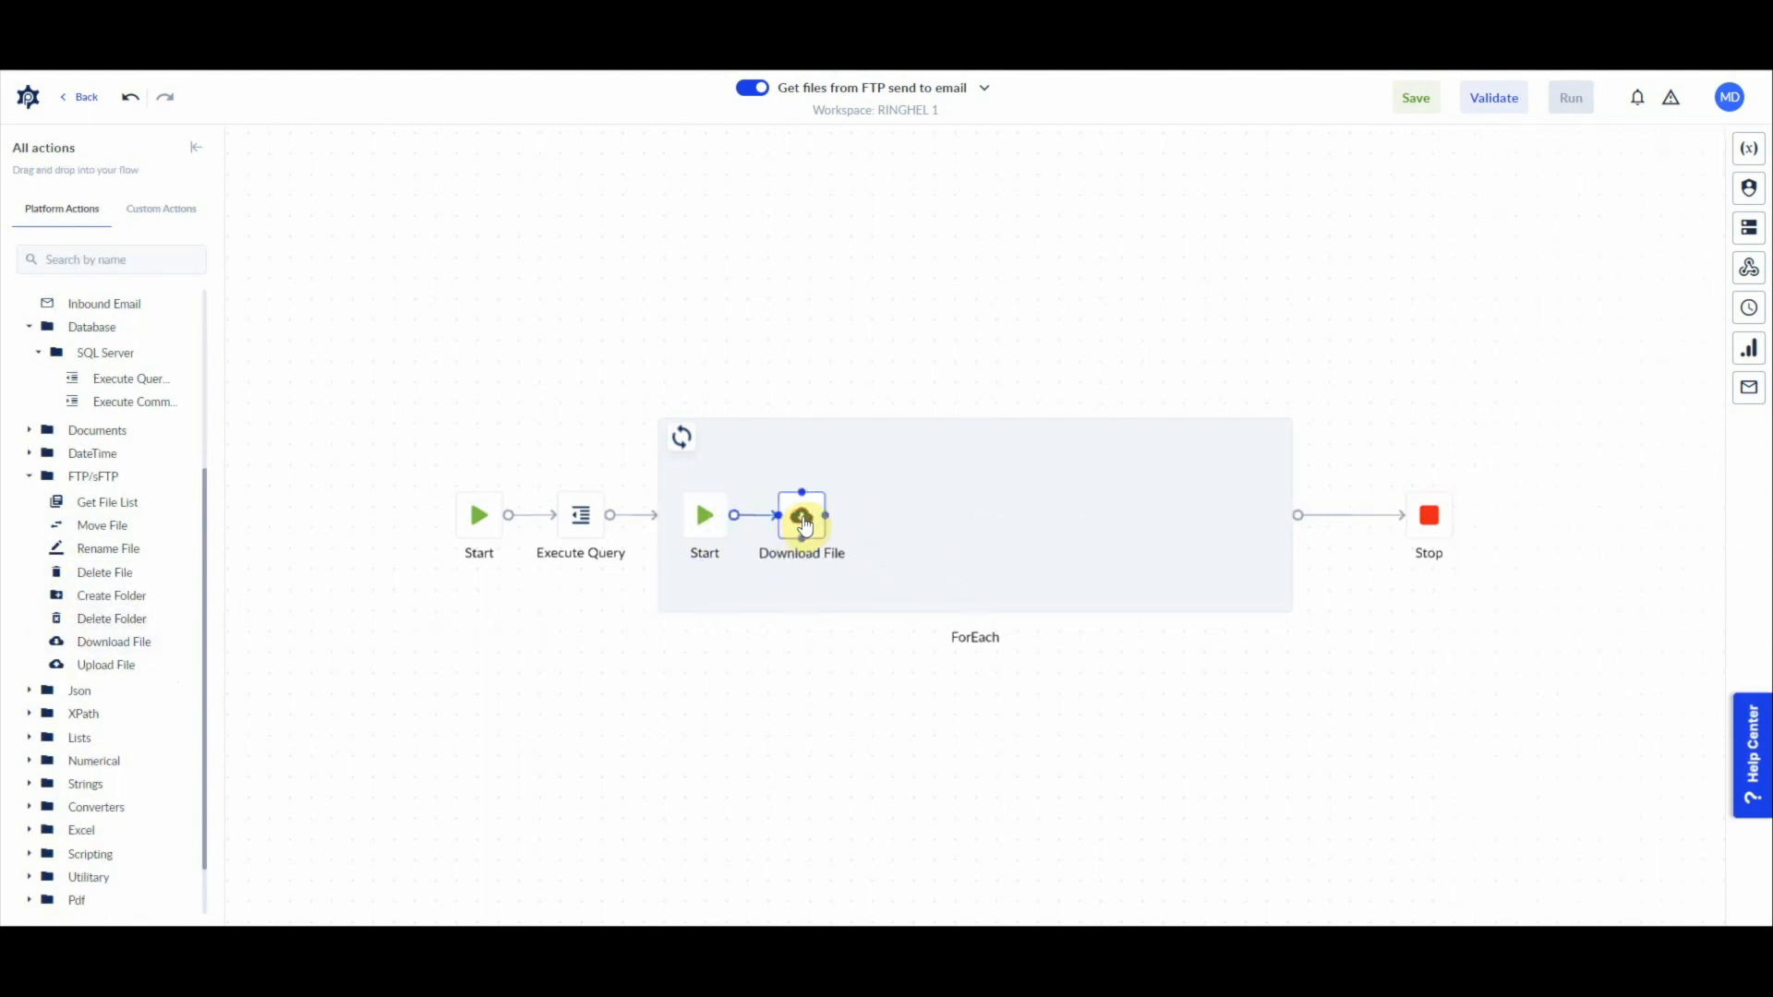
click(804, 525)
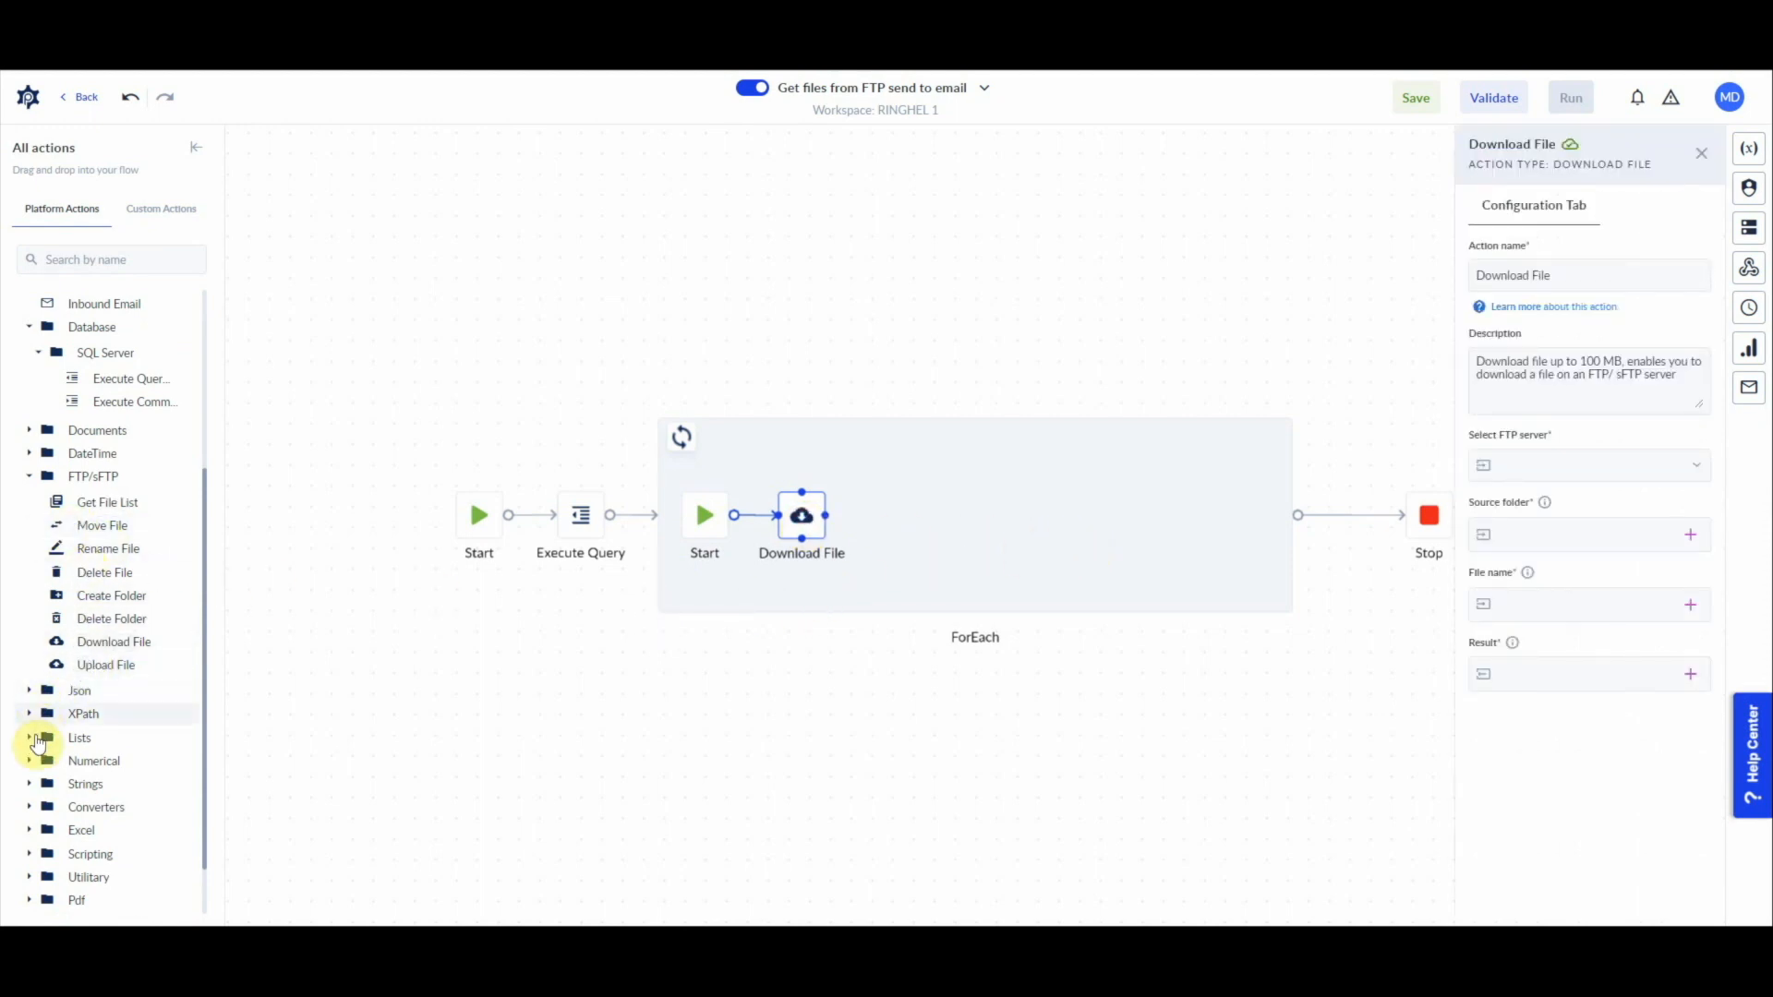
Step: Add a List Add action after Download File inside the ForEach loop
scroll(97, 739, down, 1)
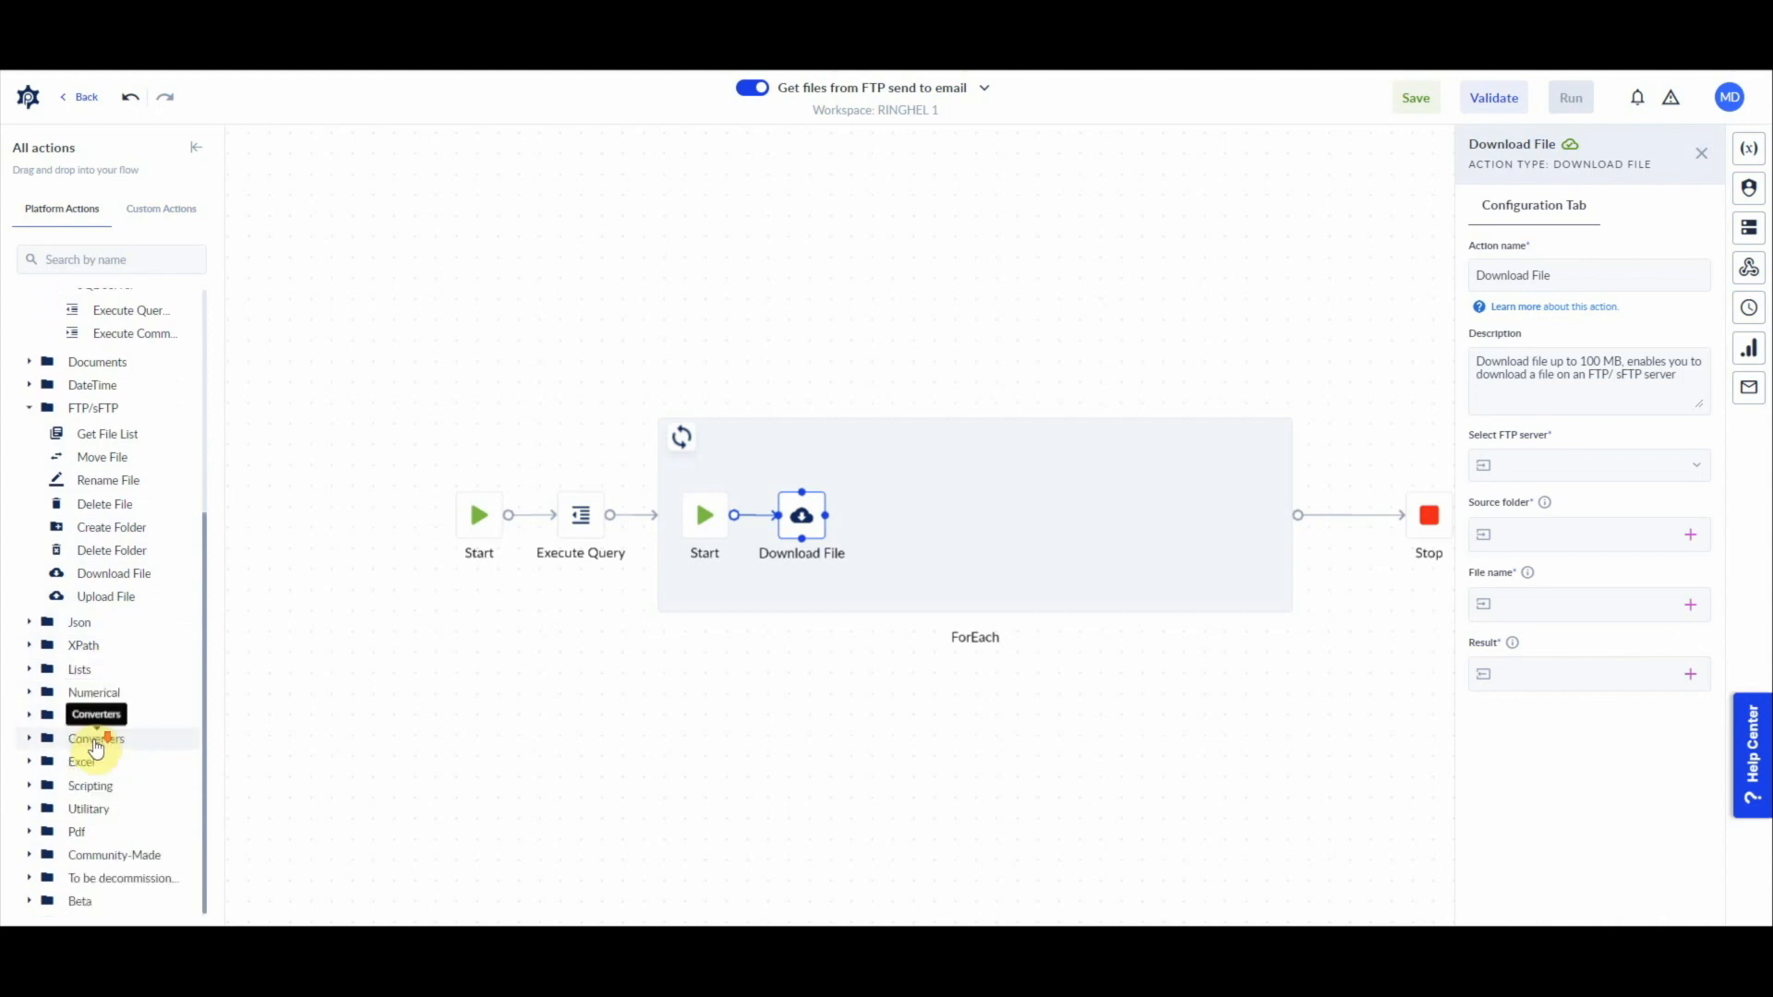
click(37, 671)
mouse_move(99, 704)
mouse_down()
mouse_move(954, 514)
mouse_move(895, 507)
mouse_move(906, 518)
mouse_up()
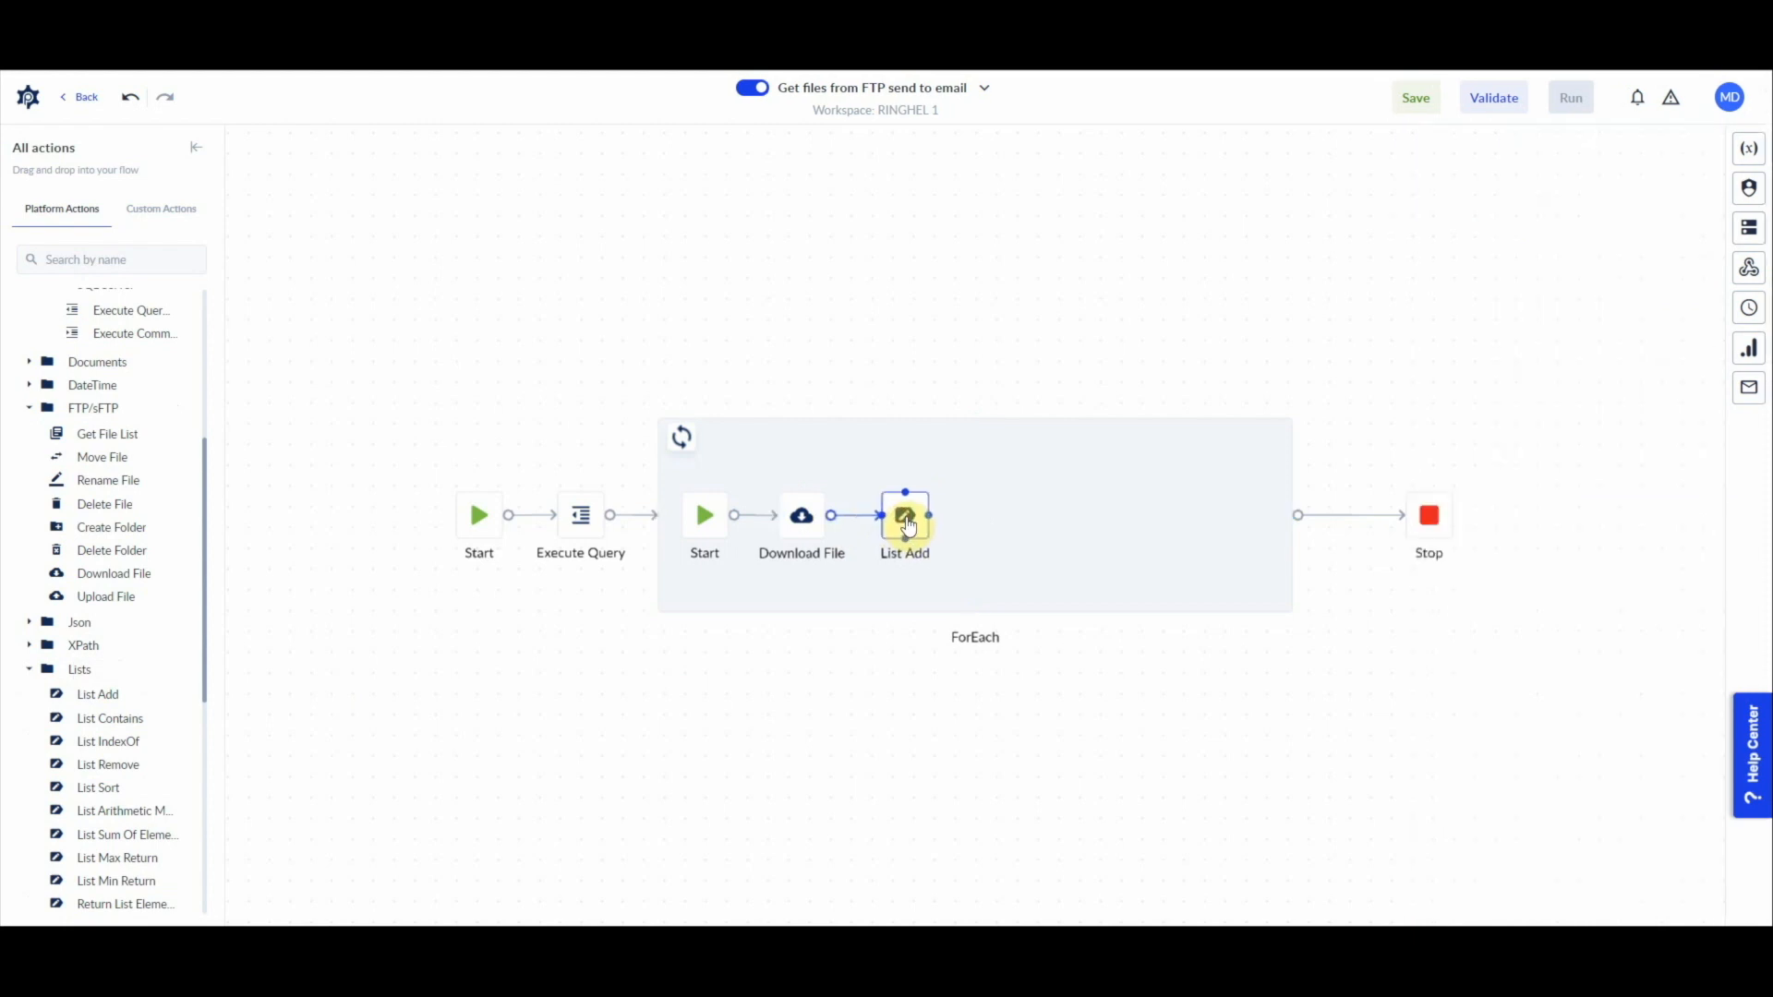
click(908, 524)
Step: Add a Send Email action after List Add in the ForEach loop and review its configuration fields
scroll(102, 387, up, 4)
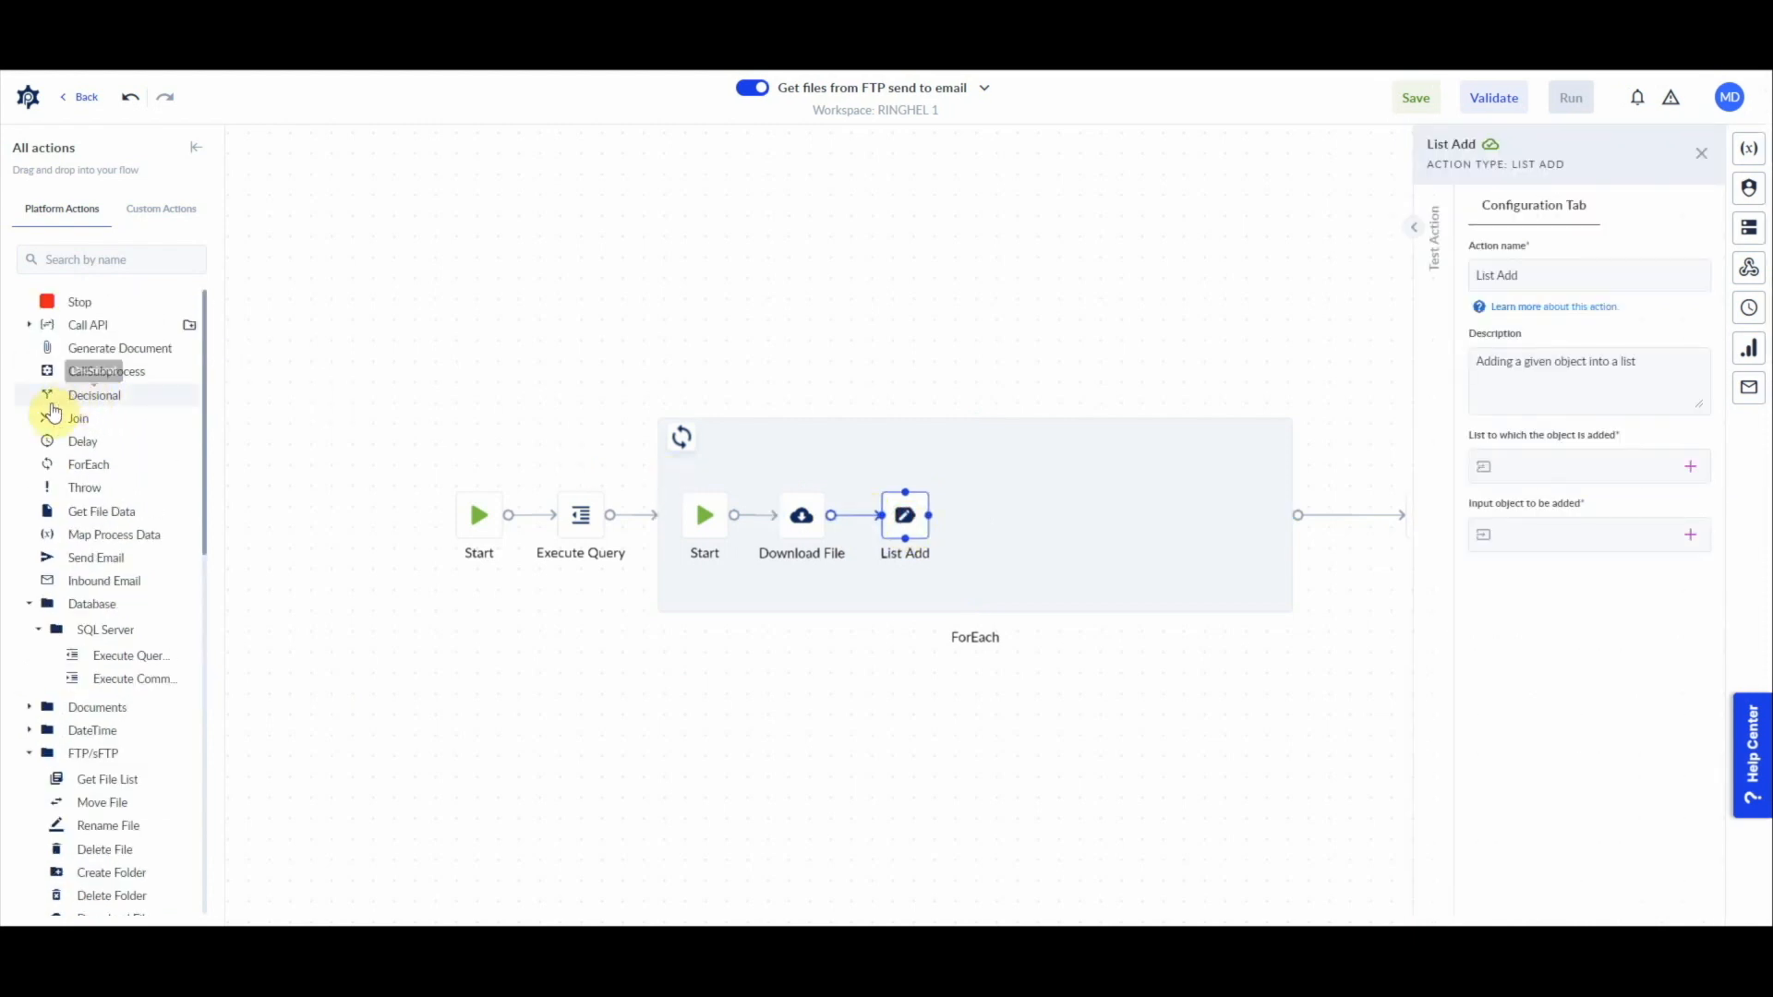
drag(81, 557, 1014, 525)
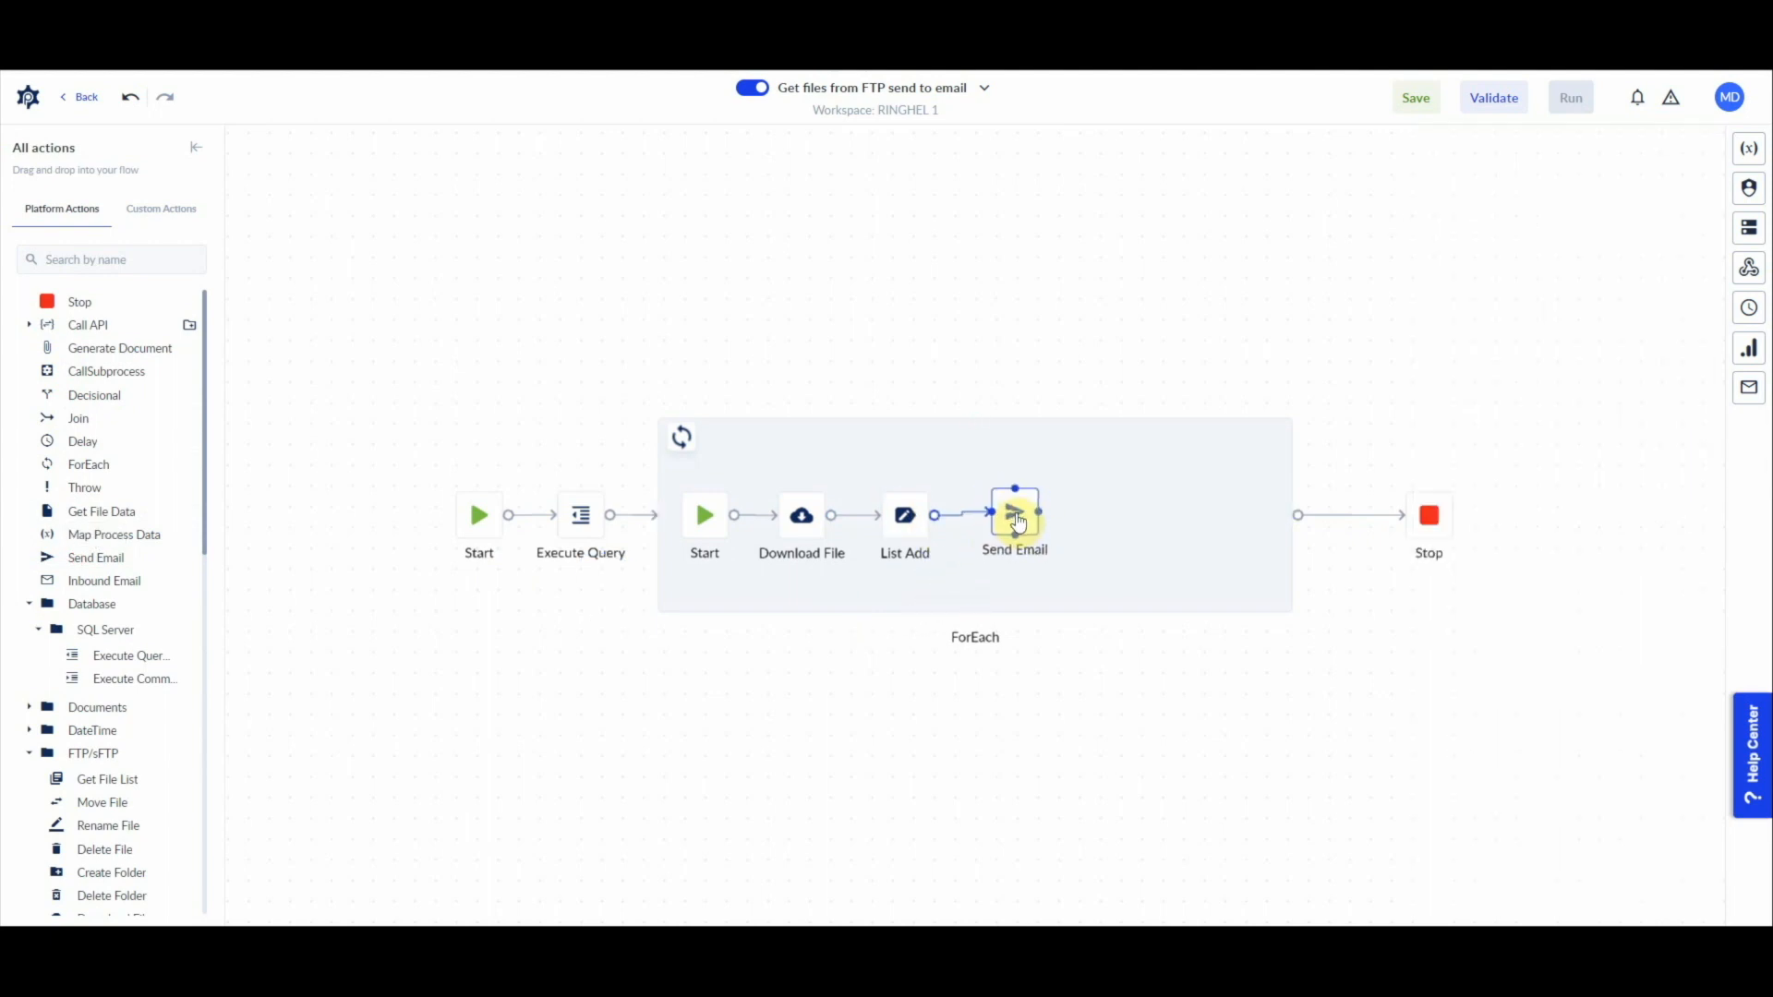
click(1012, 525)
click(1583, 542)
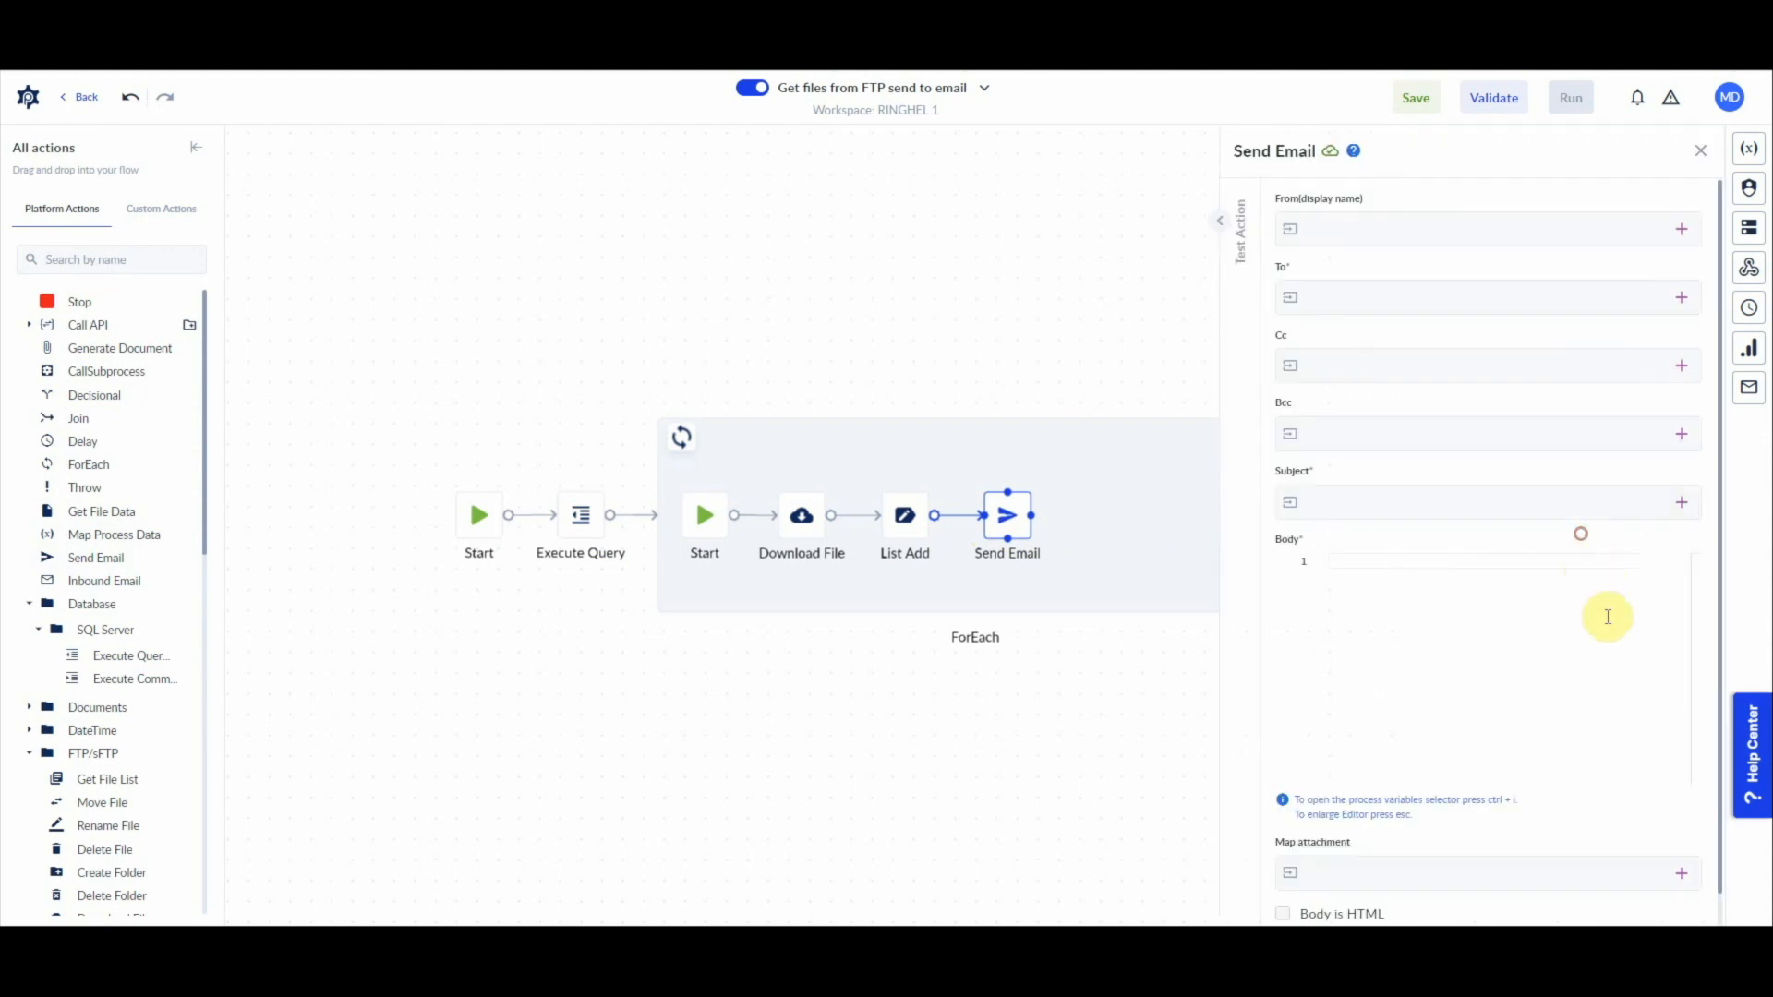
scroll(1422, 900, down, 1)
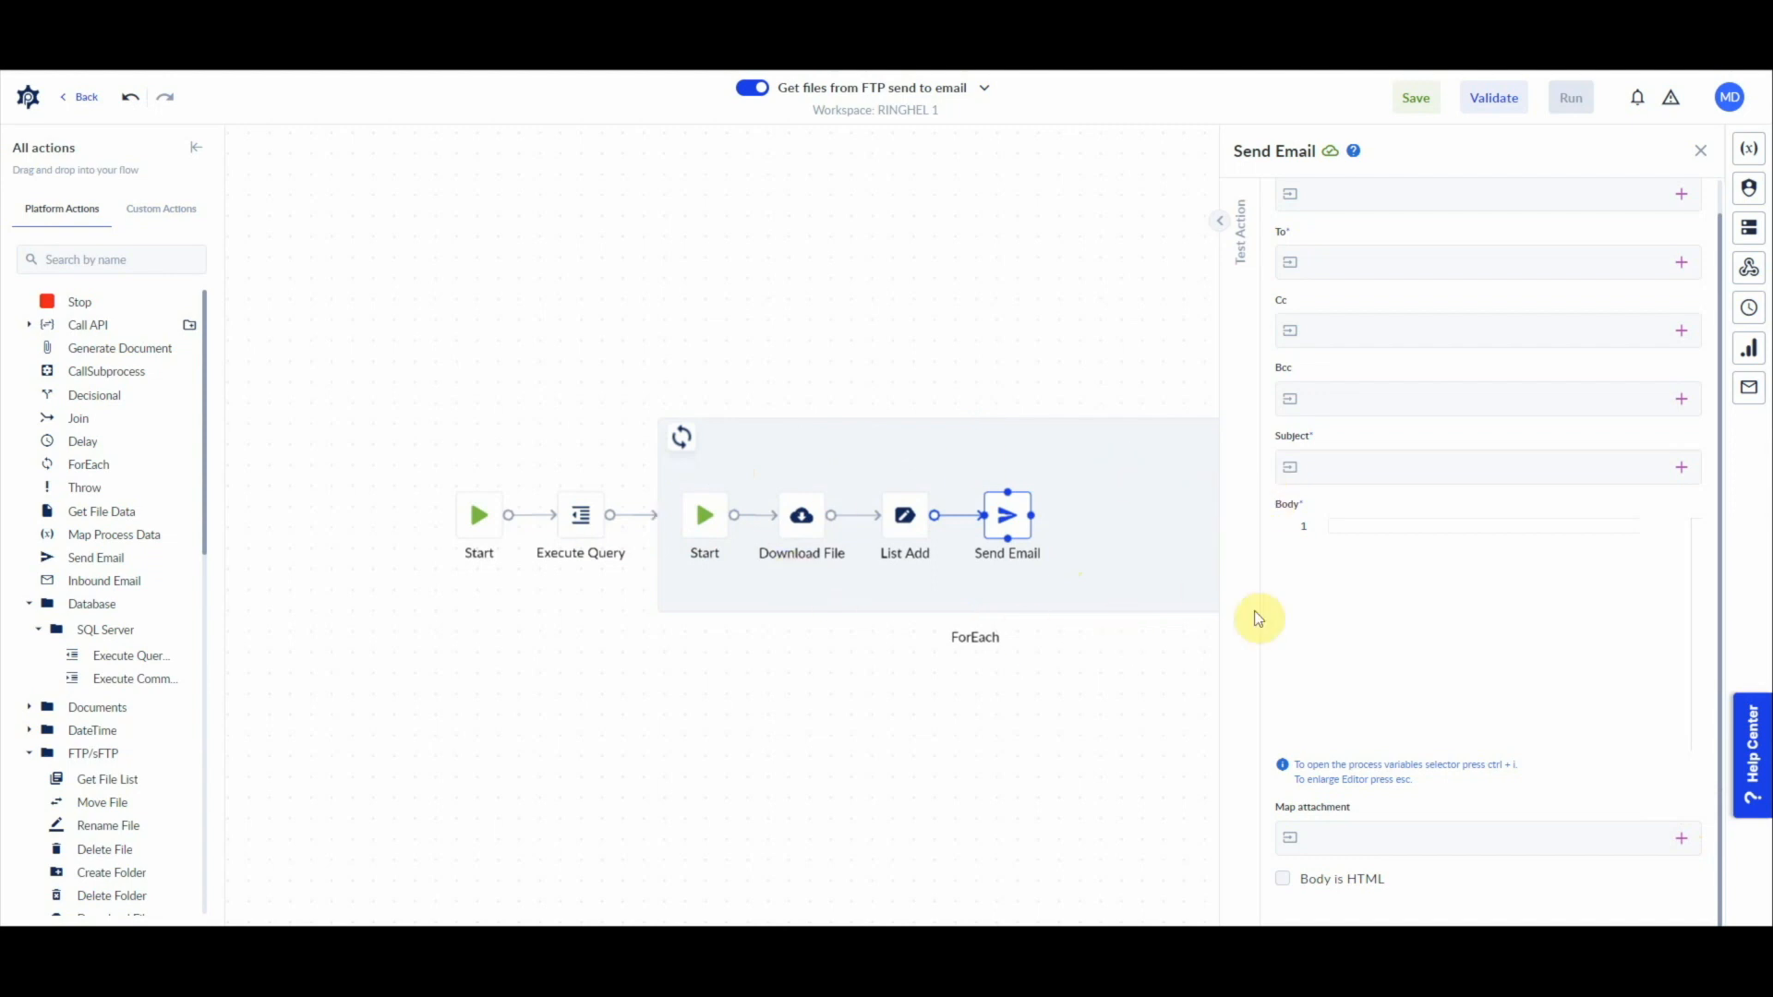
click(1107, 558)
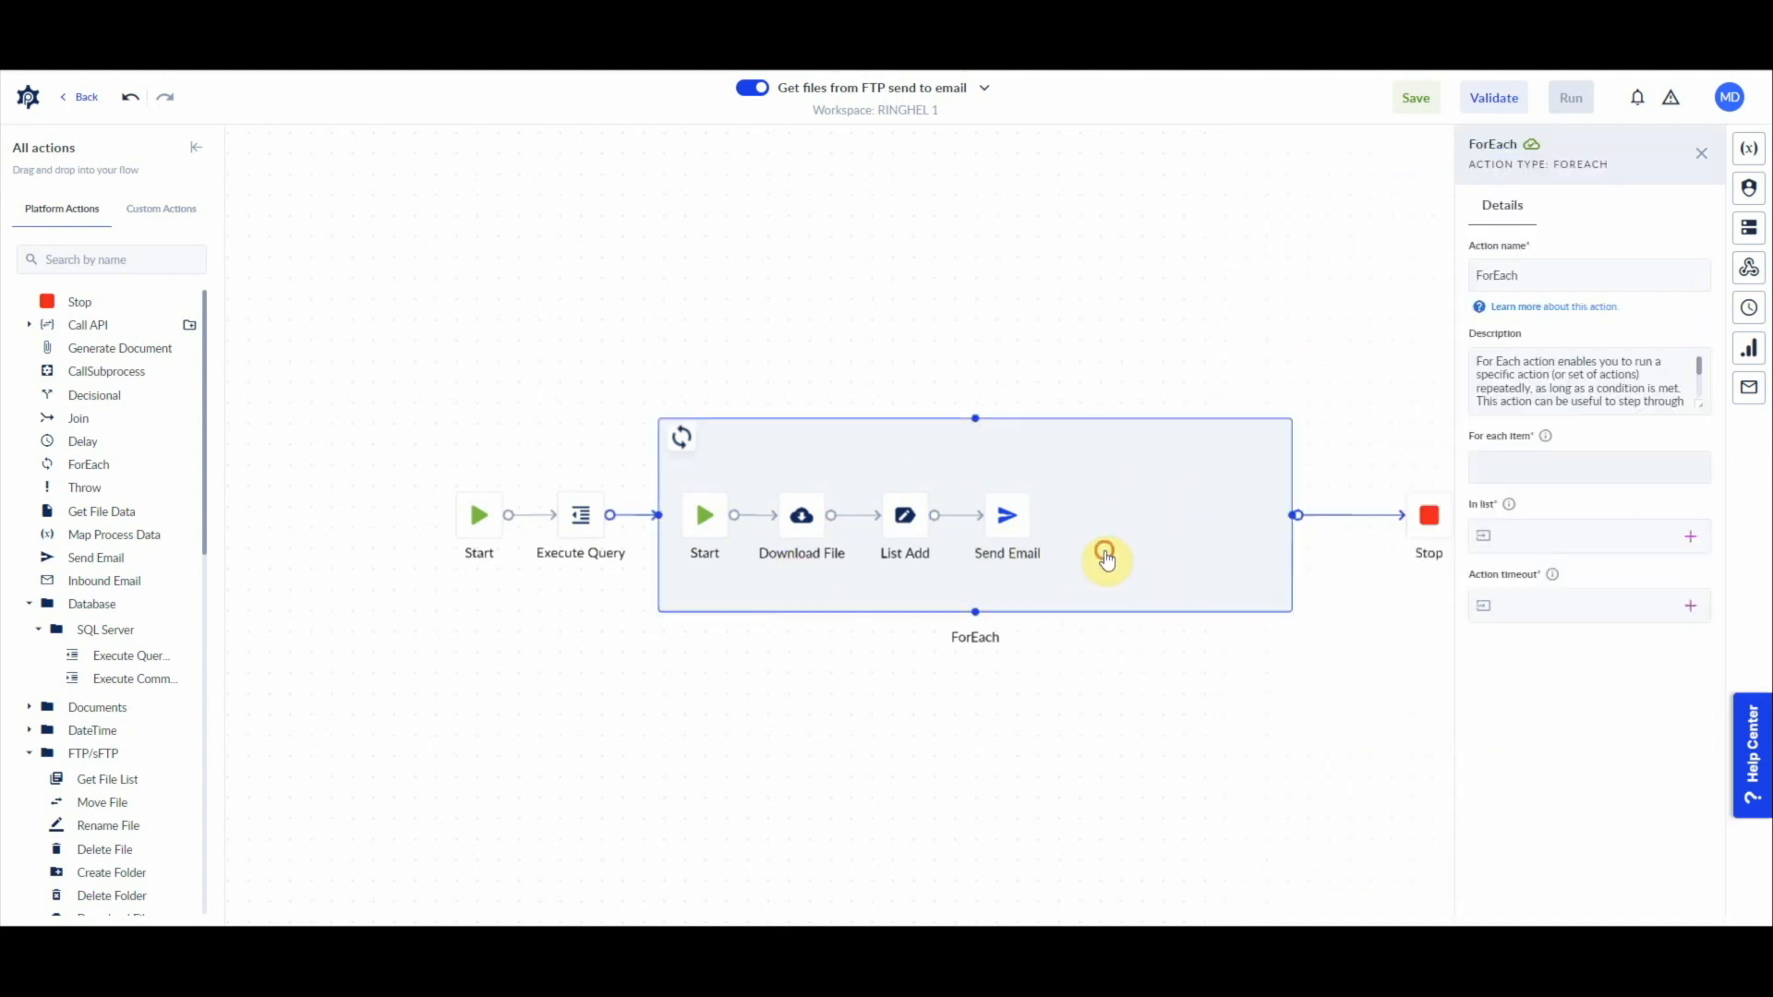
Step: Add a Map Process Data action after Send Email in the ForEach loop and narrow the loop container around its actions
click(908, 522)
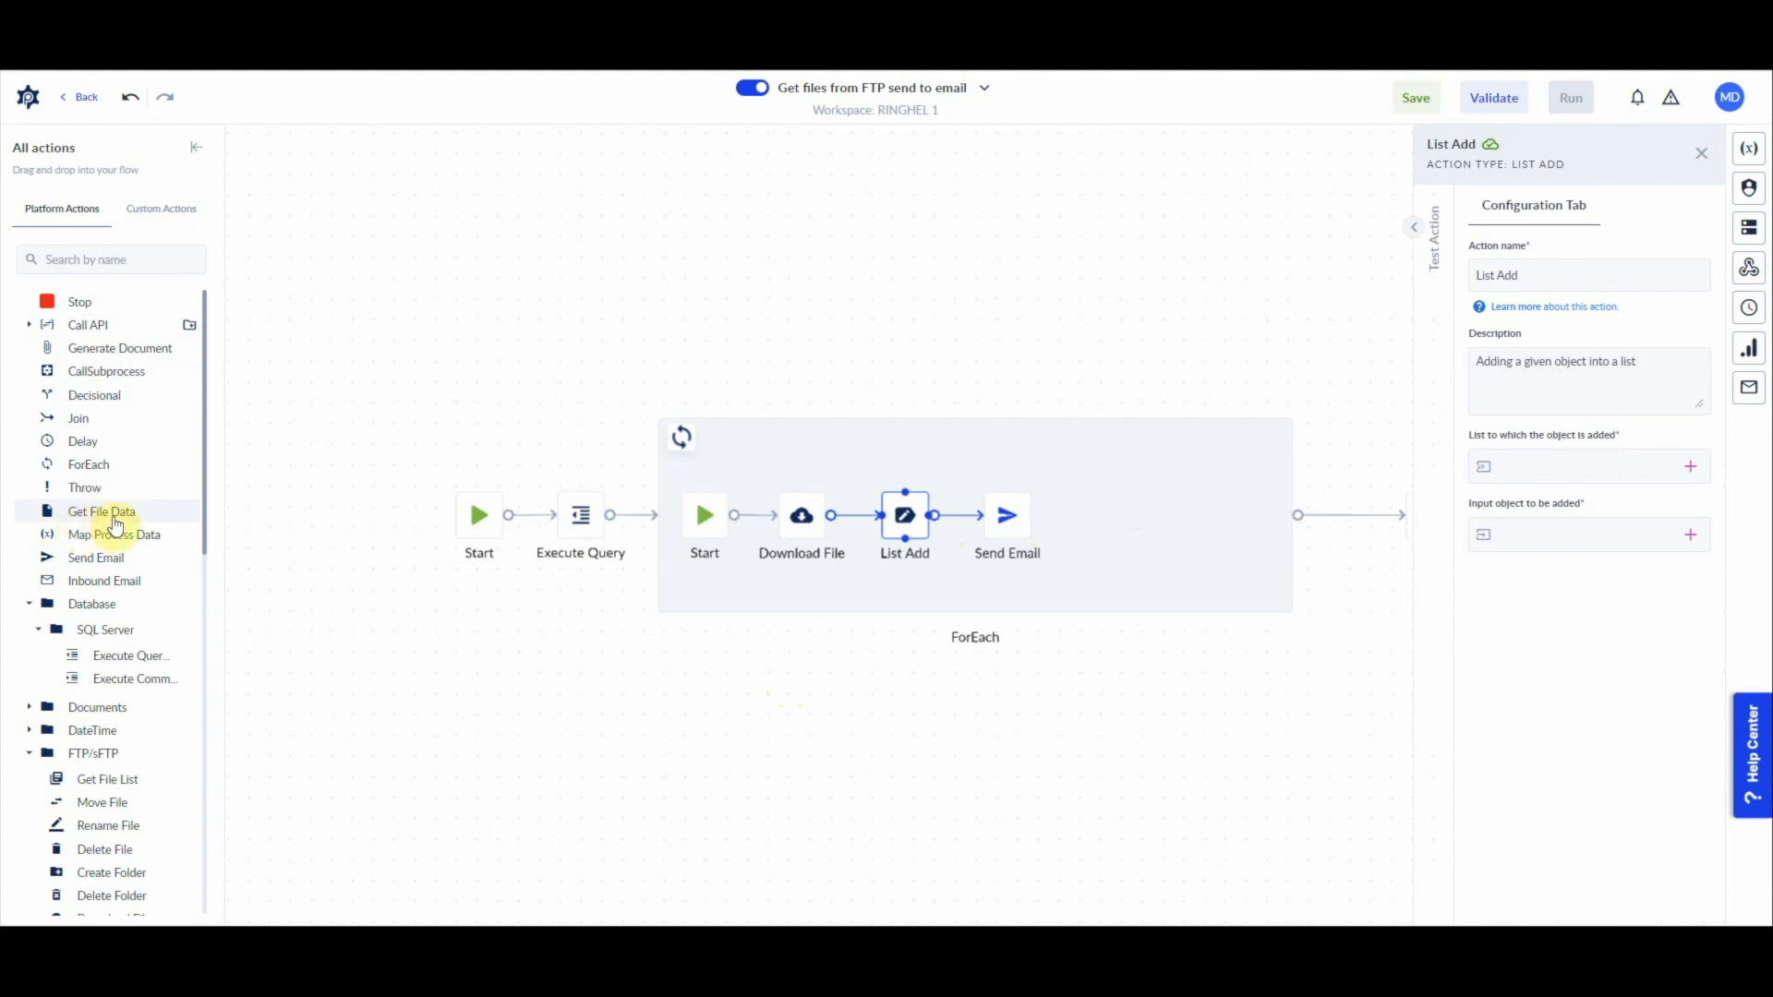
drag(99, 540, 1128, 515)
click(1122, 518)
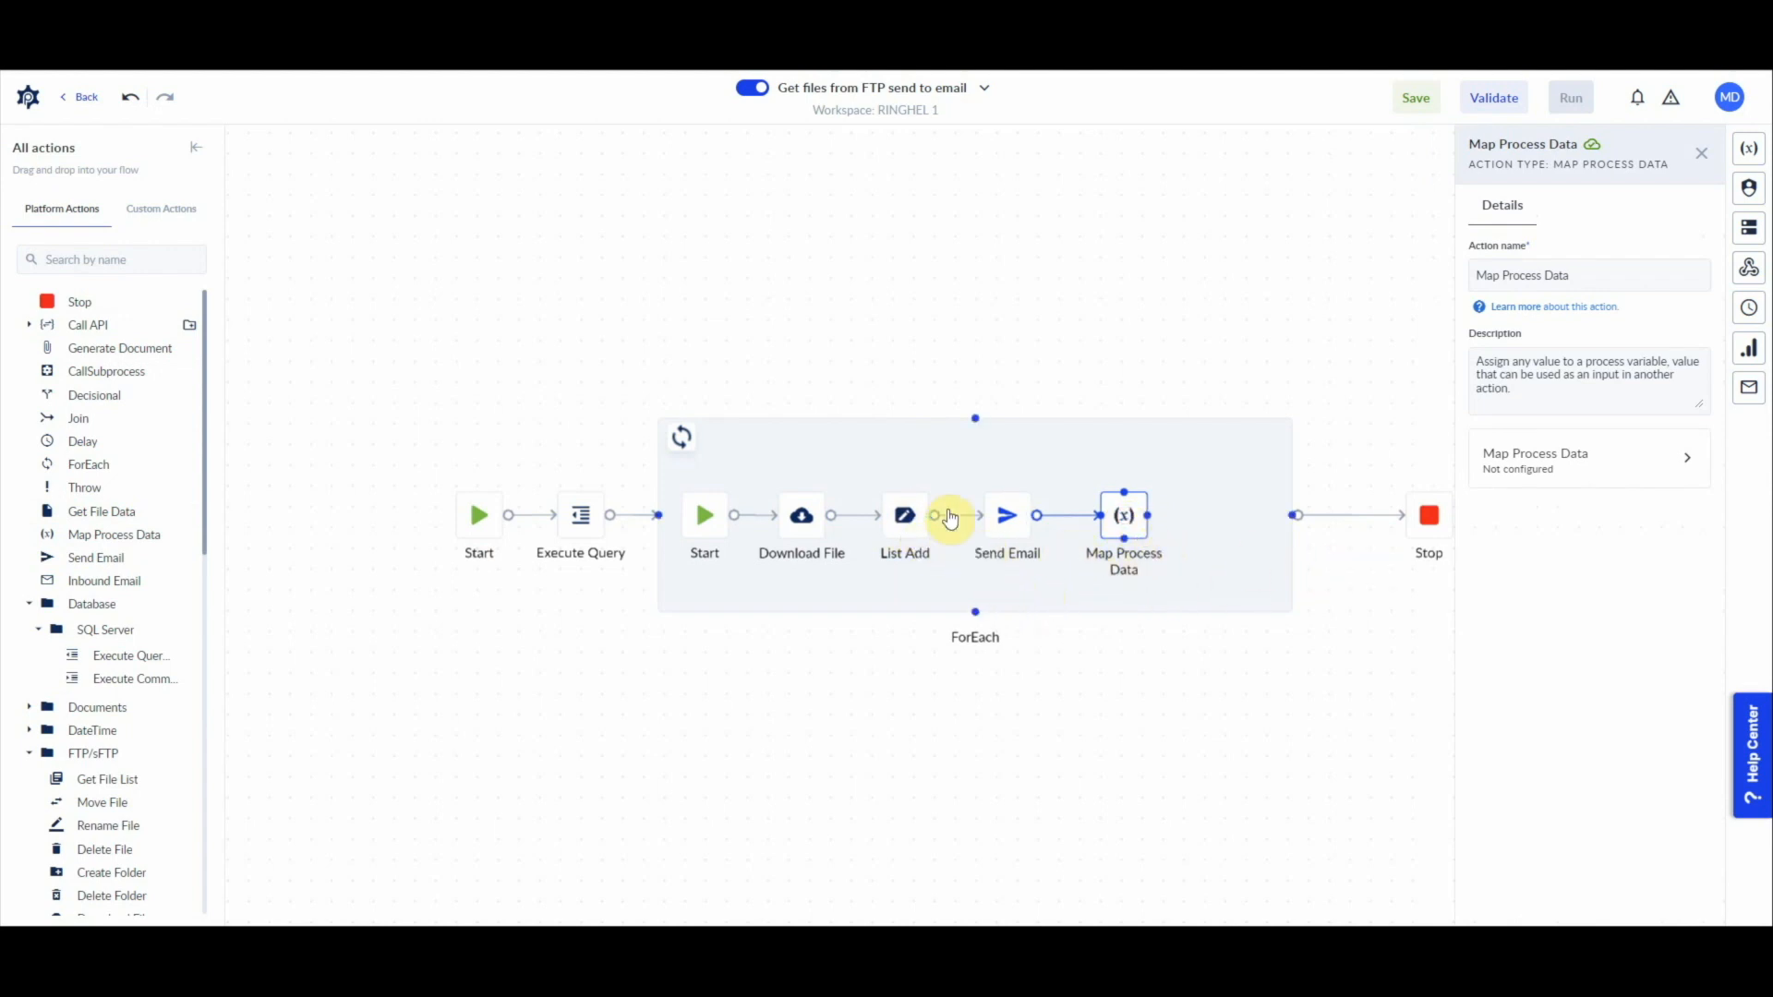
drag(1291, 535, 1214, 535)
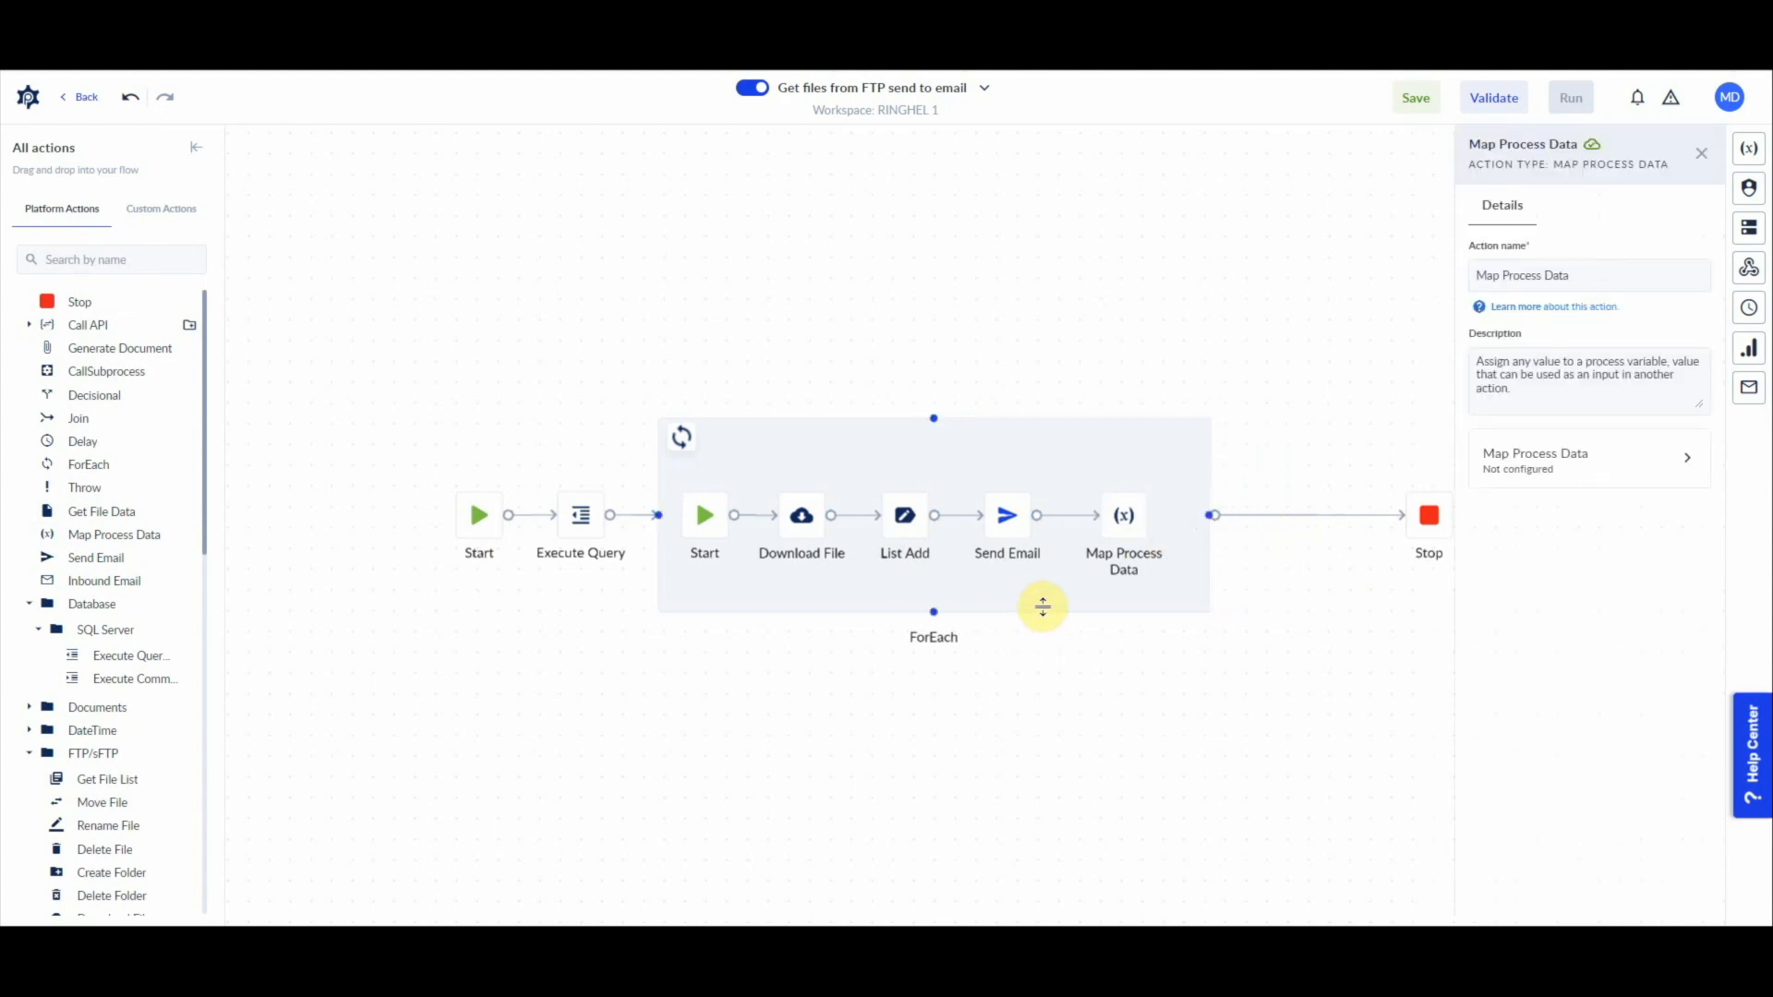
click(1187, 690)
Step: Set the Execute Query action's database server to Procesio Misc DB
scroll(896, 510, up, 1)
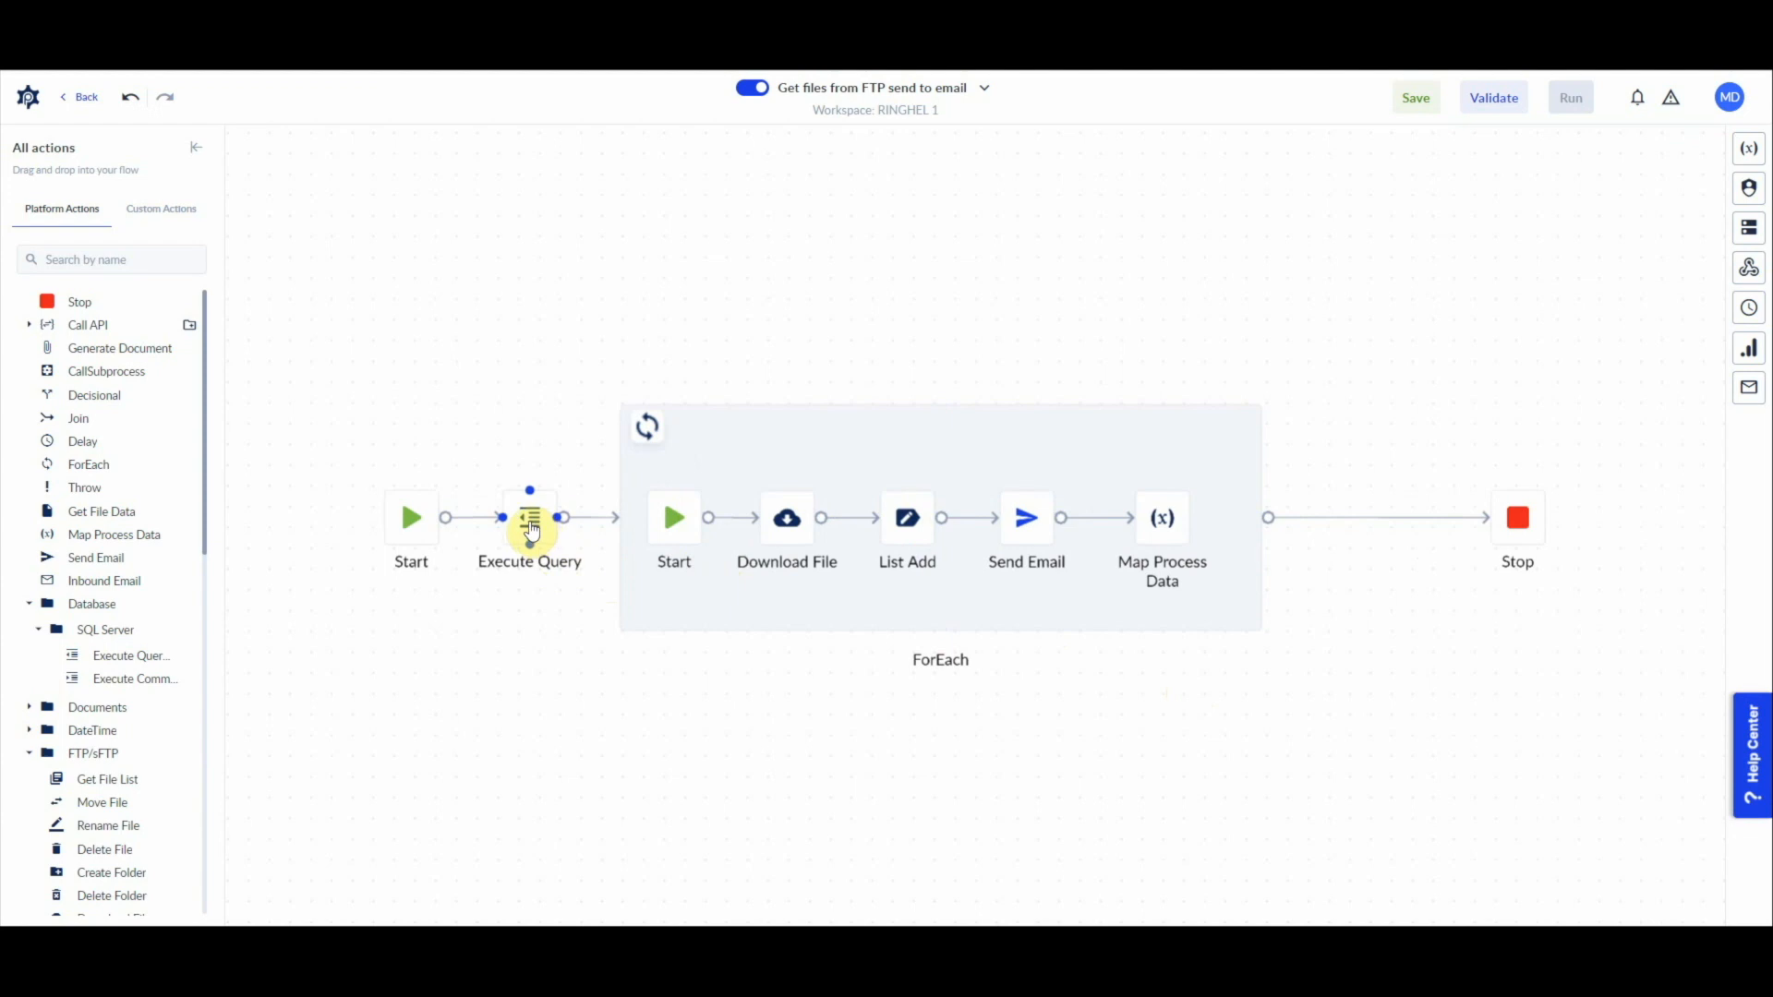
click(532, 531)
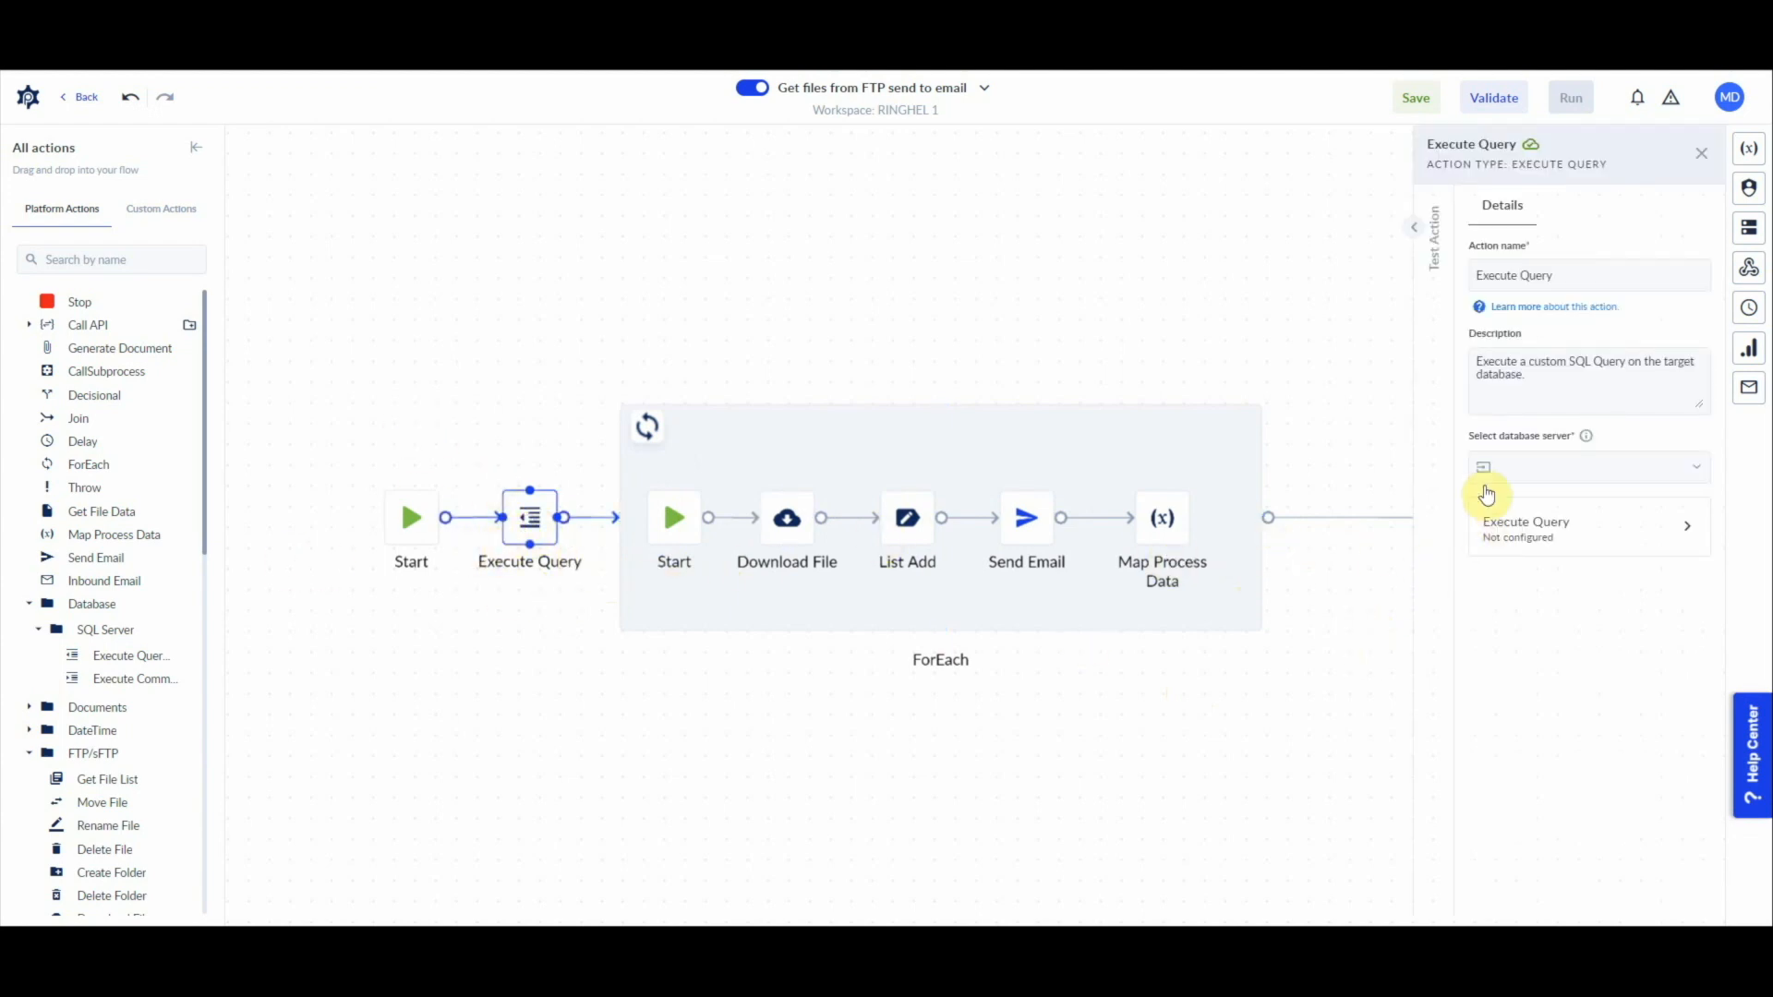
click(1590, 468)
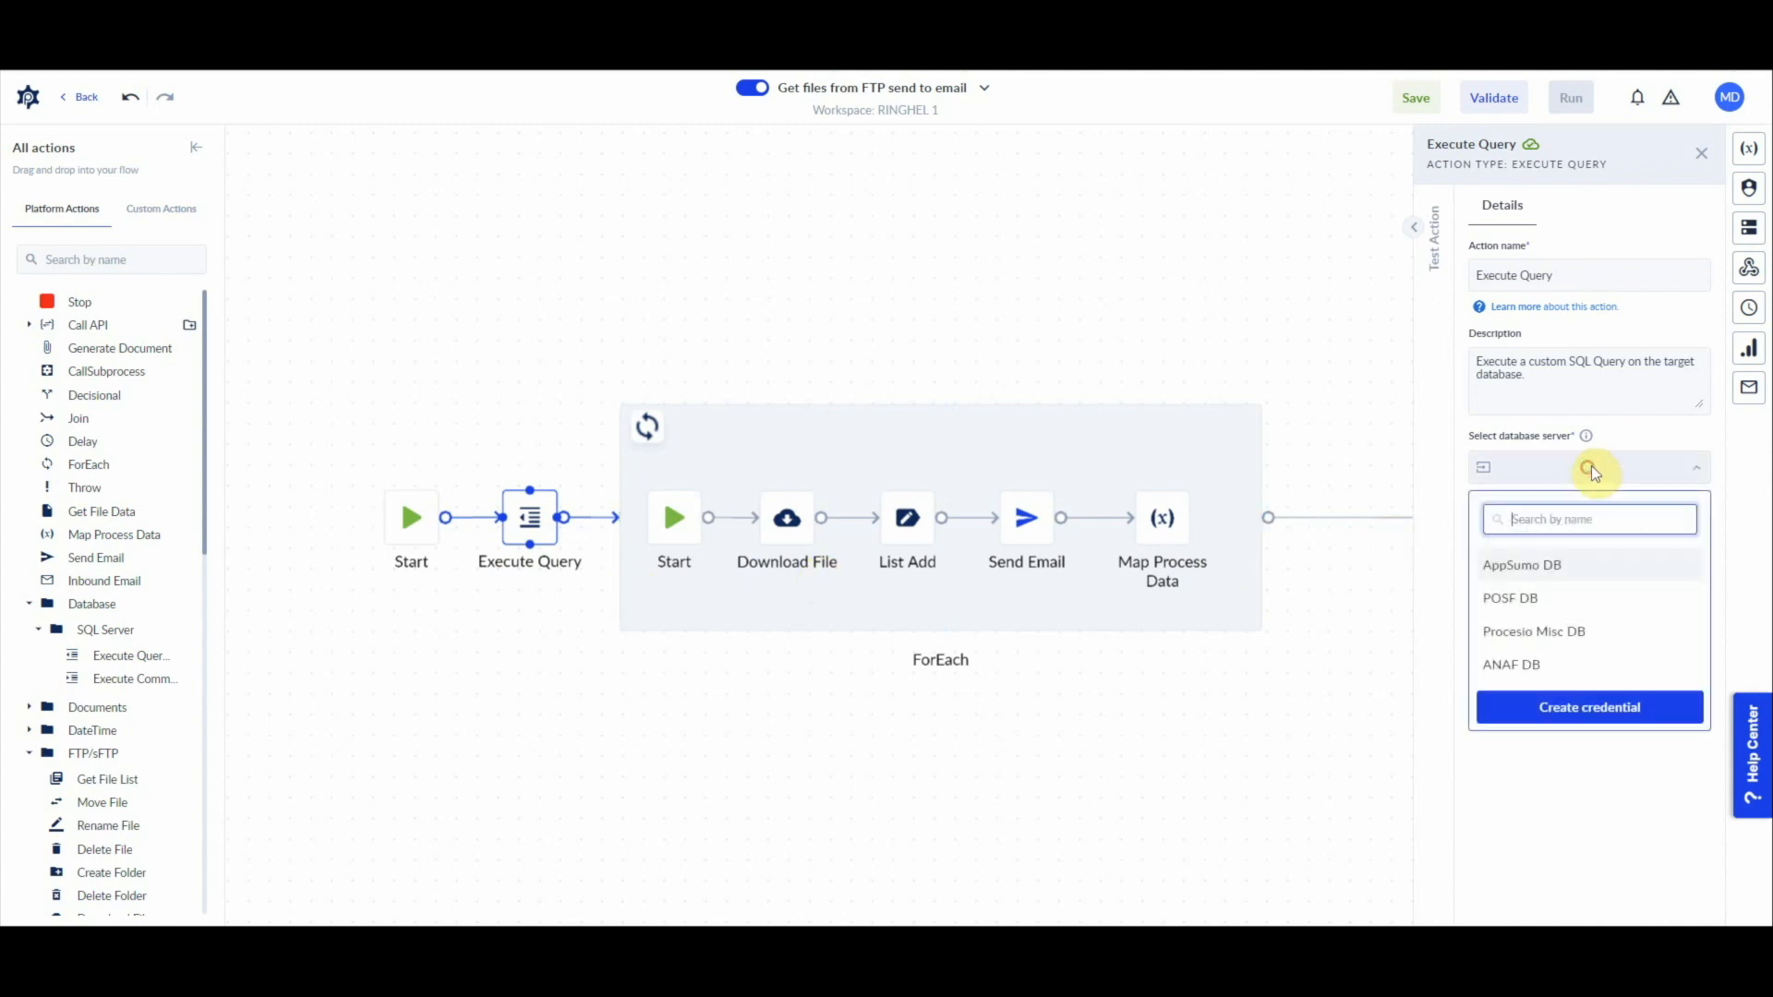
click(1533, 633)
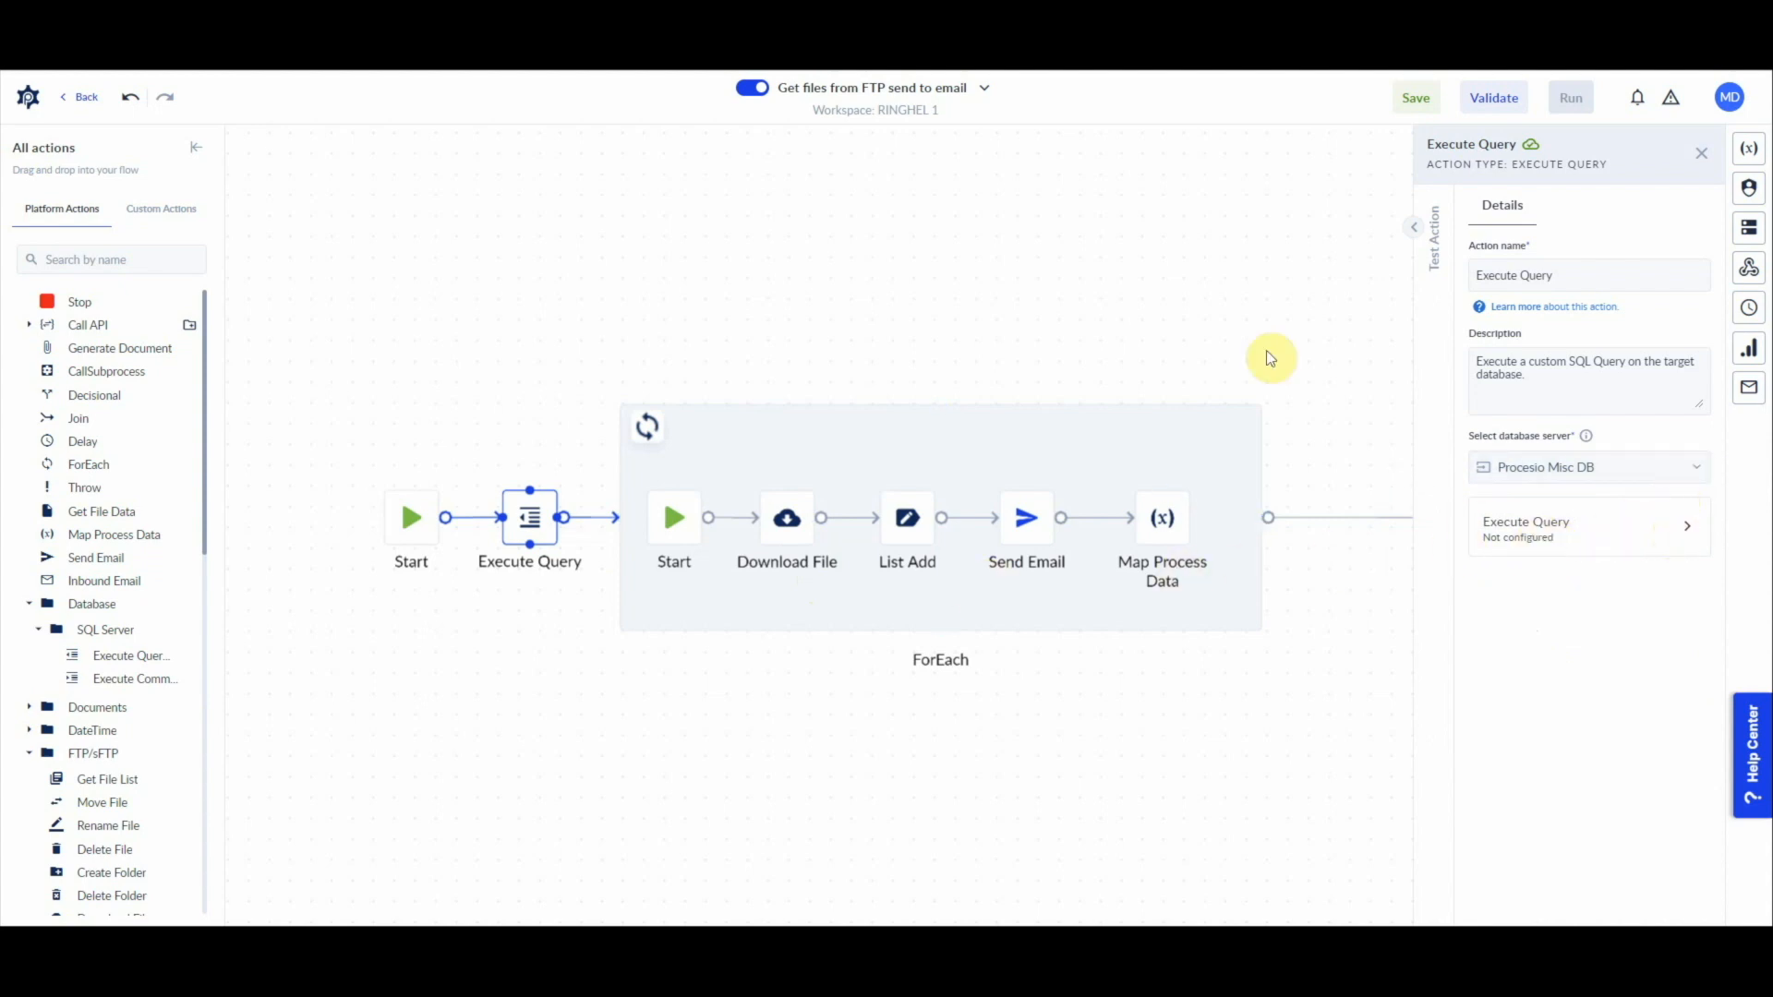
click(1536, 551)
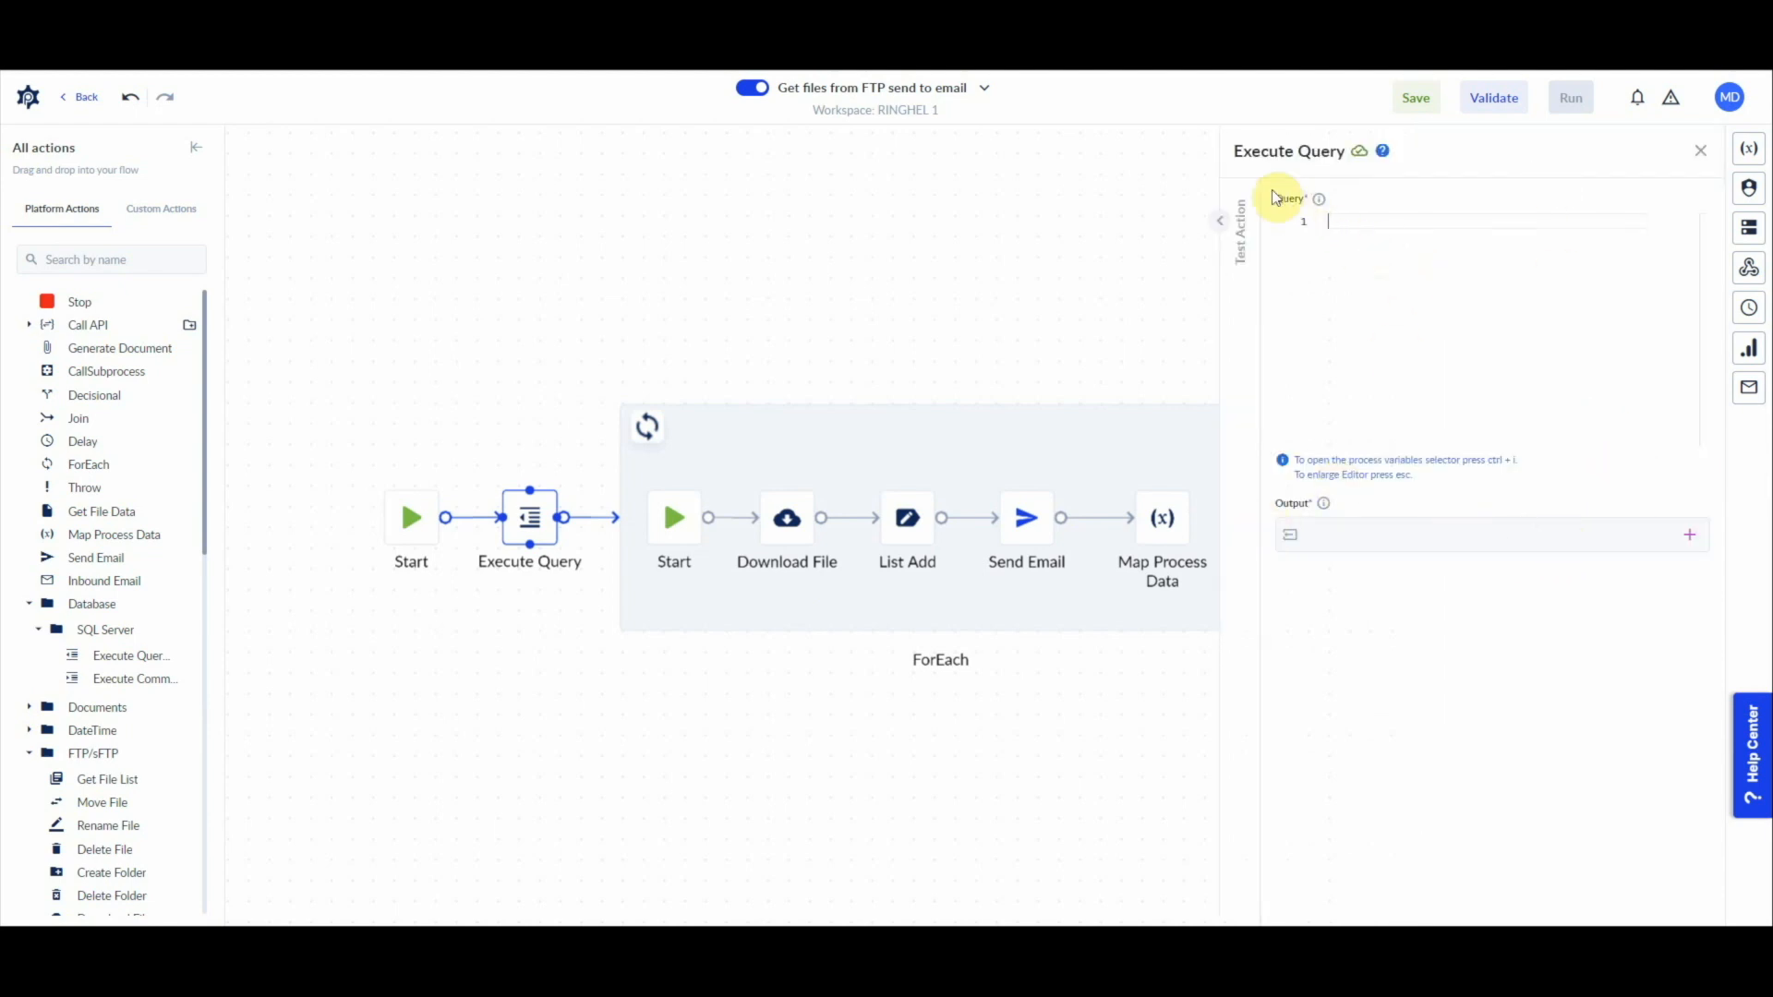
click(1699, 152)
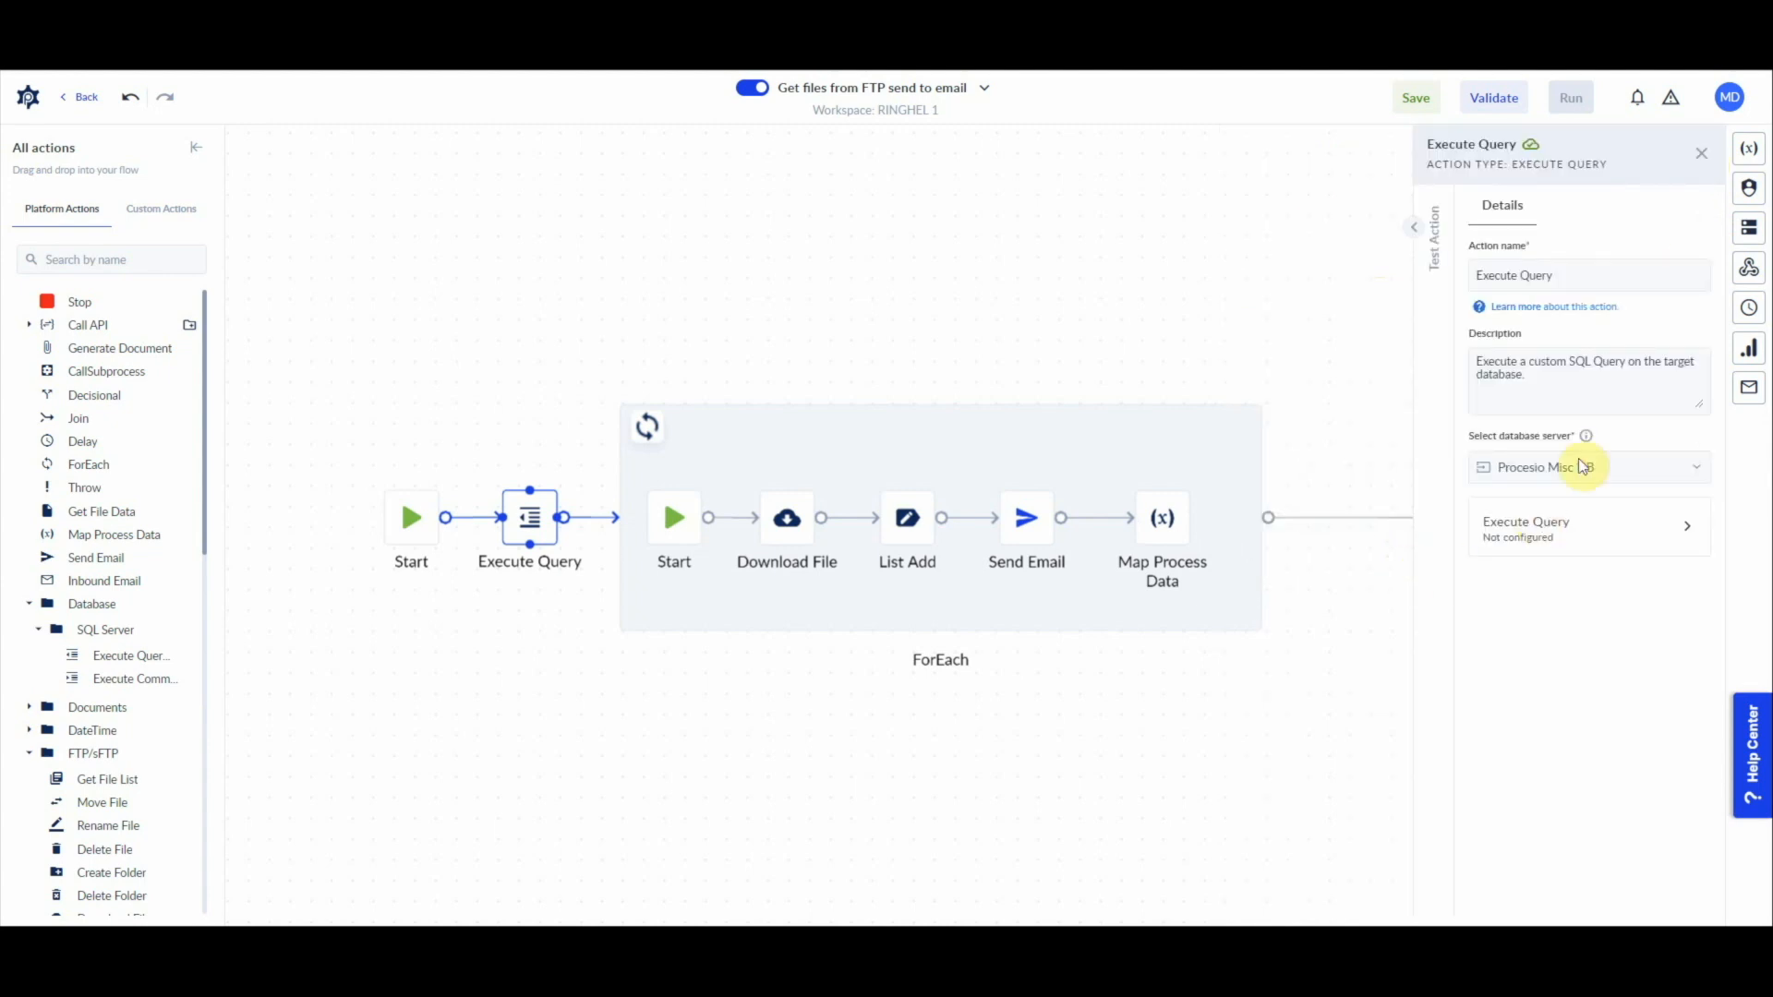
Step: Start a new variable named FileListFromDB for the Output of the Execute Query configuration
click(1598, 527)
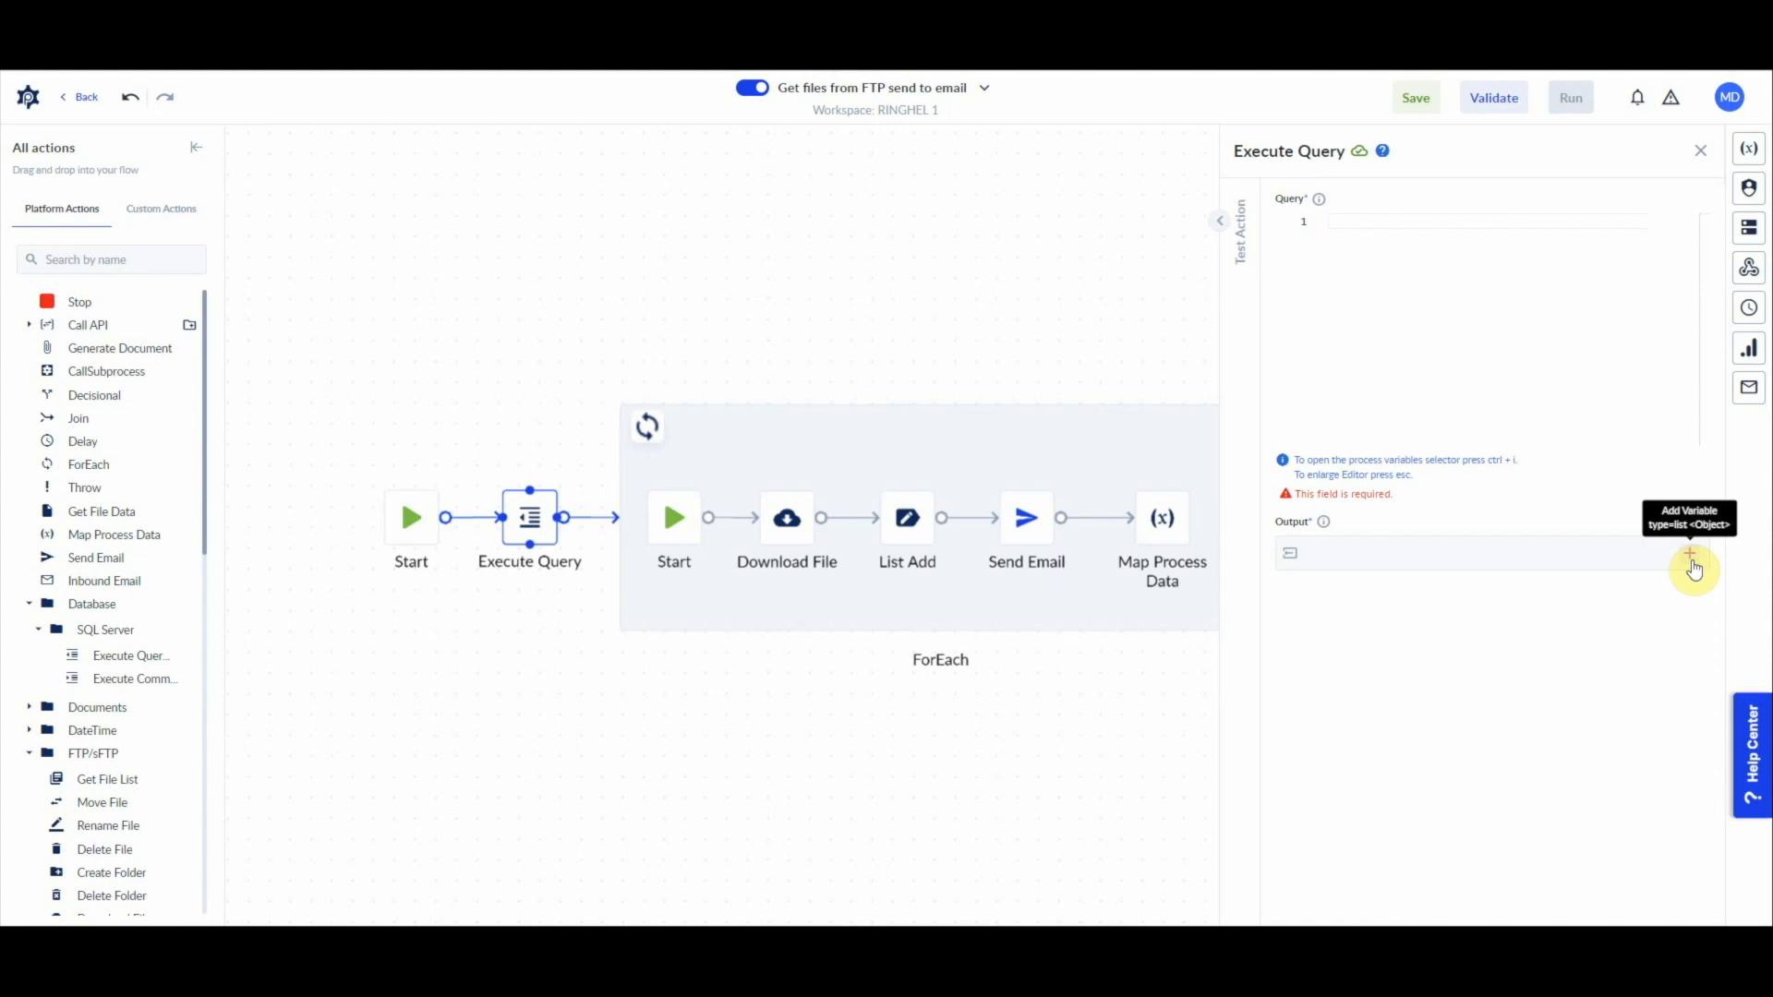
click(1521, 546)
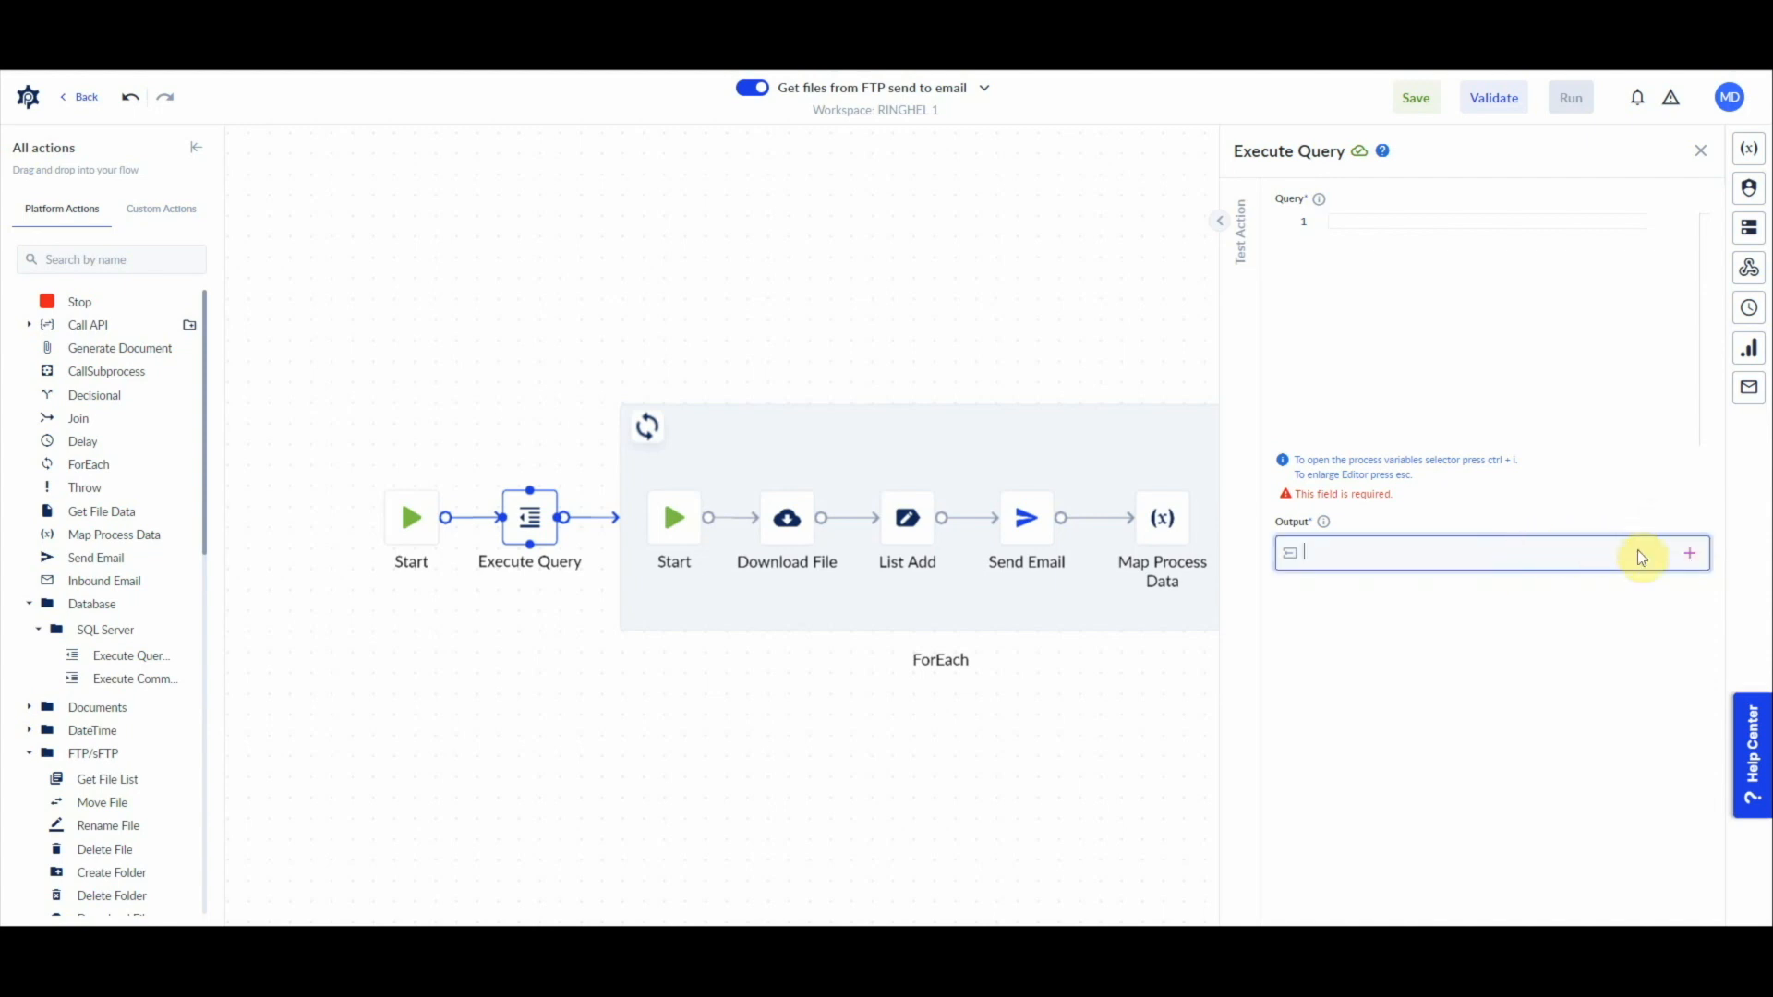
click(1690, 556)
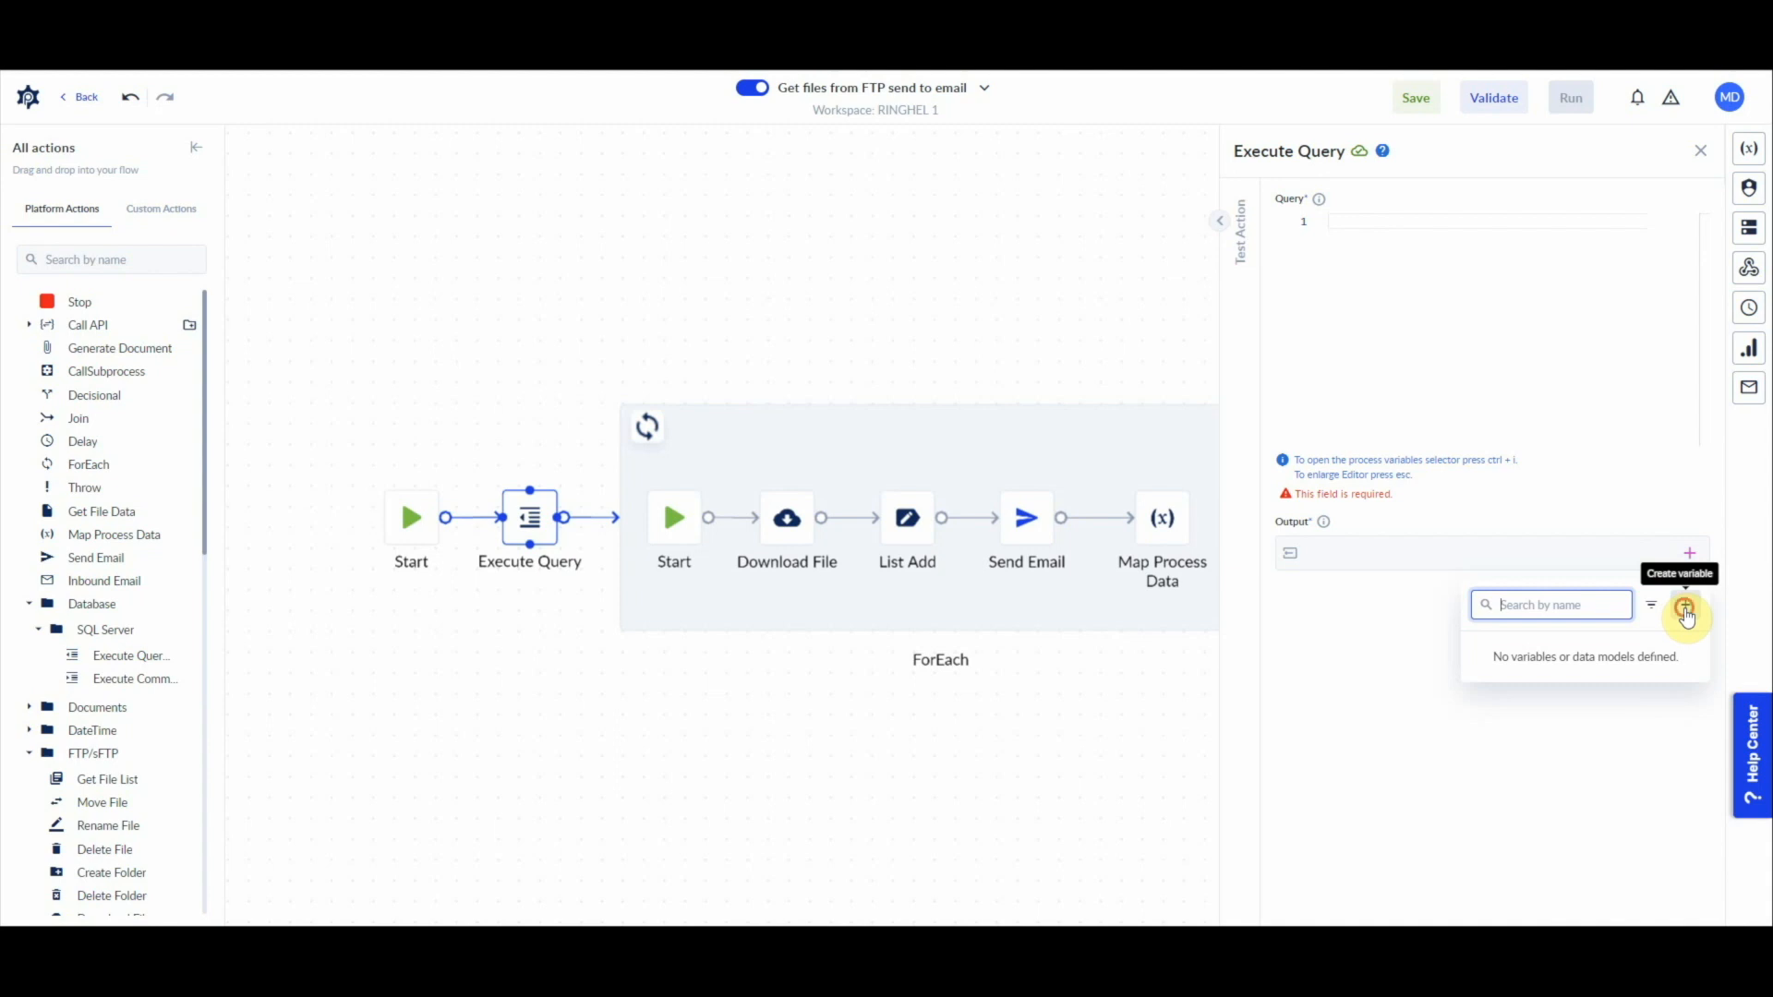
click(1687, 609)
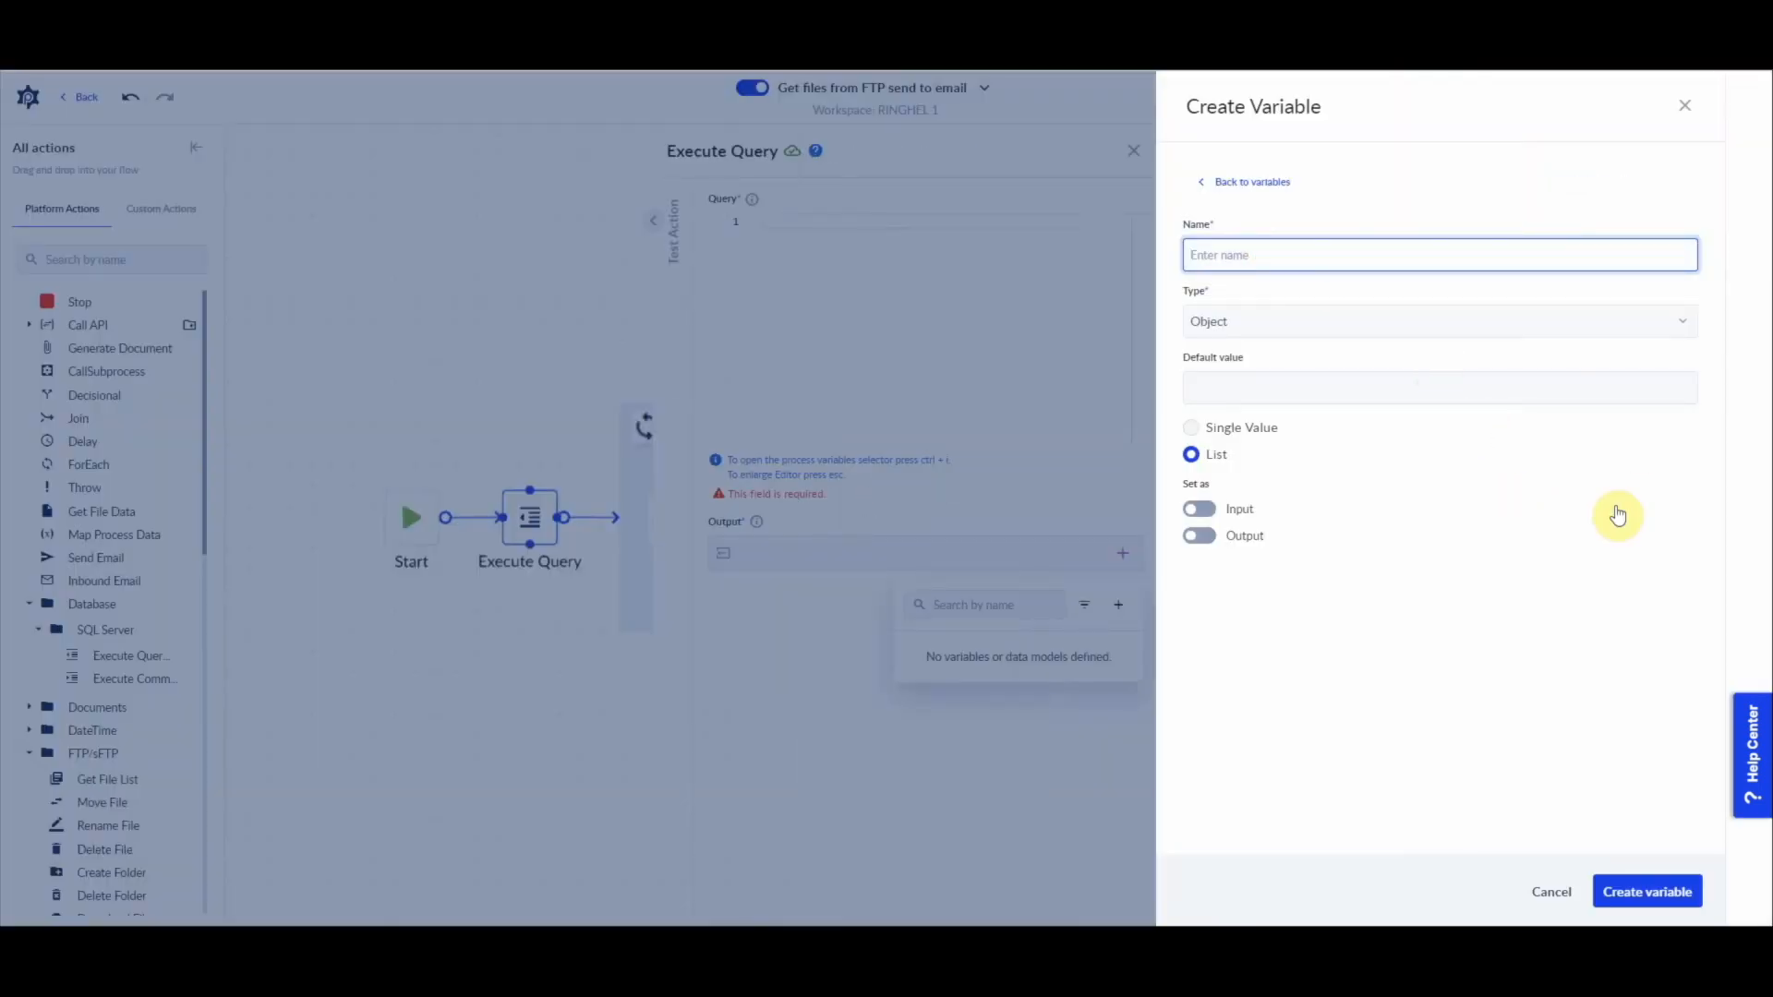
text(DB)
key(BackSpace)
text(L)
key(BackSpace)
text(FileListFrom)
Step: Set the new variable's type to Json, keep it as a list, and create it
click(1253, 318)
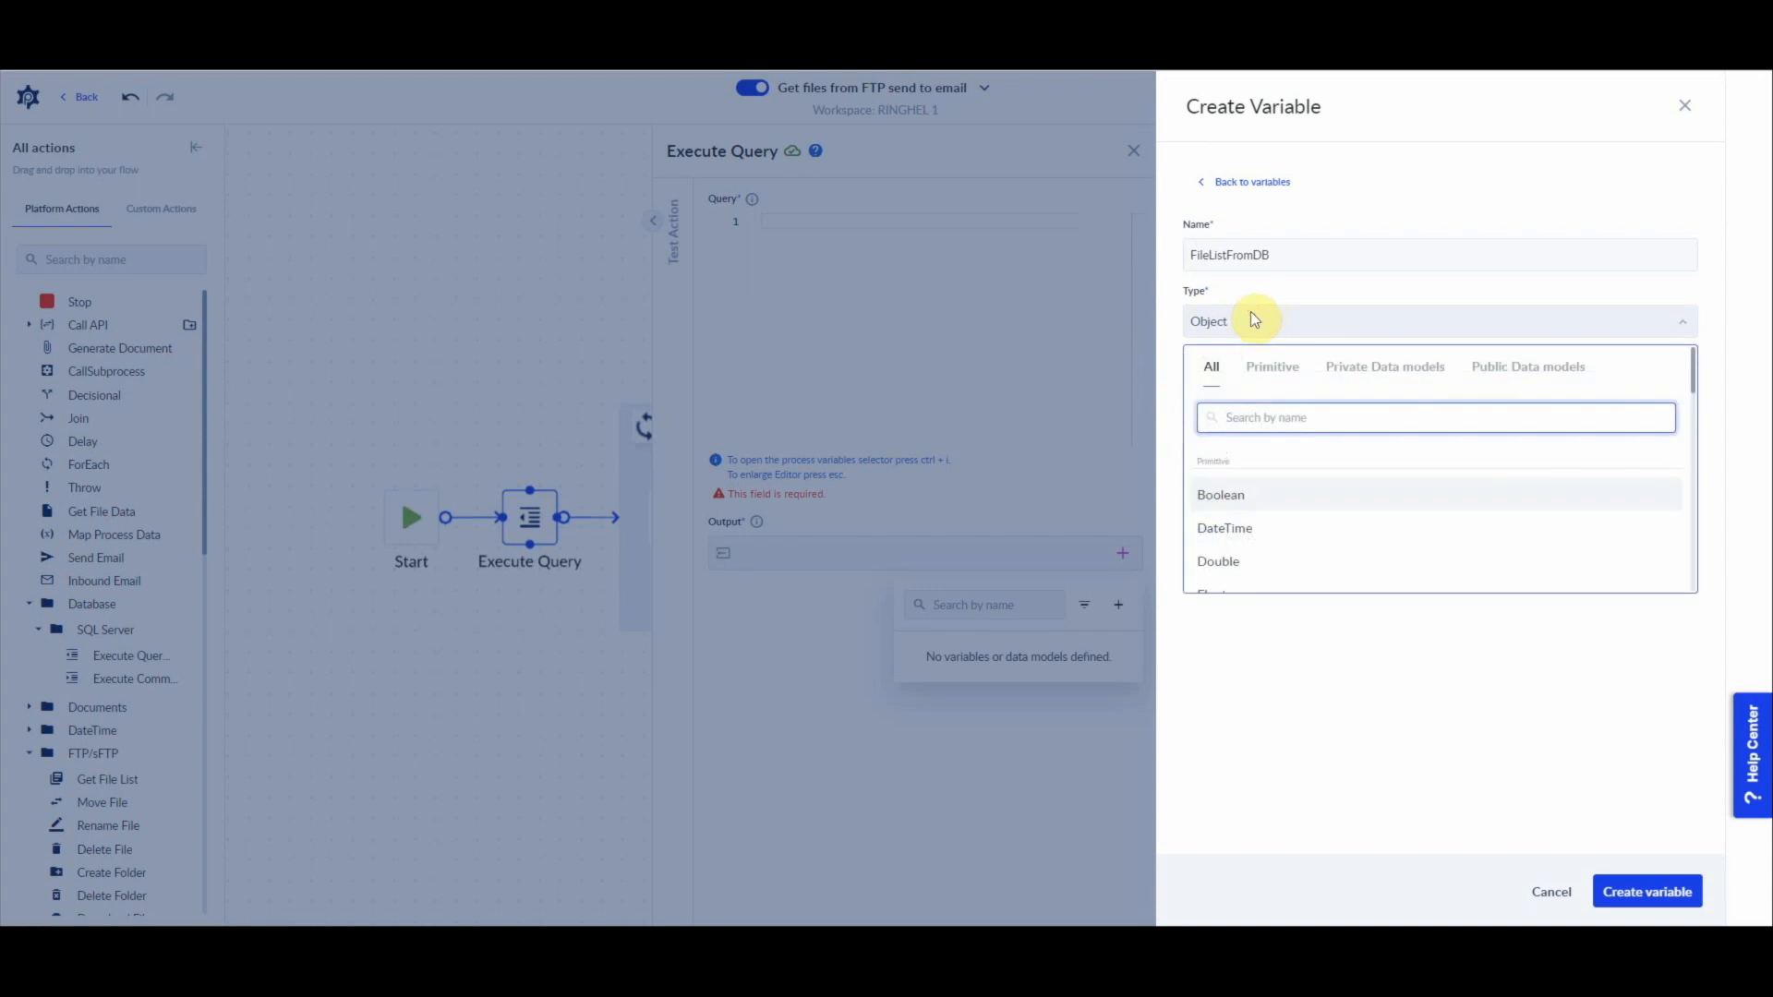
text(js)
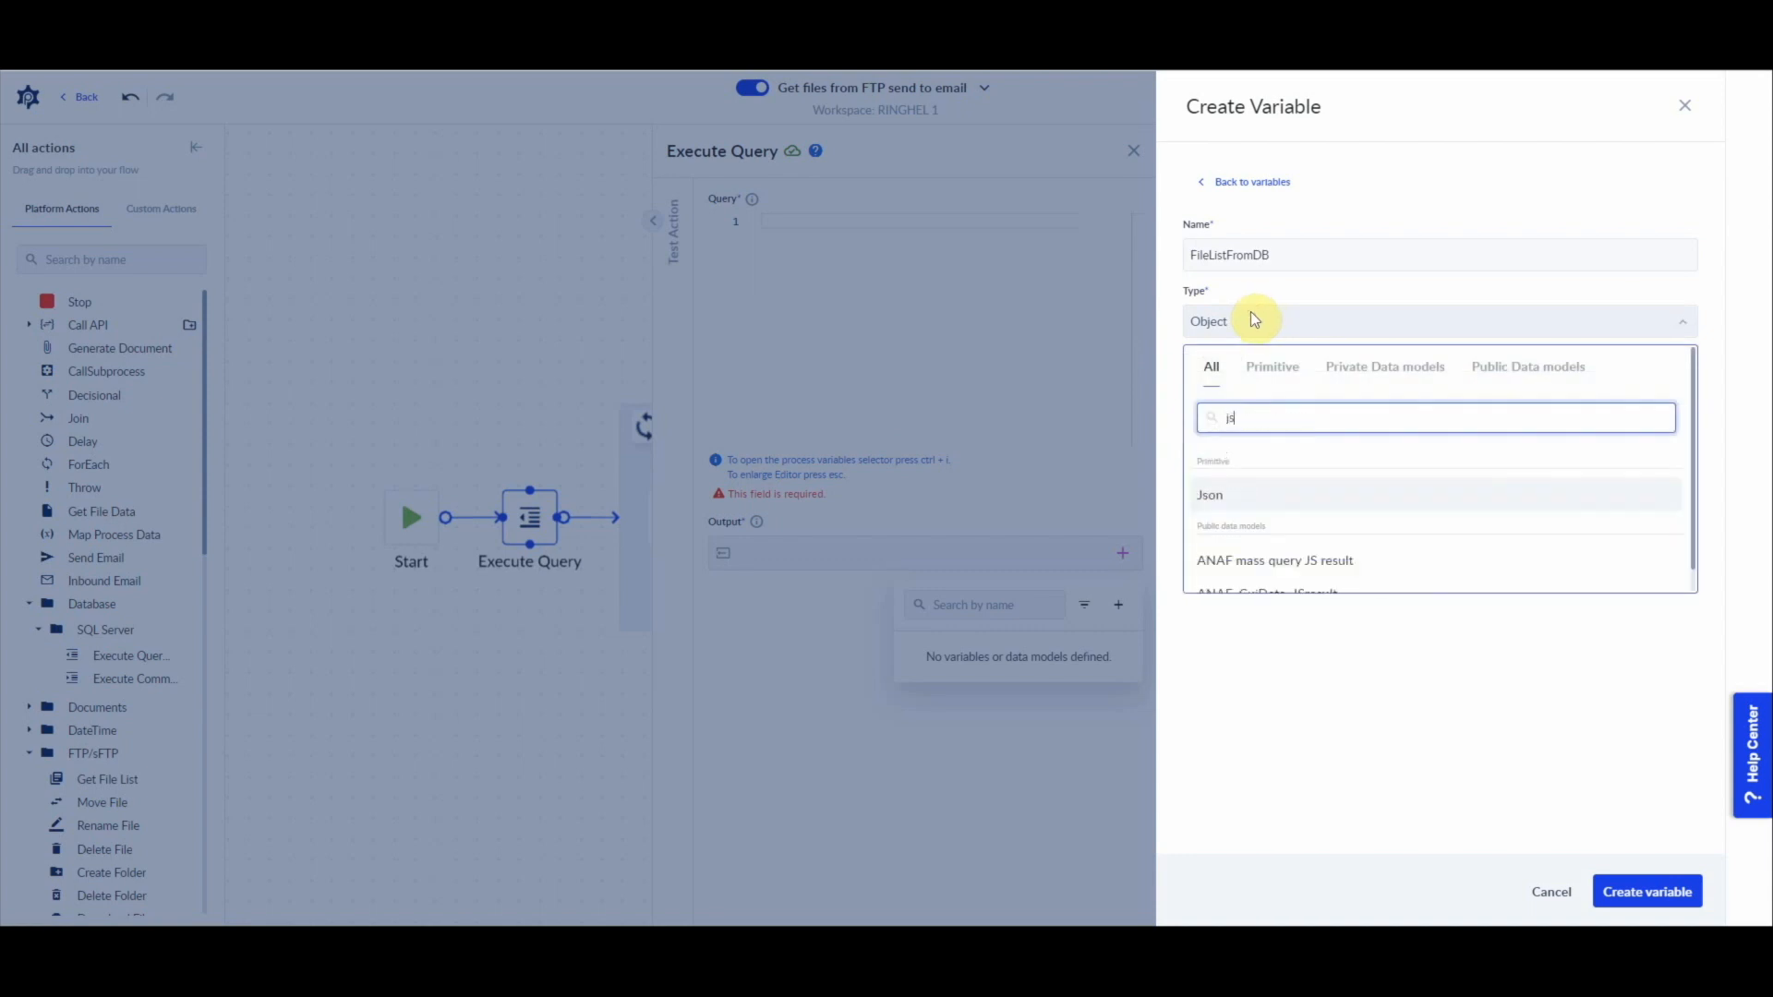
click(1234, 499)
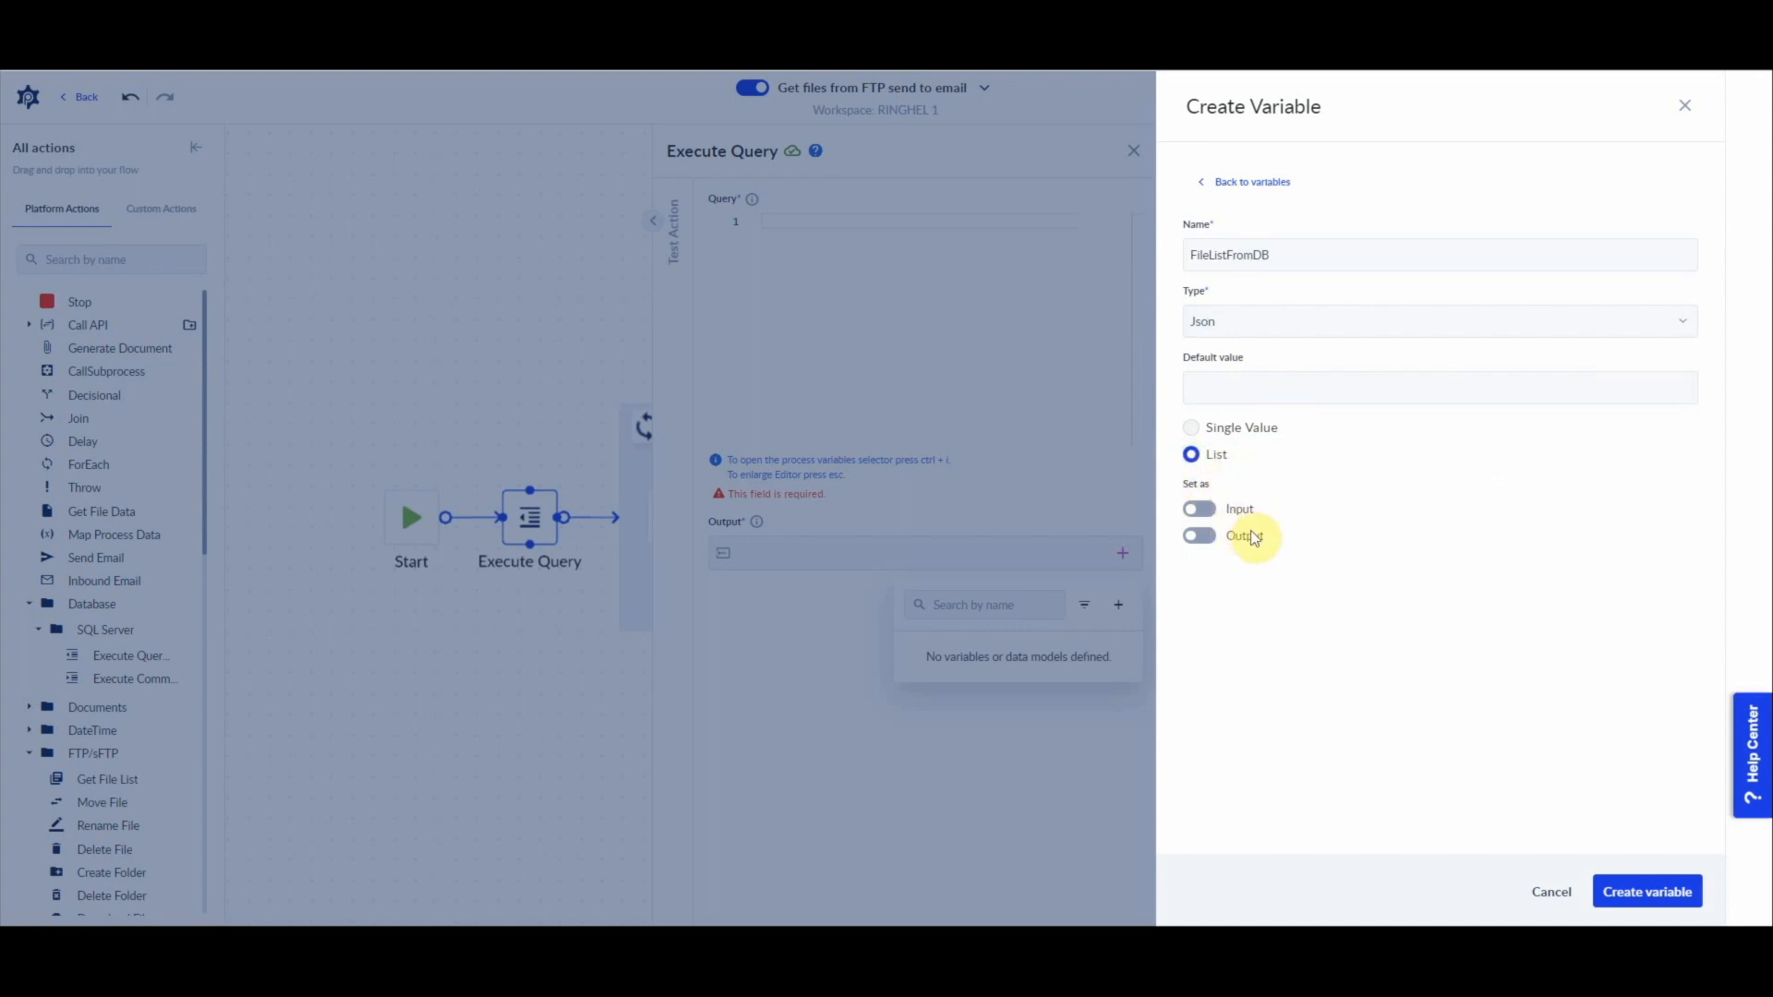
click(1648, 892)
Step: Begin the SQL query with a select that returns the recipient's email address as a literal aliased email
click(1382, 329)
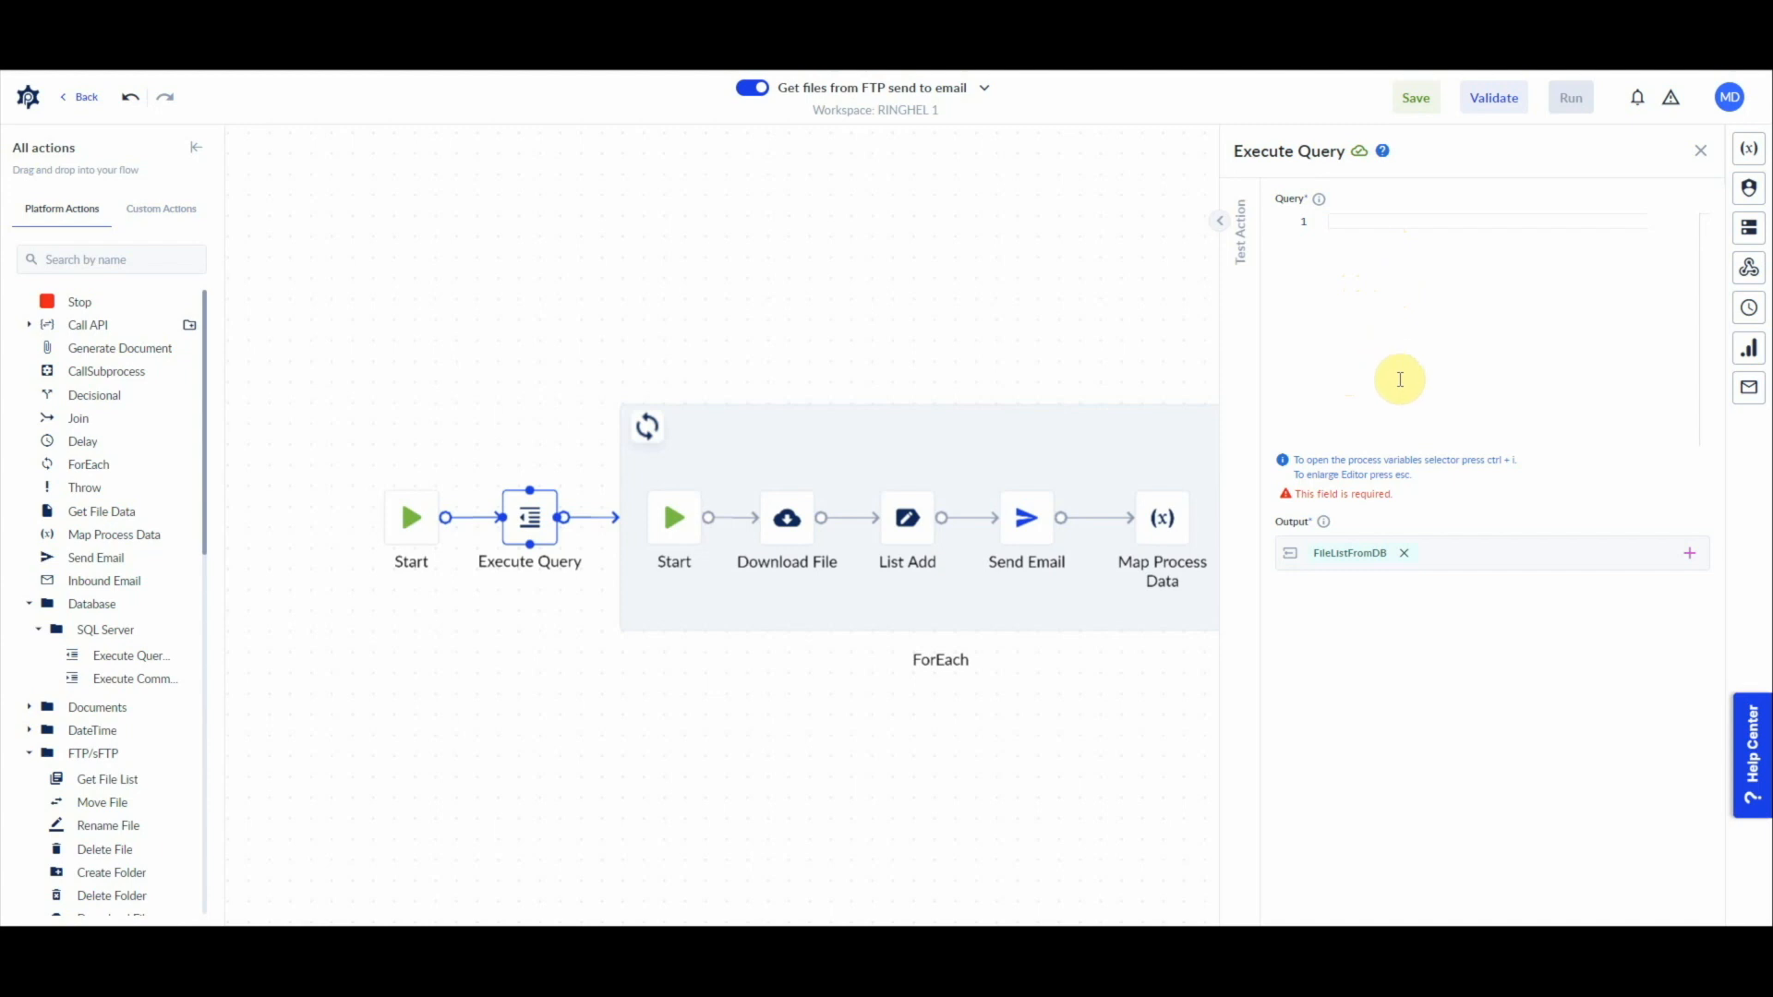
click(1355, 274)
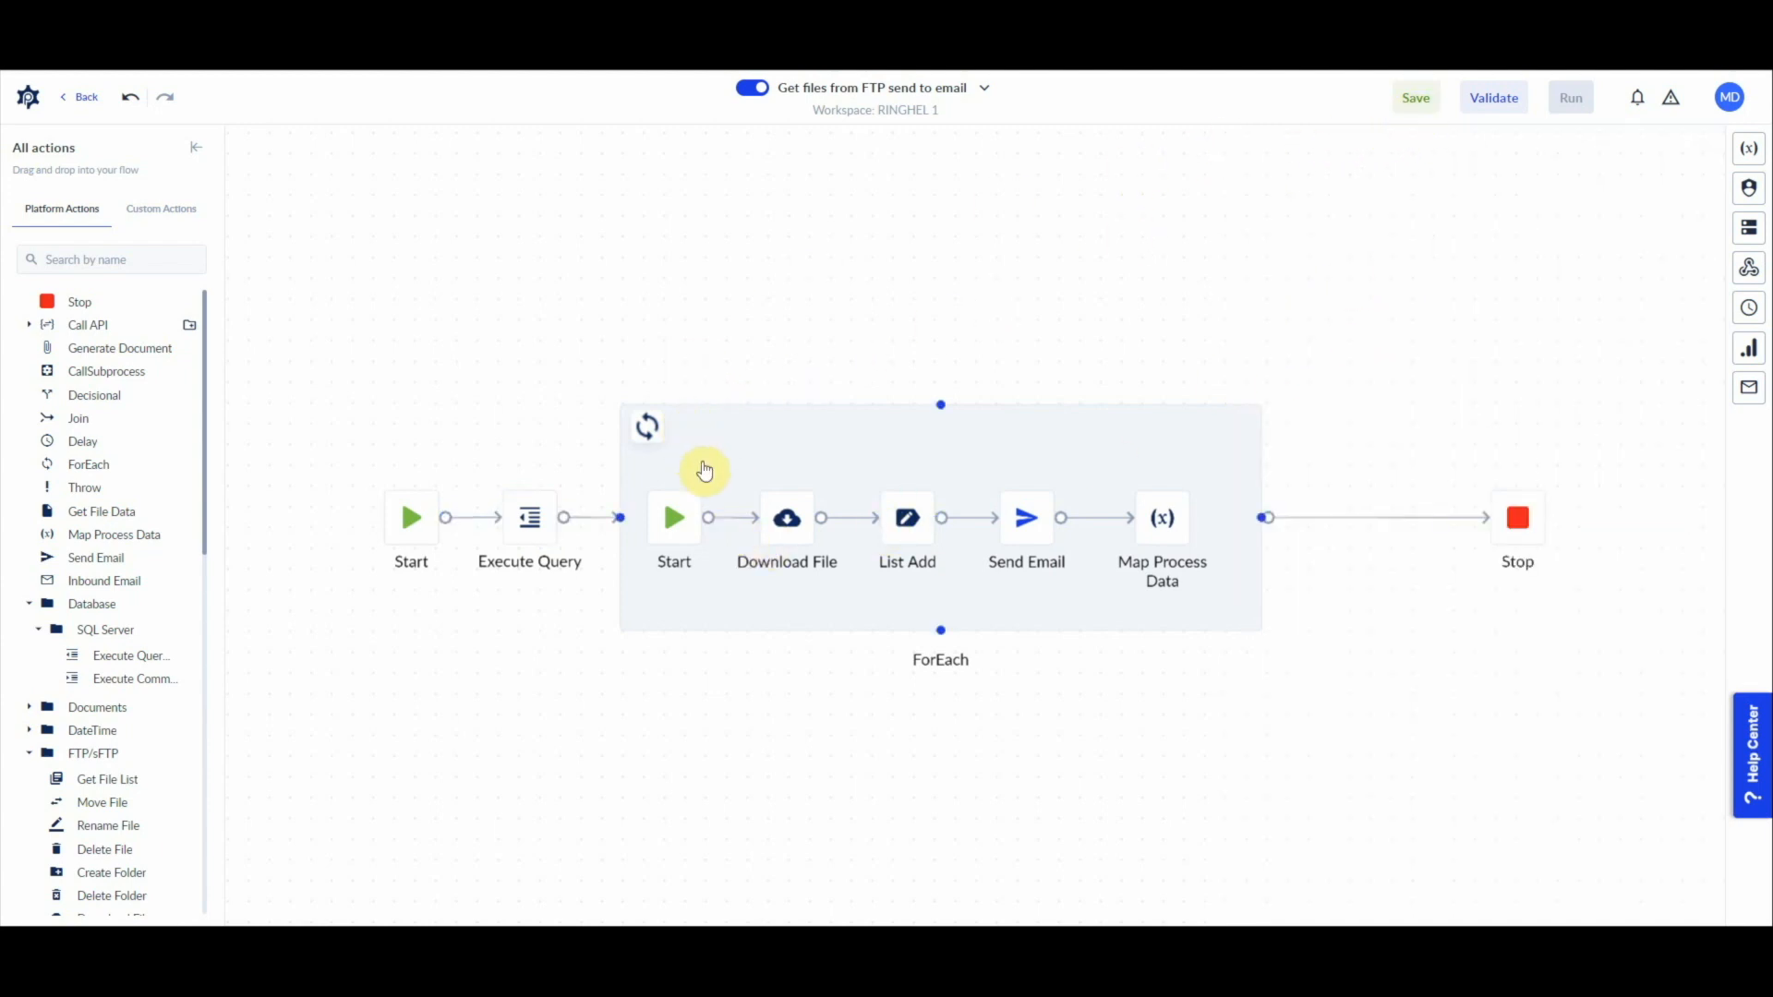
click(529, 527)
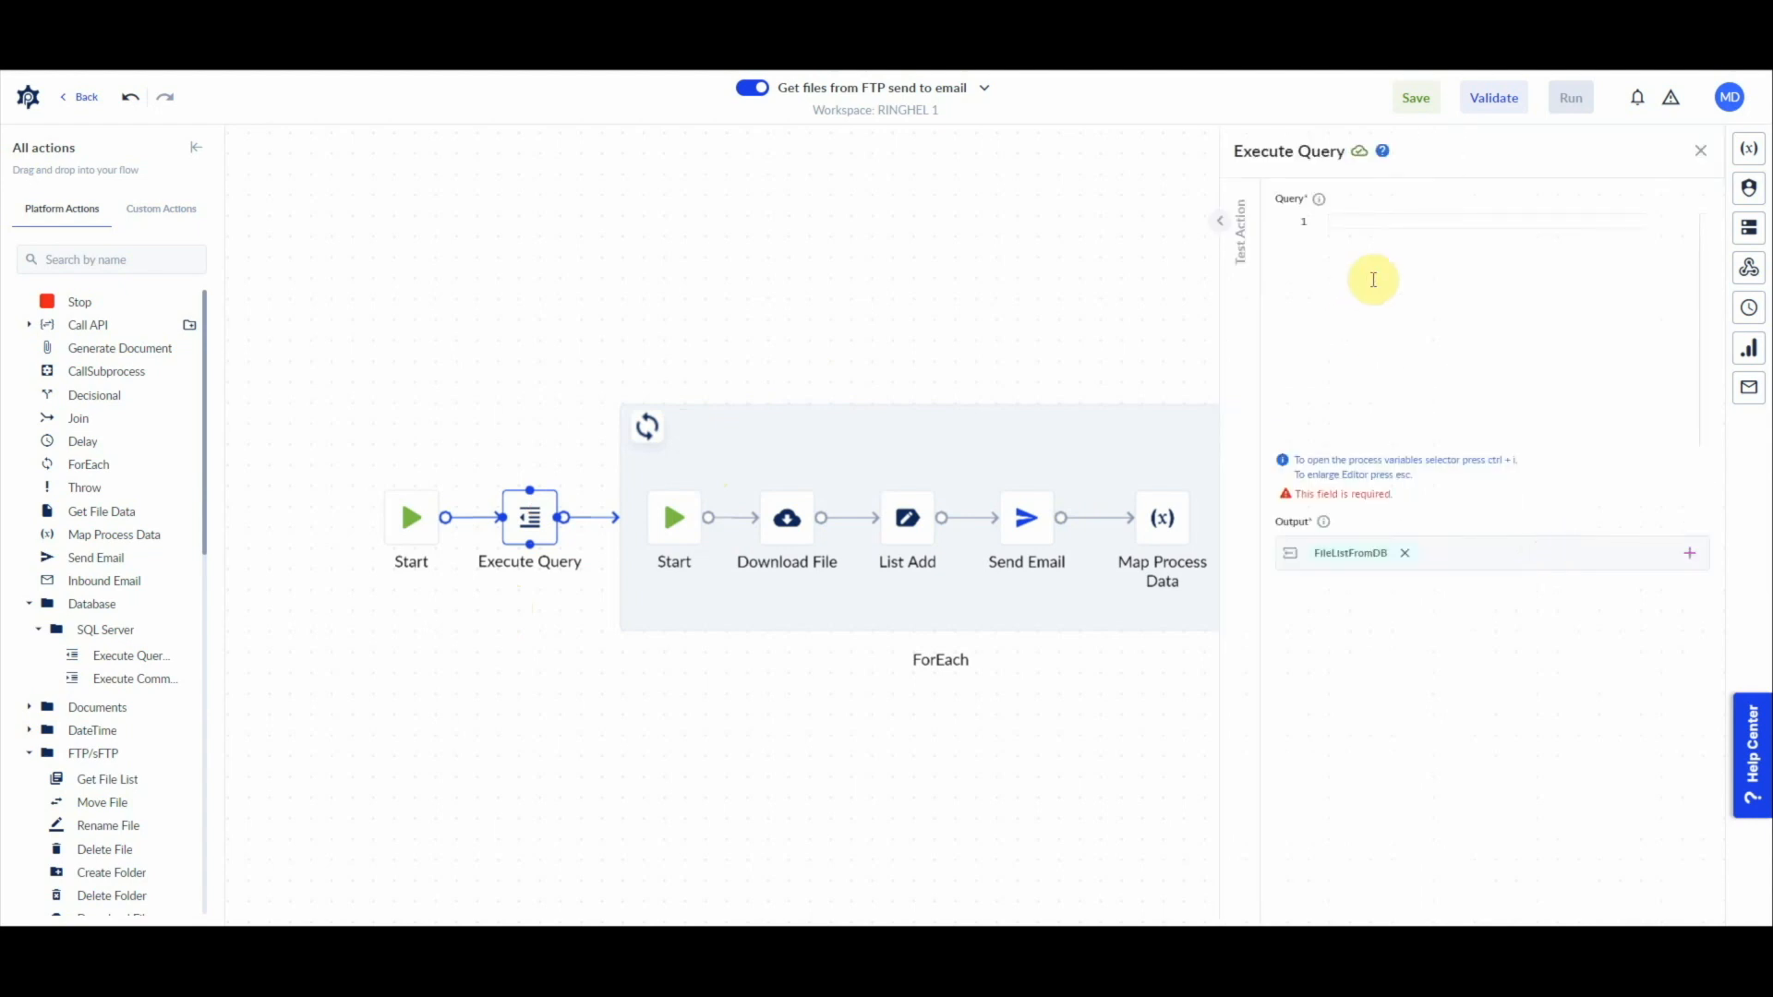
text(select)
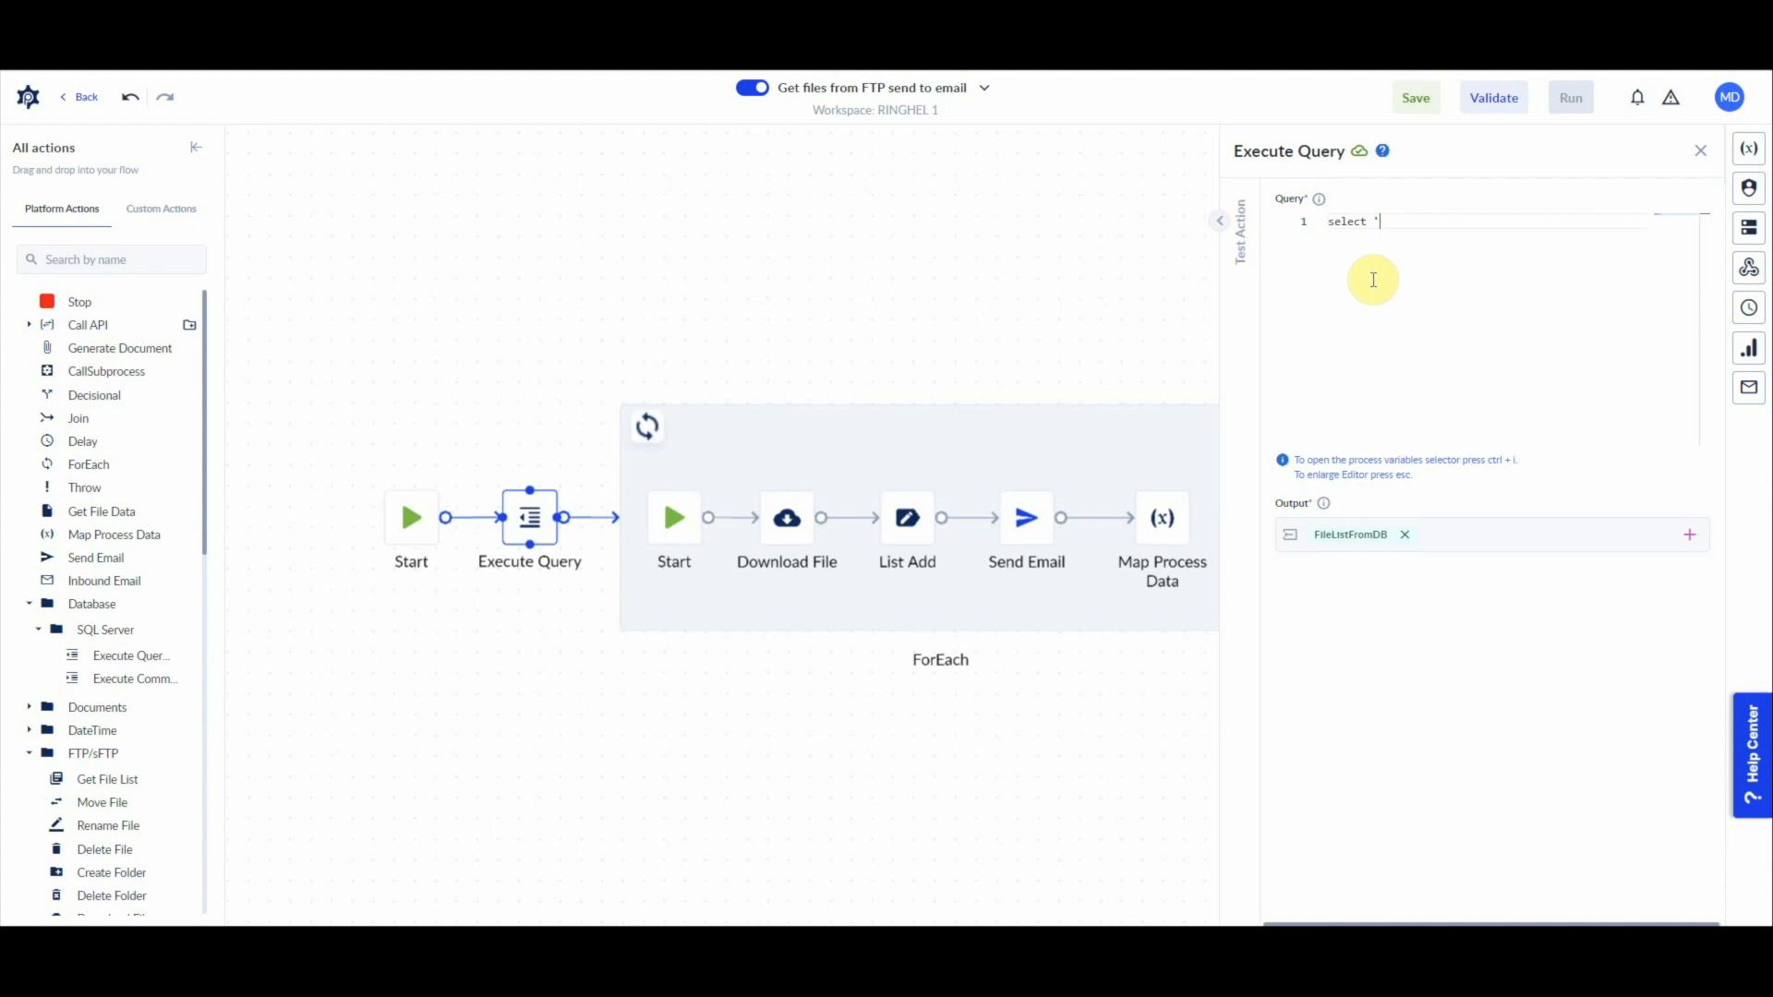
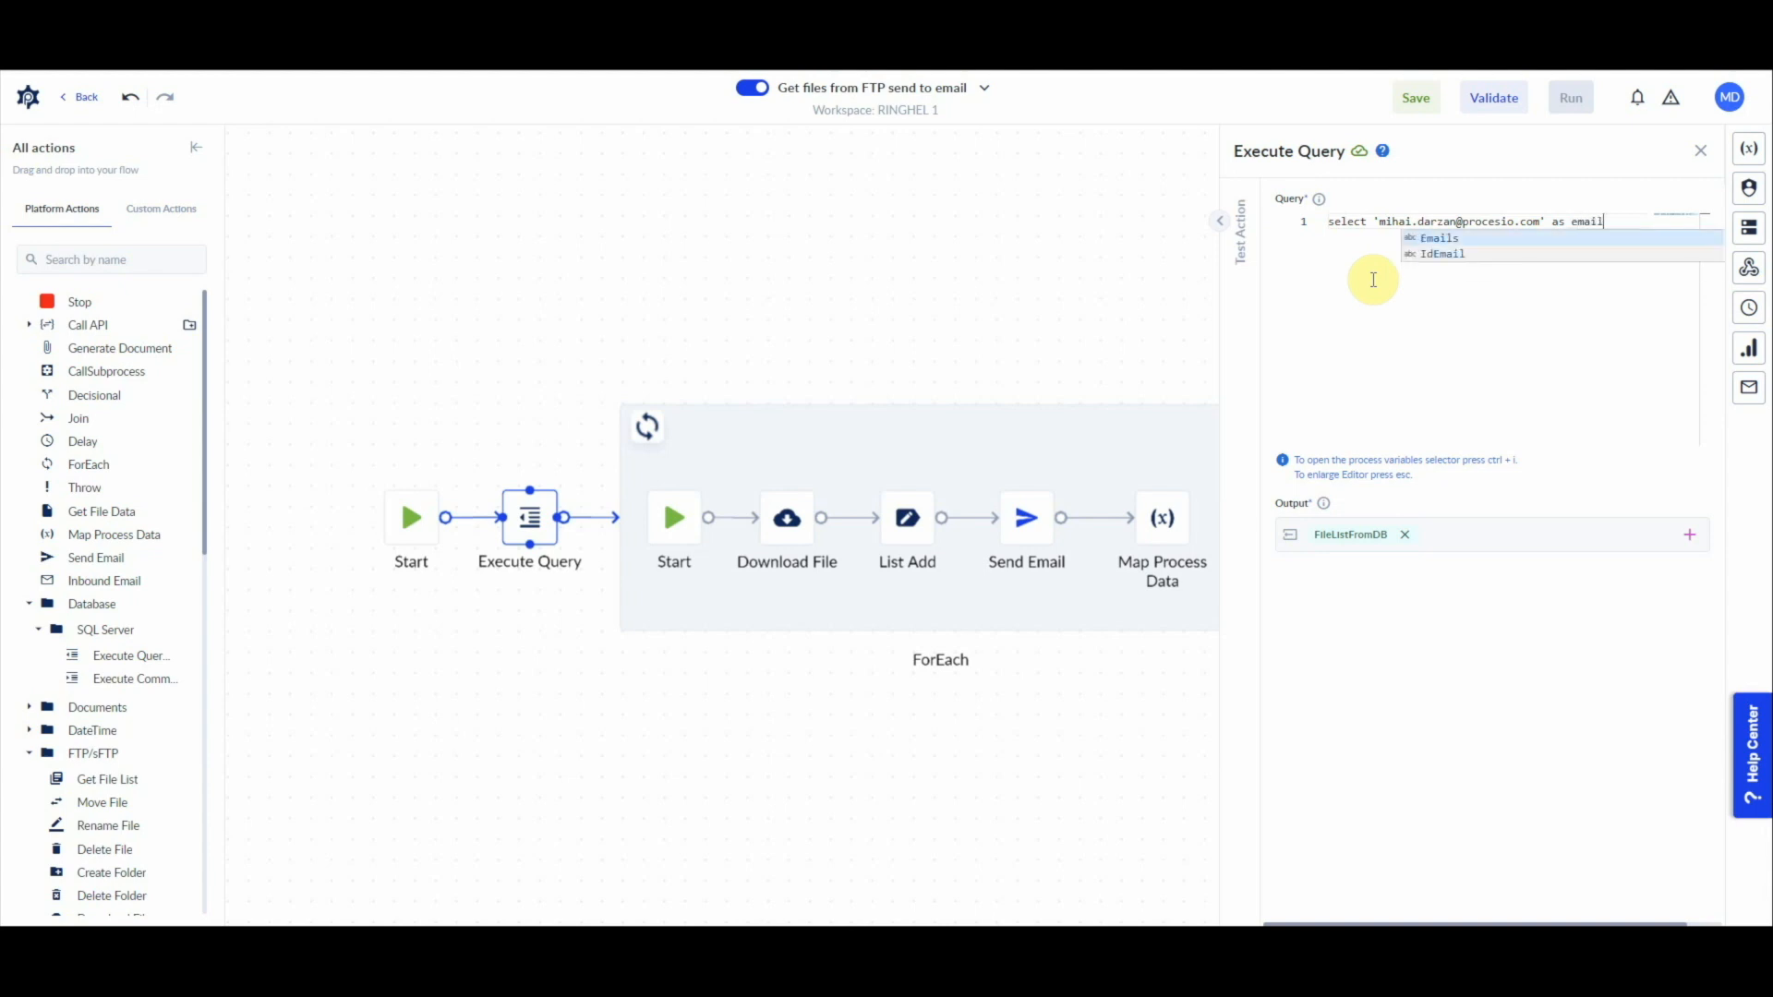
text(,)
key(Return)
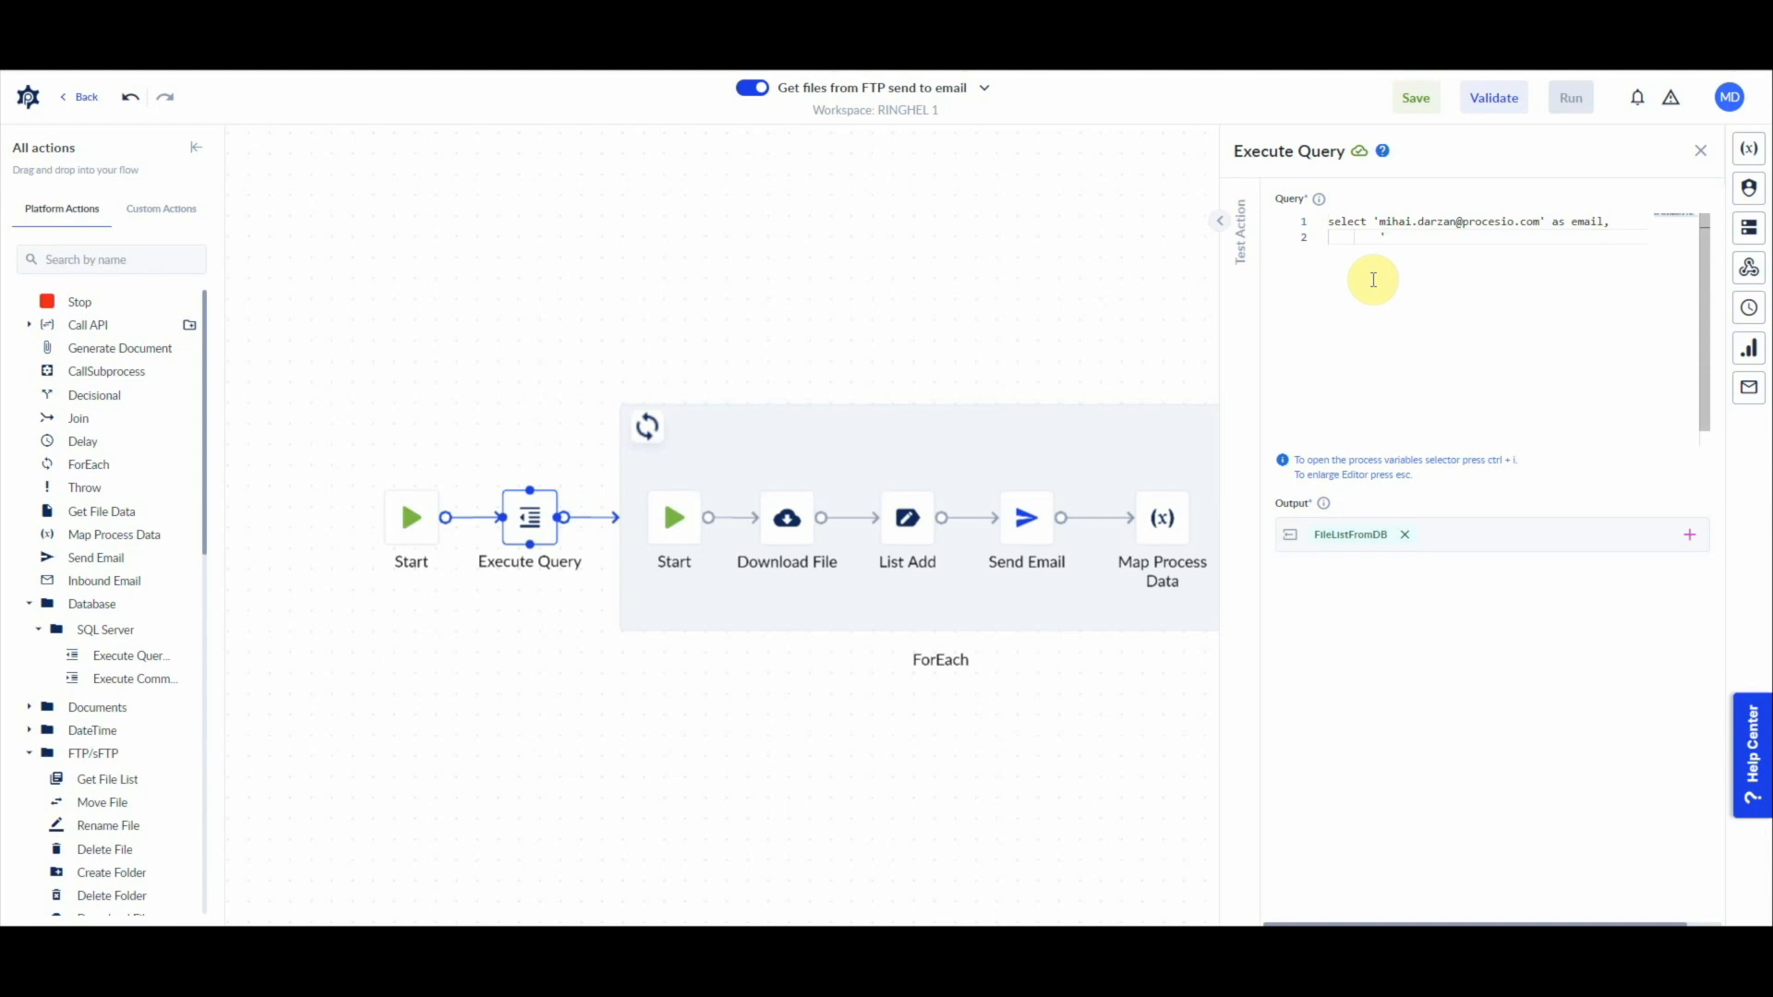
Step: Add the literal 'attachment.pdf' as filePath on the second line of the query
text('attachment.p)
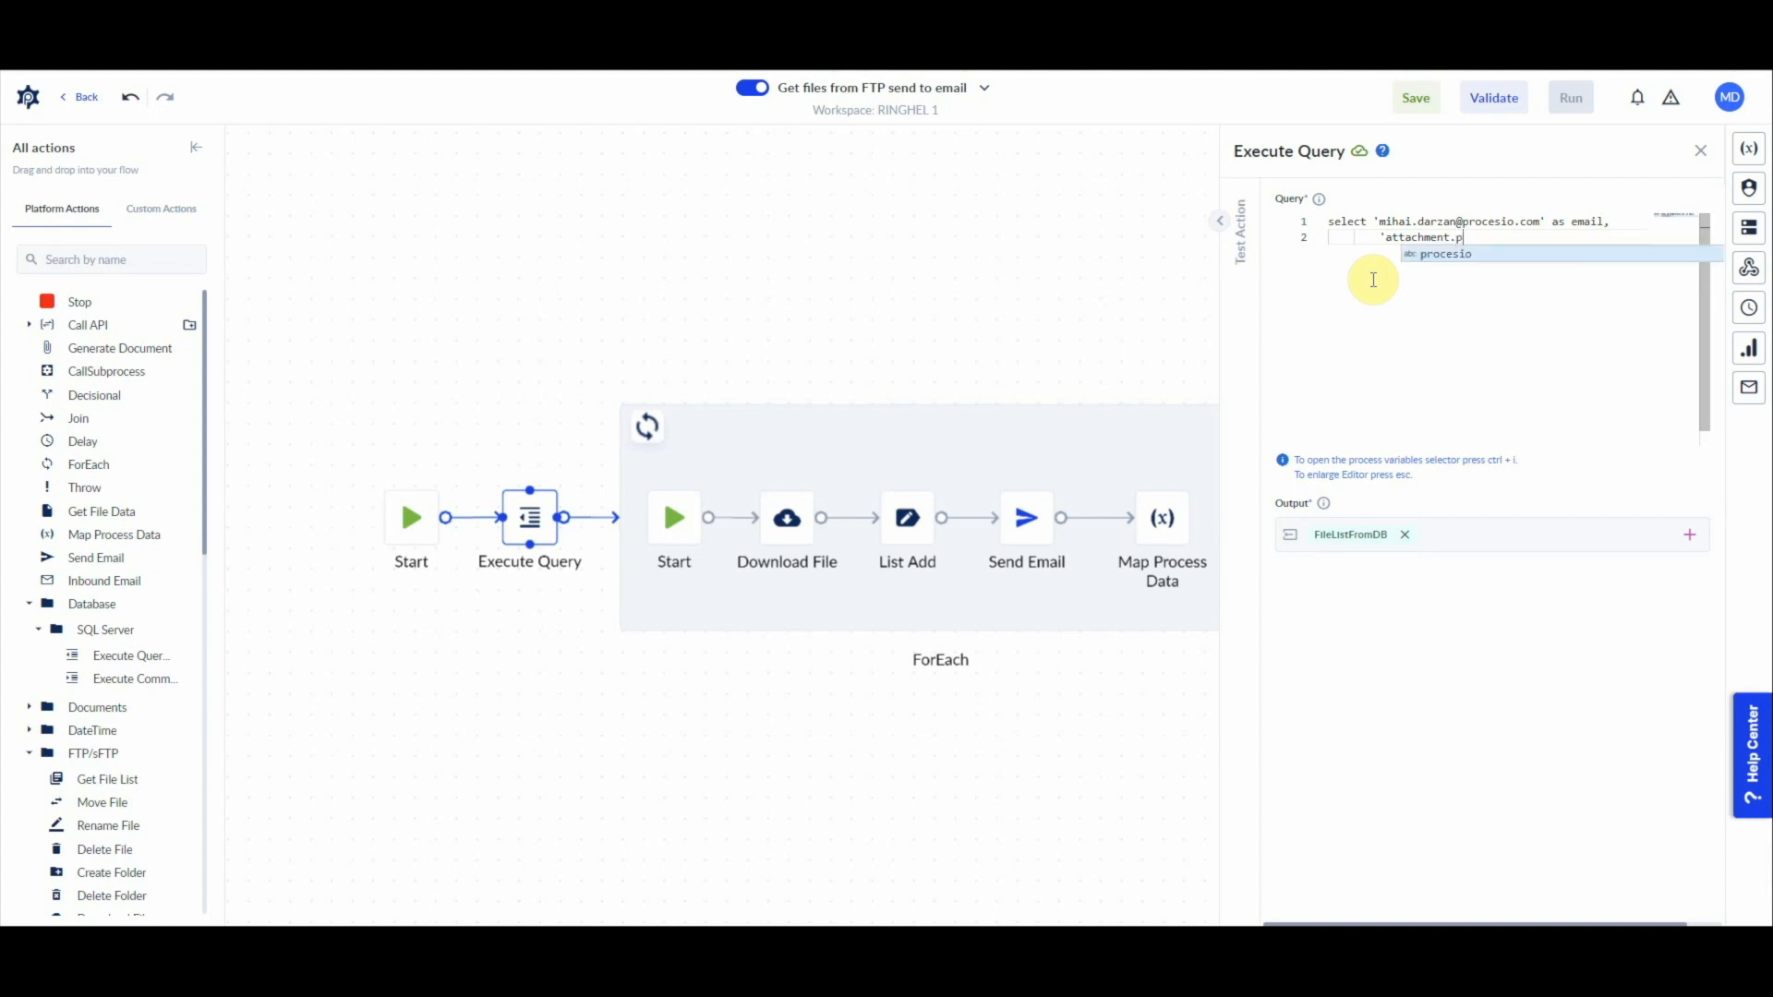
text(df)
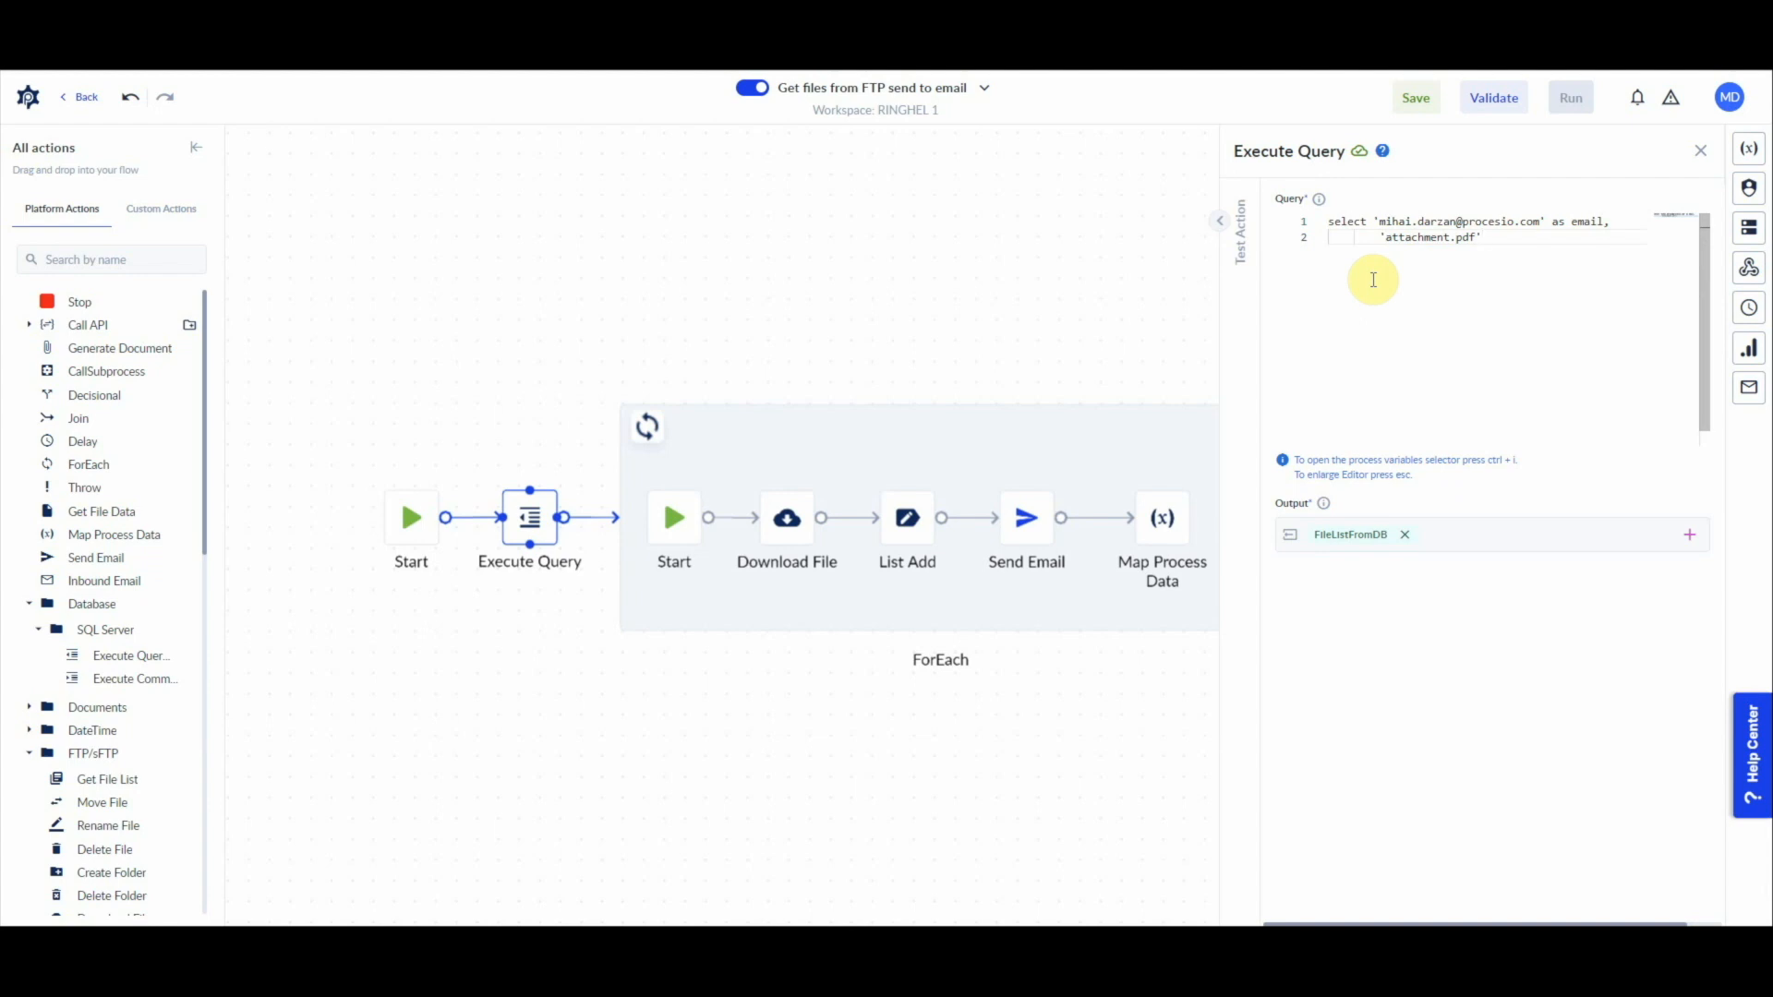
text(as file)
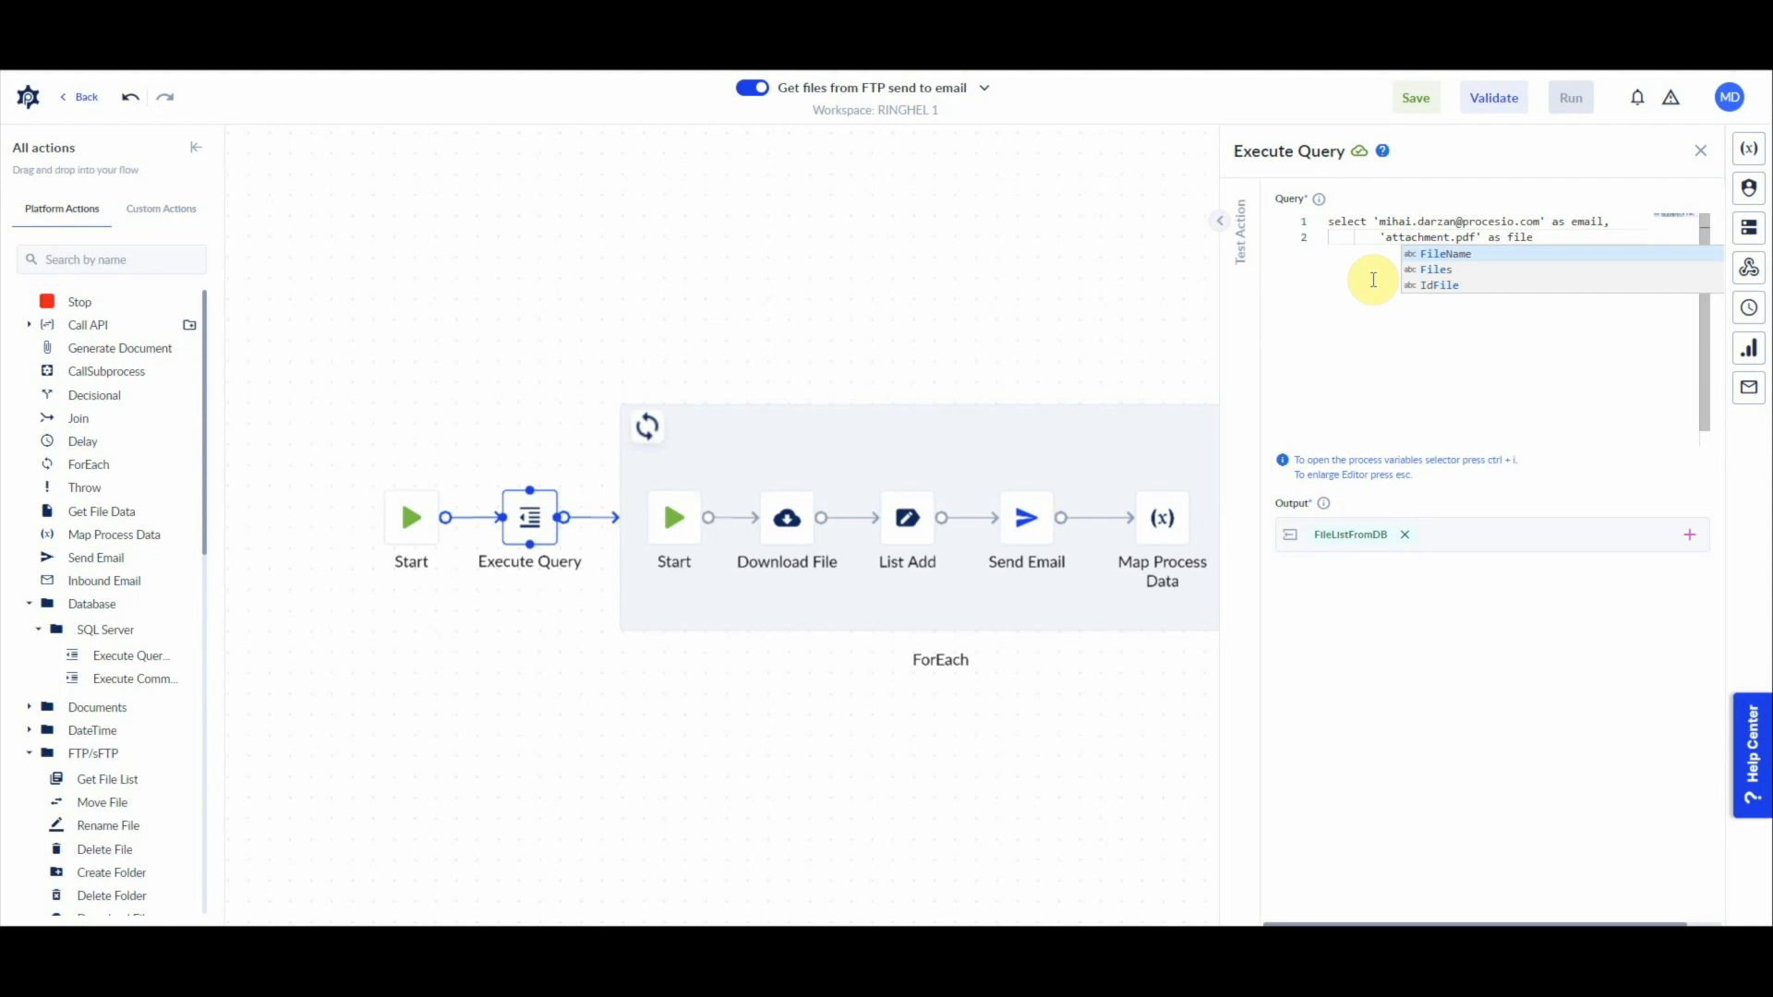
text(Path)
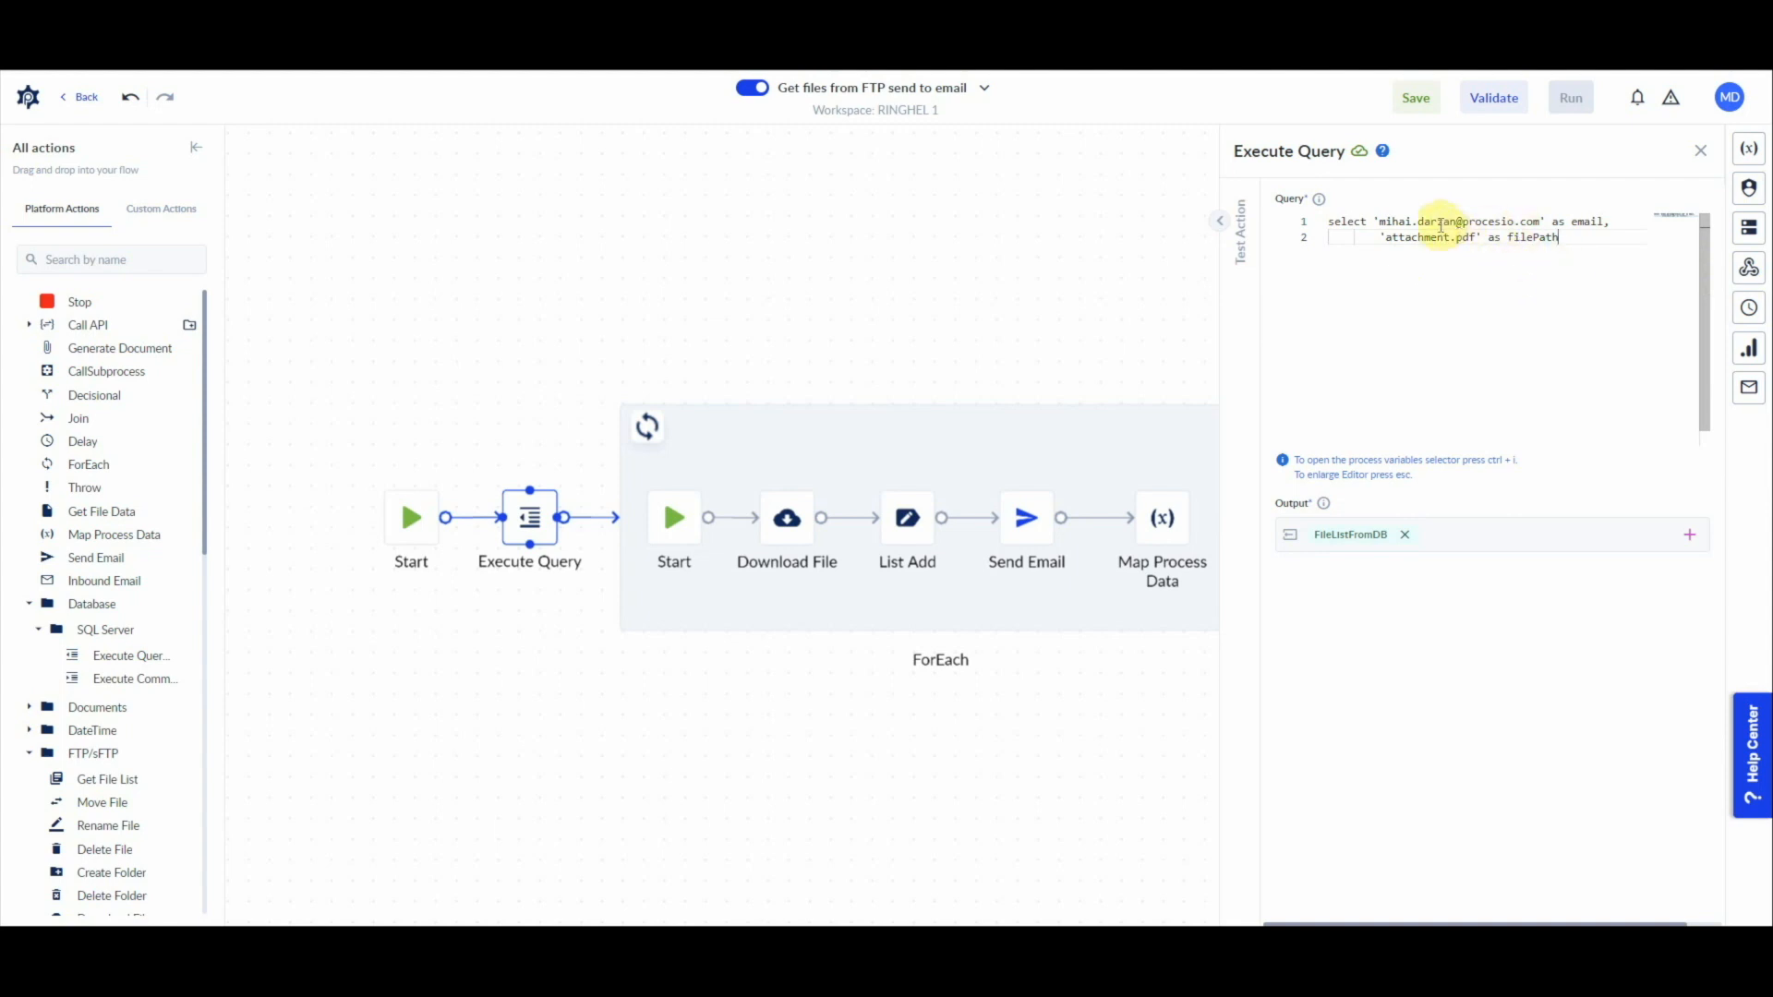
Step: Append union all to the query, followed by a copy of the whole select statement
key(ctrl+a)
key(ctrl+c)
click(1567, 238)
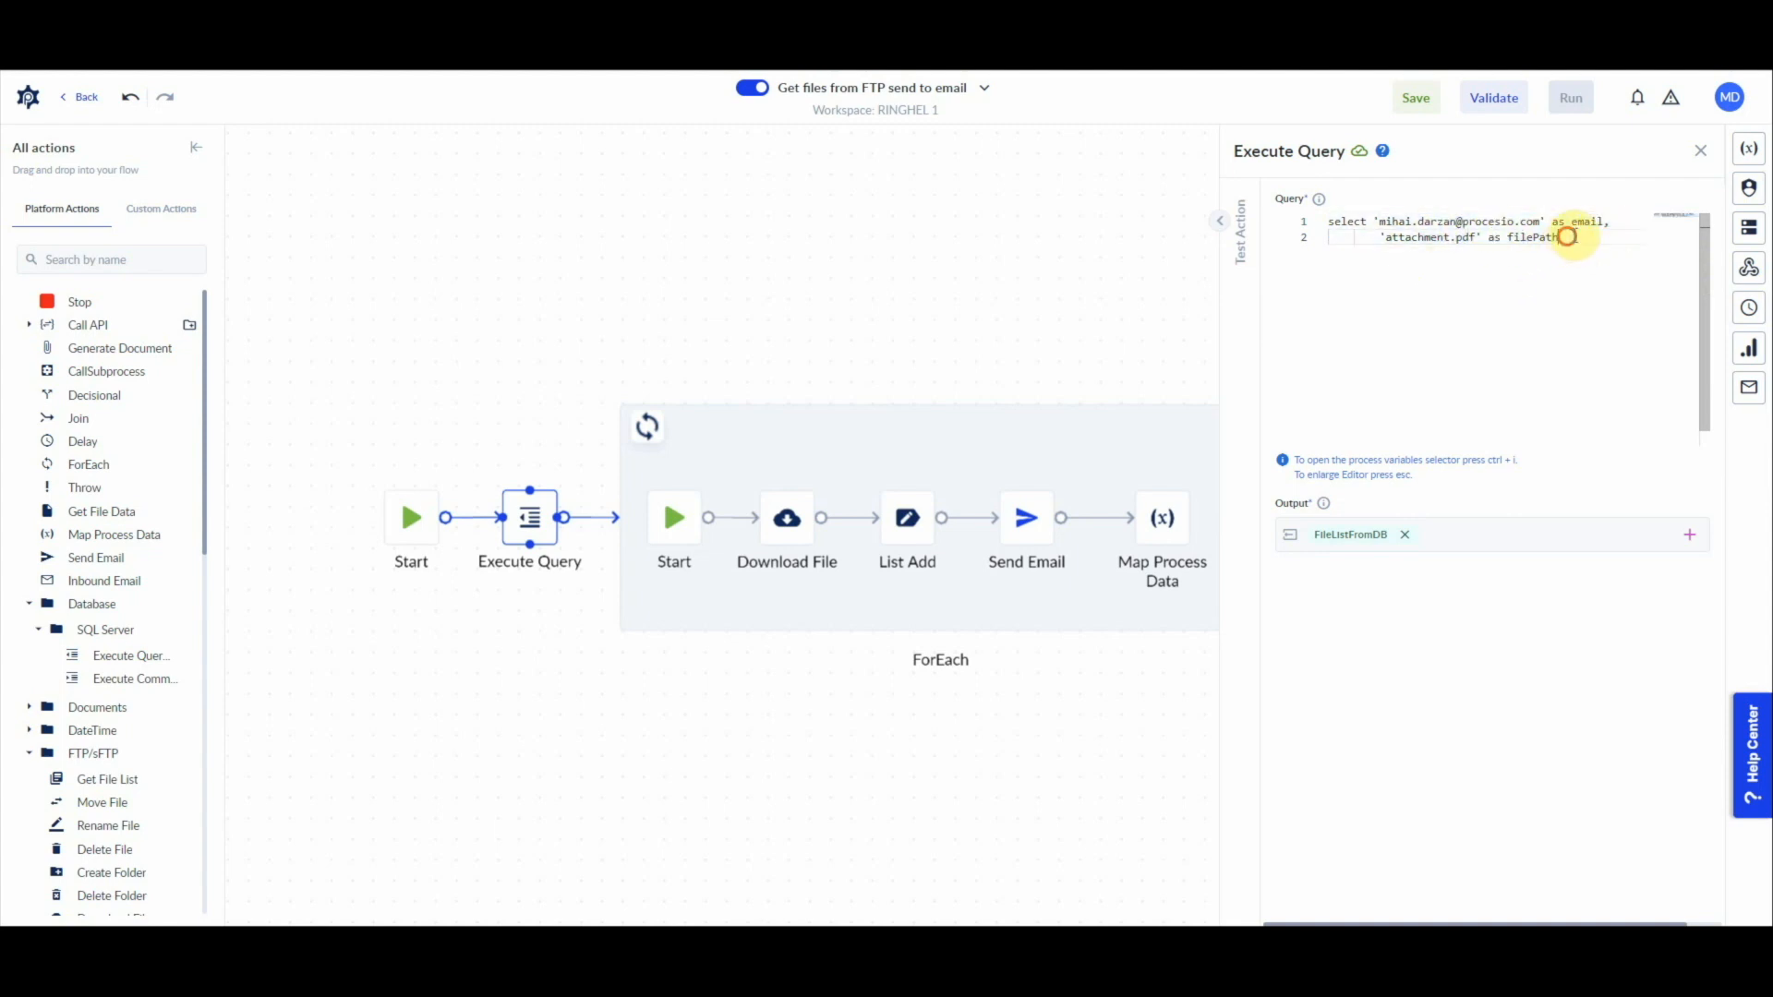
key(Return)
text(union all)
key(Home)
key(BackSpace)
key(BackSpace)
key(Return)
key(ctrl+v)
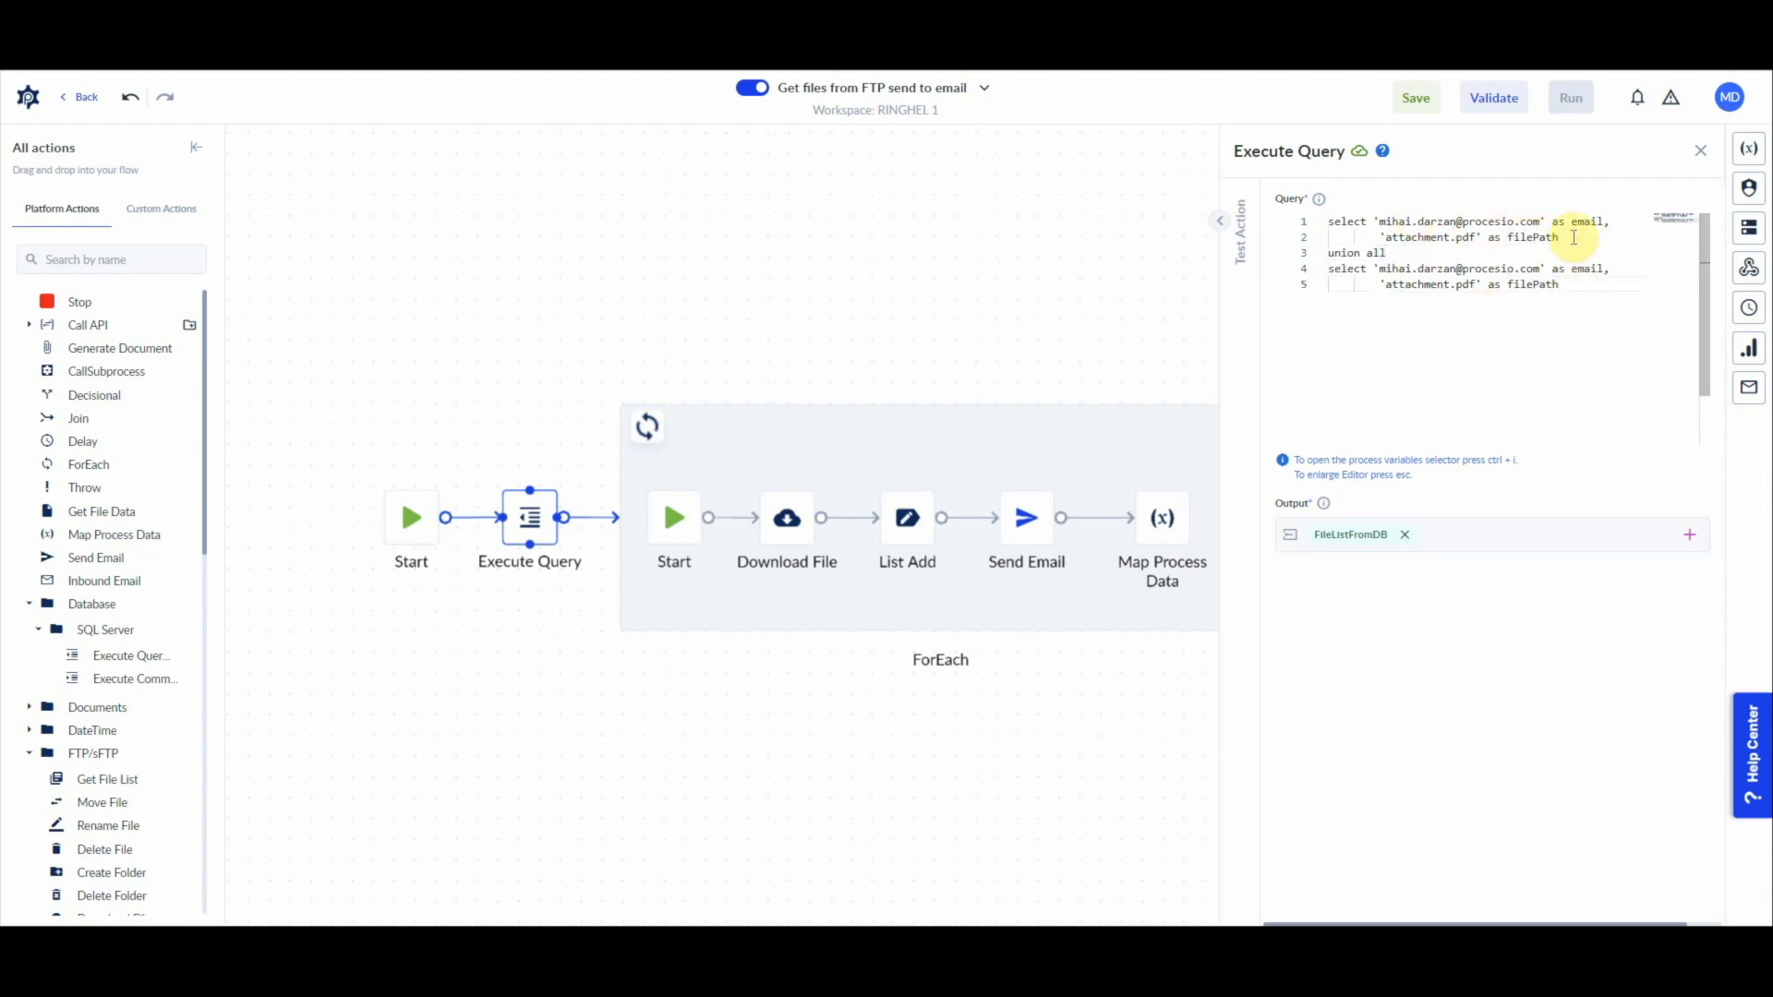
Step: Change the file name in the second select statement to attachment1.pdf
click(1452, 285)
text(1)
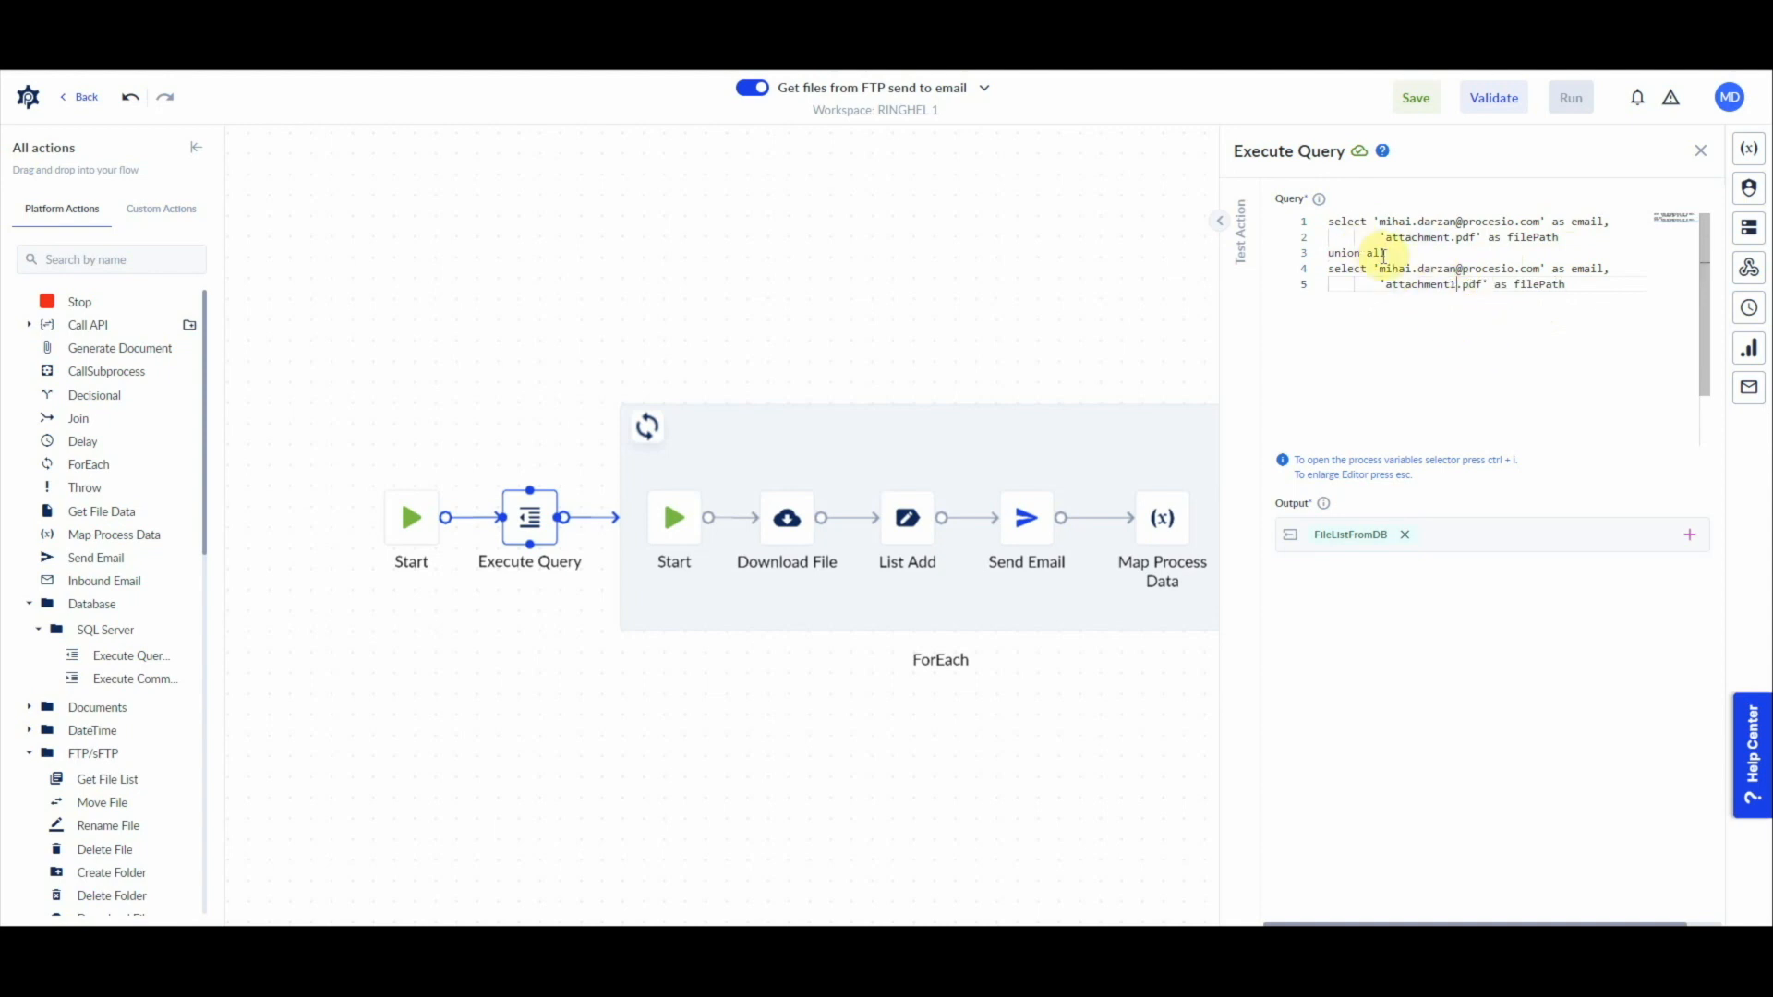
click(1570, 288)
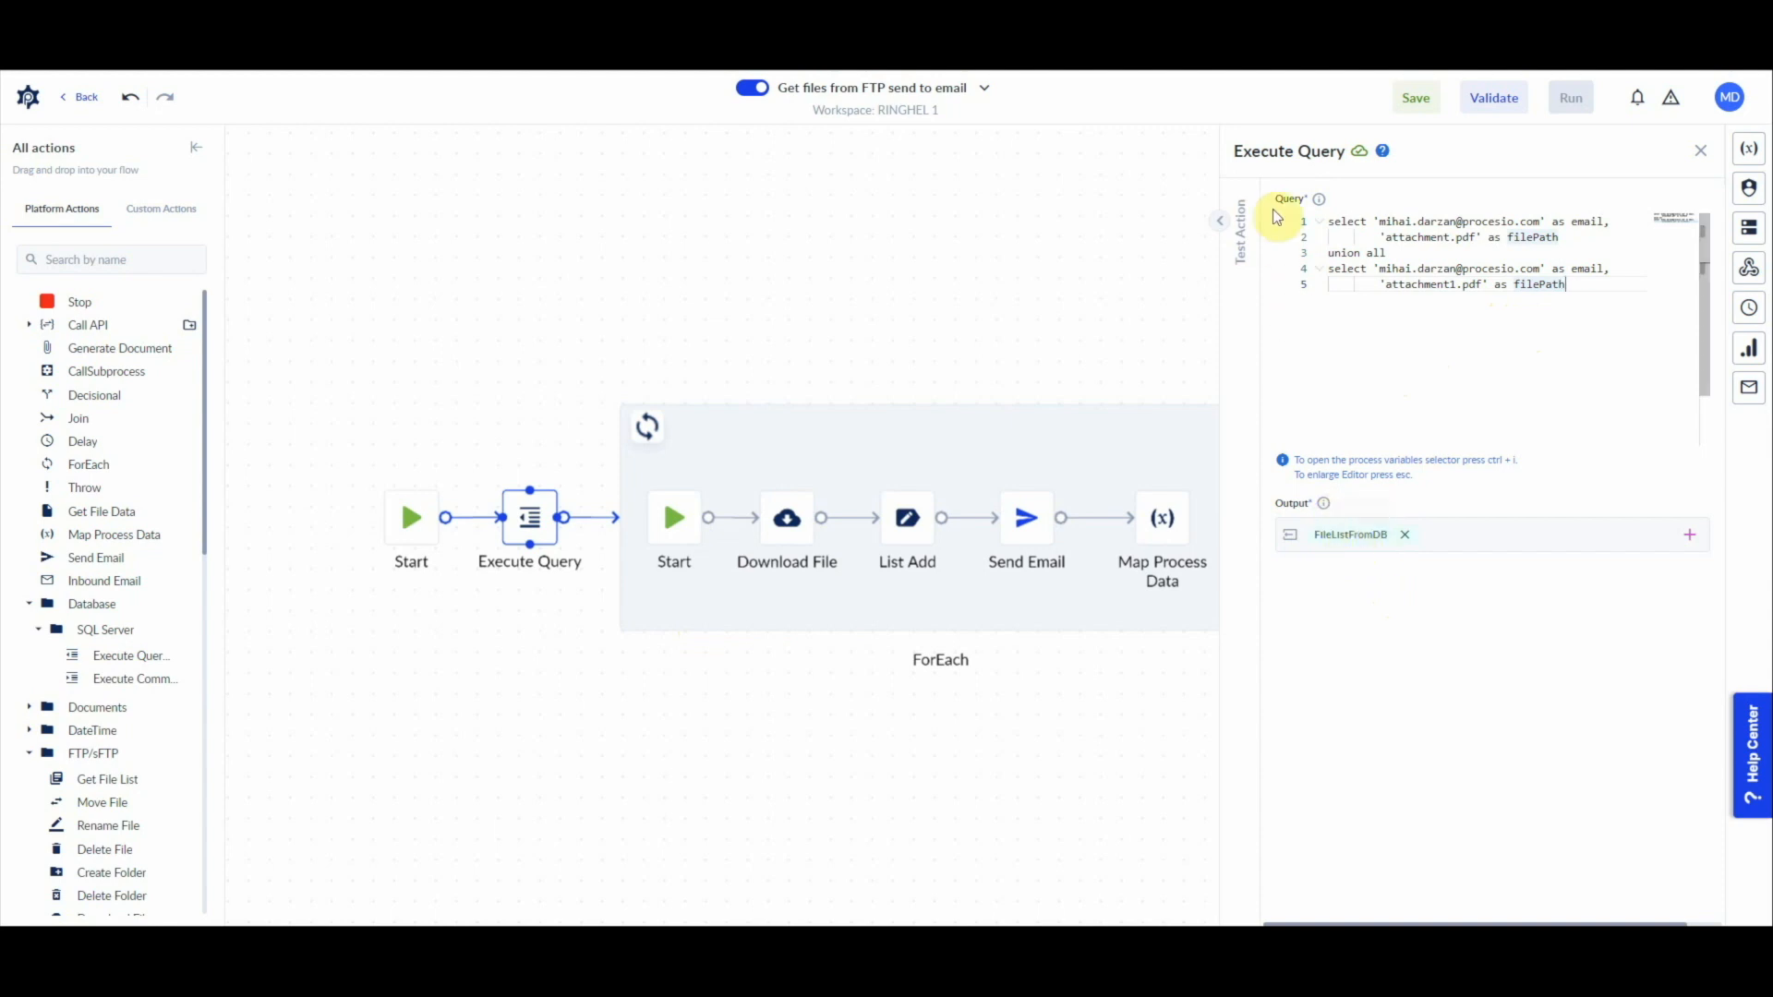
Step: Run a test of the Execute Query action and look through the FileListFromDB test output
click(1221, 222)
click(901, 511)
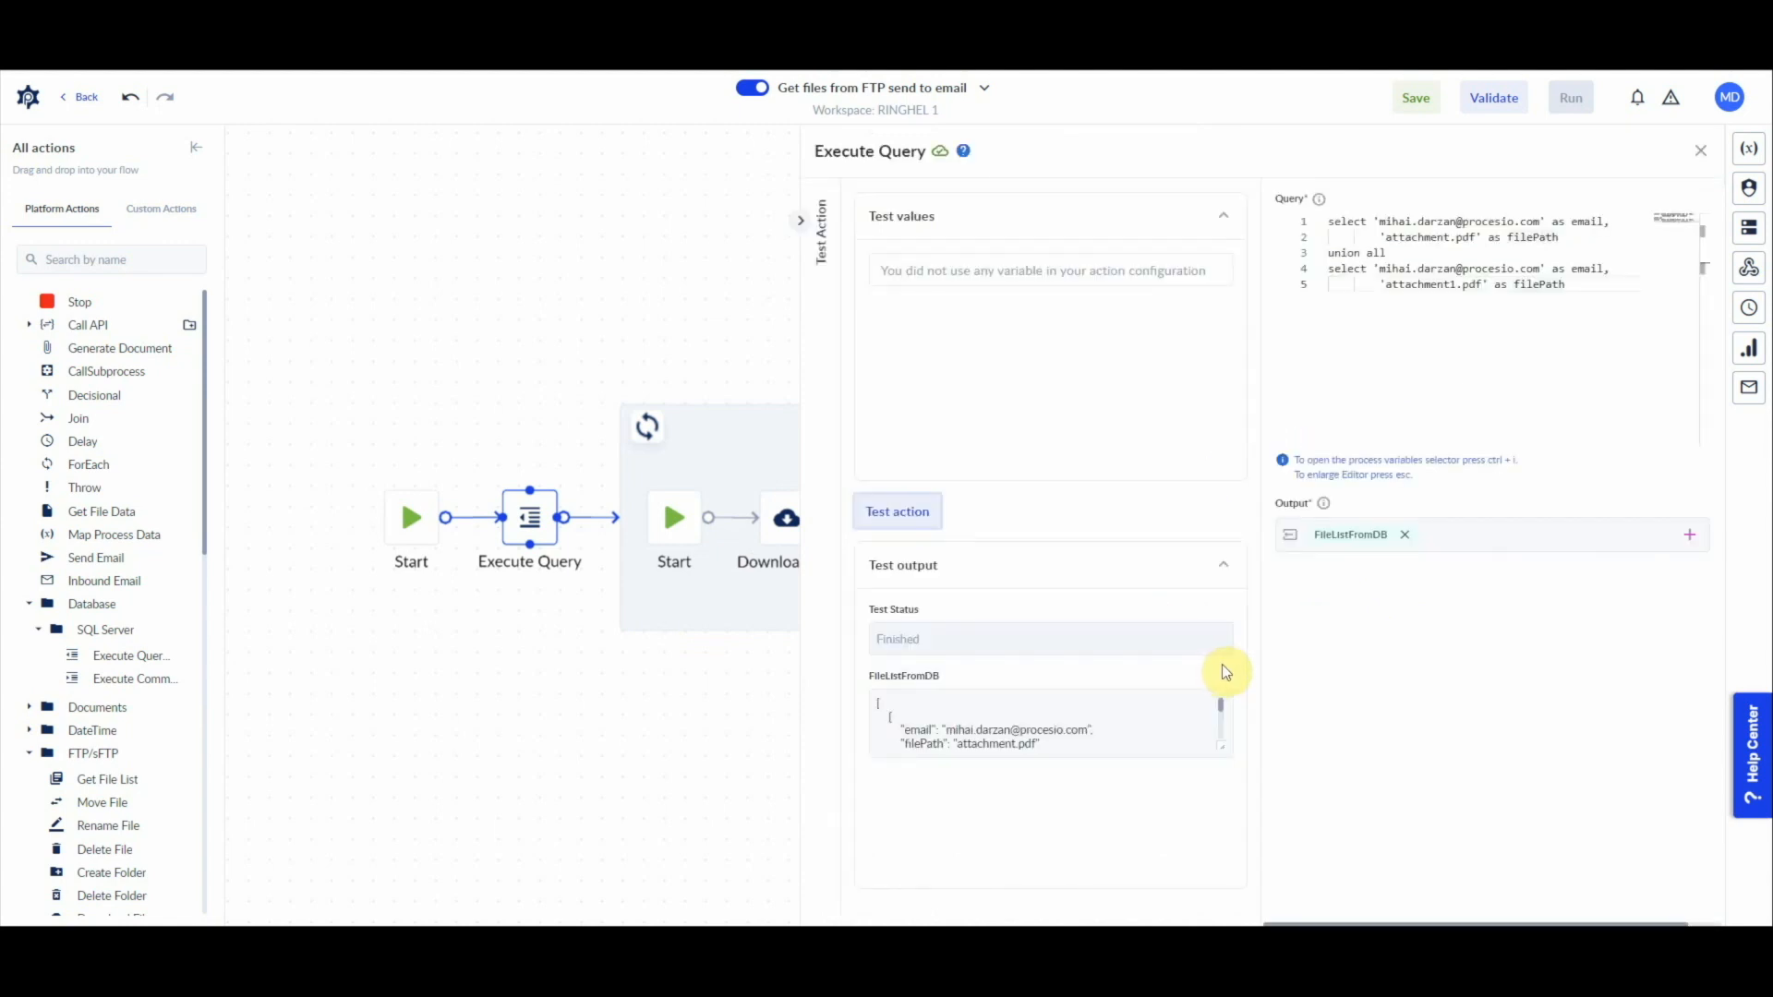
scroll(1111, 742, down, 3)
scroll(1111, 741, up, 1)
scroll(1103, 741, down, 1)
scroll(1091, 739, up, 1)
scroll(1091, 738, up, 2)
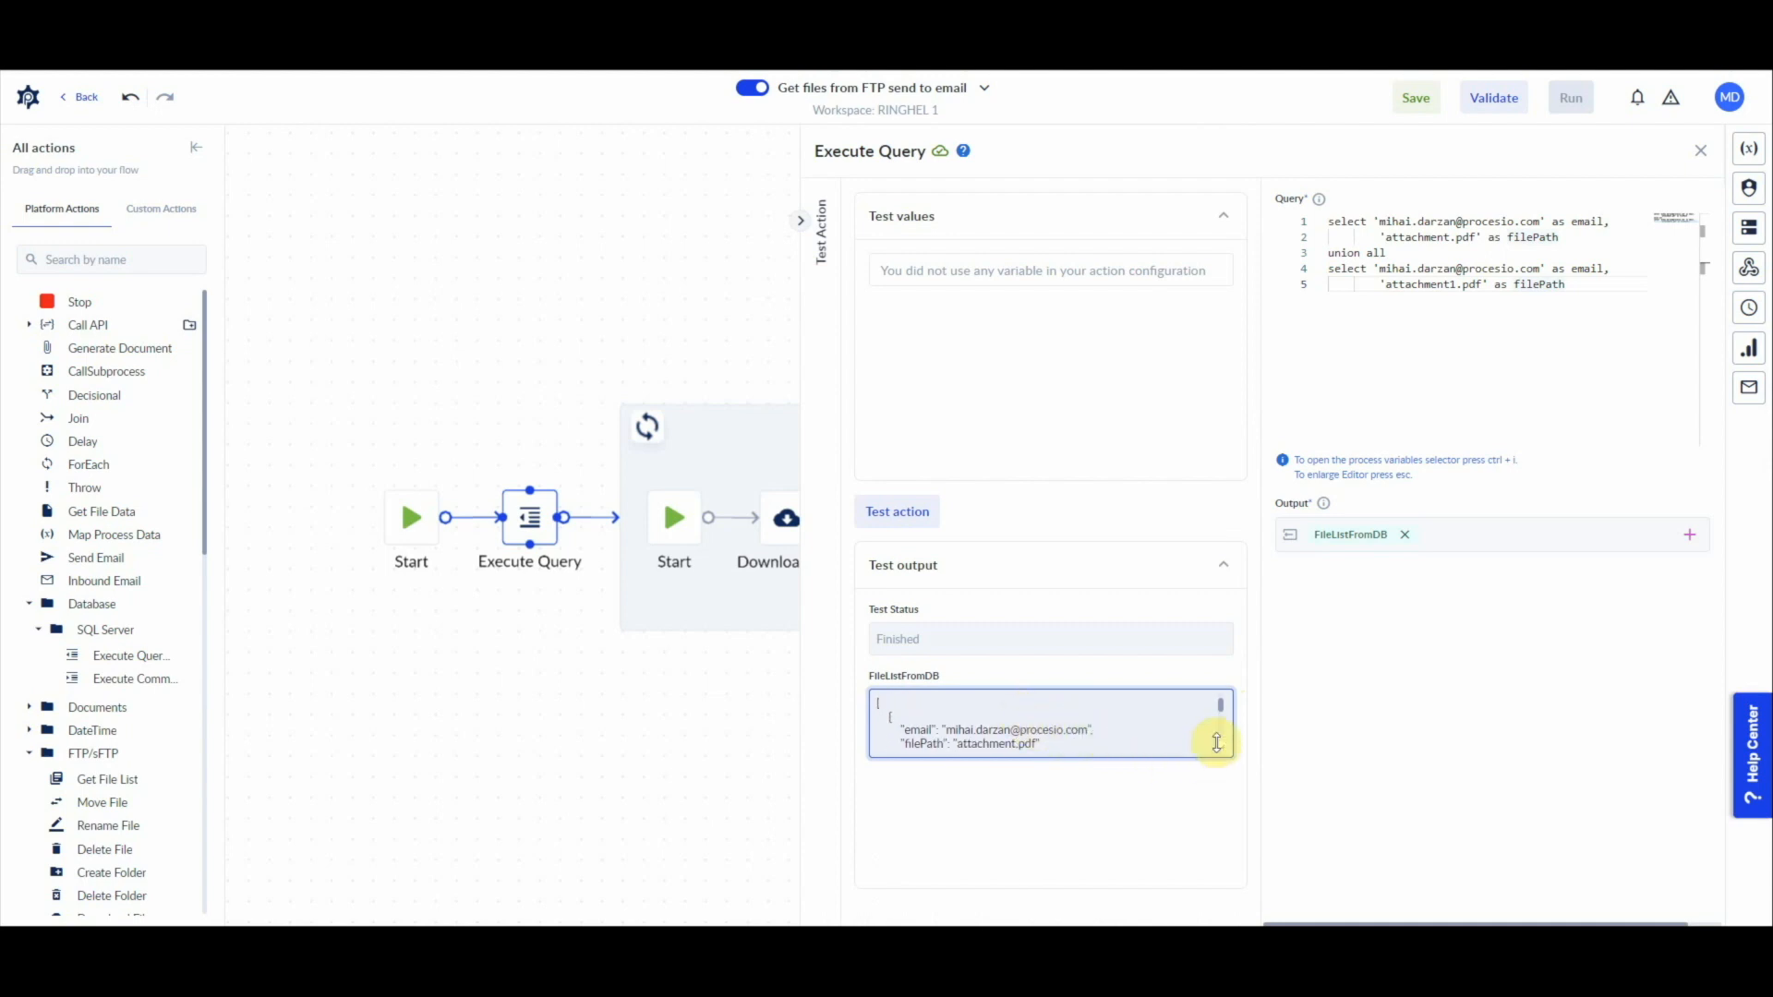
Step: Enlarge the FileListFromDB test output and copy its entire JSON content
drag(1219, 746, 1210, 850)
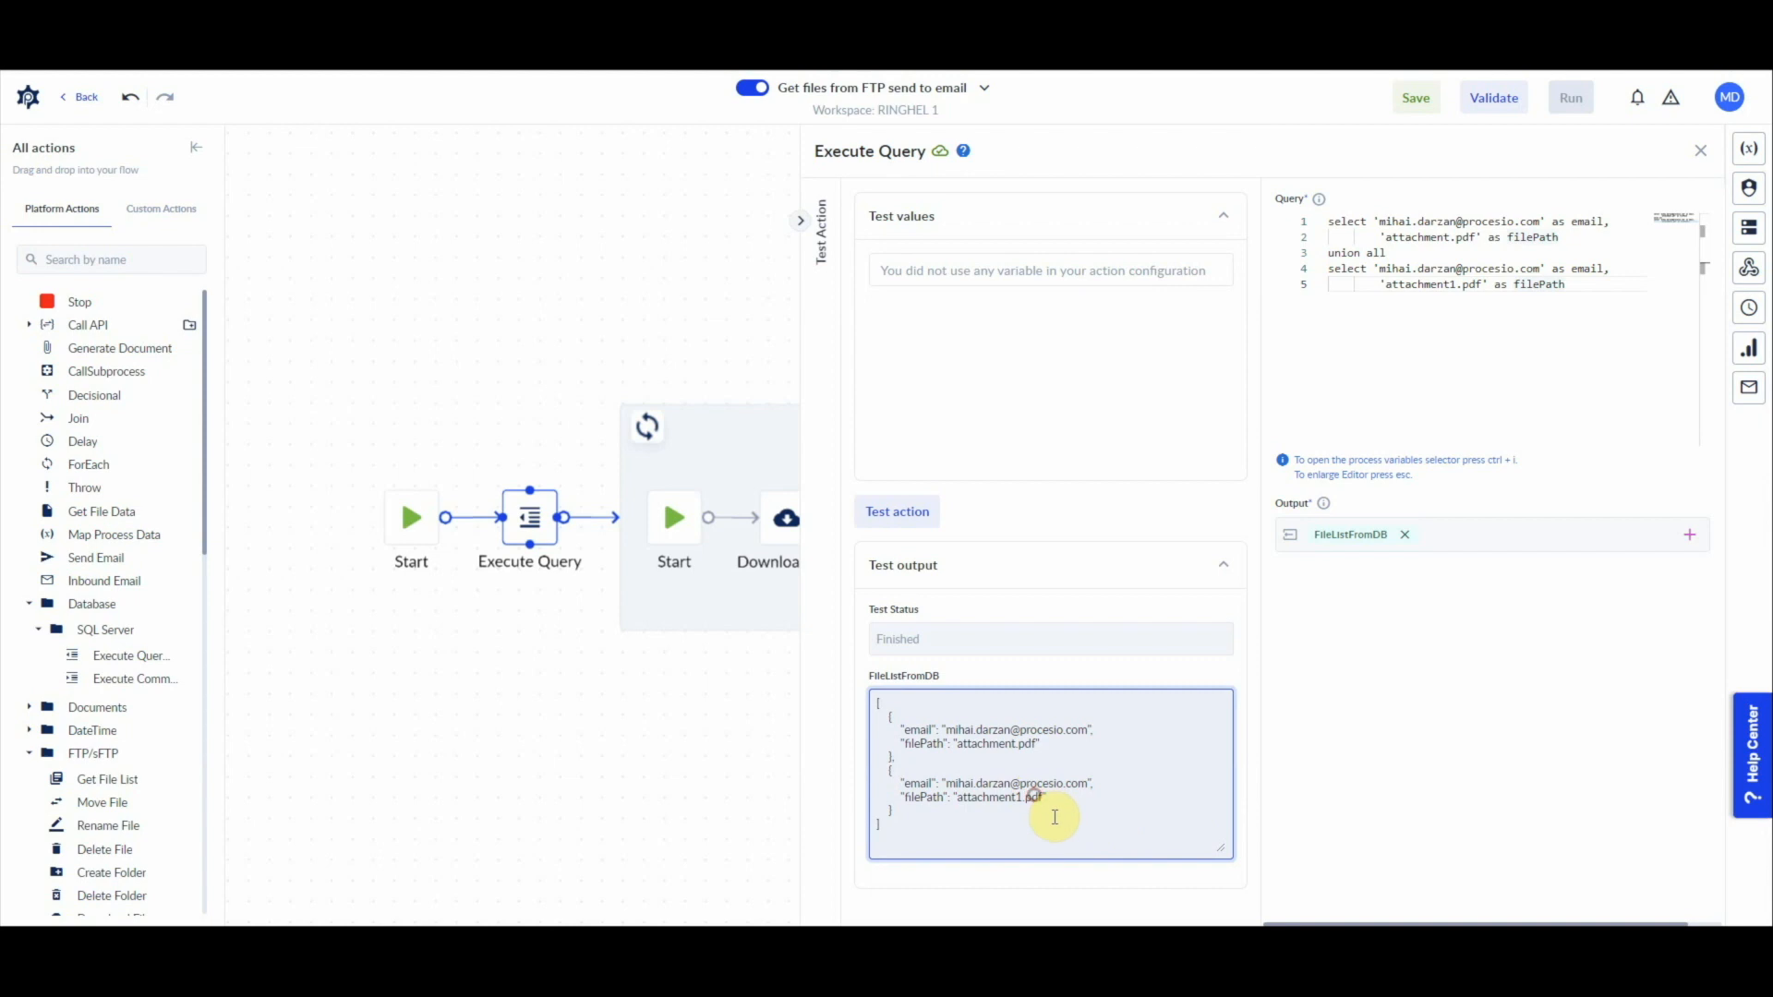
key(ctrl+a)
key(ctrl+c)
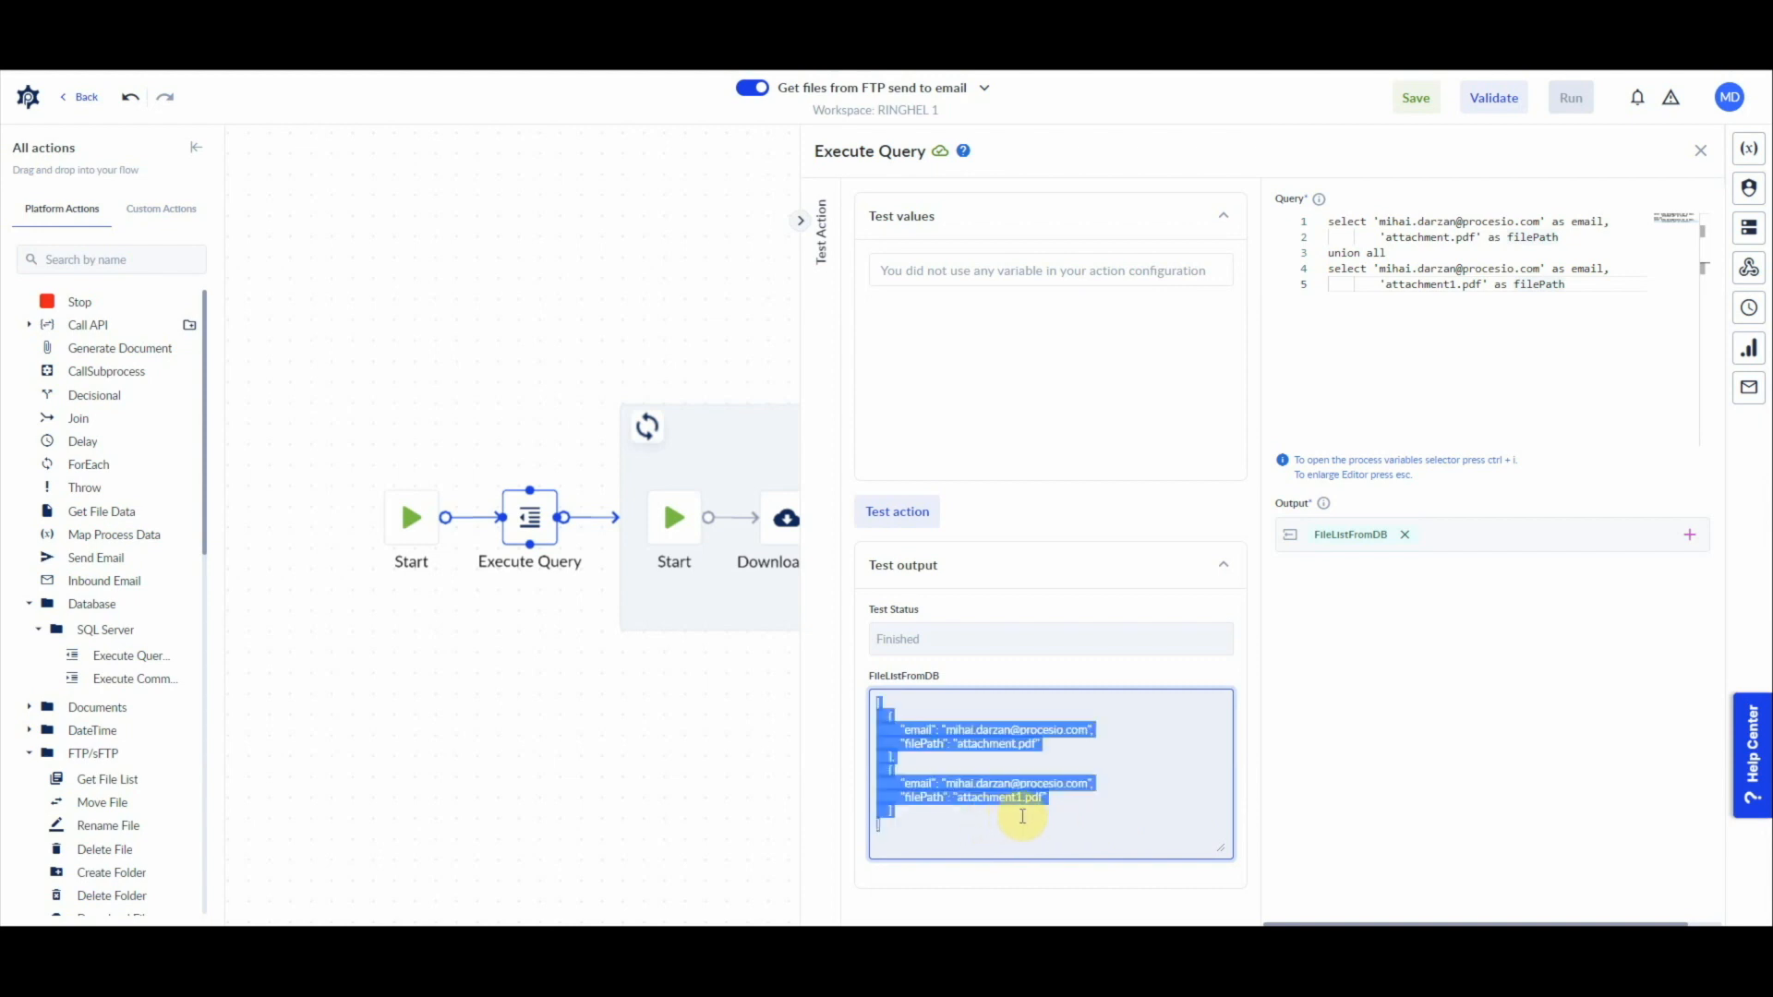
click(719, 603)
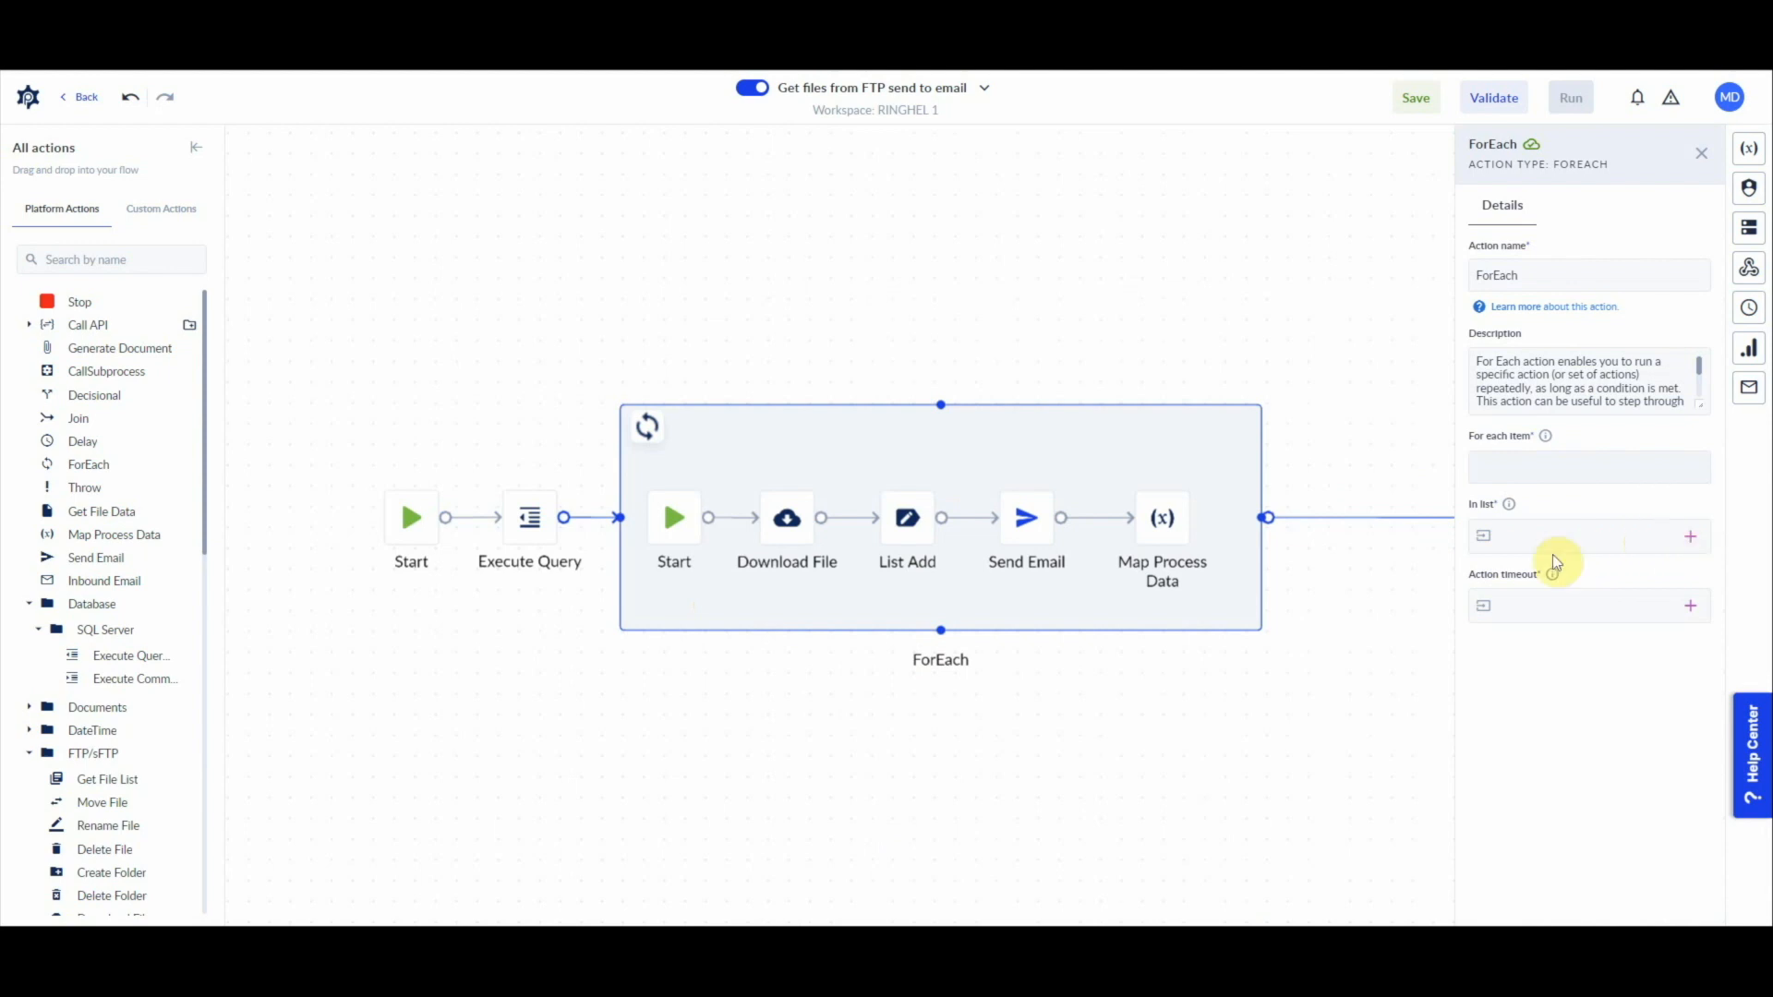
Step: Start a new data model created from JSON with the display name ListOfFiles
click(517, 523)
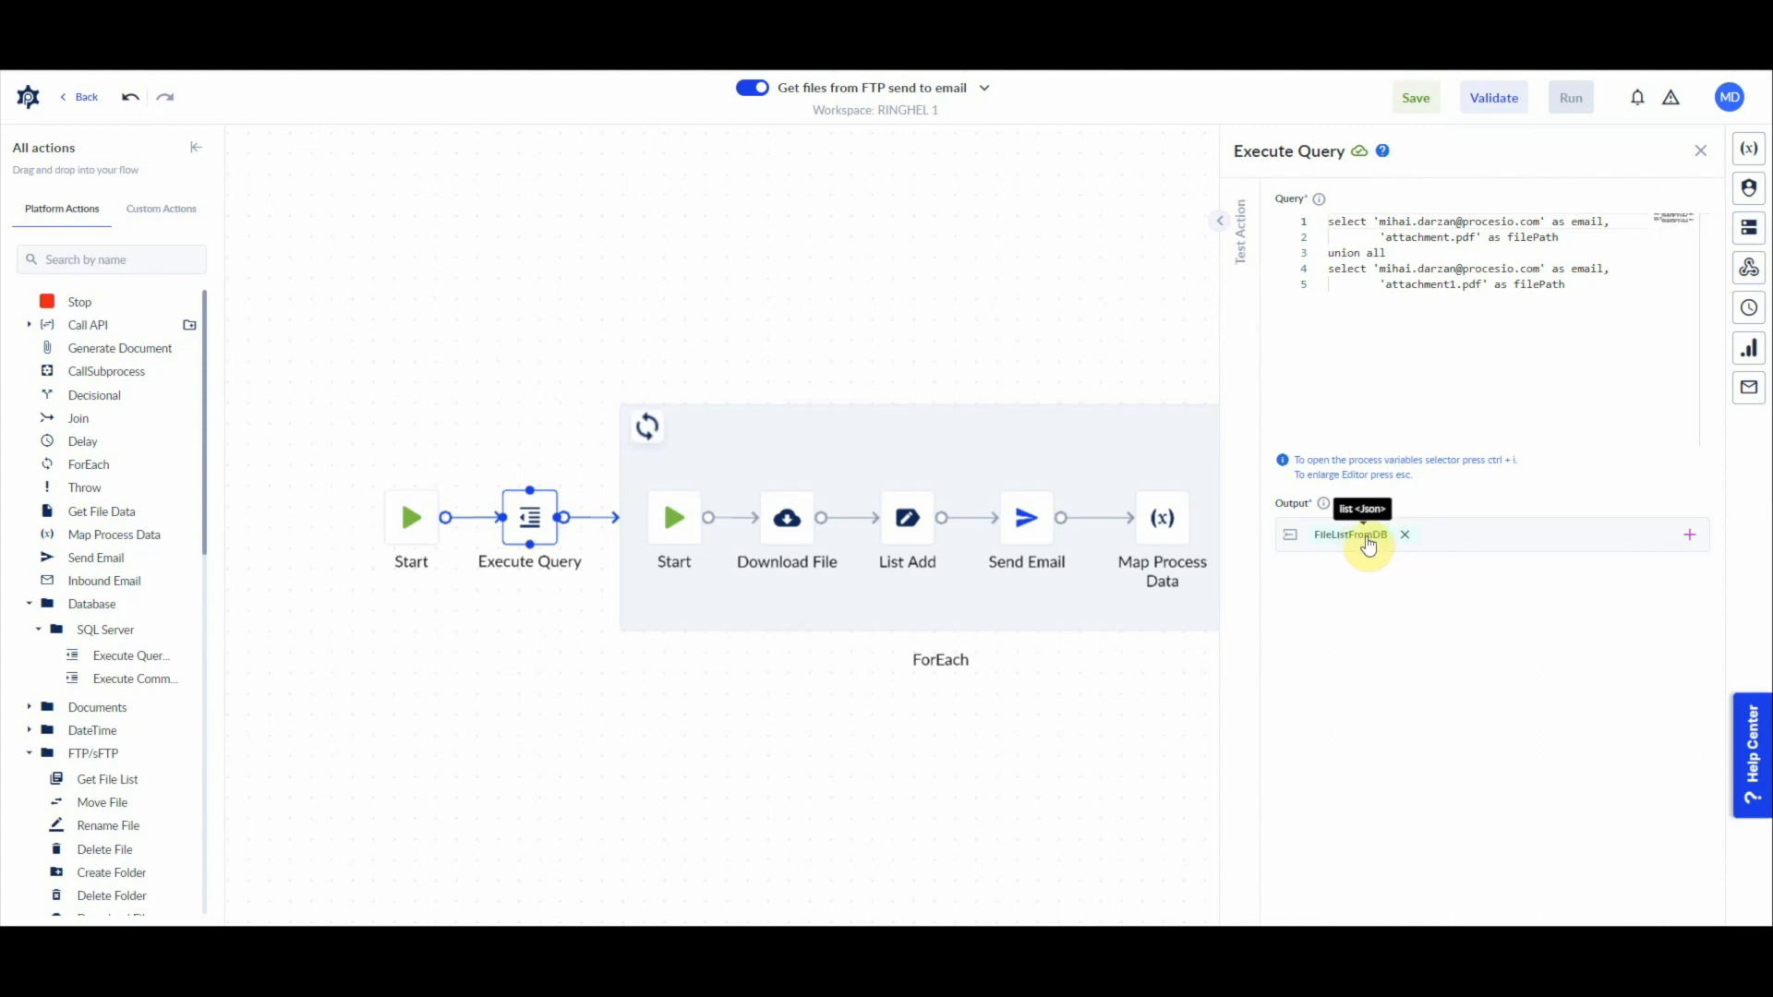
click(1748, 233)
click(1692, 213)
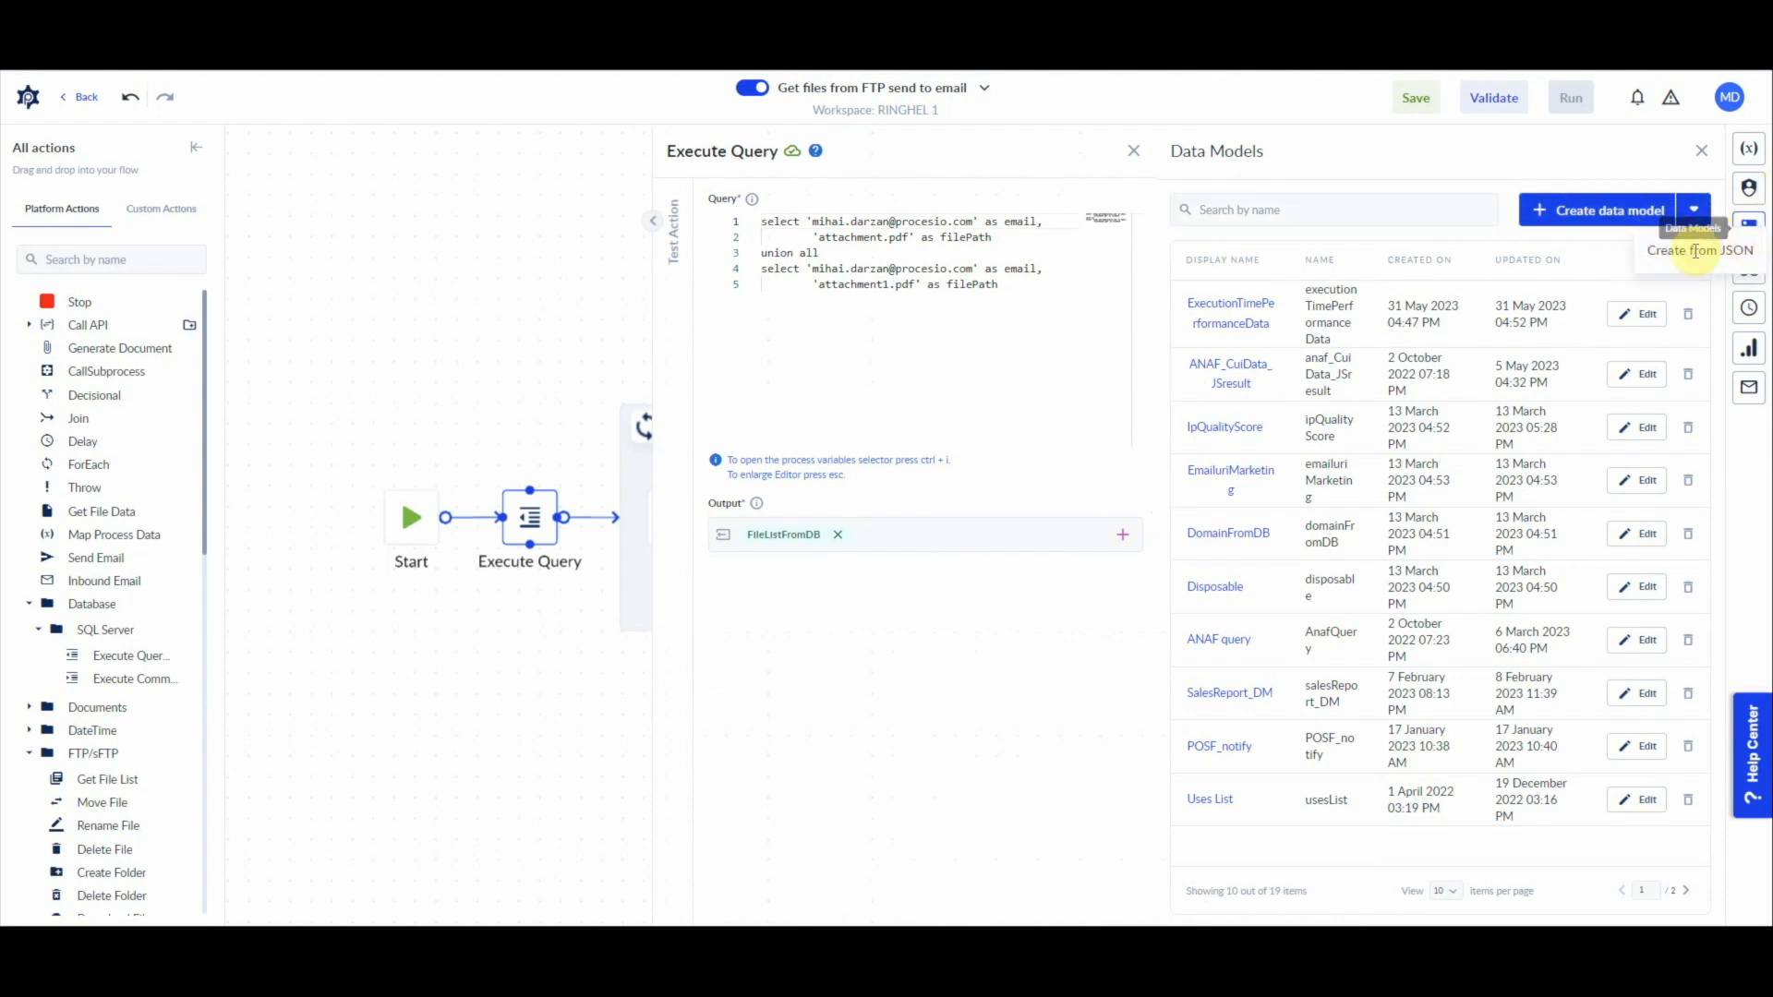
click(1686, 249)
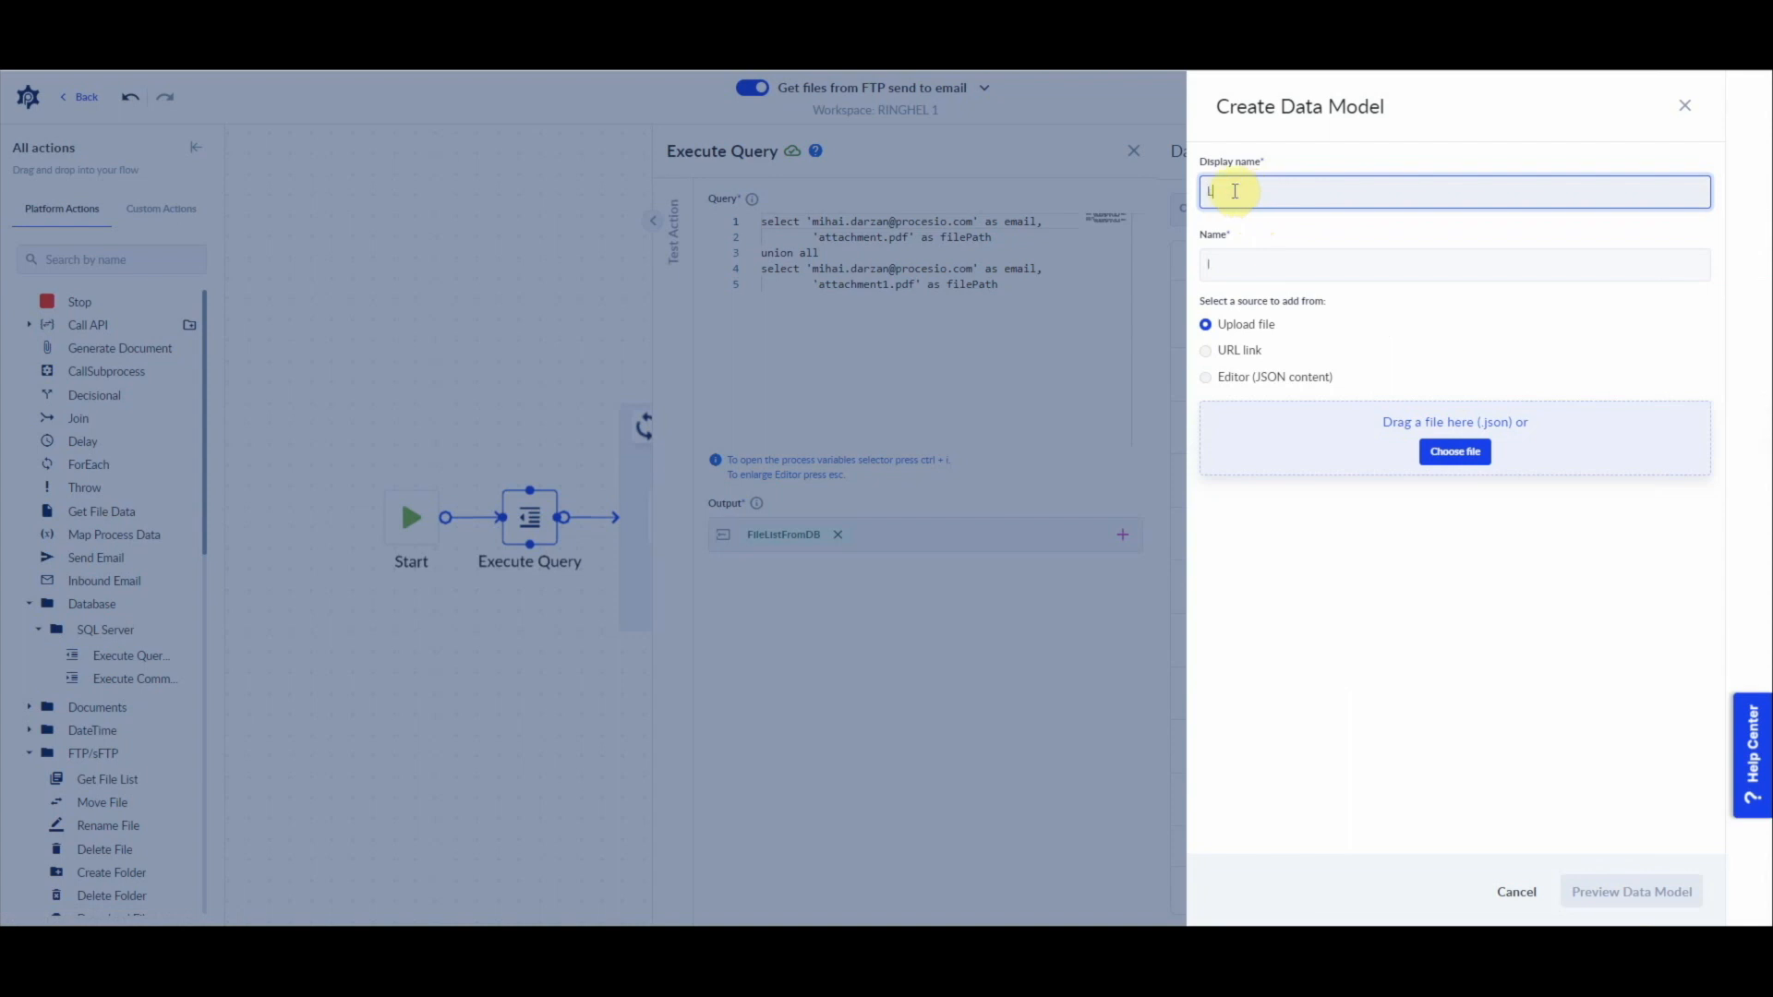
text(ListOfFiles)
Step: Choose Editor (JSON content) as the data model's source and paste the copied query output into it
click(1235, 376)
click(1365, 478)
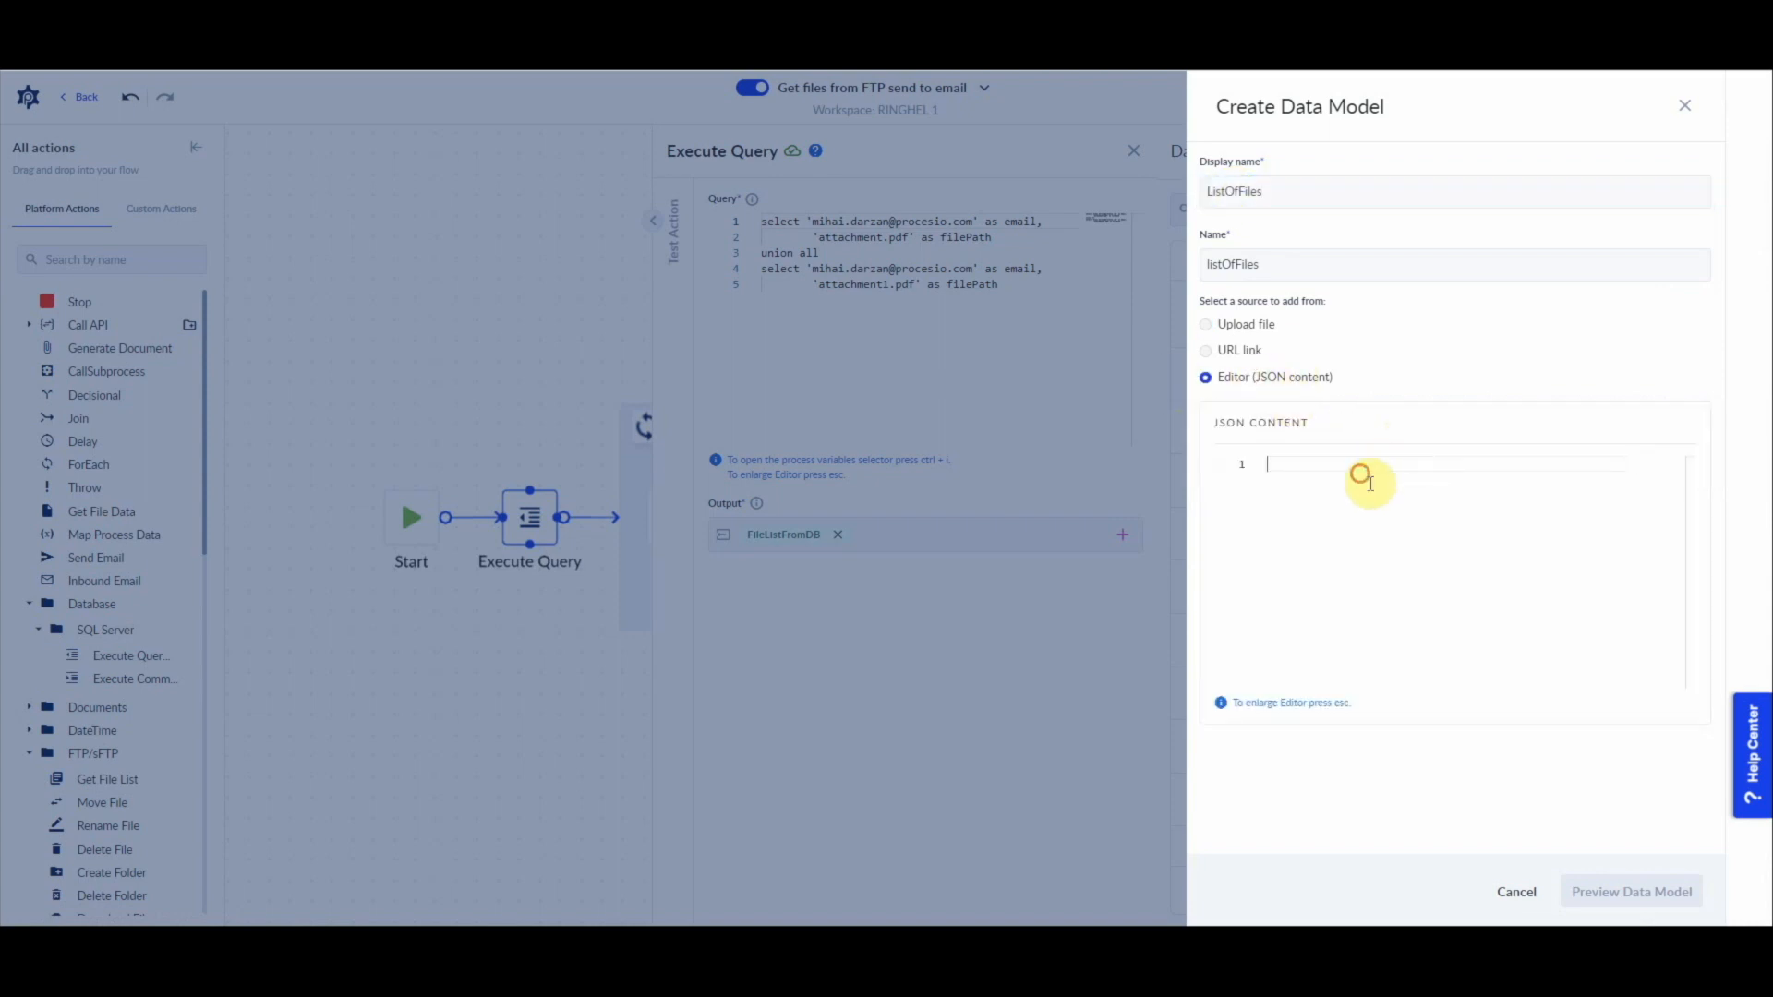
key(ctrl+v)
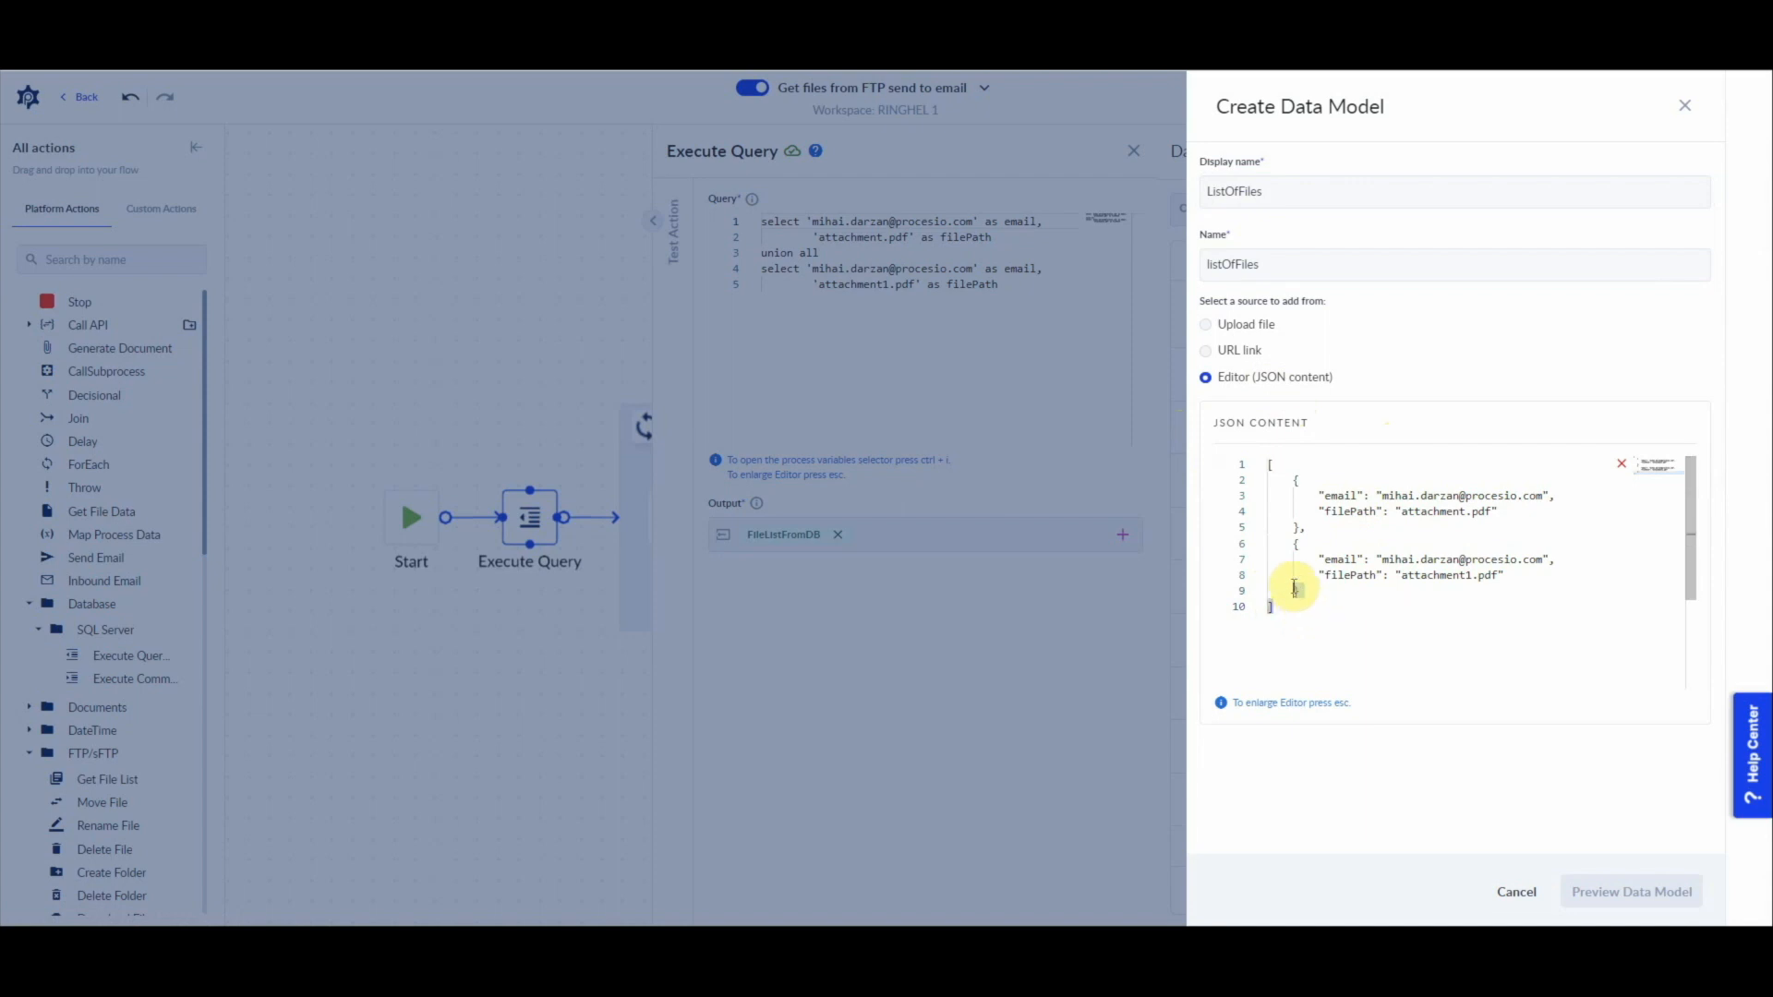
Step: Reduce the data model's JSON content to the first object only, removing the second record and the enclosing array brackets
drag(1274, 608, 1303, 527)
key(BackSpace)
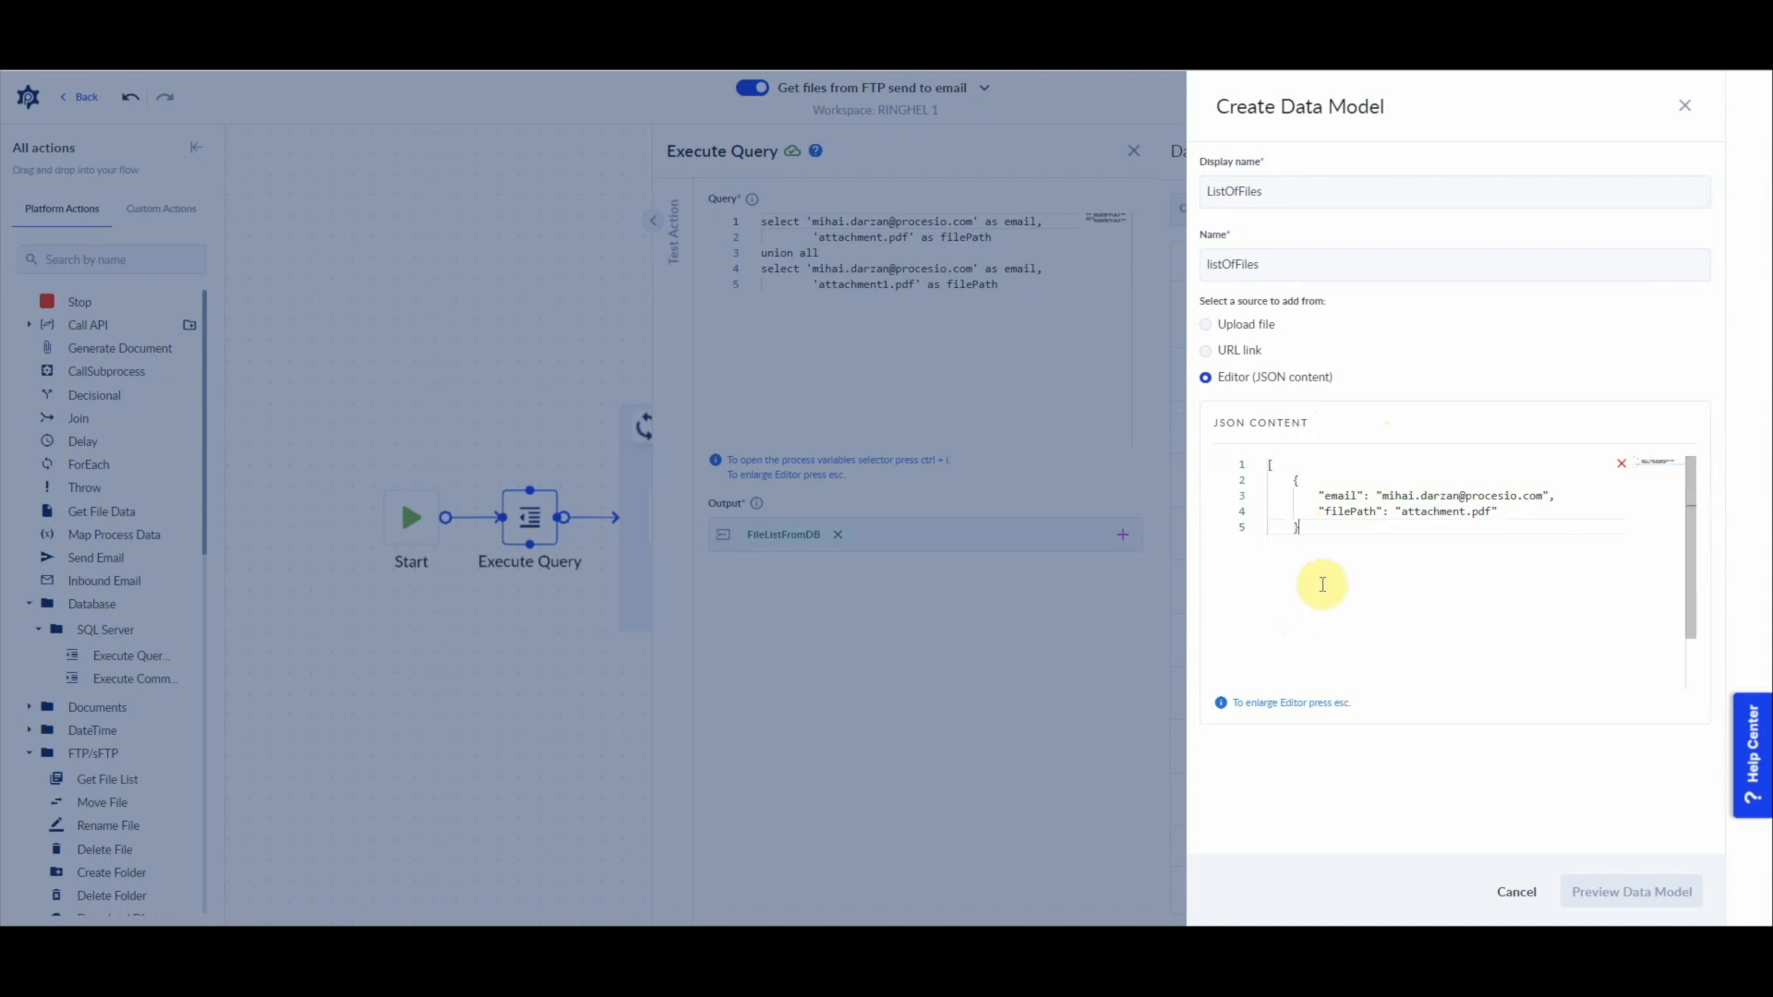
drag(1292, 482, 1257, 458)
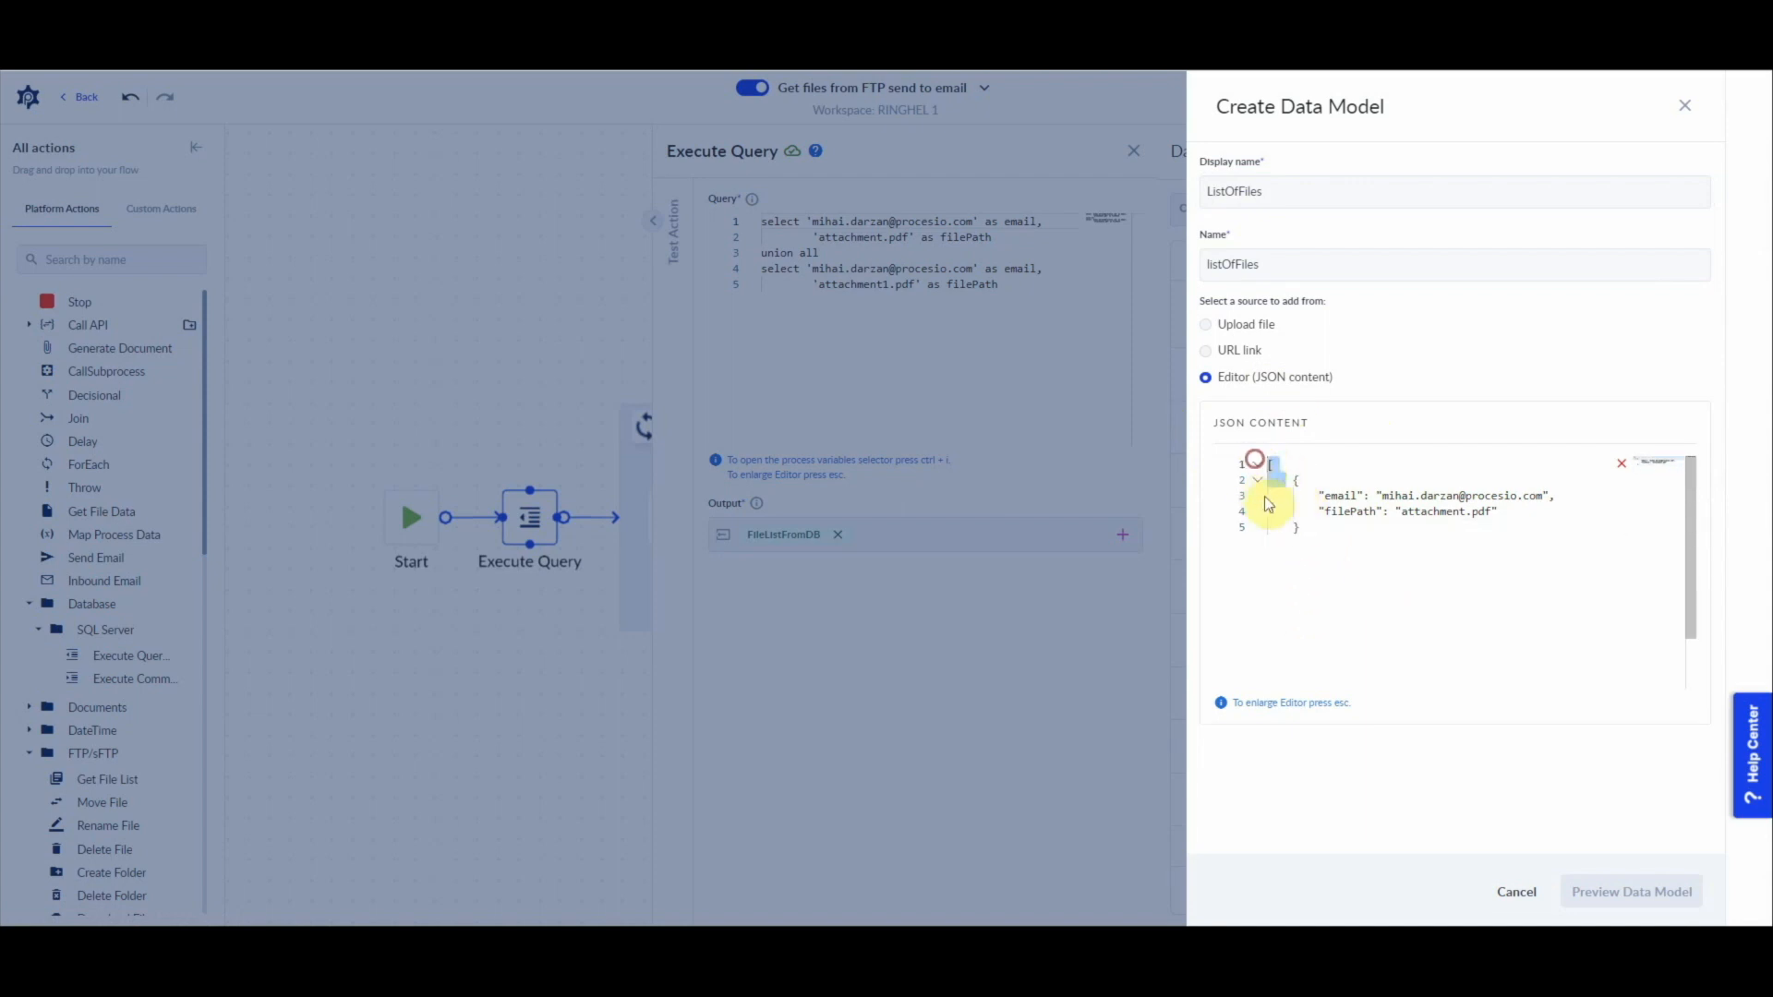
key(BackSpace)
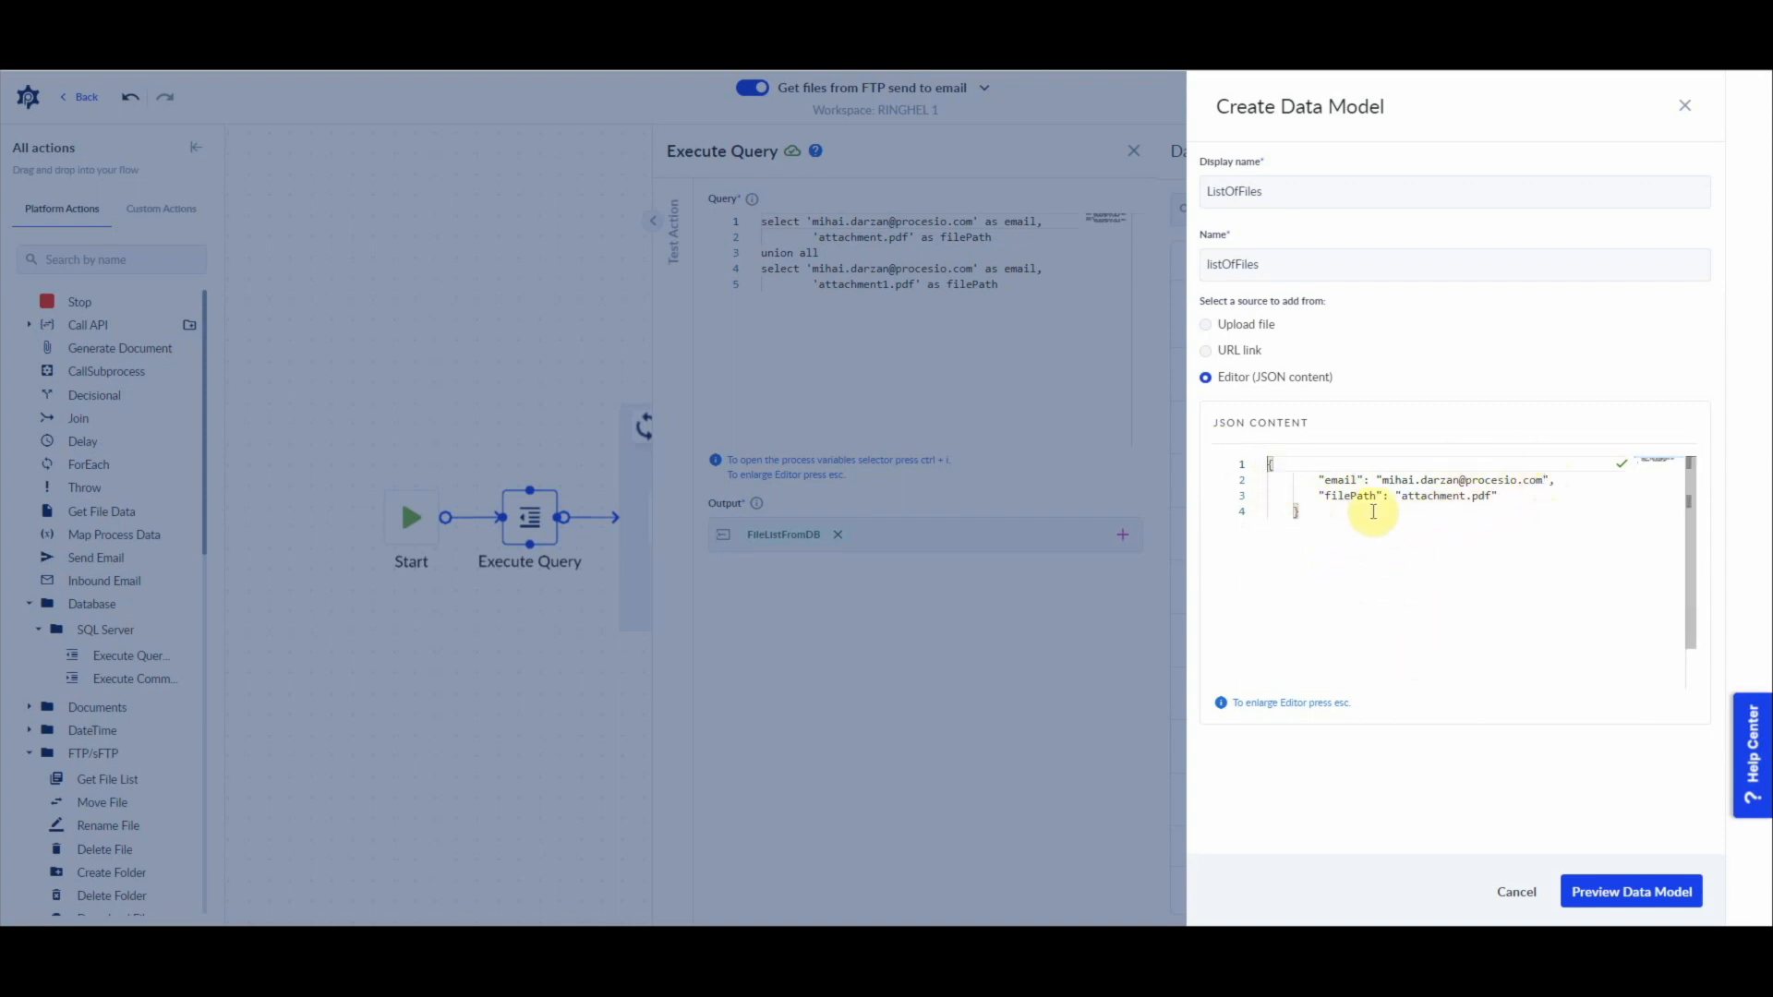
Step: Preview the structure of the ListOfFiles data model and create it
click(1651, 900)
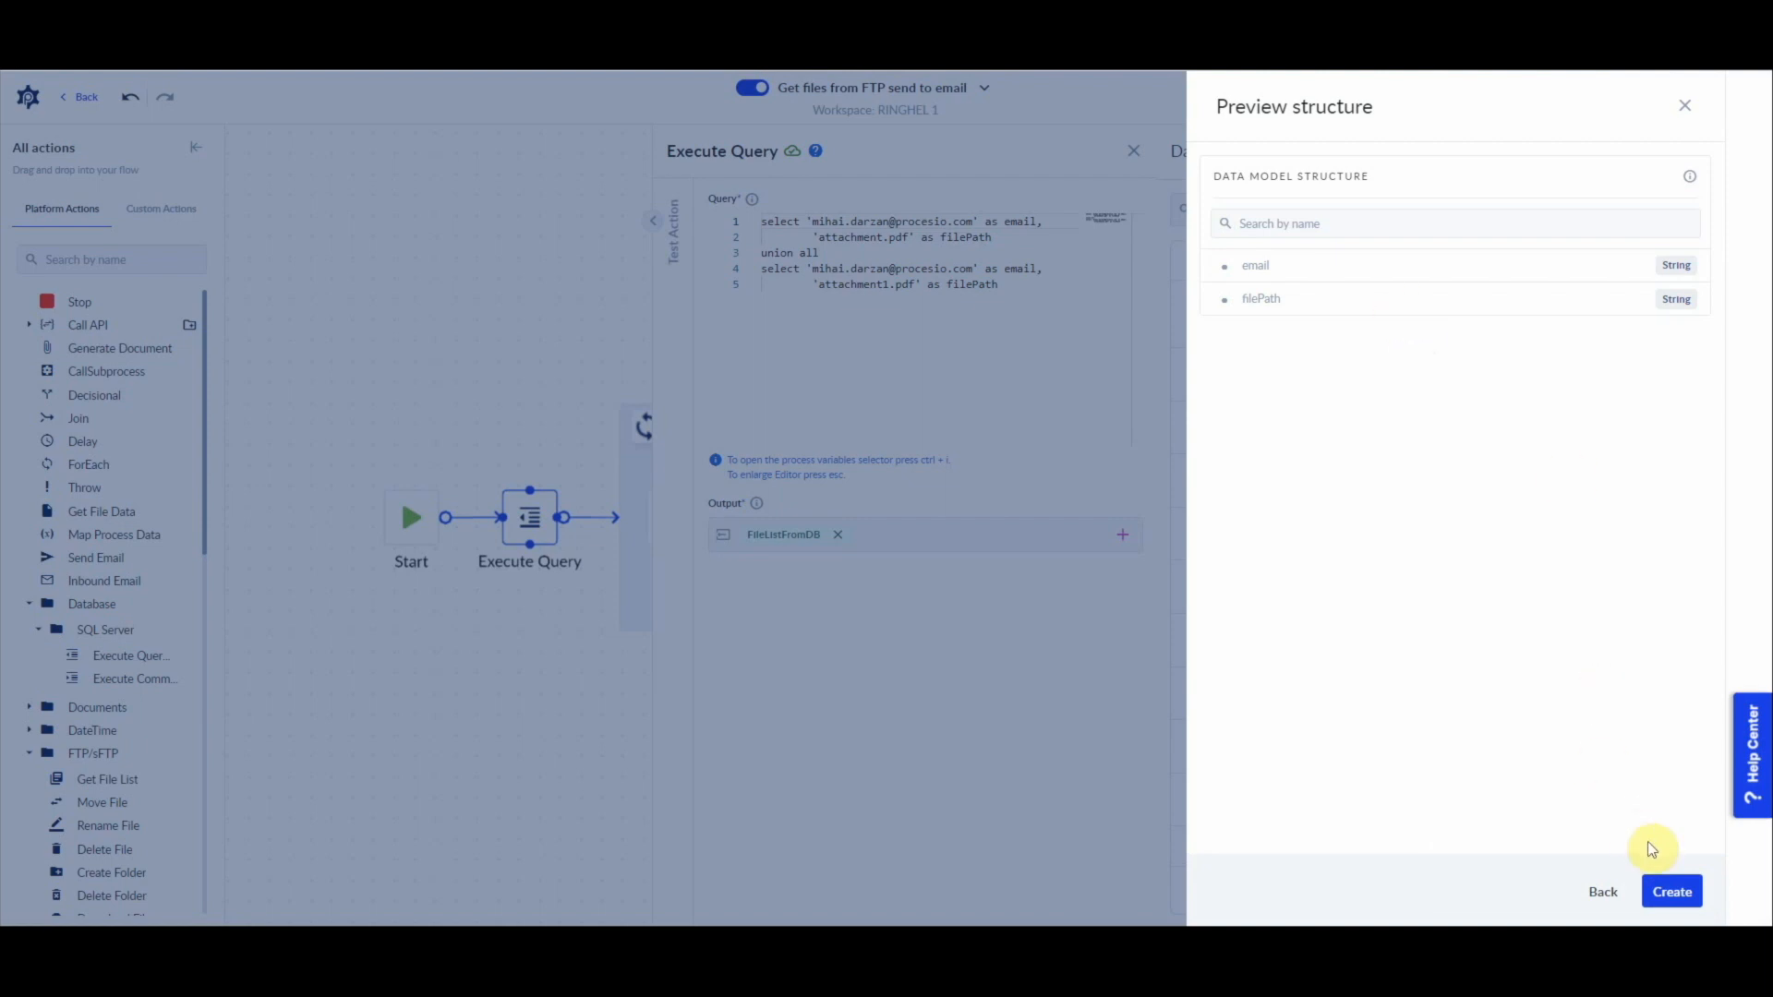
click(1671, 891)
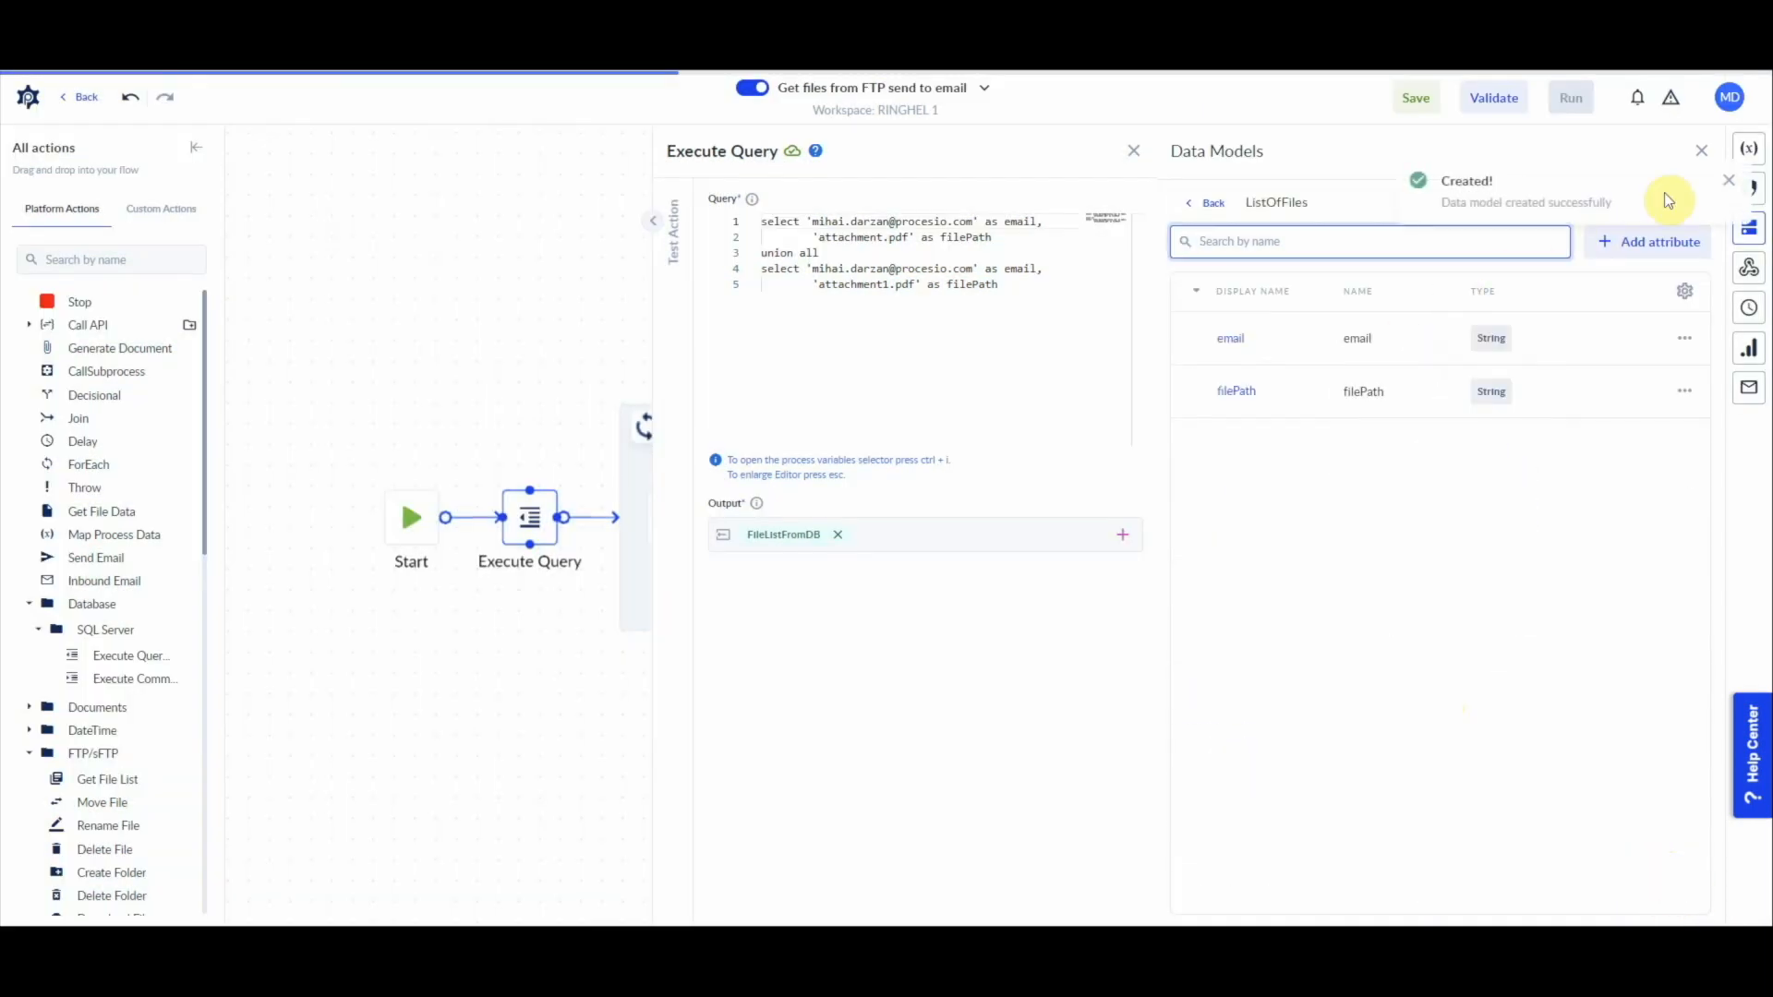
click(1730, 182)
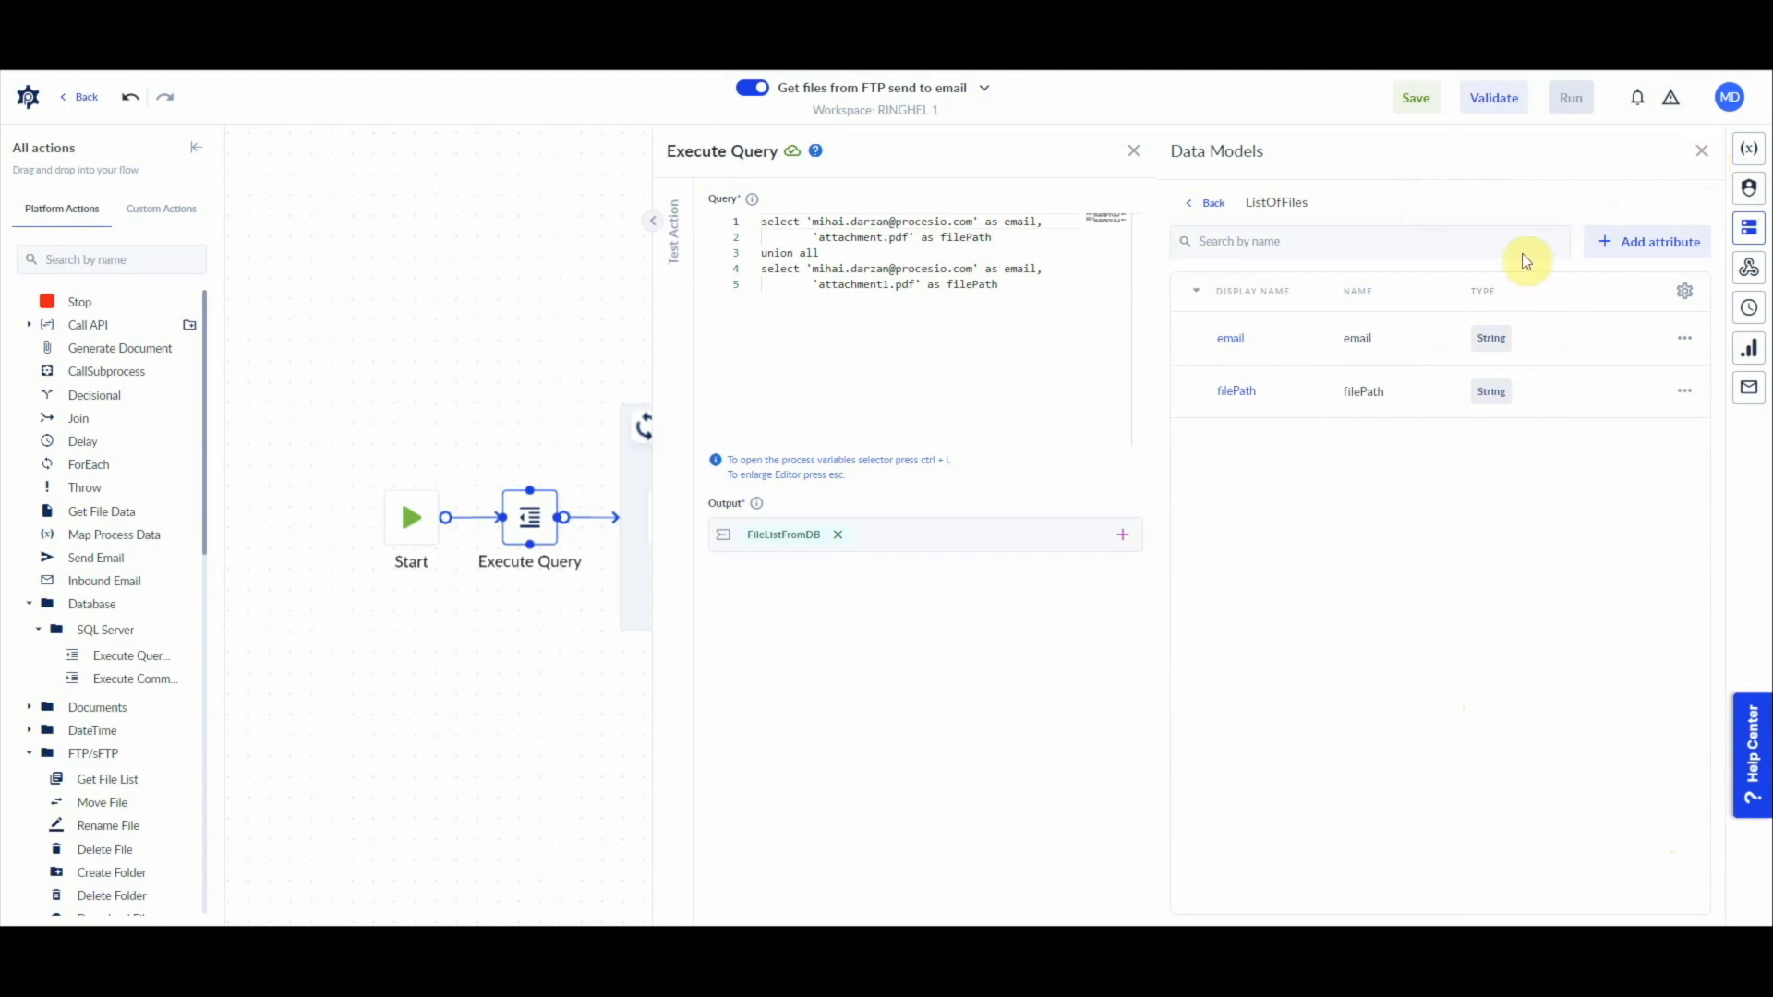
Step: Change the type of the FileListFromDB process variable to the ListOfFiles data model and save the variable
double_click(1265, 201)
key(ctrl+c)
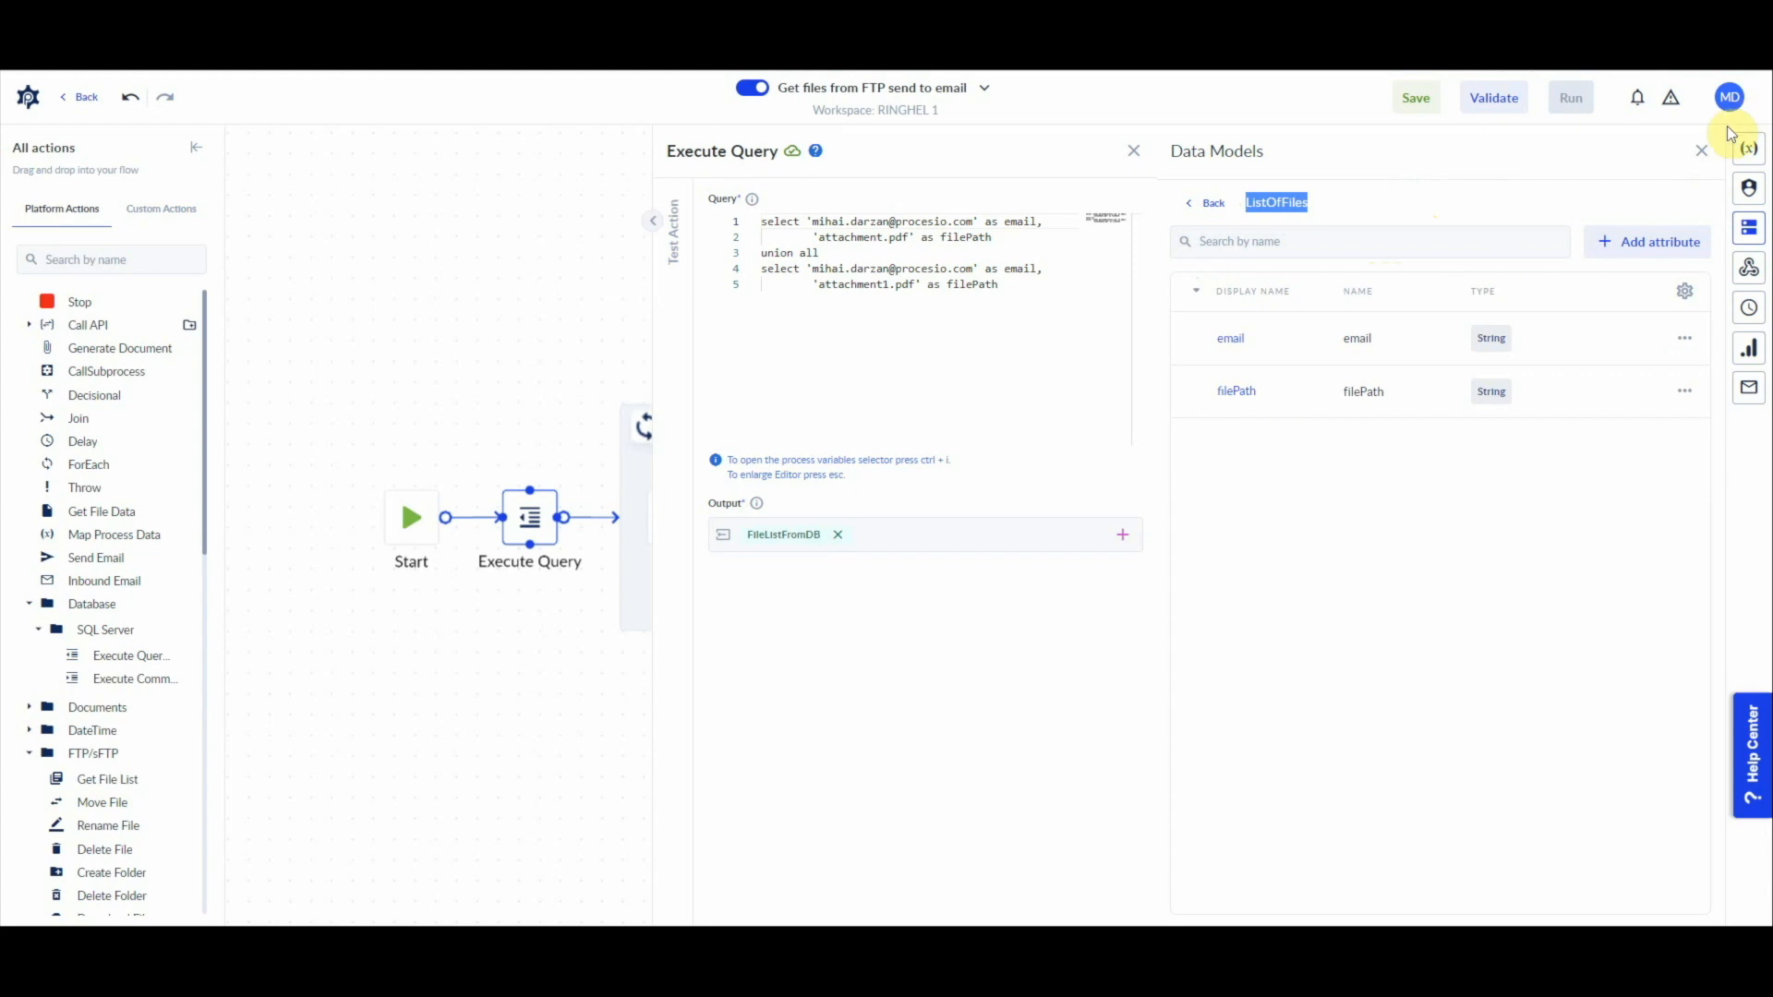
click(1702, 151)
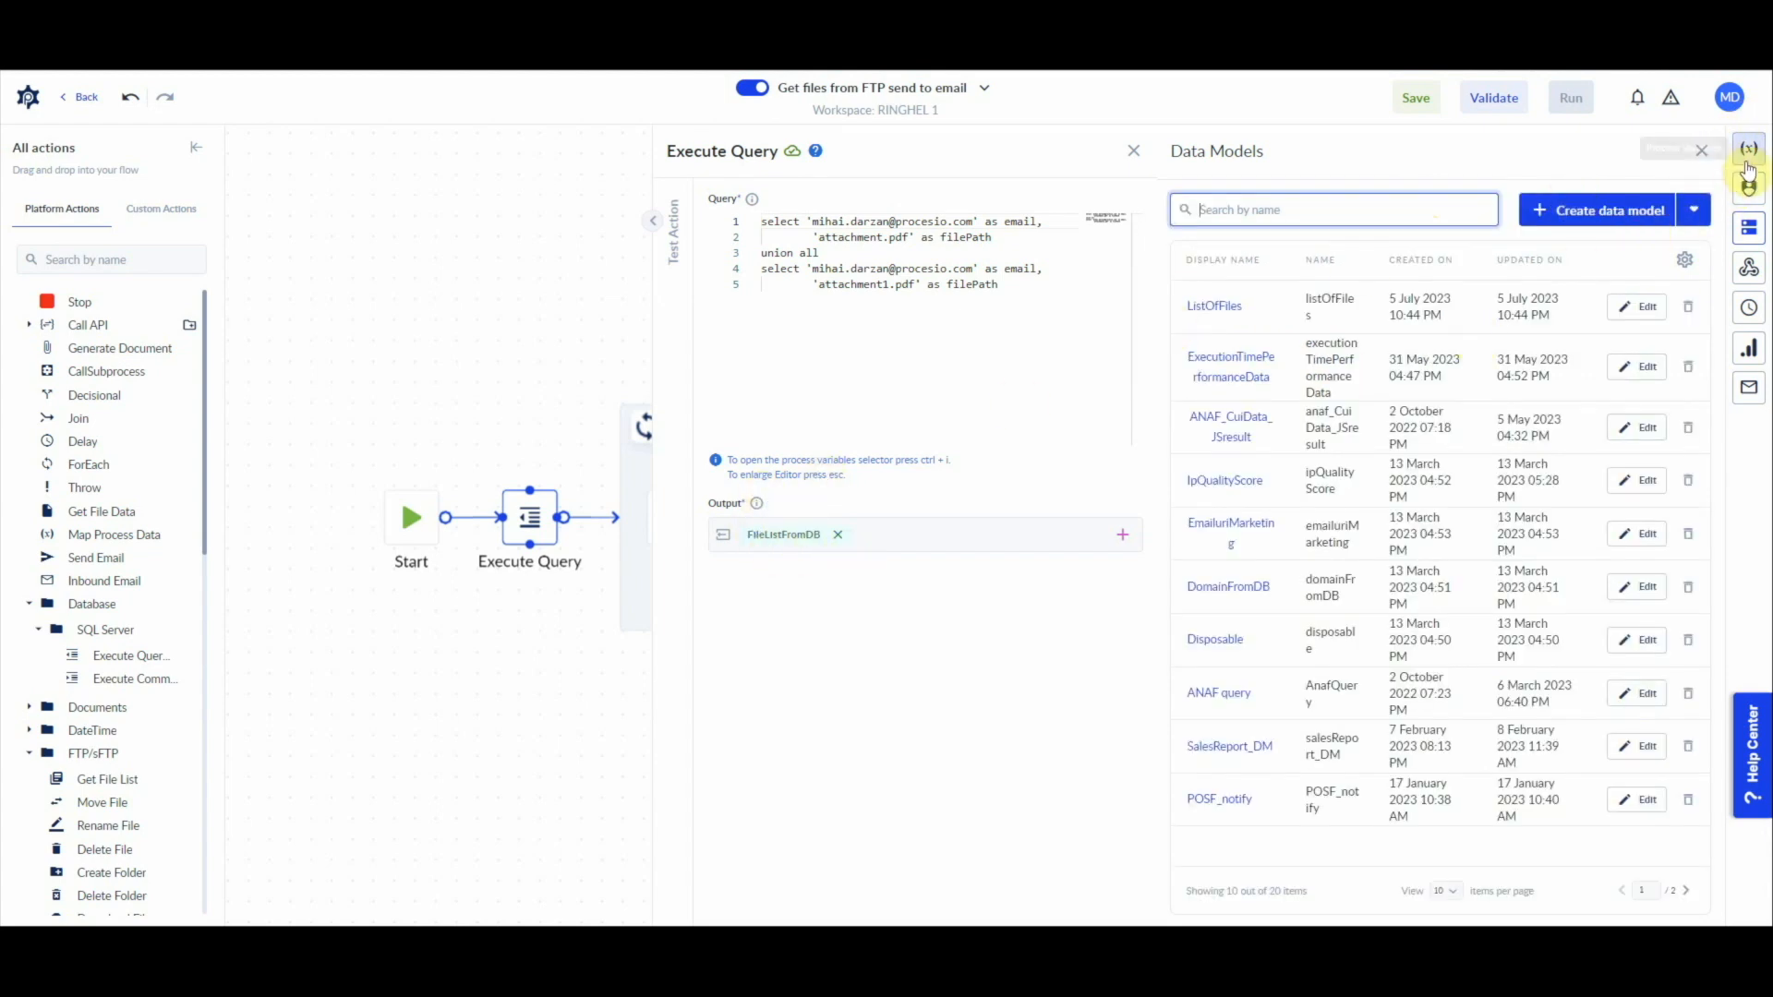
click(1702, 151)
click(1747, 151)
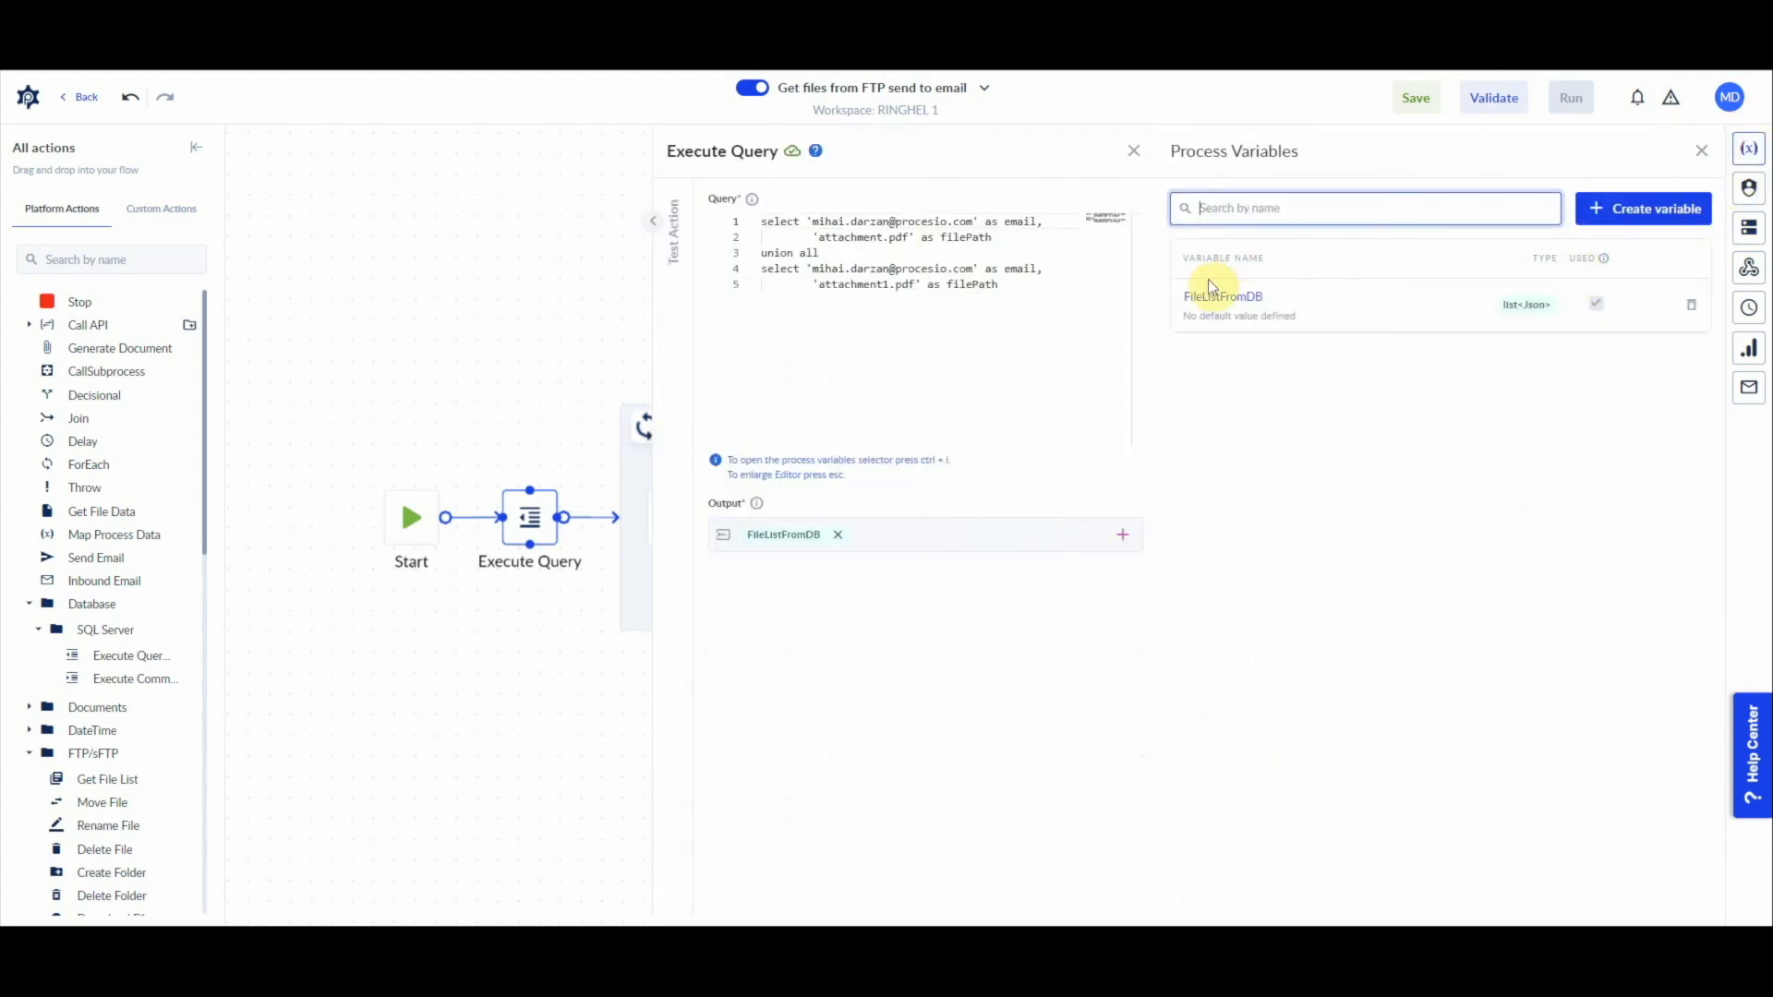
click(1225, 296)
click(1234, 322)
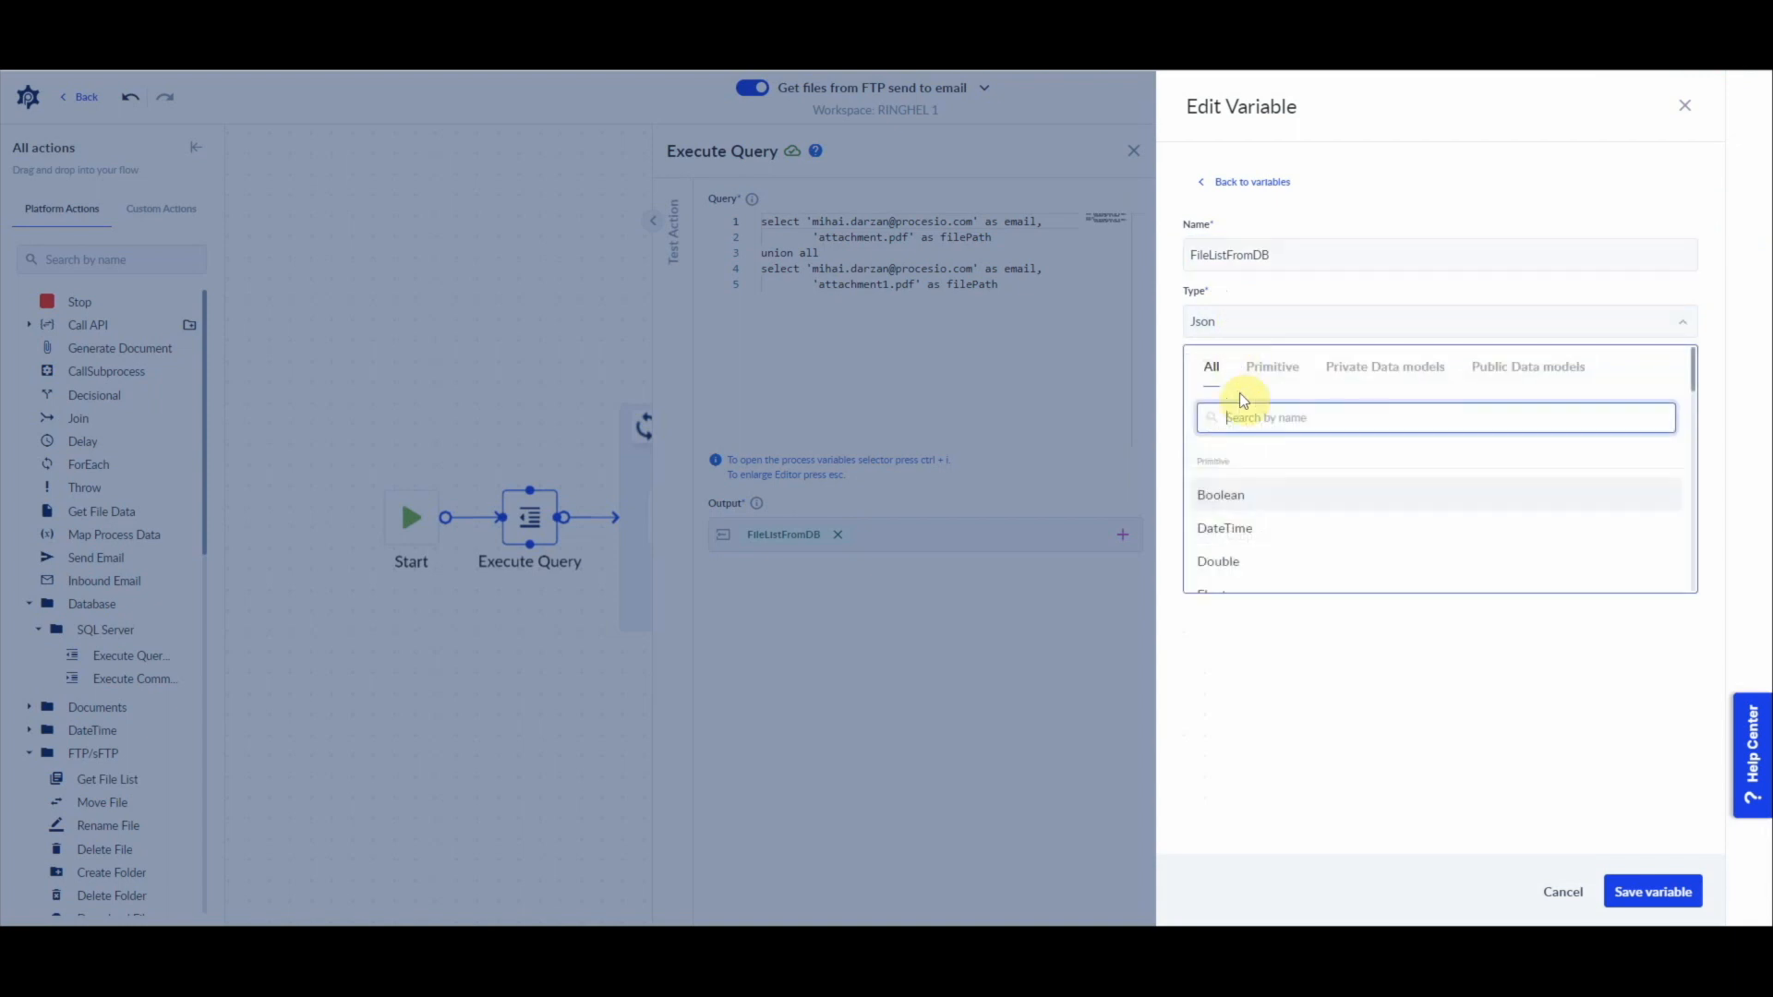
click(1272, 418)
key(ctrl+v)
click(1228, 494)
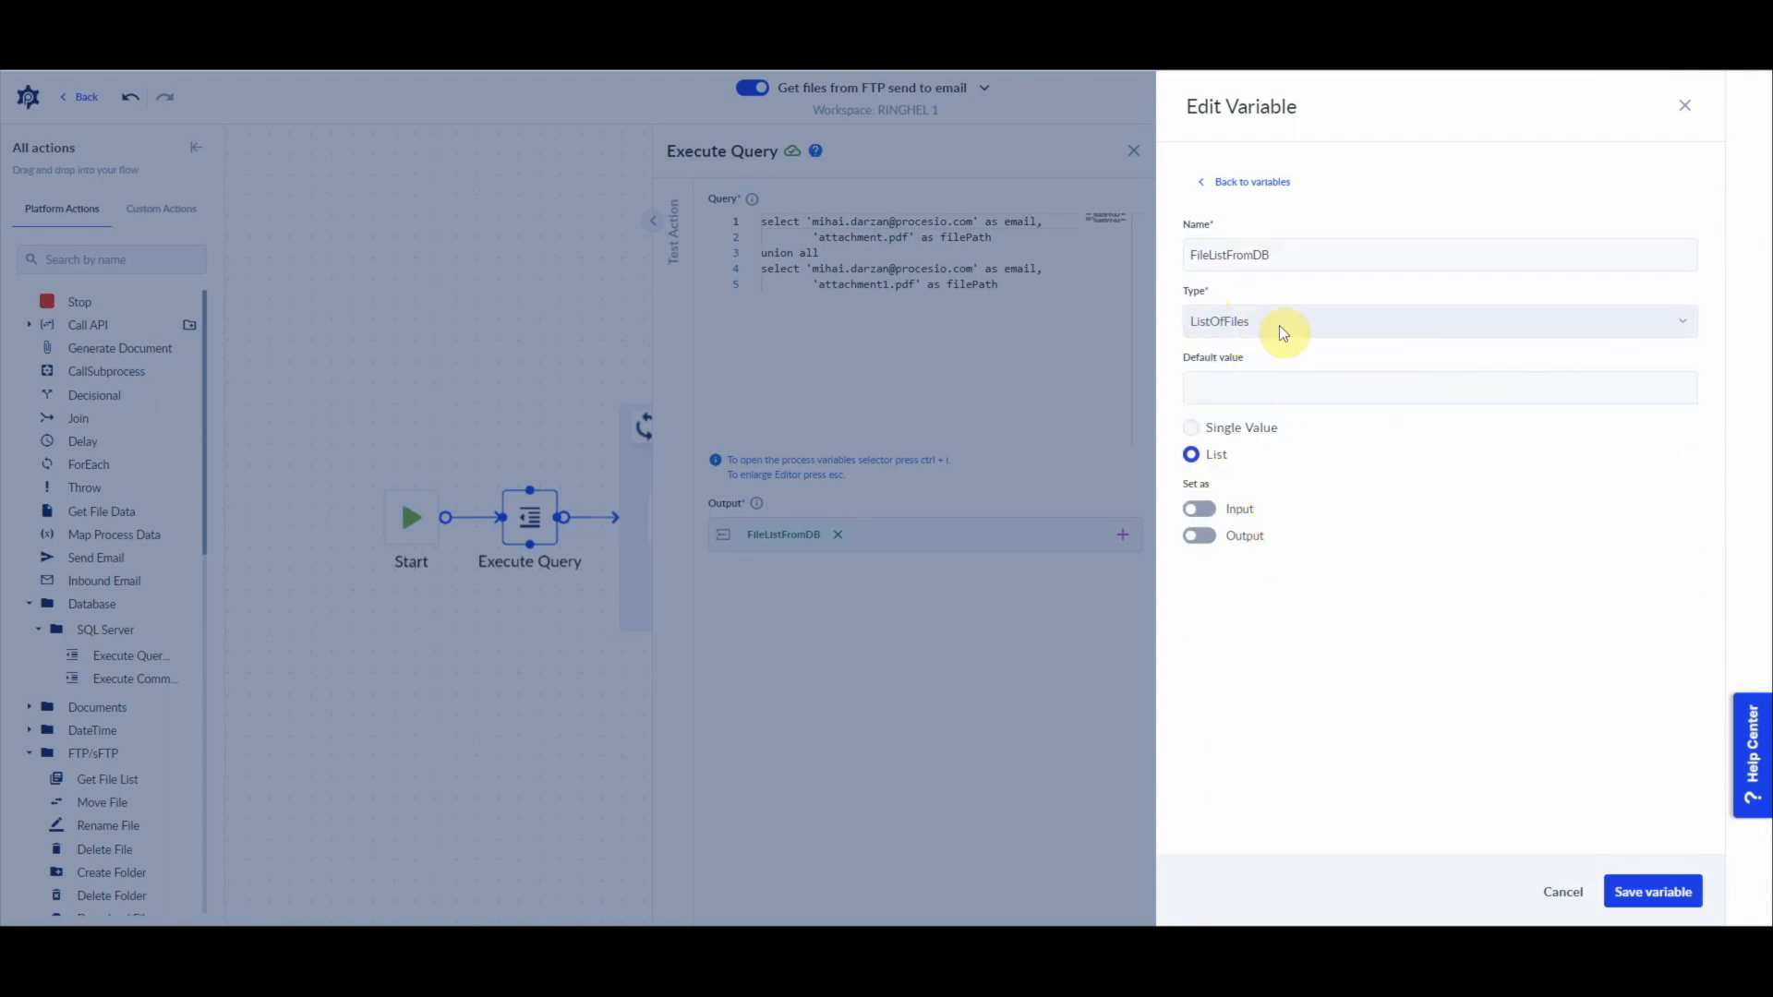
click(1649, 892)
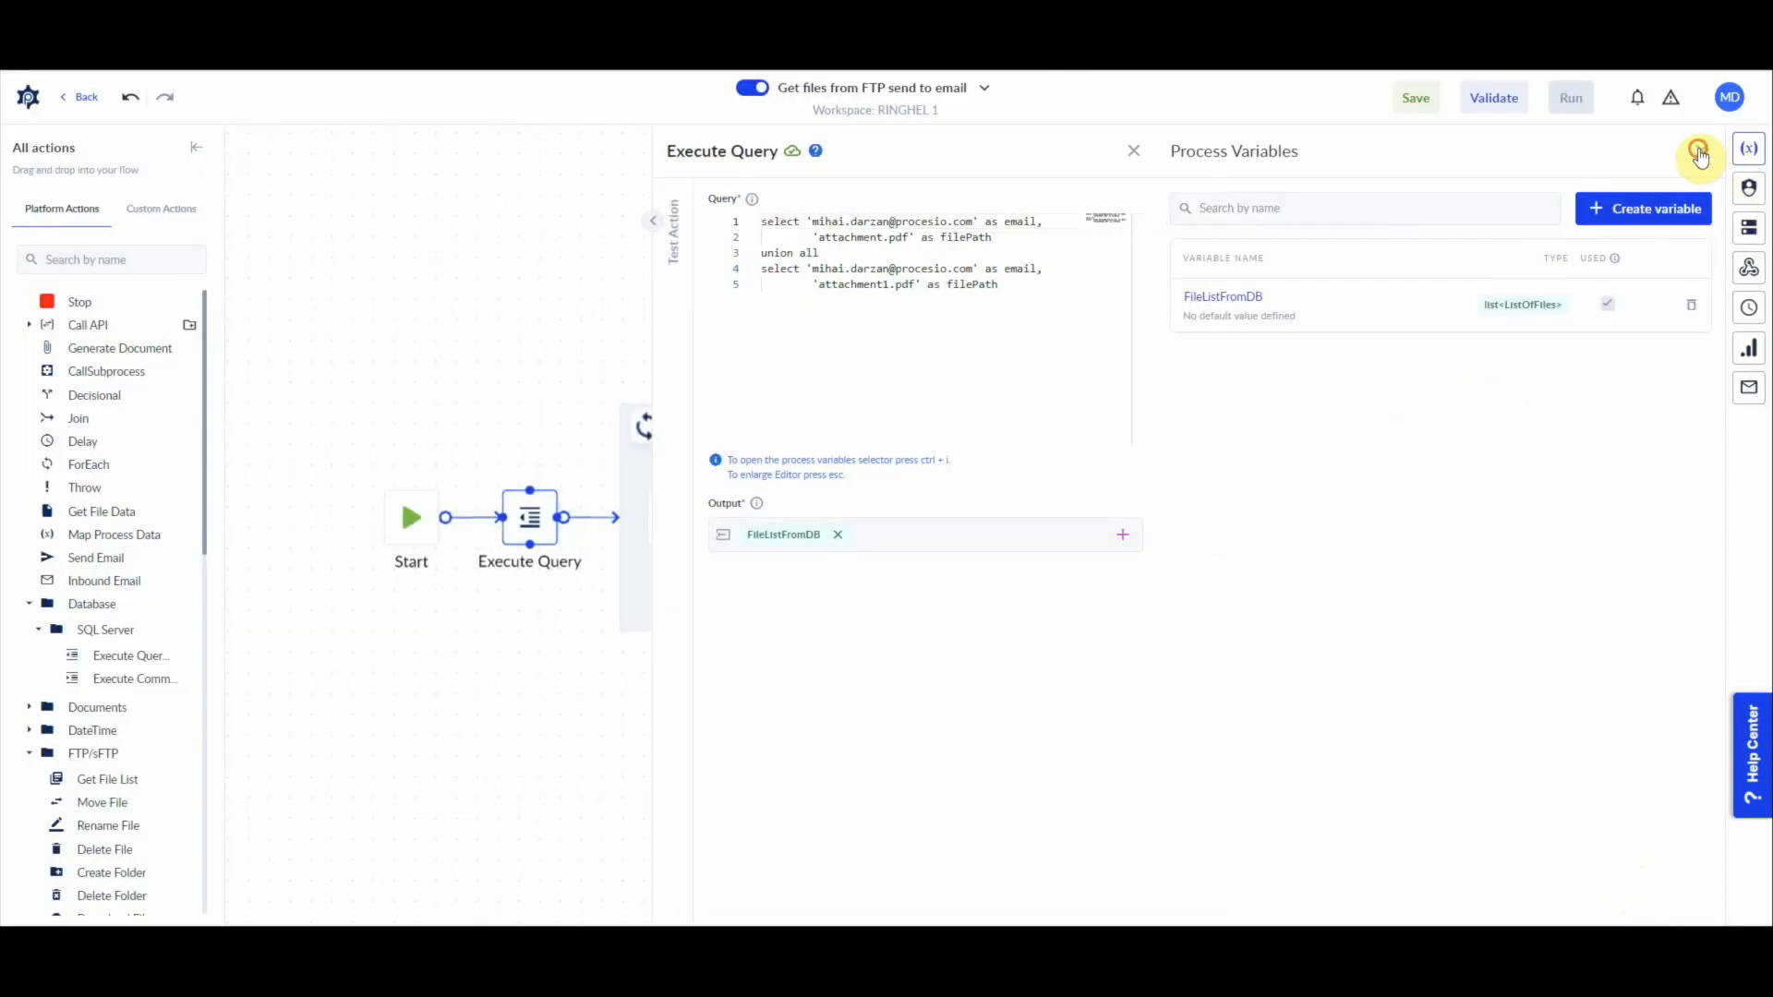
click(1699, 152)
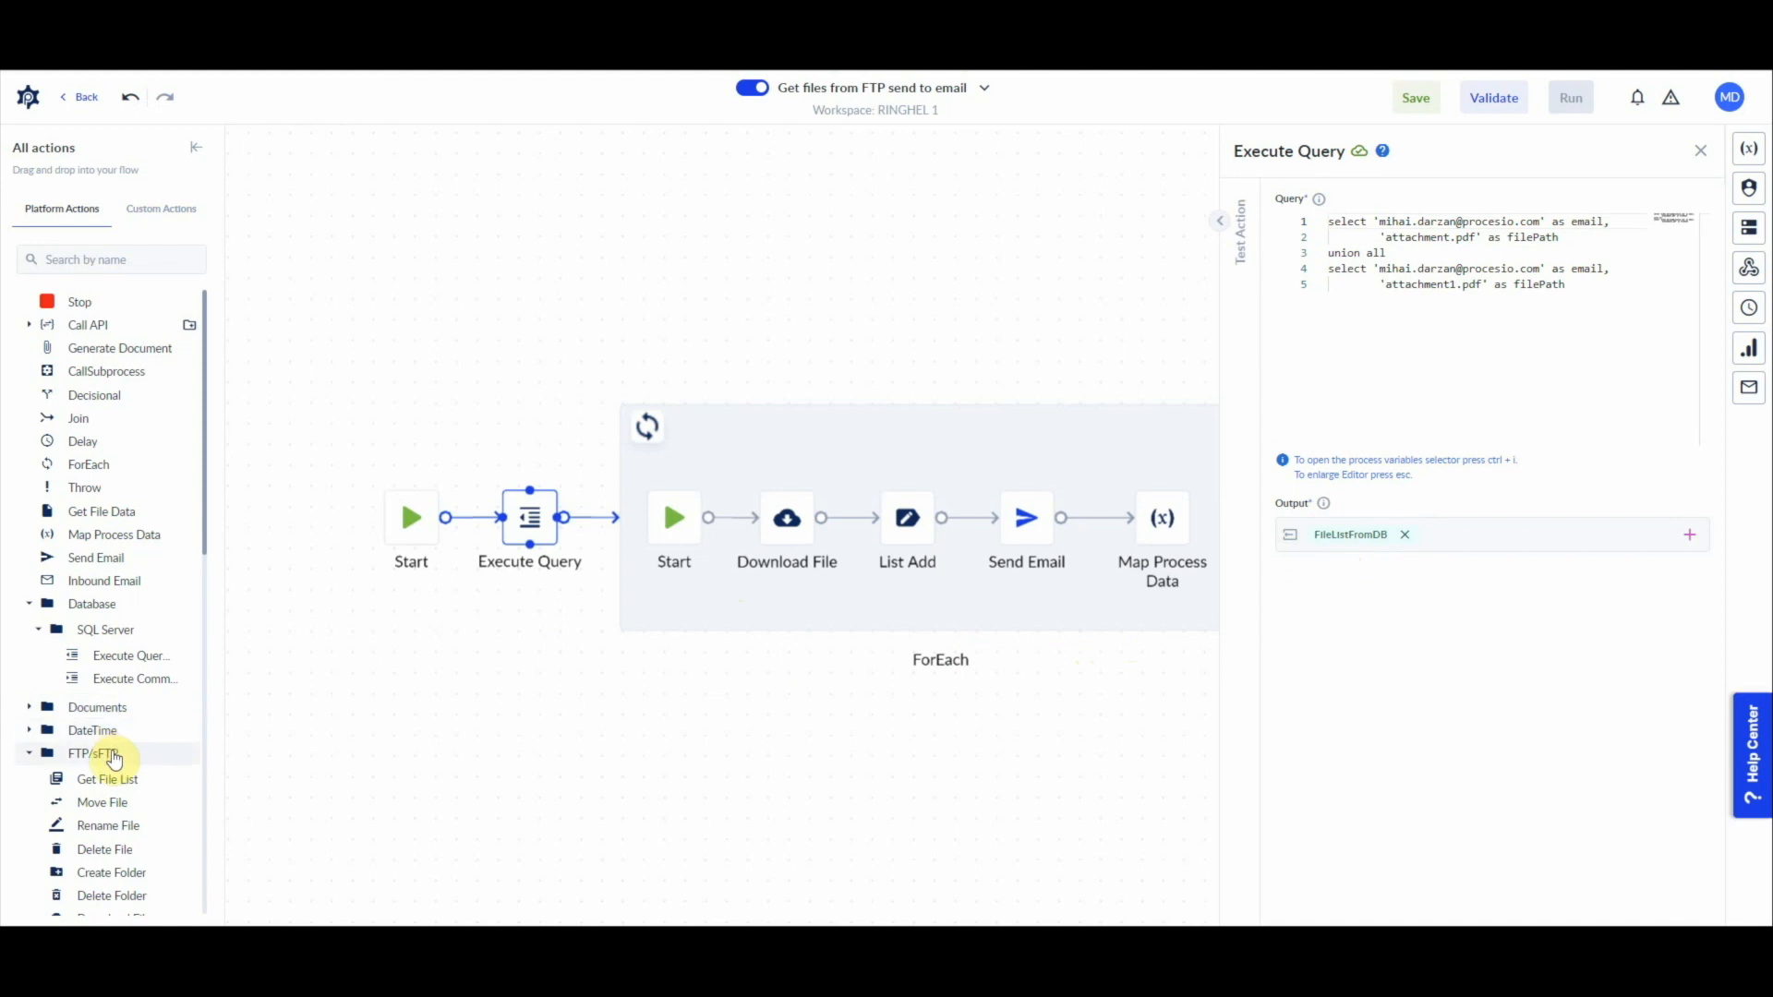
scroll(103, 755, down, 6)
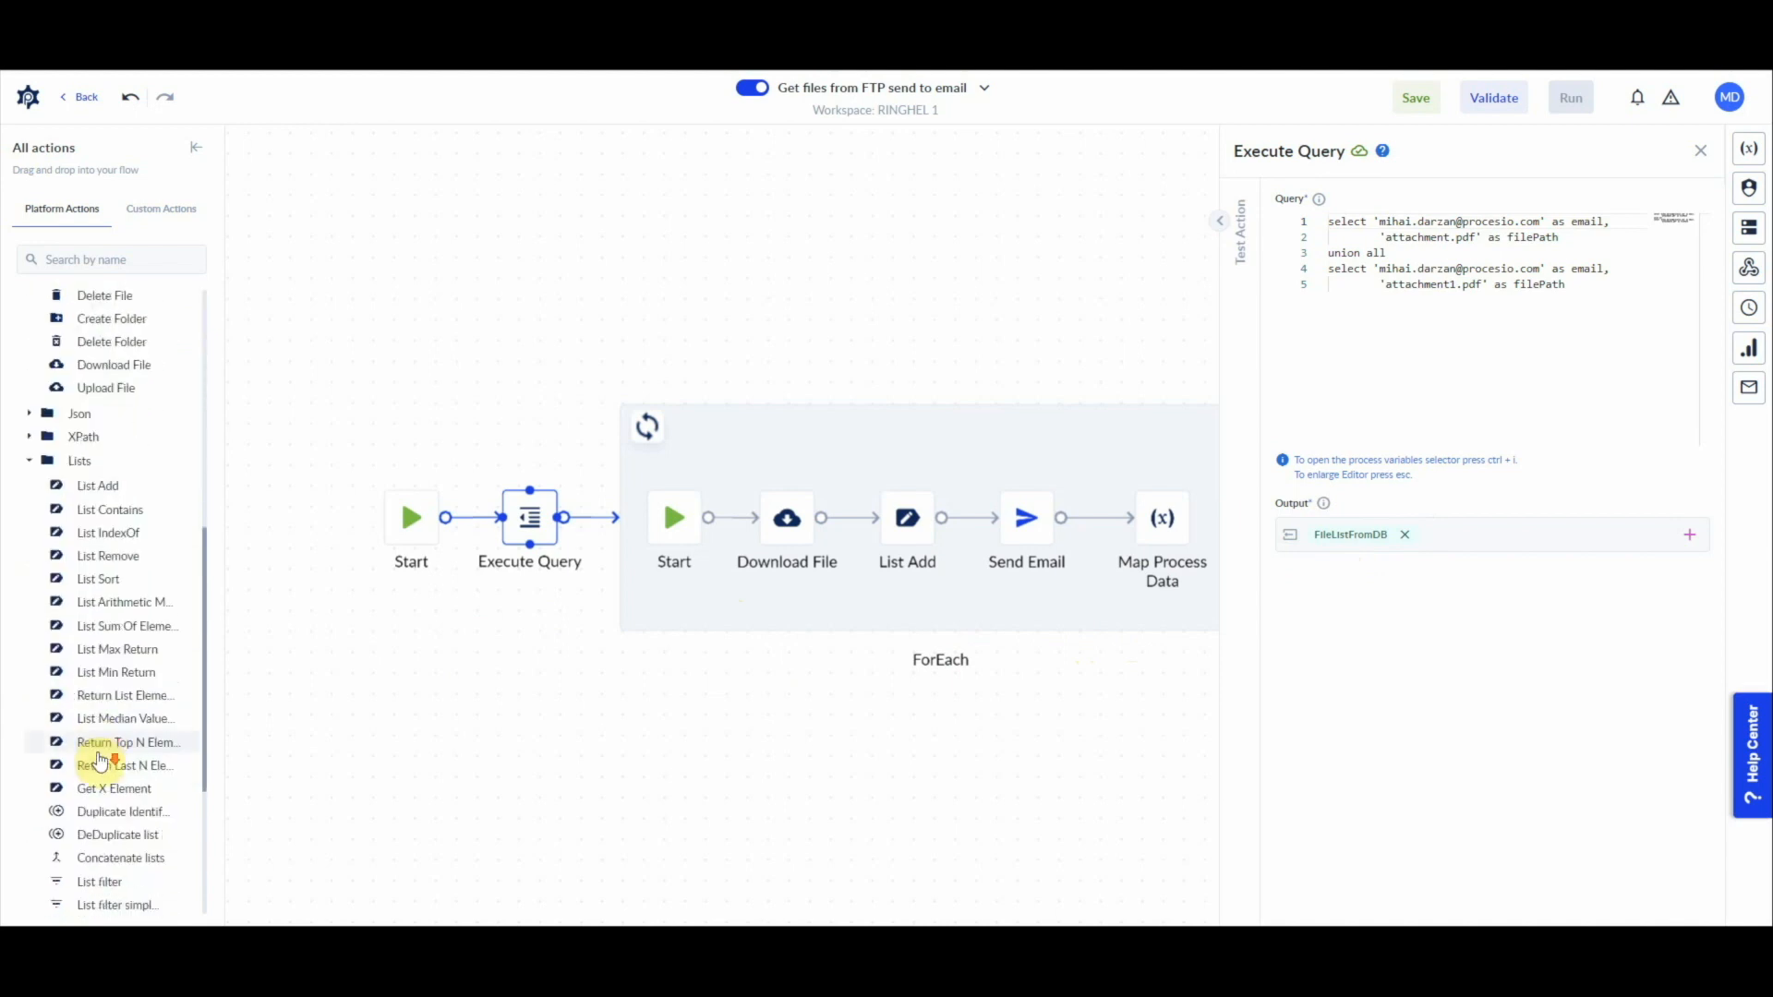
click(32, 462)
click(32, 621)
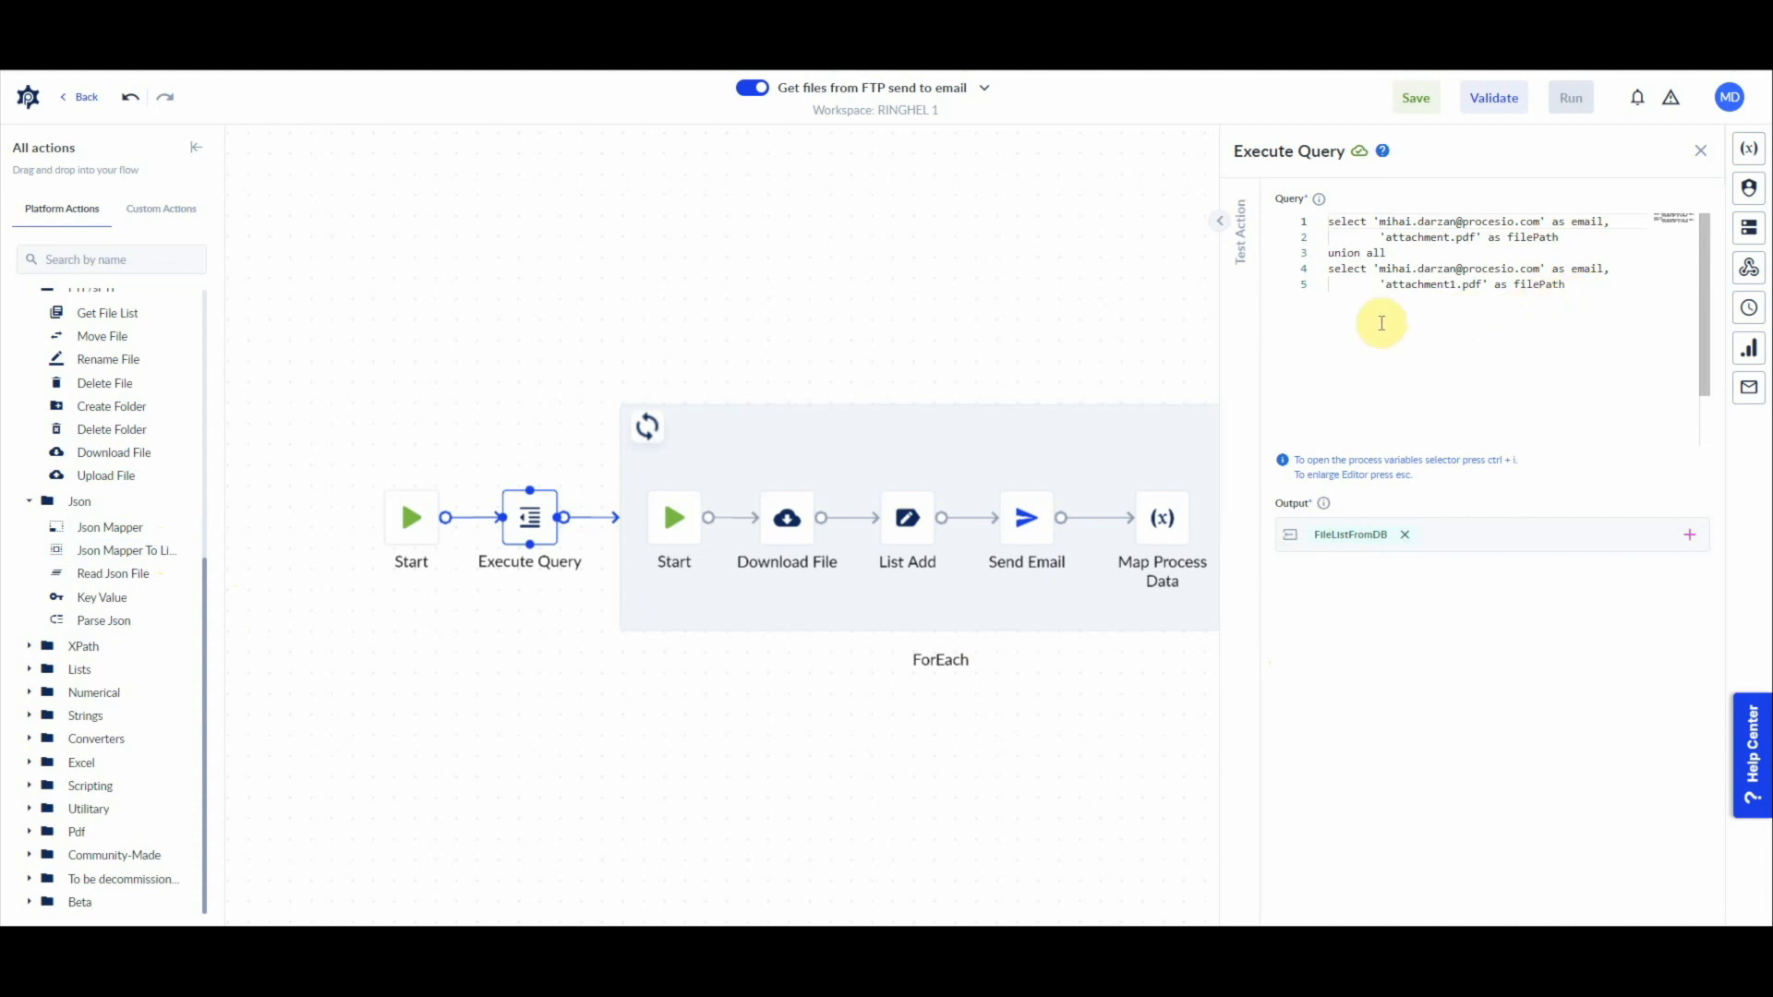
Step: Configure the ForEach loop to iterate over the FileListFromDB list with item name file and action timeout 0
click(750, 605)
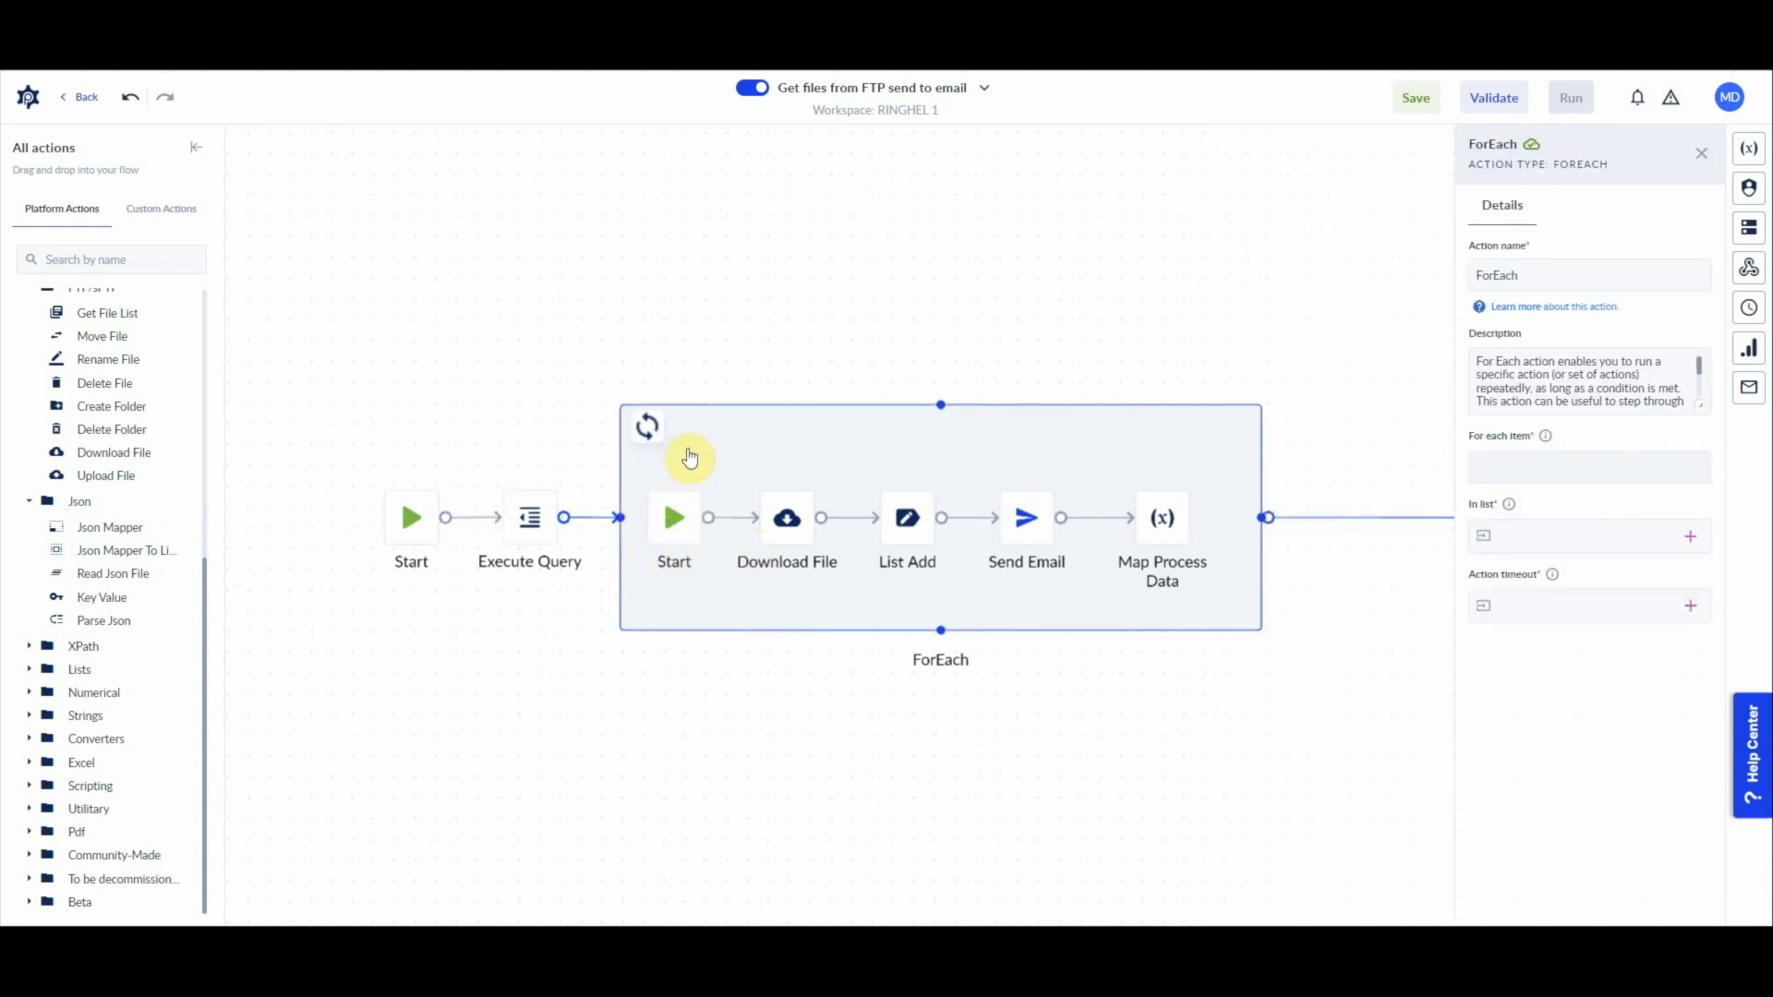
click(1539, 535)
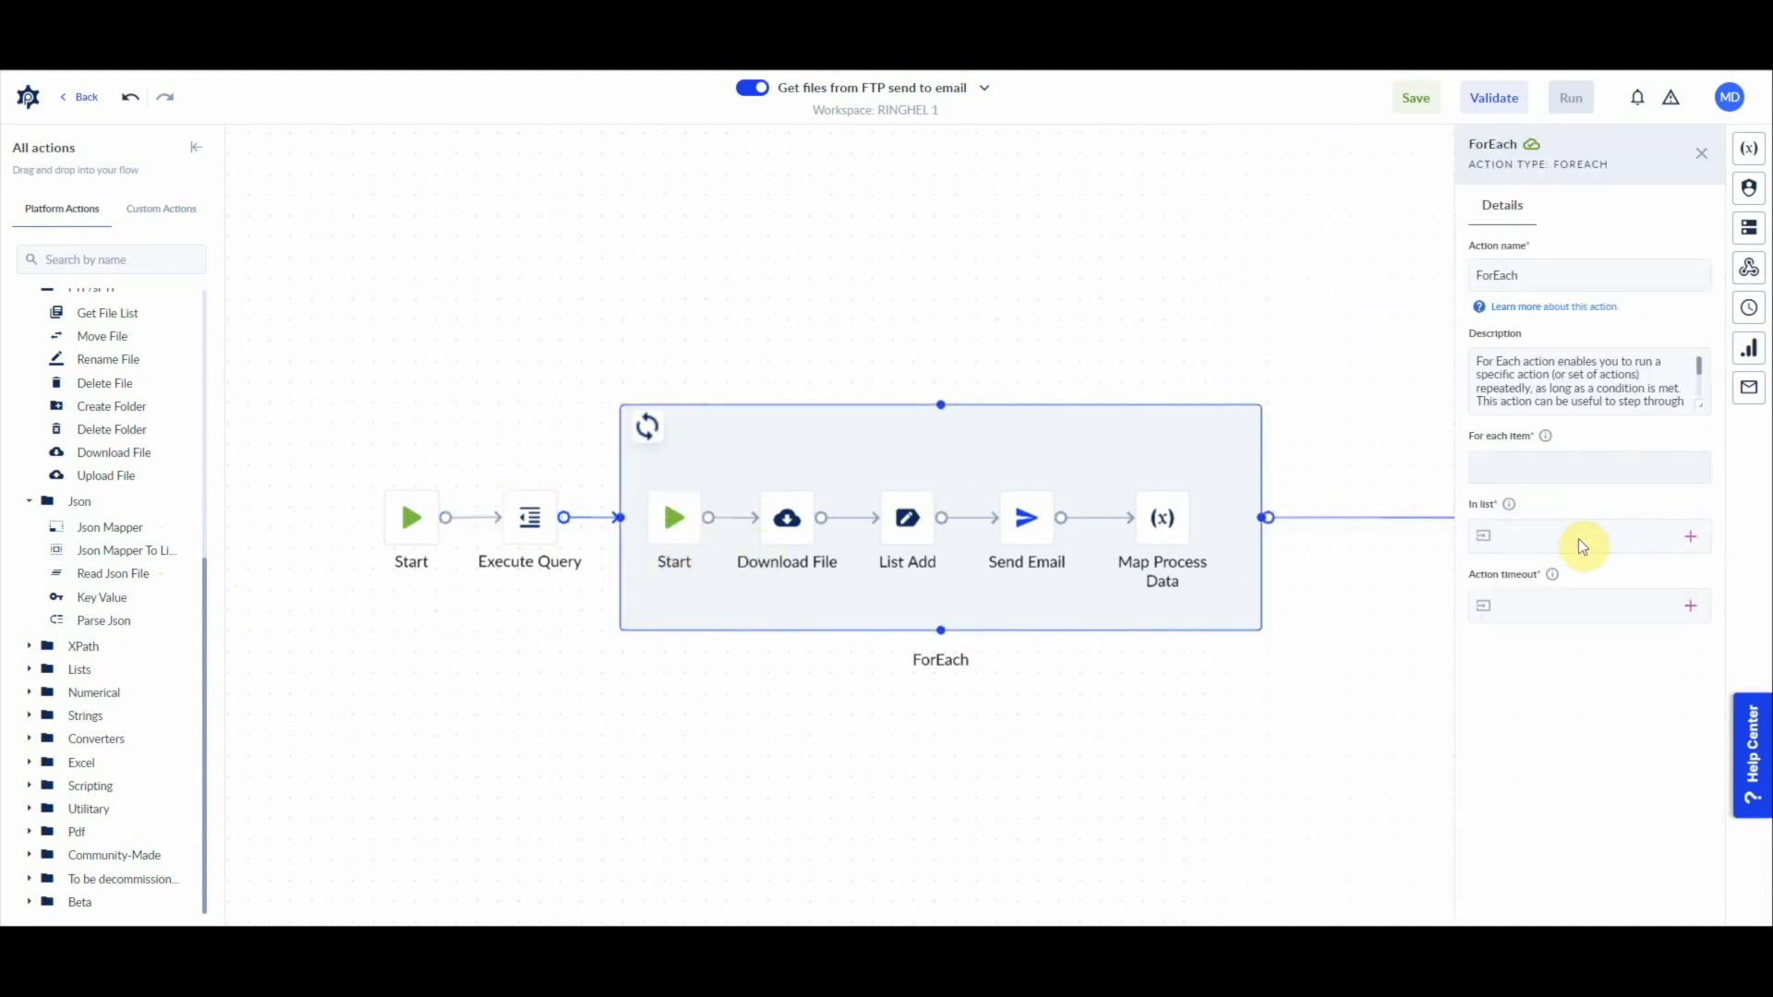
click(1691, 538)
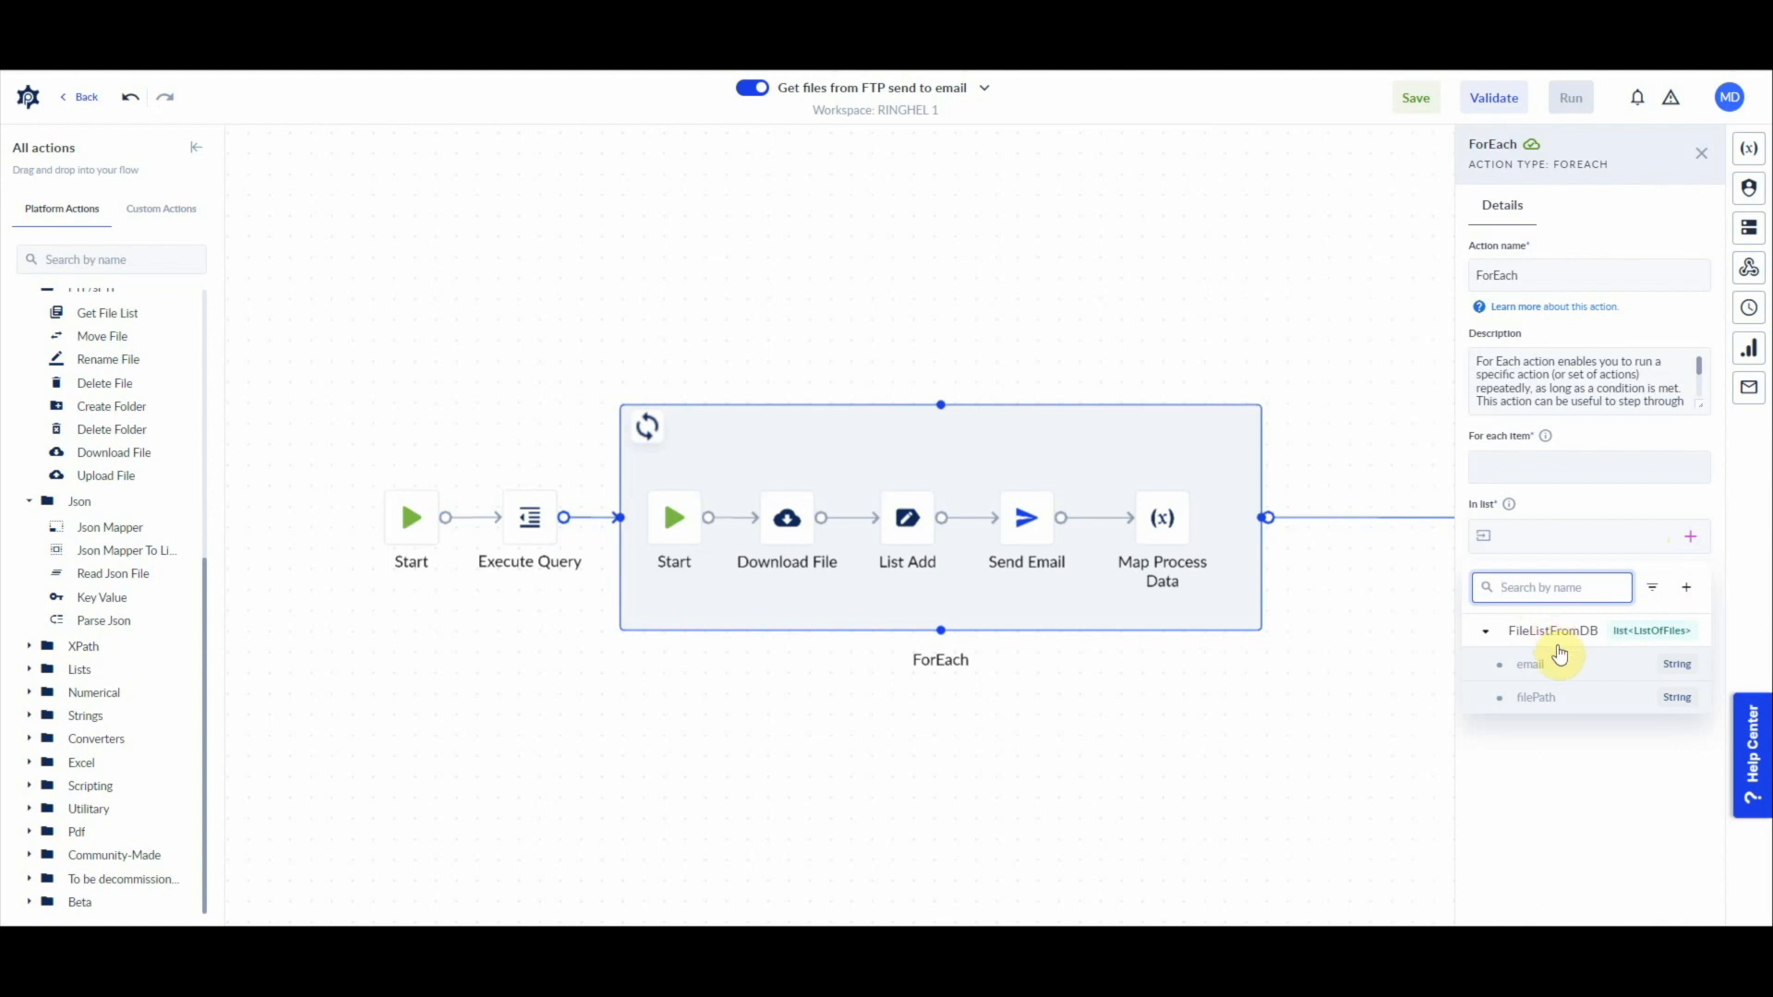
click(1556, 637)
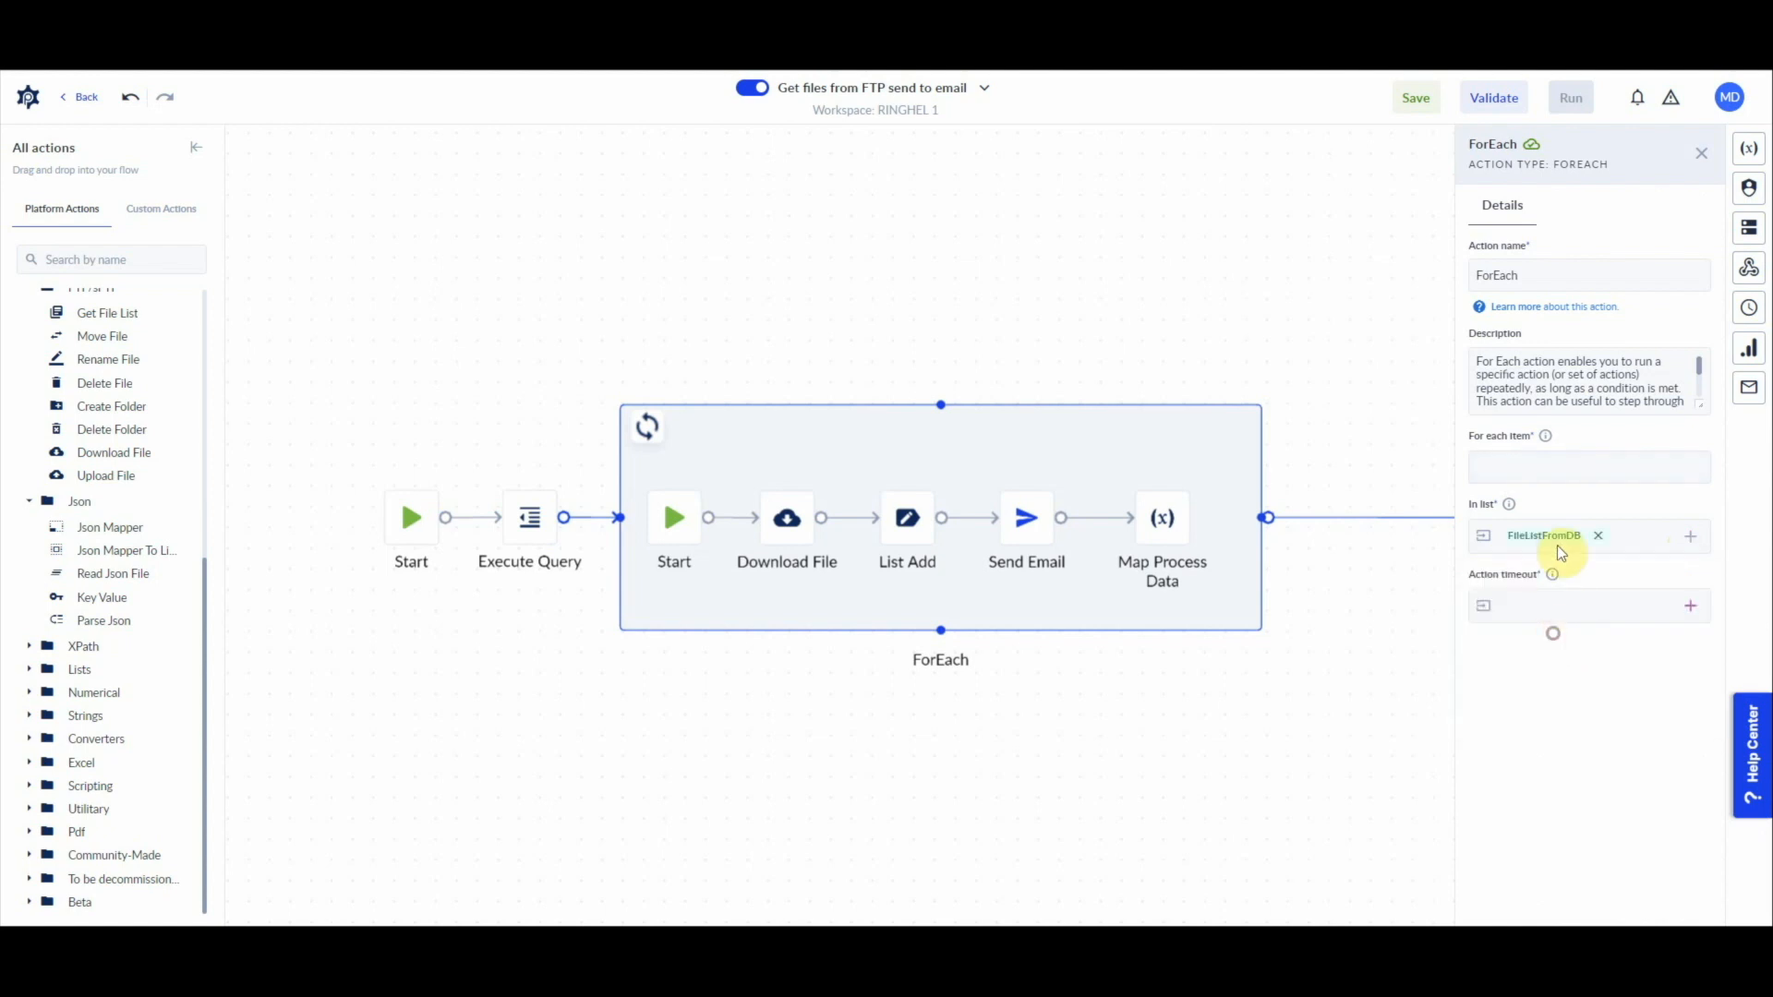
click(1548, 609)
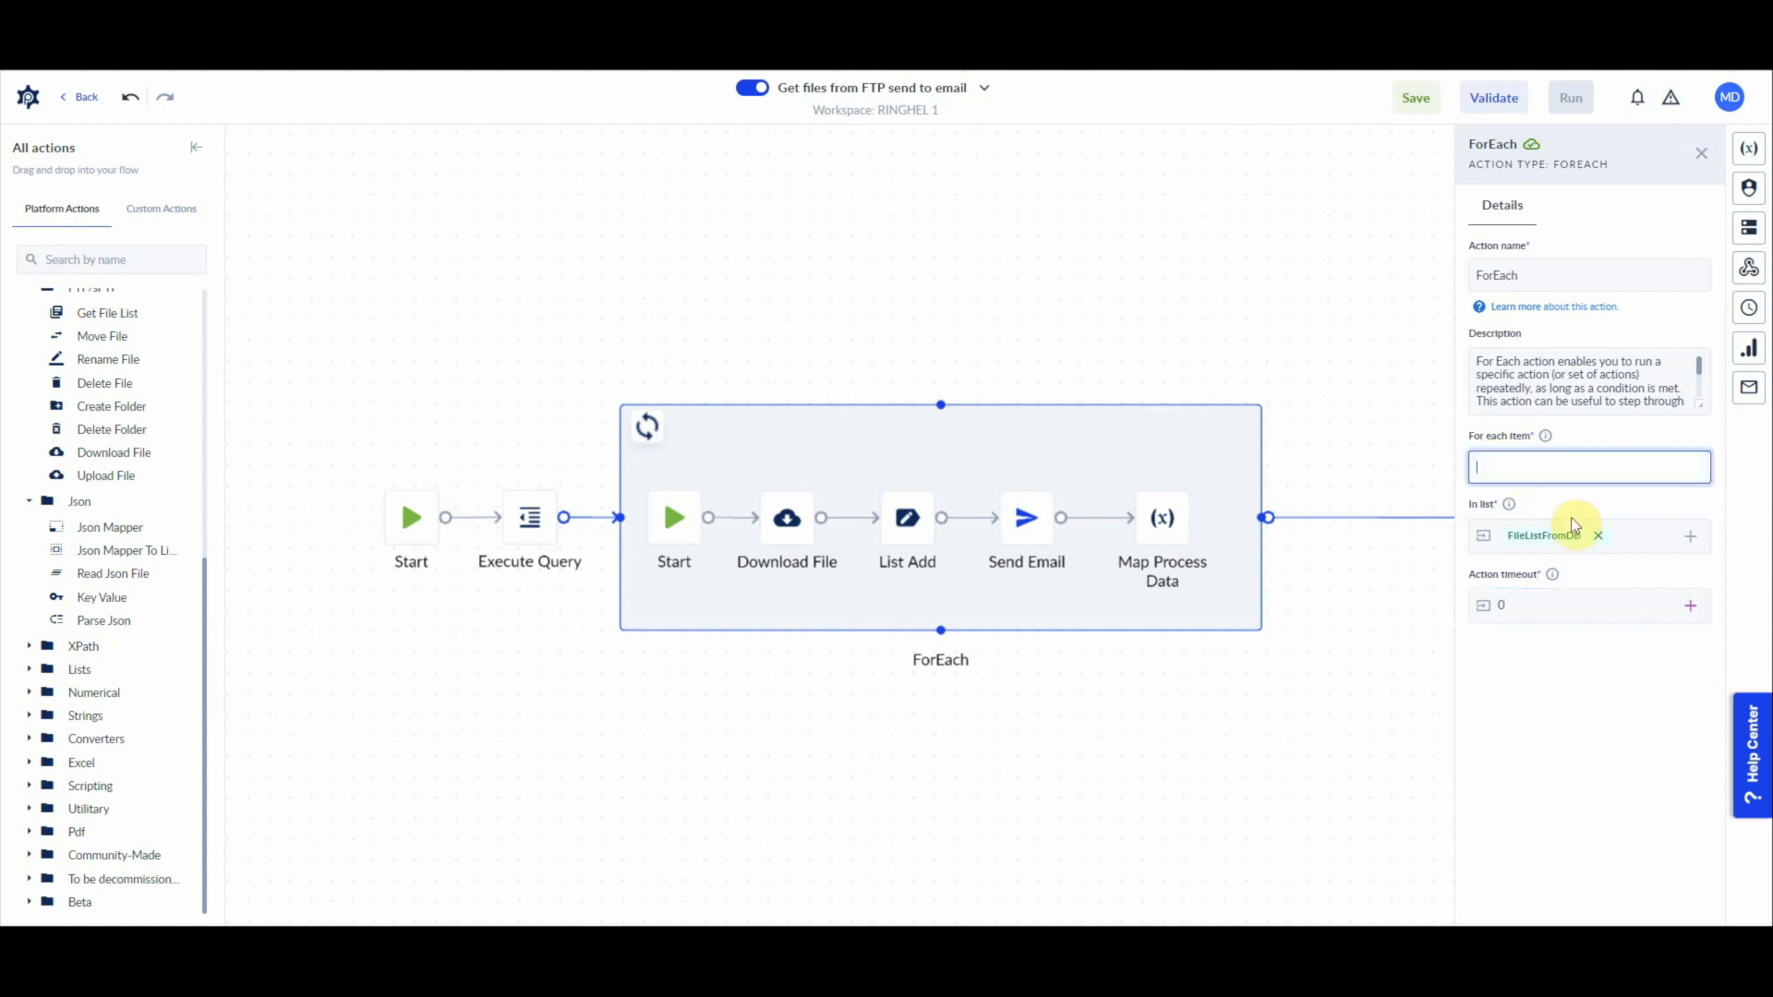
click(1511, 469)
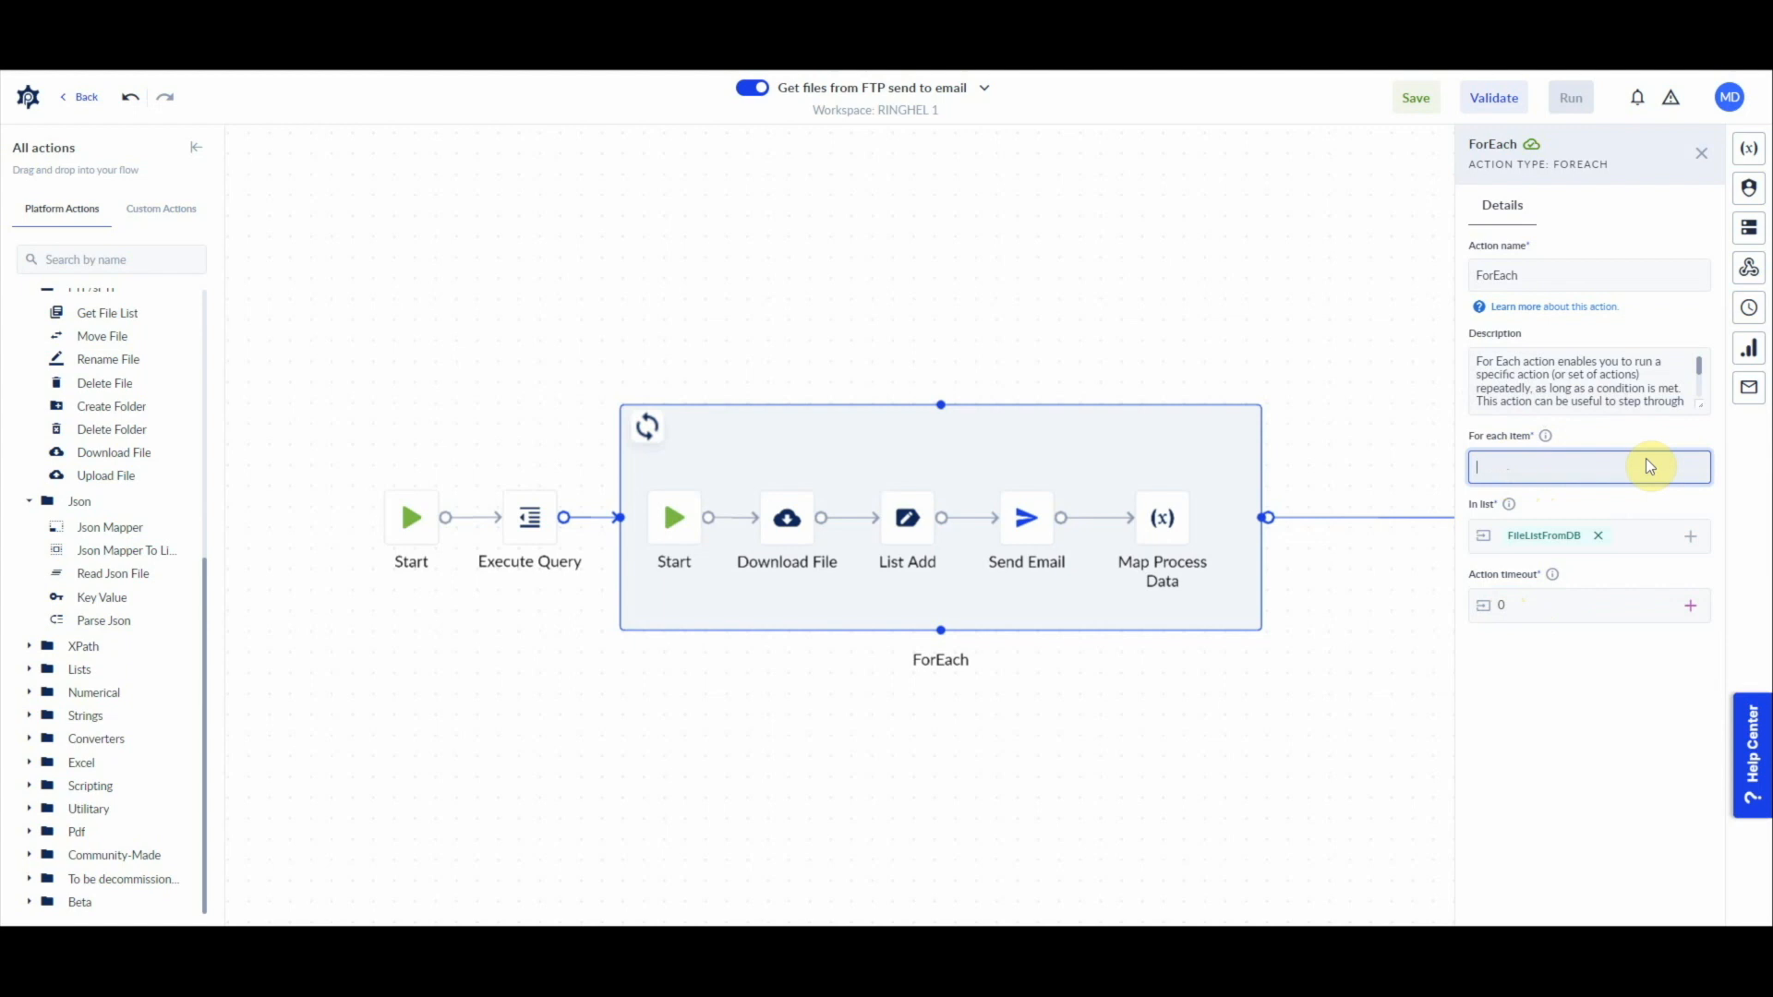
text(file)
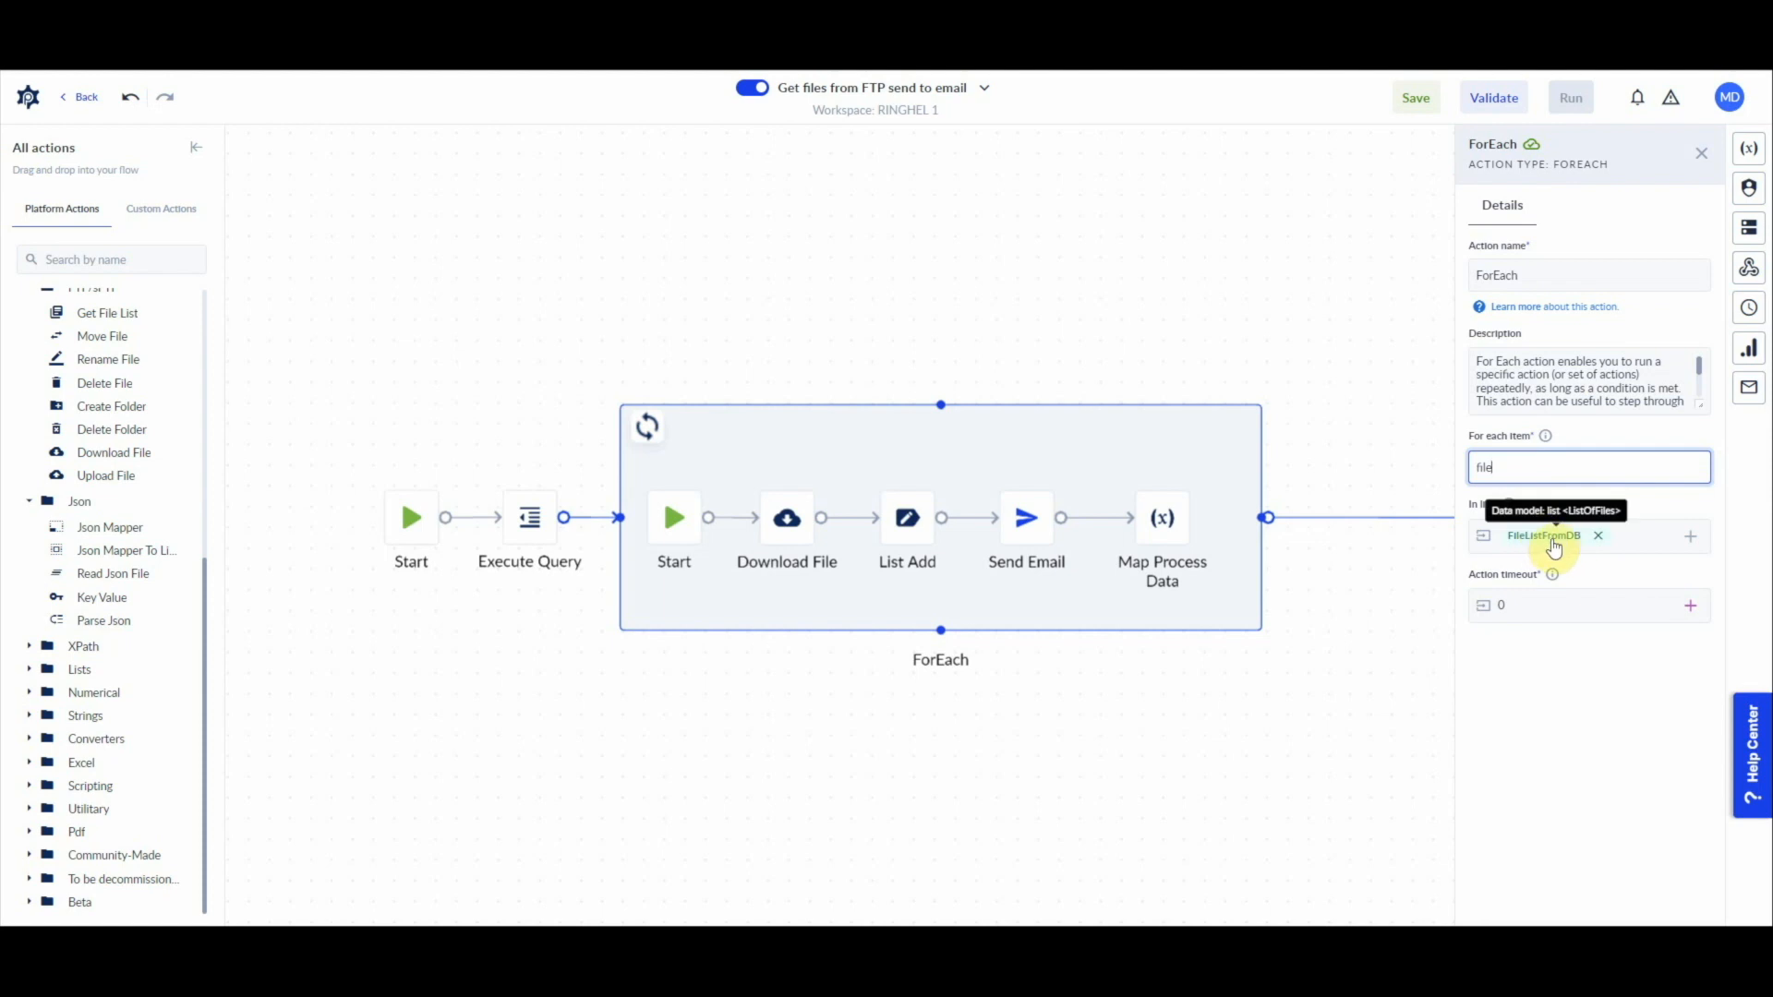
double_click(1484, 467)
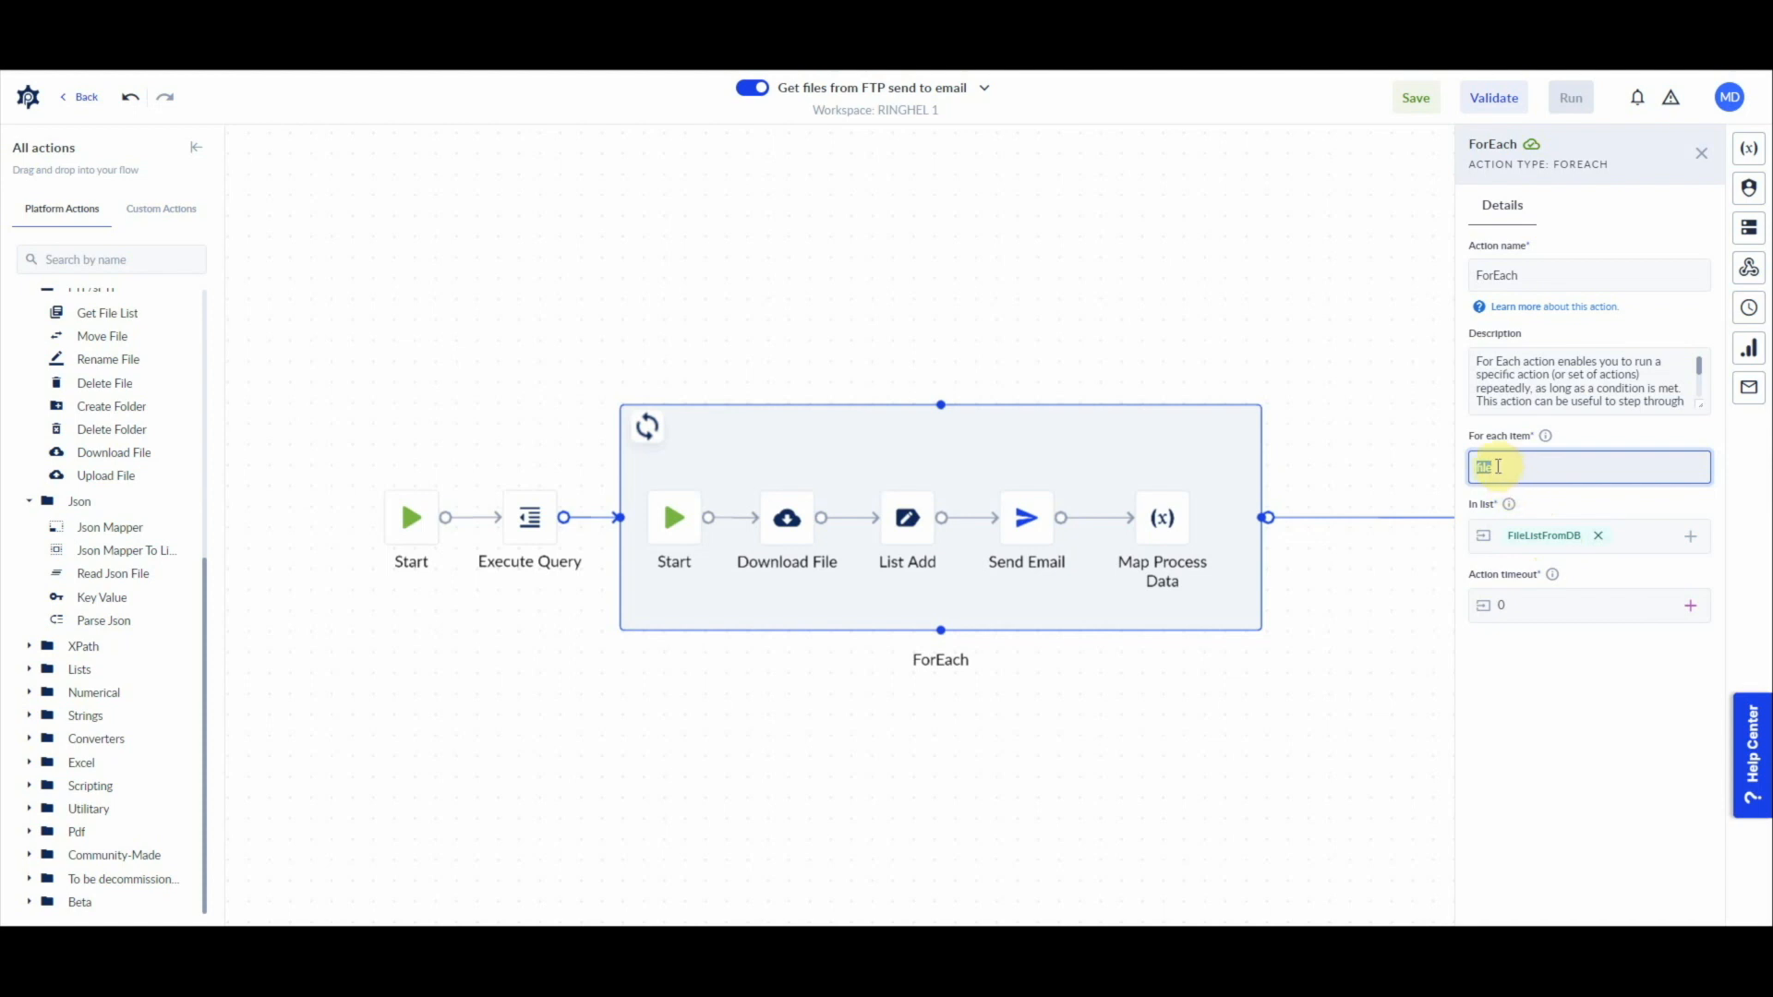
click(1748, 148)
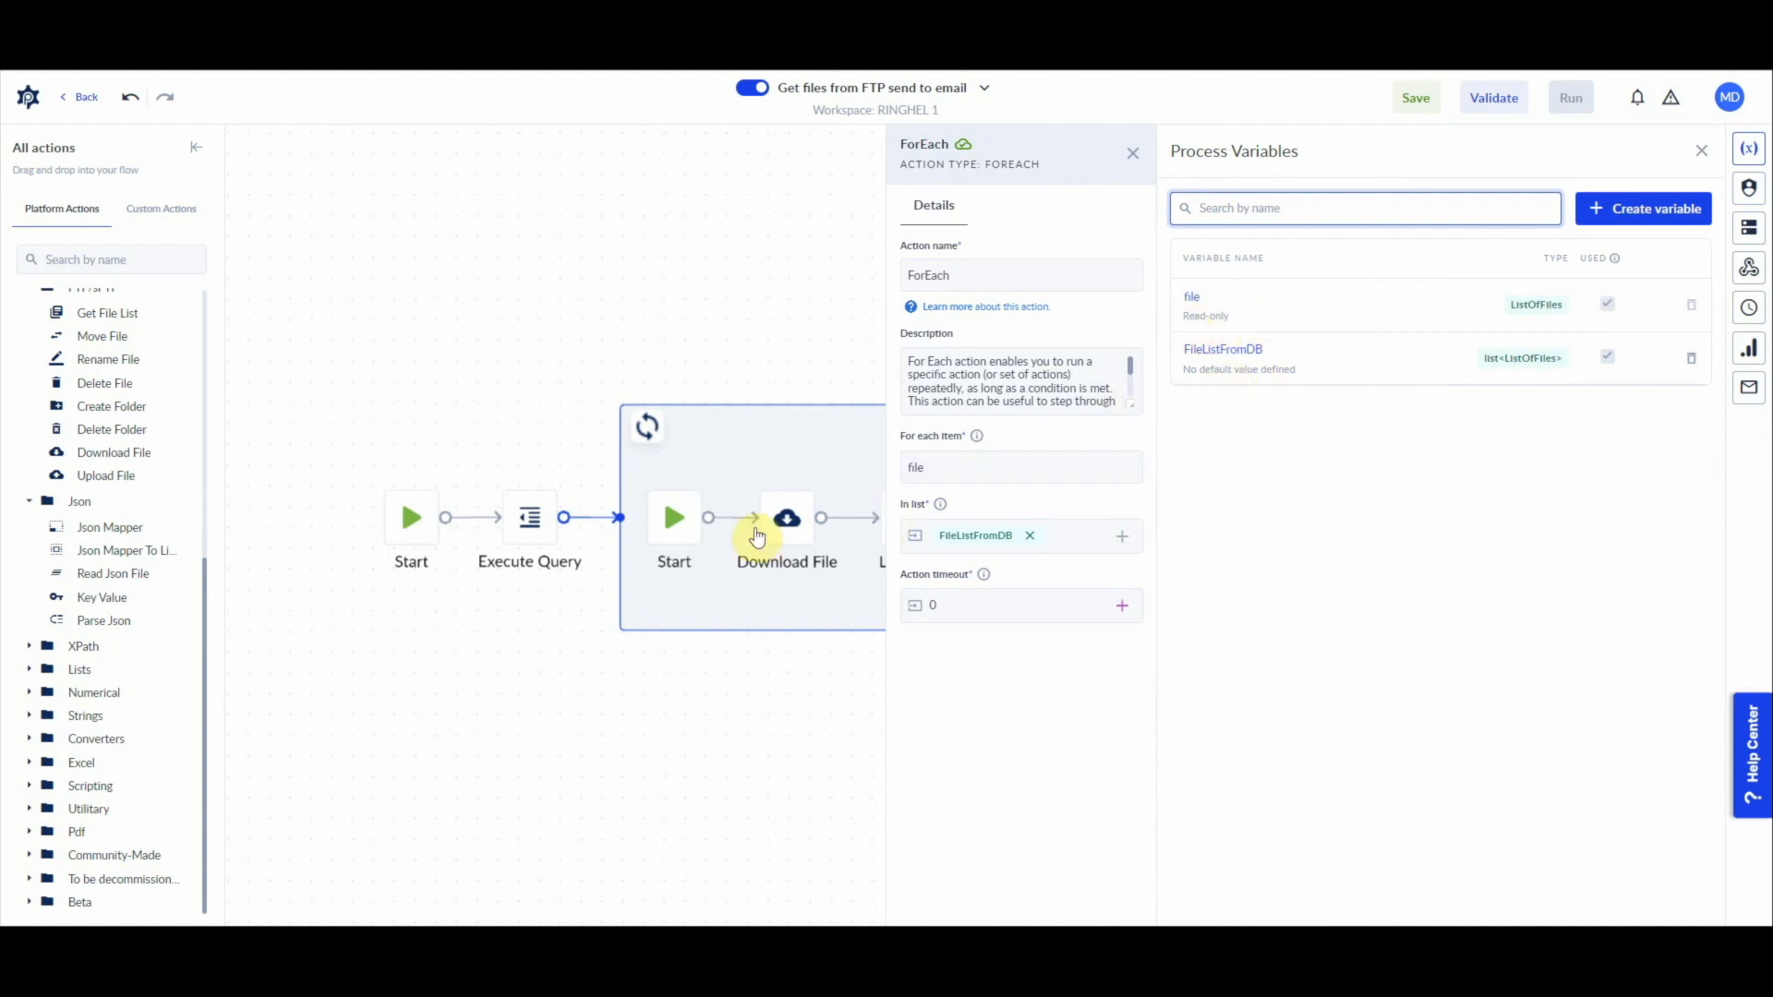
click(831, 462)
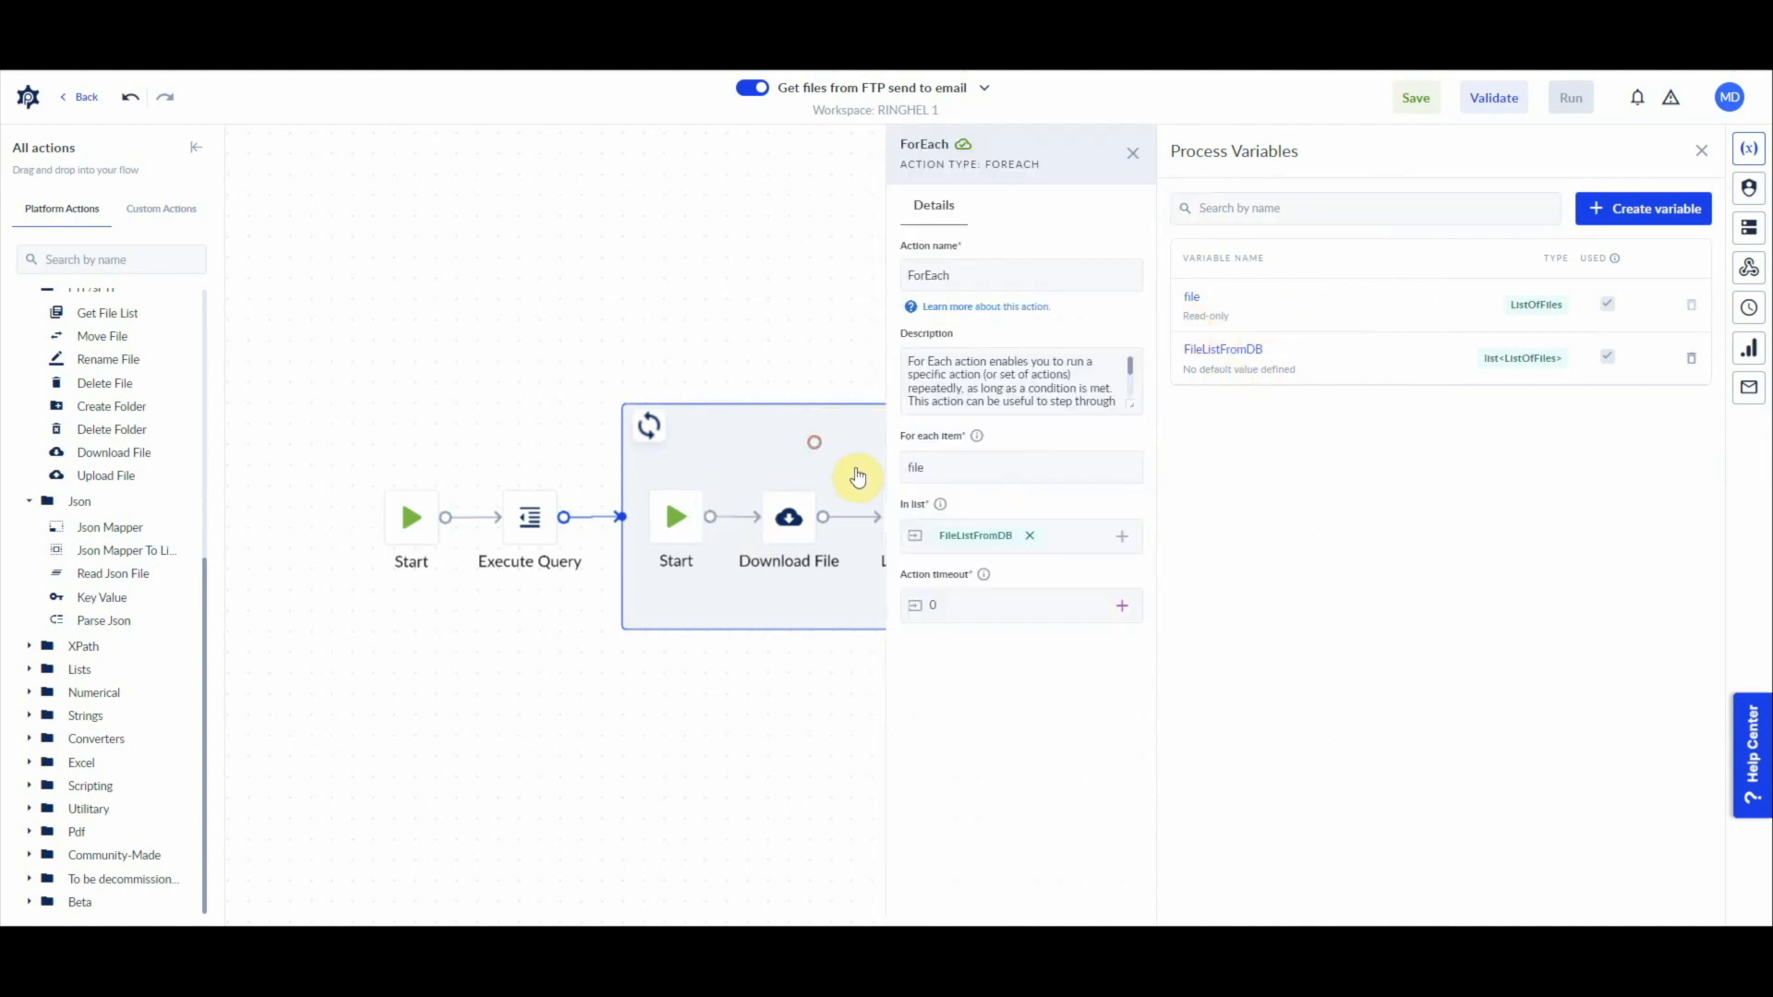
click(823, 328)
Step: Set the Download File action's FTP server to HR_UC_SFTP and its source folder to /
click(788, 517)
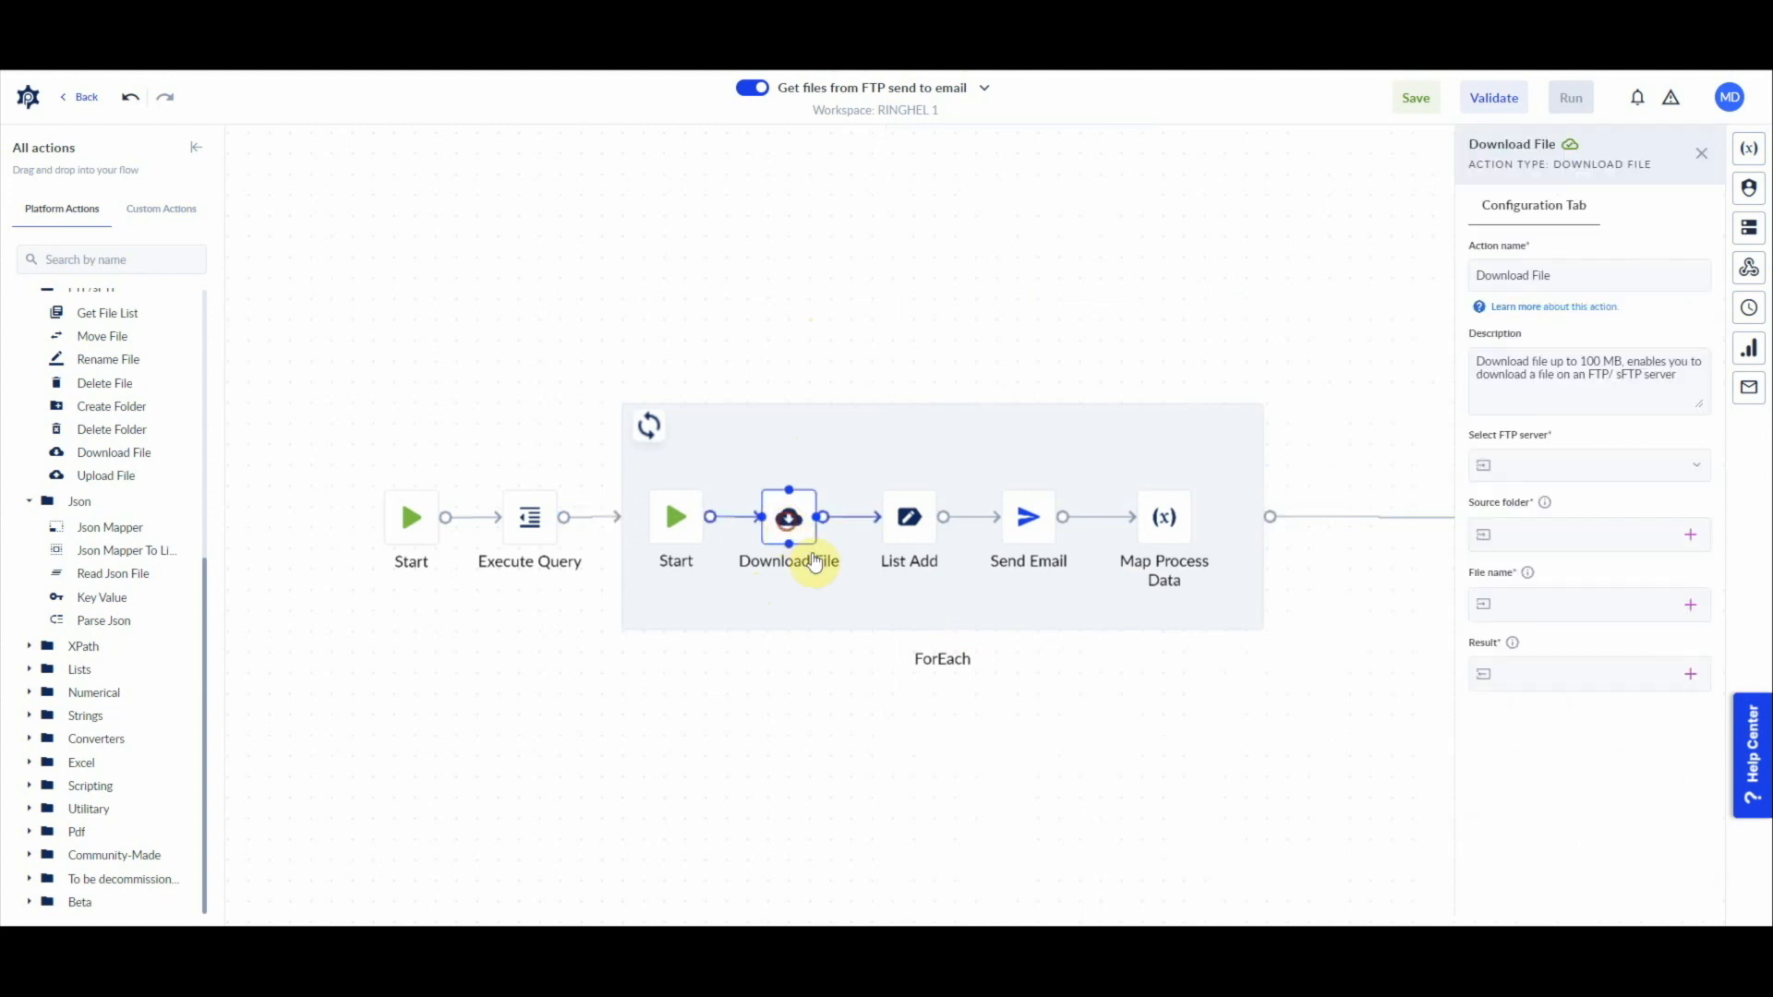
click(1693, 474)
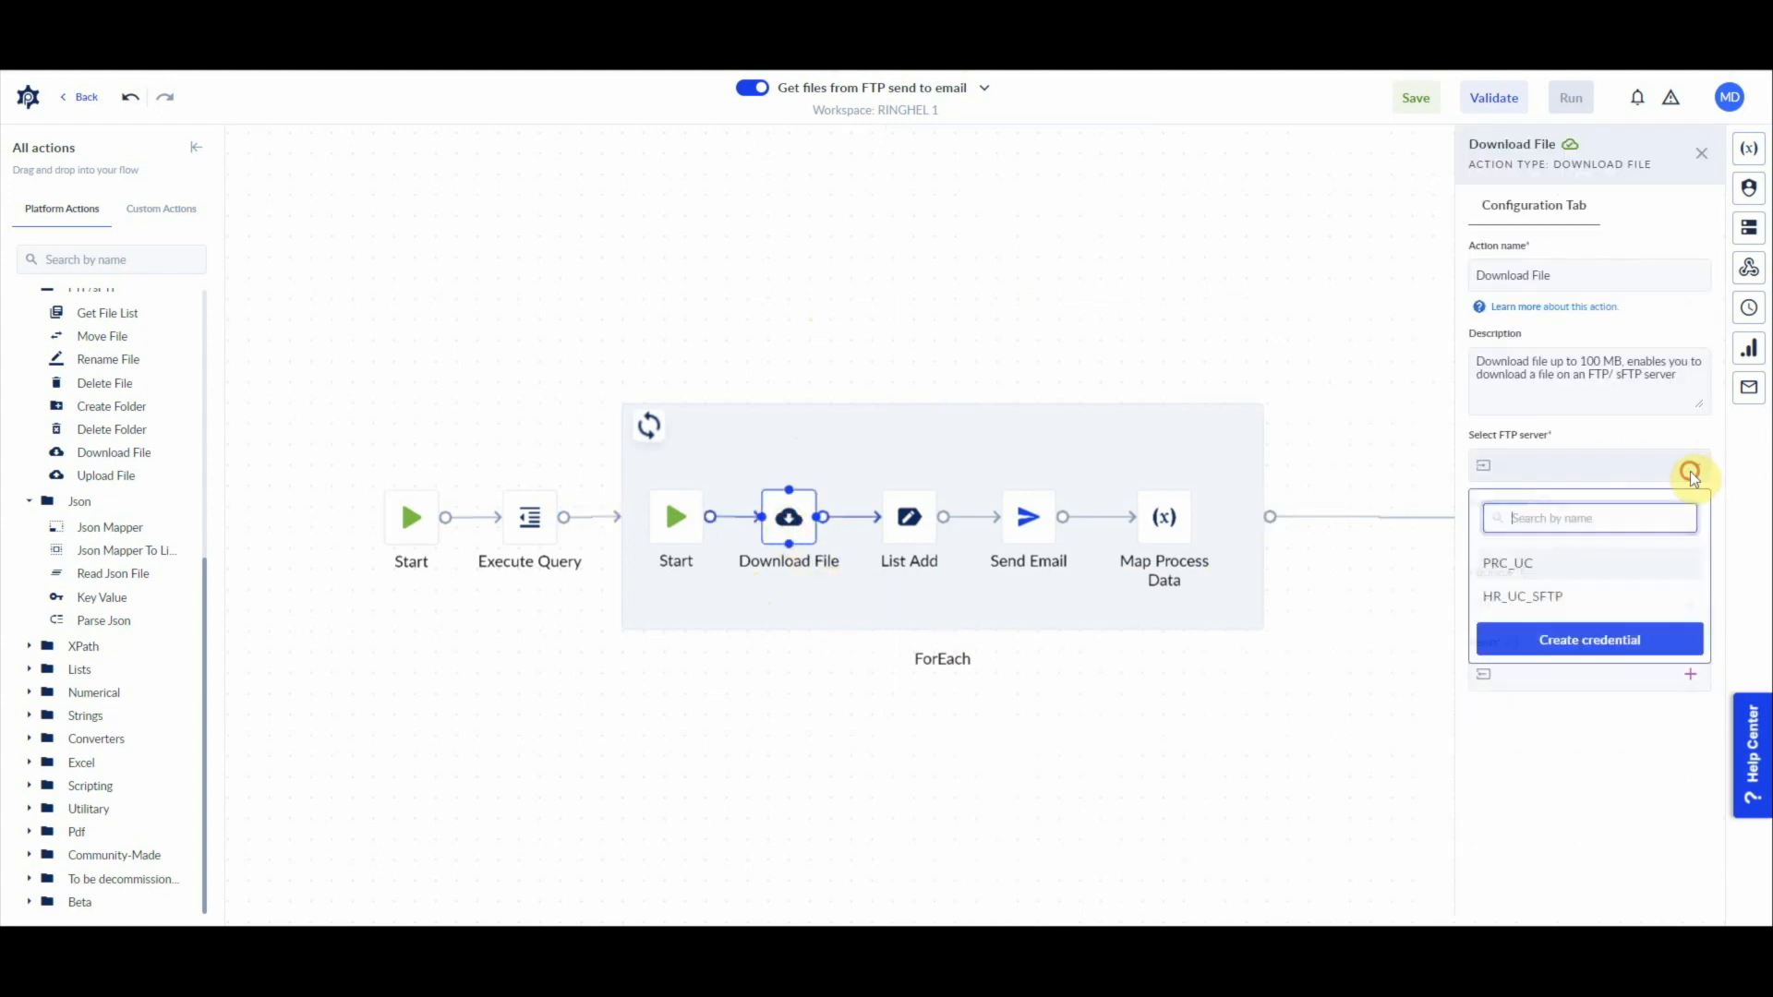
click(1535, 602)
click(1581, 537)
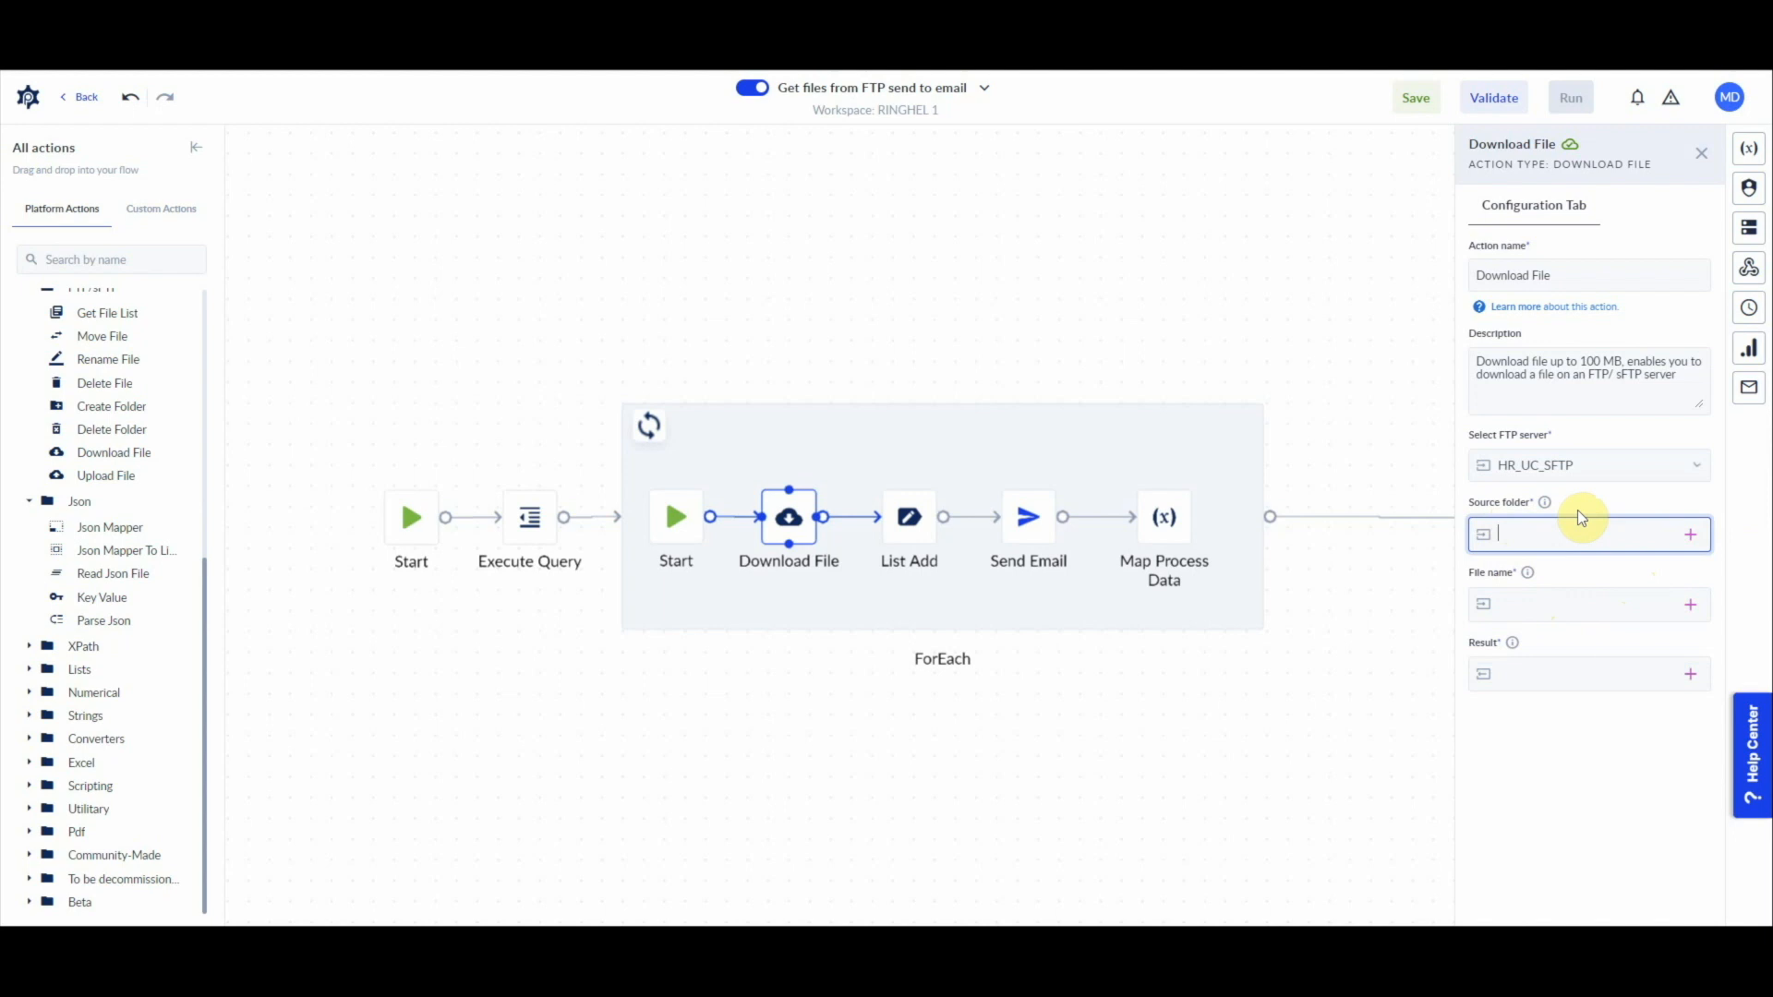
mouse_move(1547, 507)
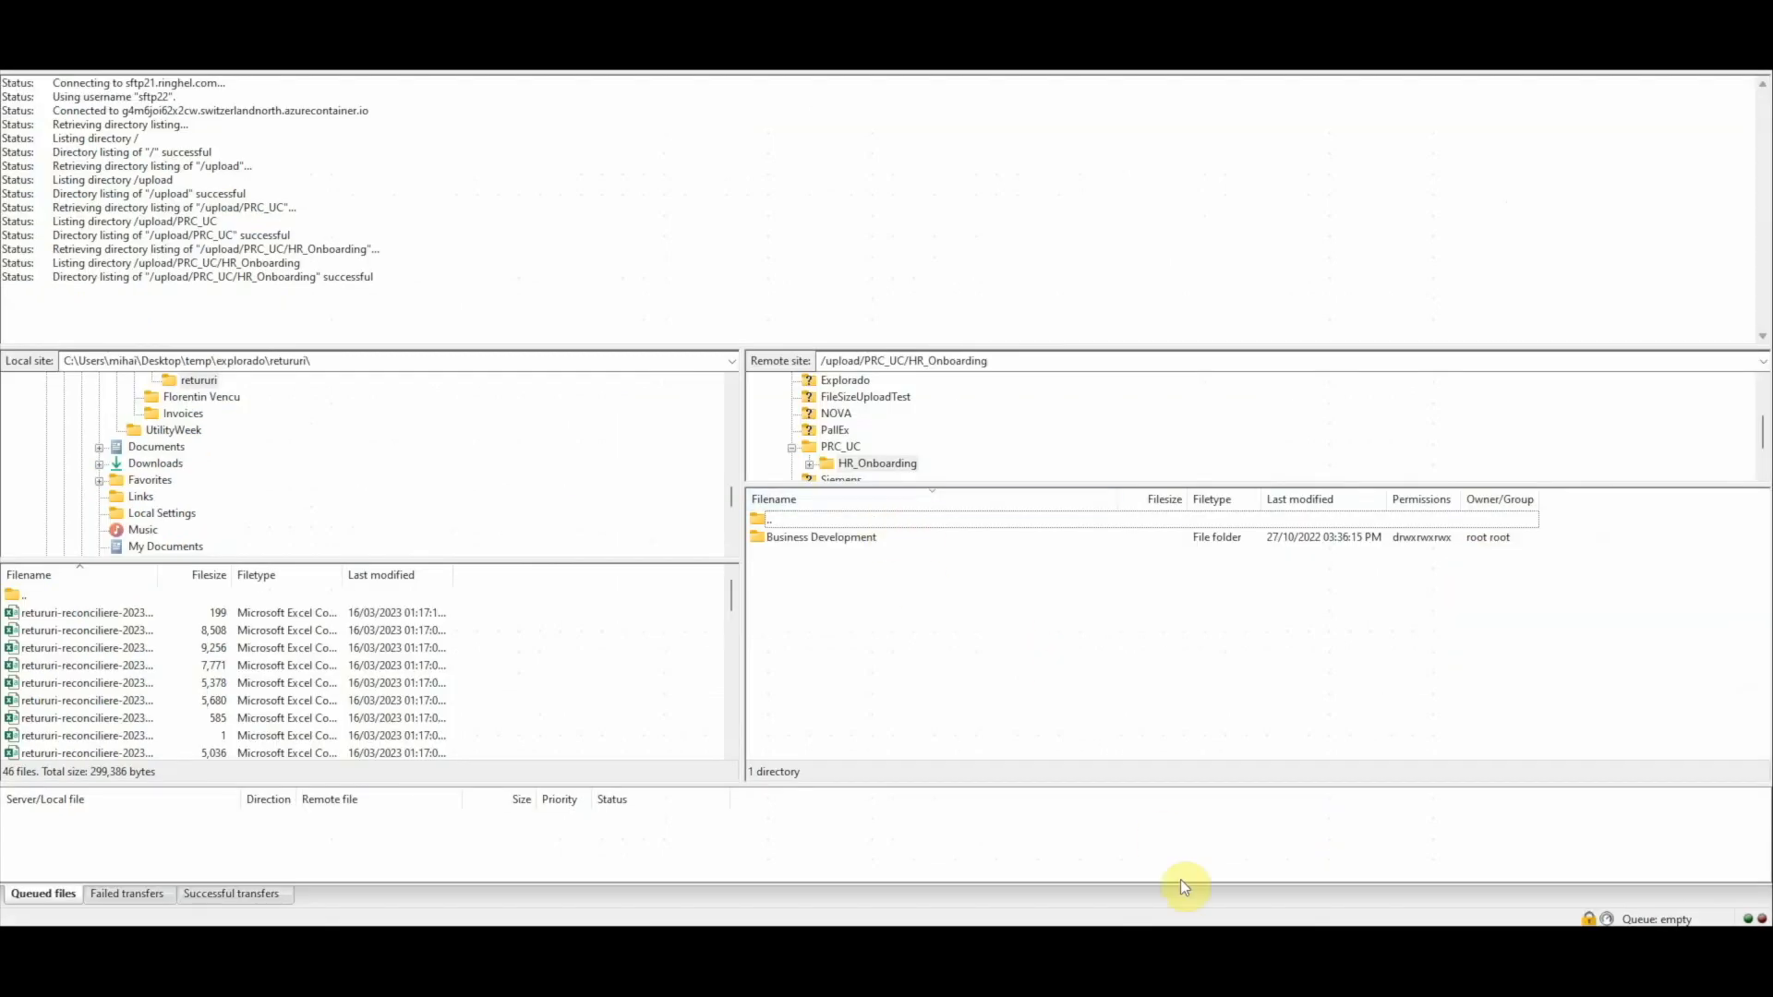
mouse_move(1107, 917)
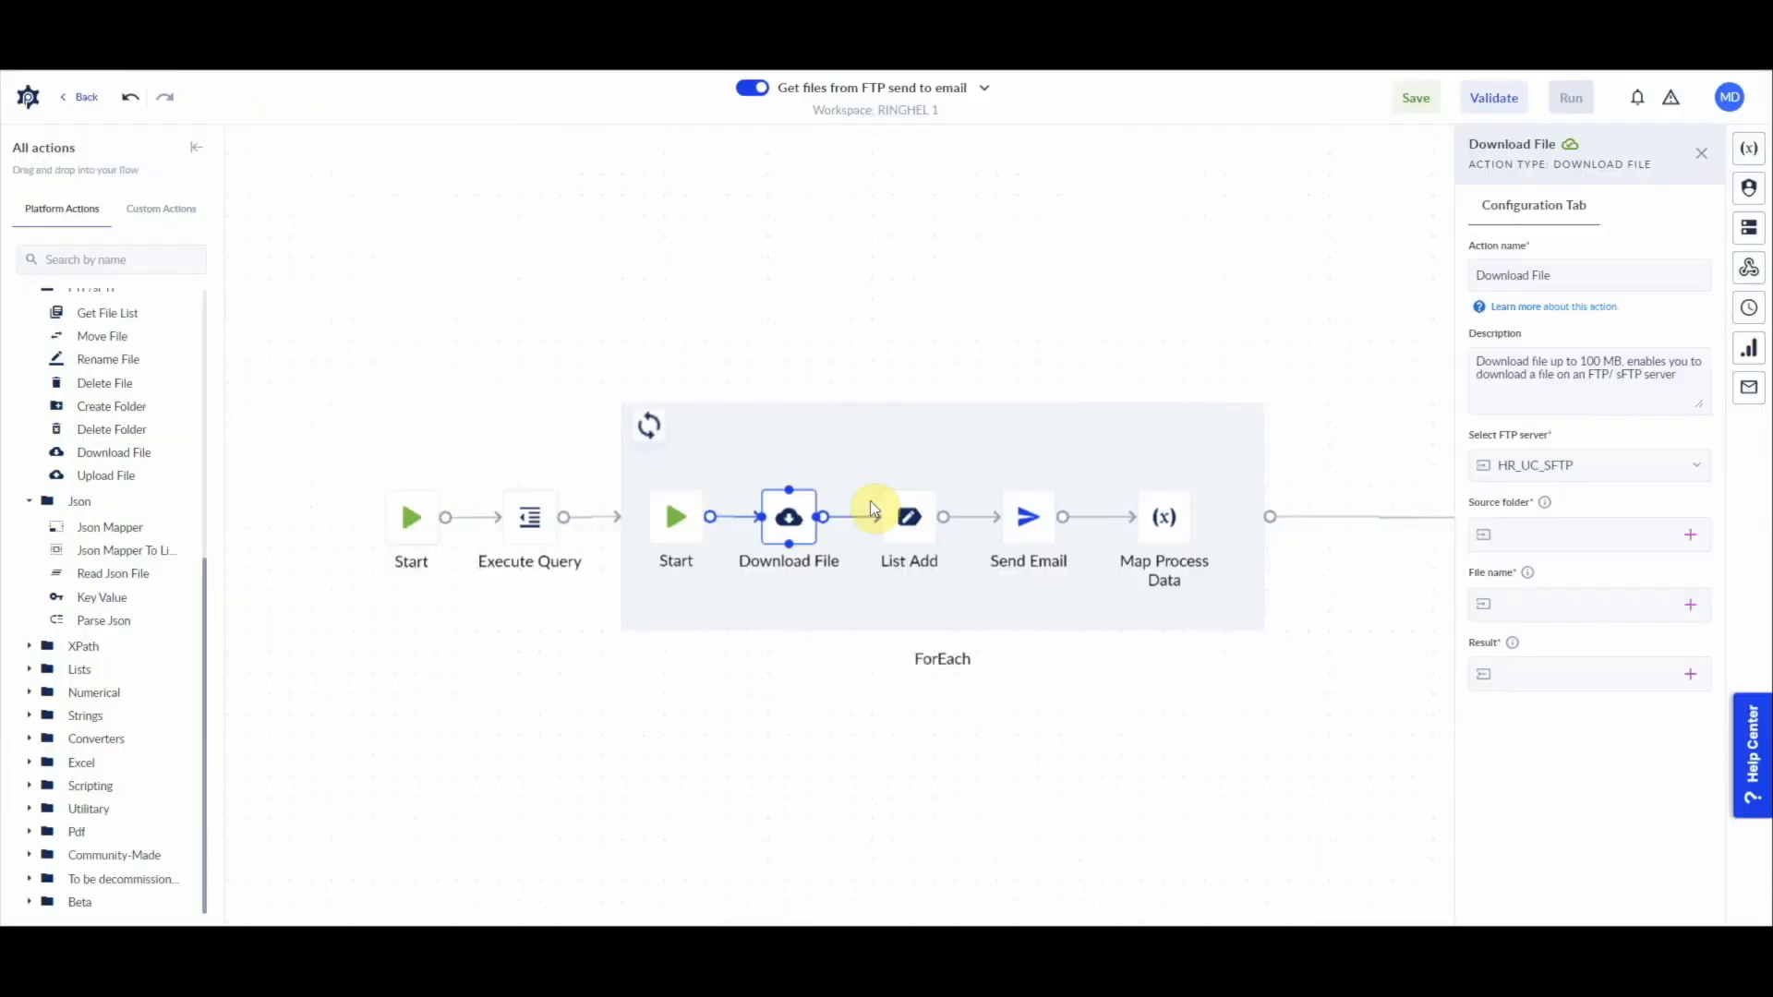
click(1576, 540)
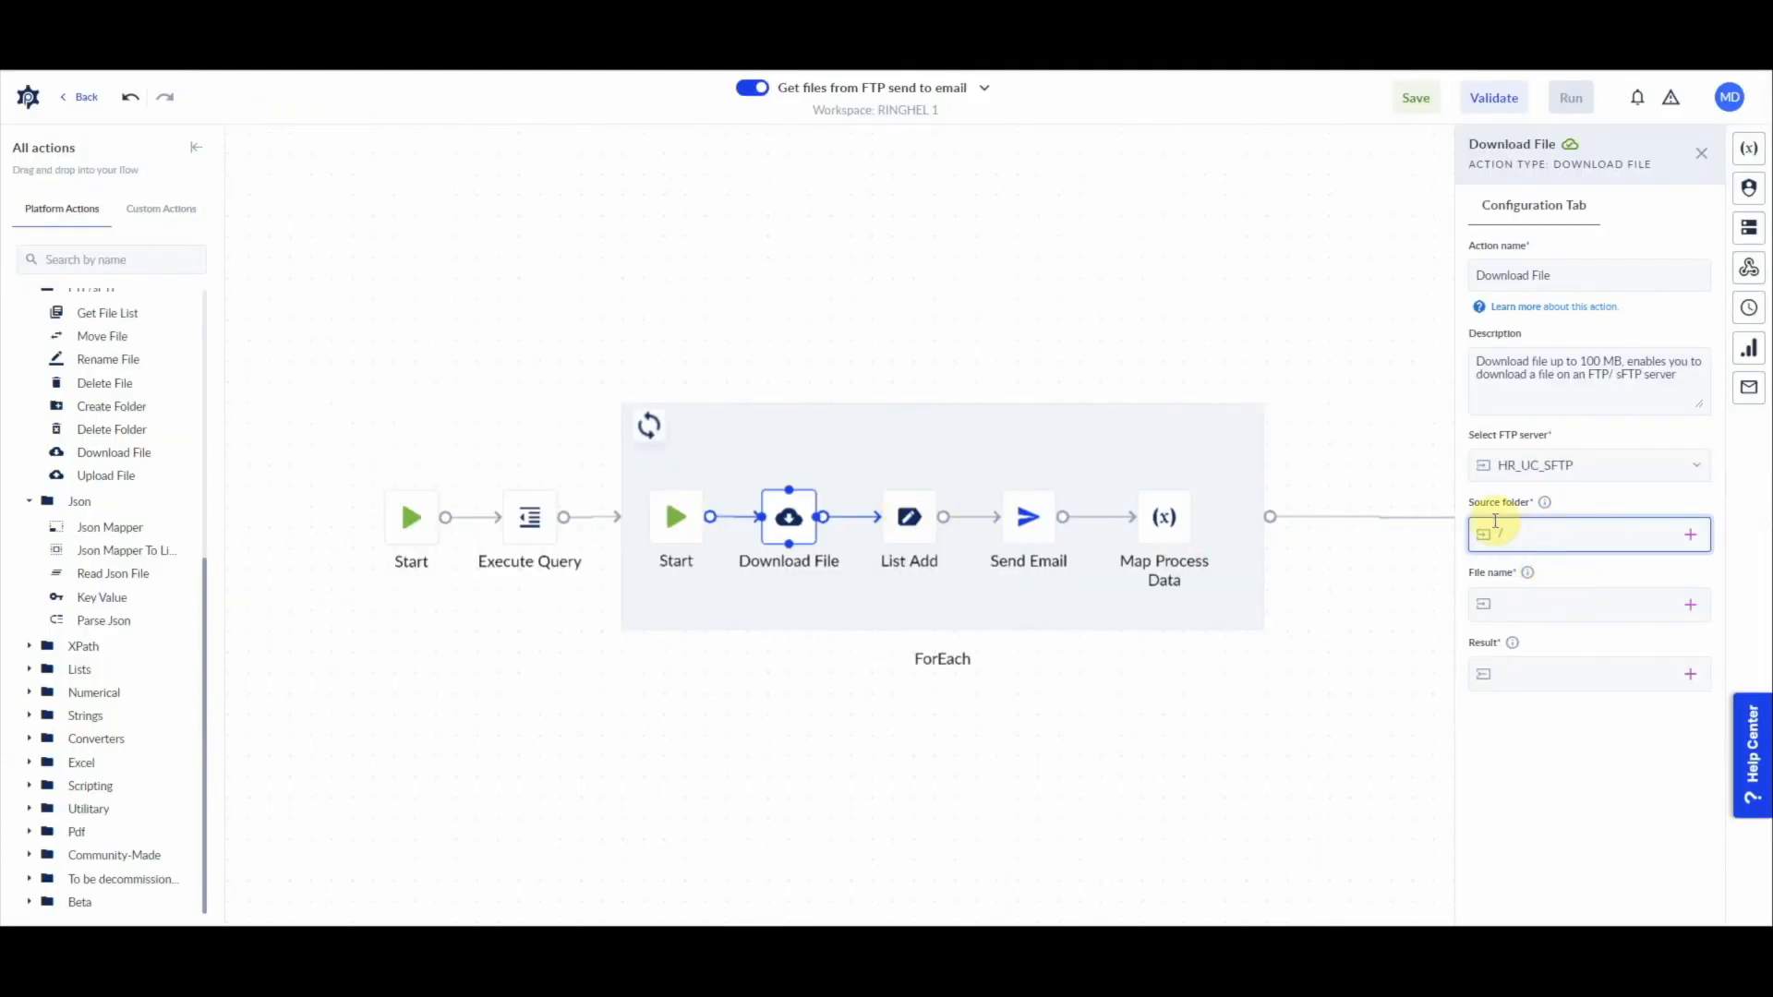
mouse_move(1543, 503)
Step: Use the filePath attribute of the loop's file variable as the Download File action's file name
click(1510, 605)
click(1691, 605)
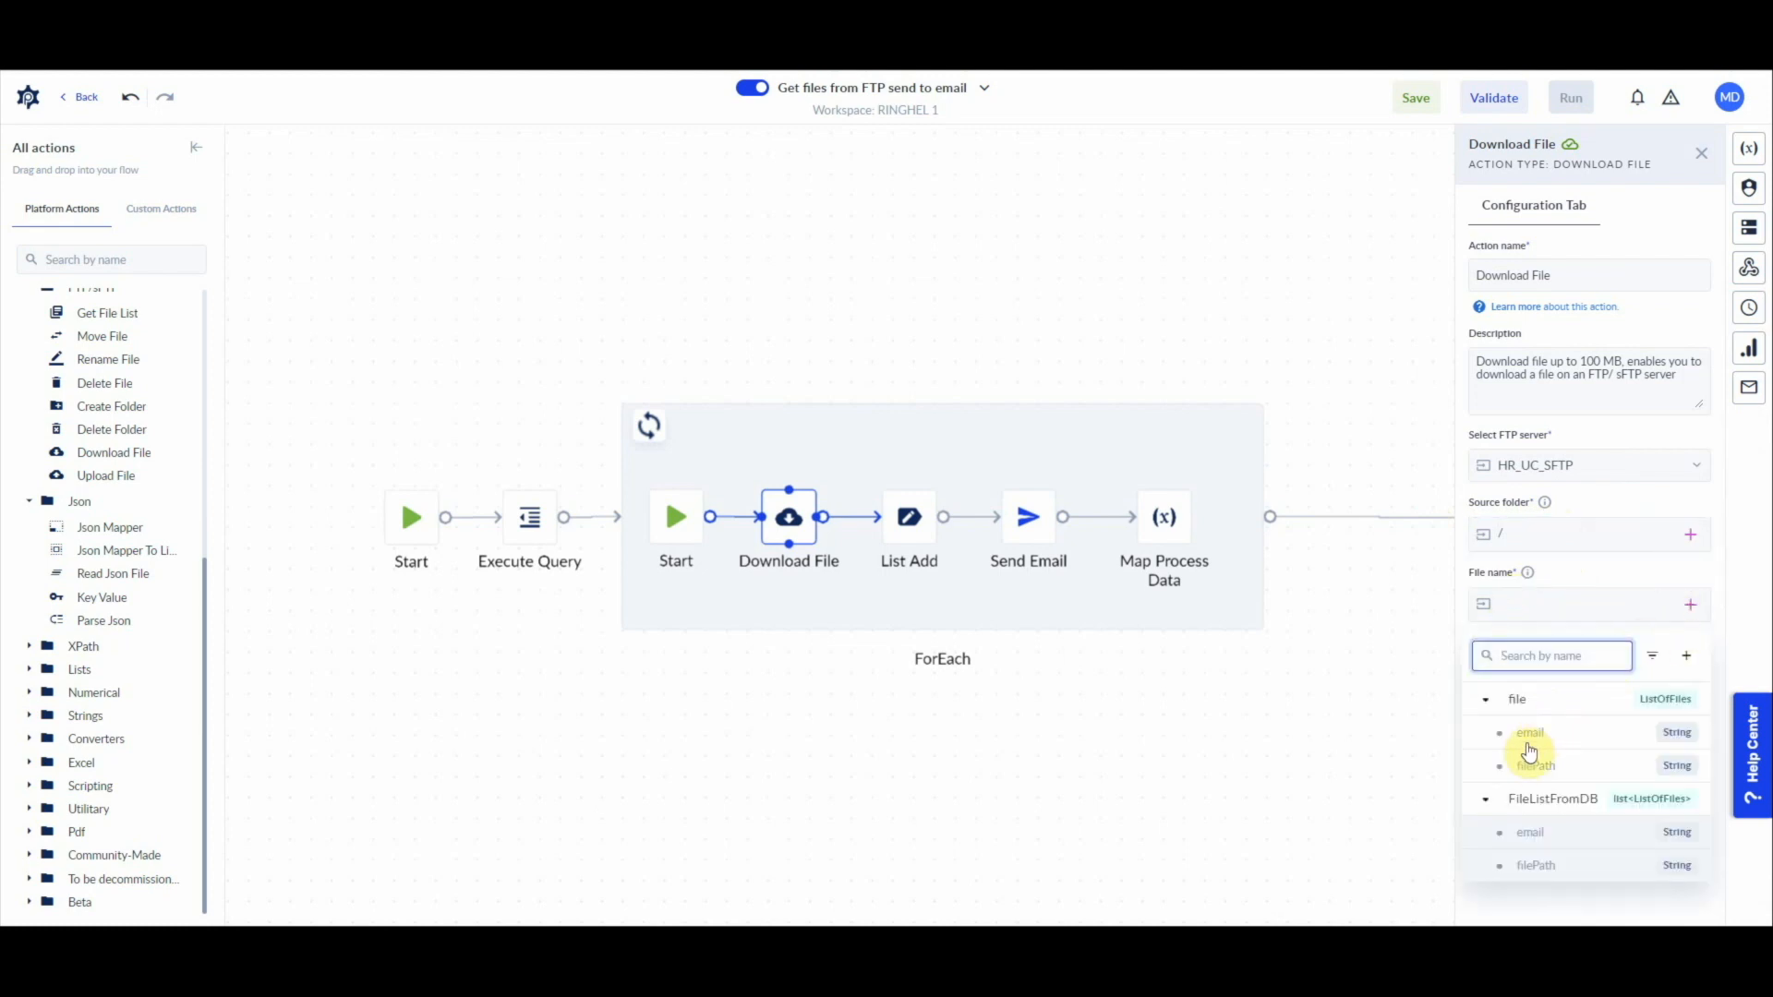
click(1564, 769)
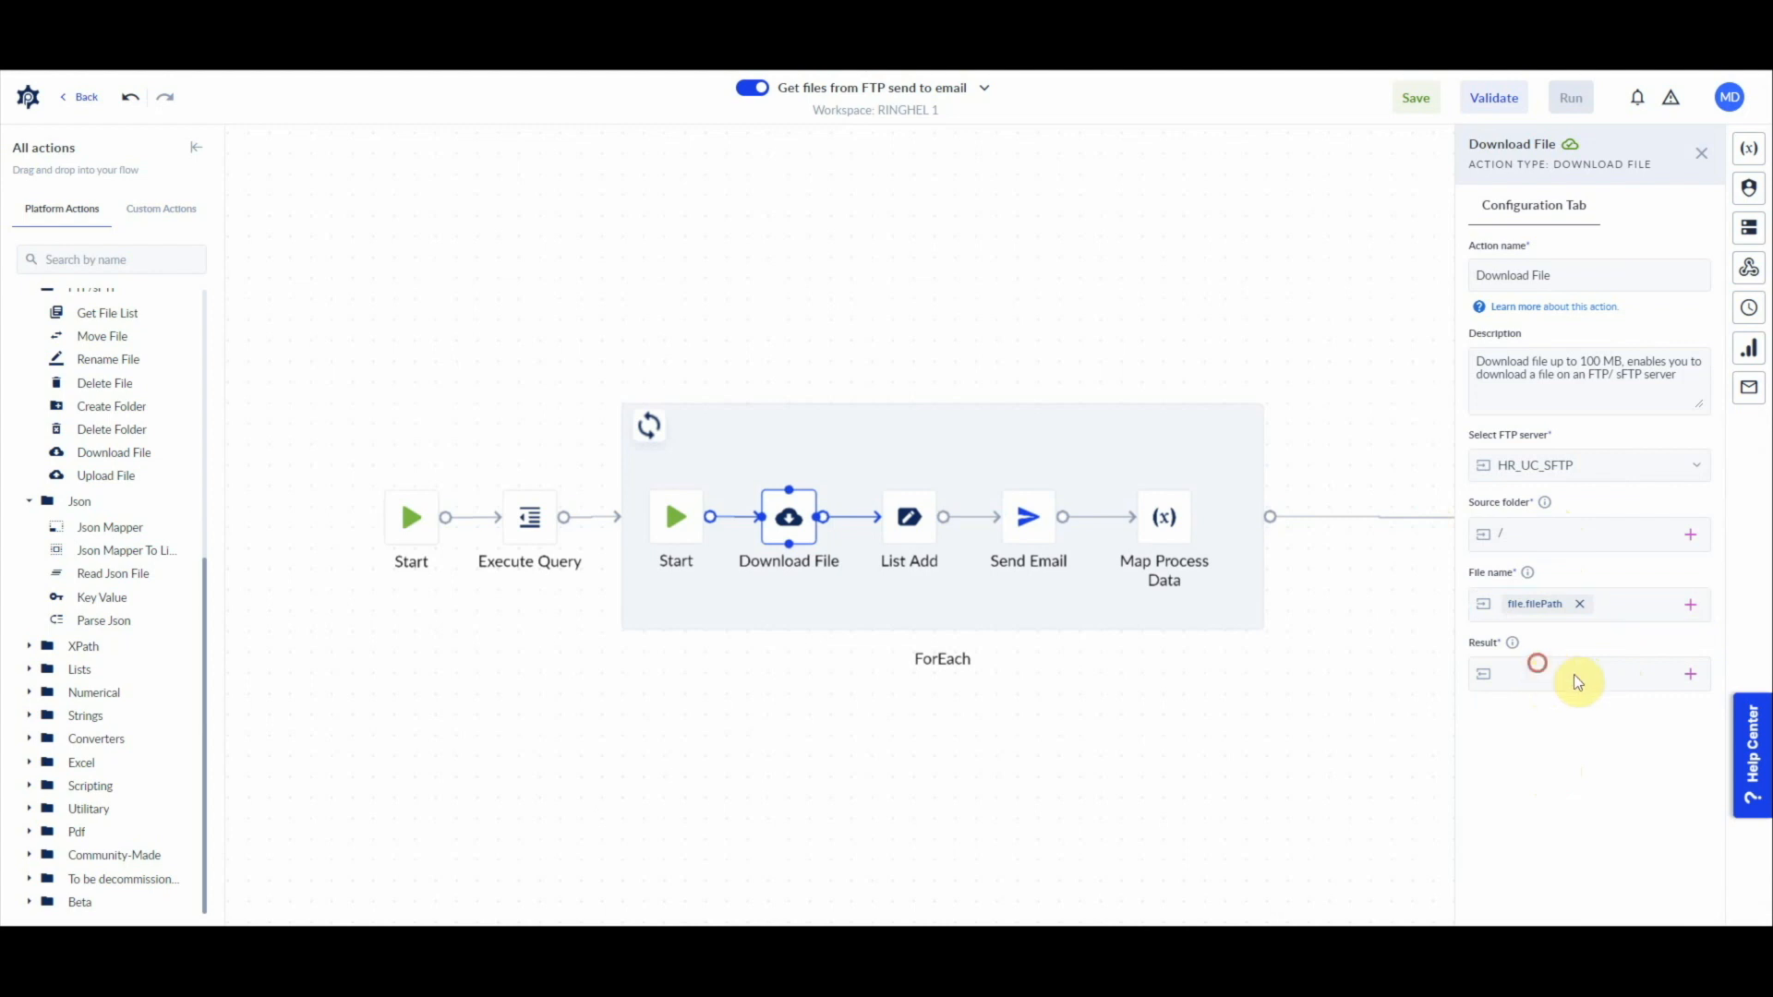
Step: Create a single-value File variable named fileFromFTP as the Download File action's result
click(1695, 681)
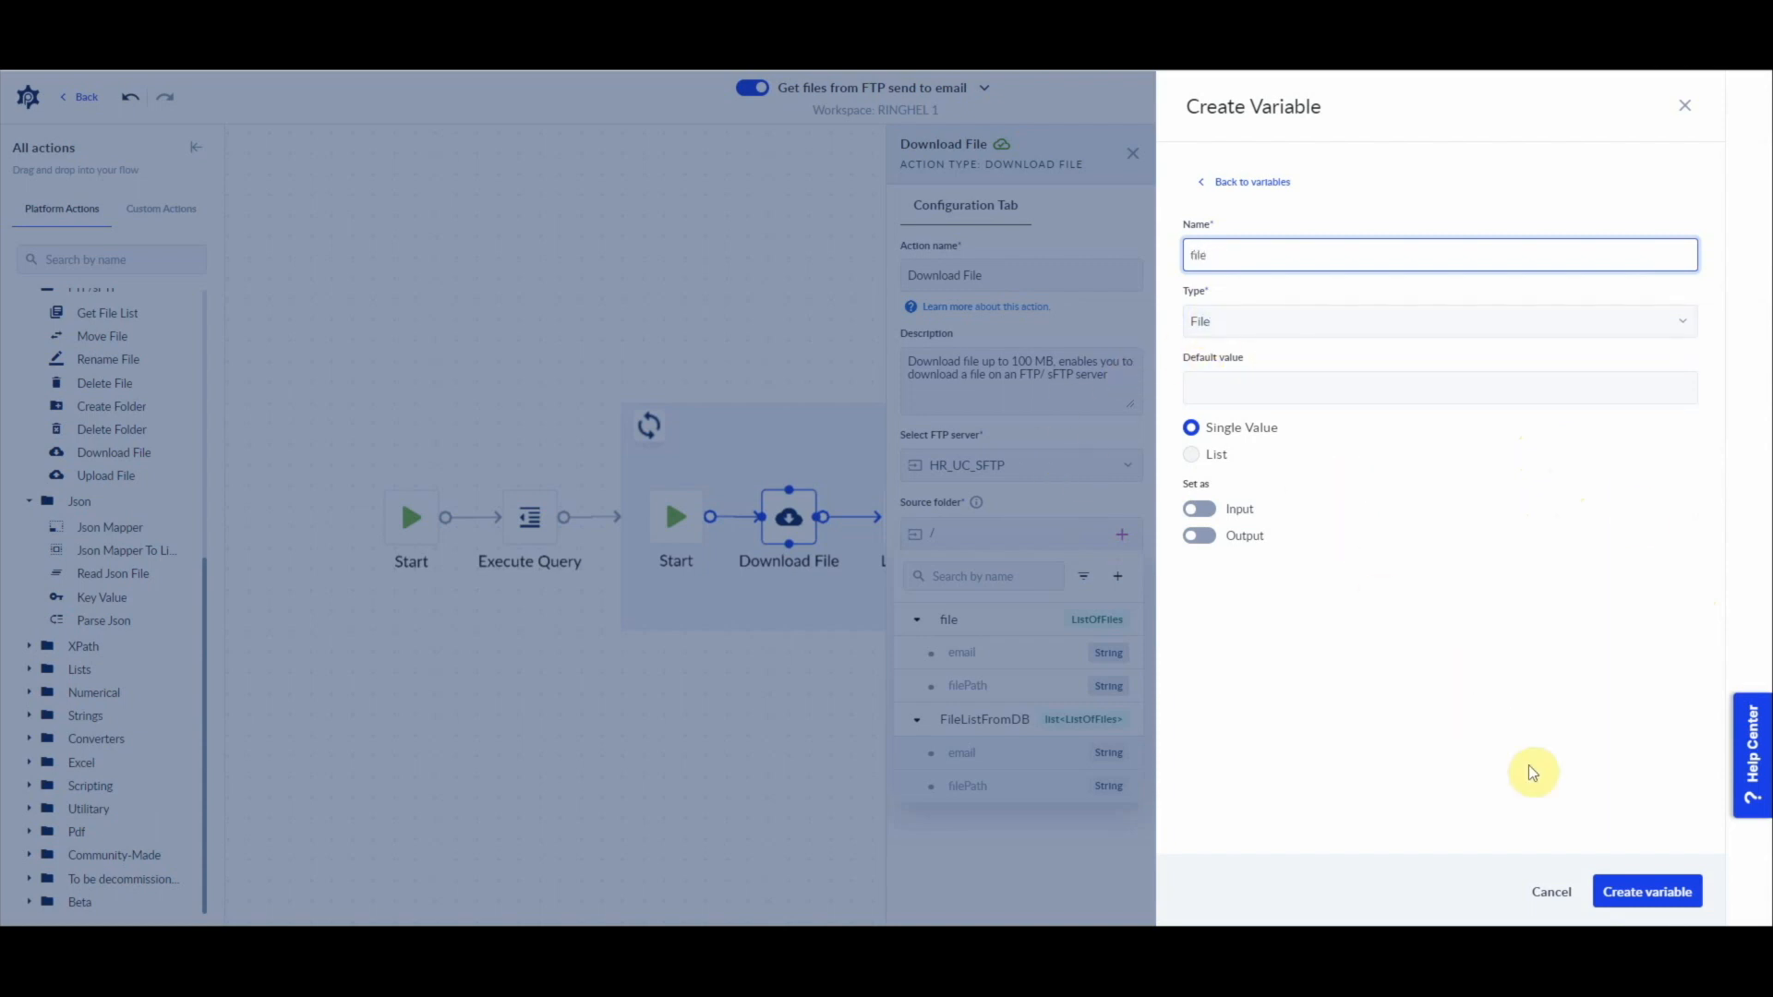
click(1649, 892)
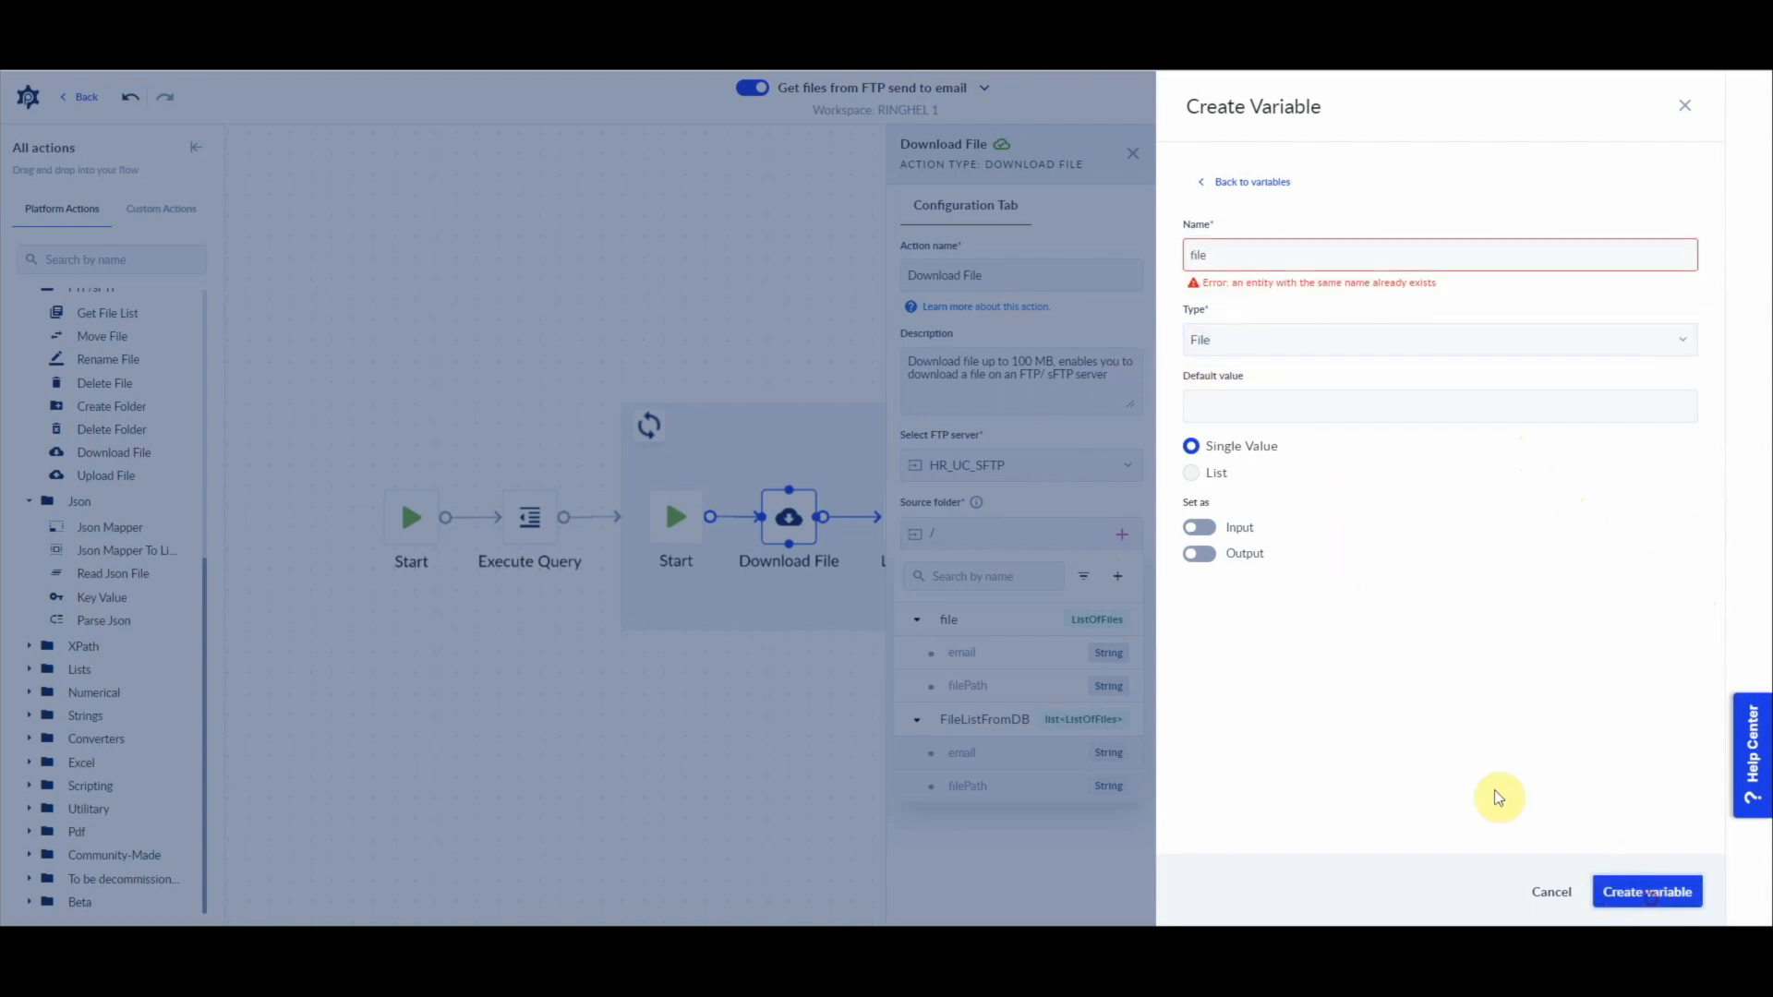
click(1227, 259)
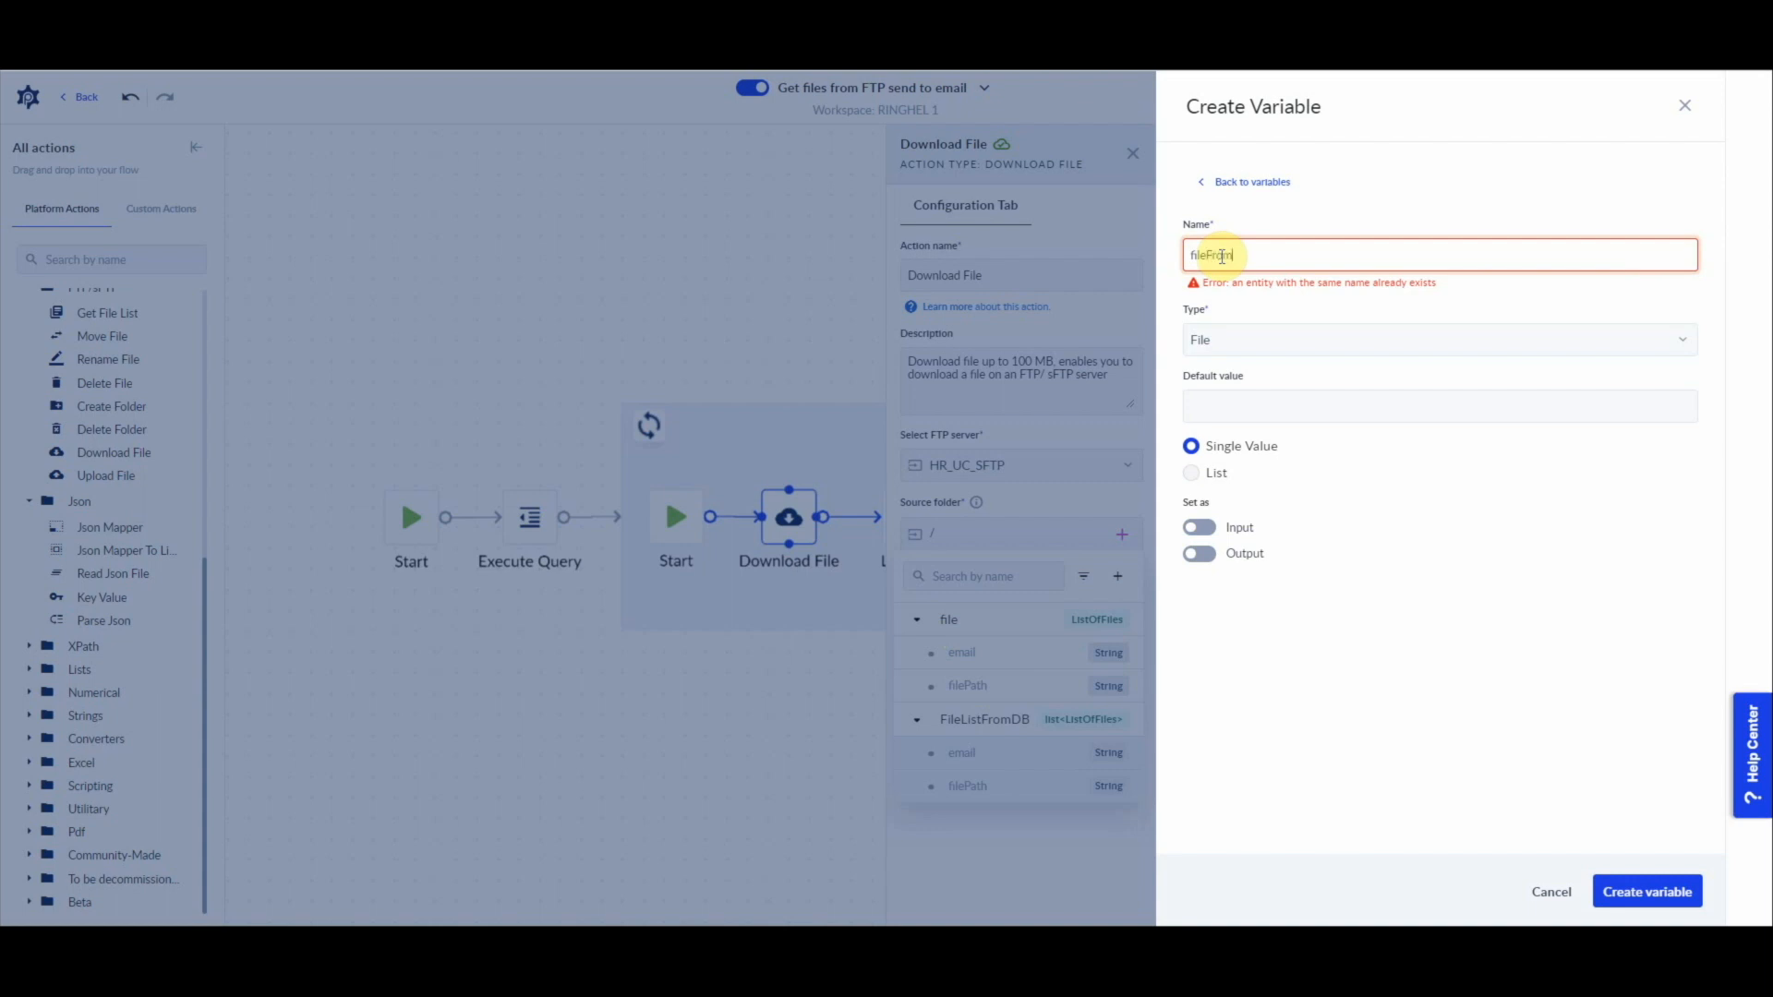
click(1618, 891)
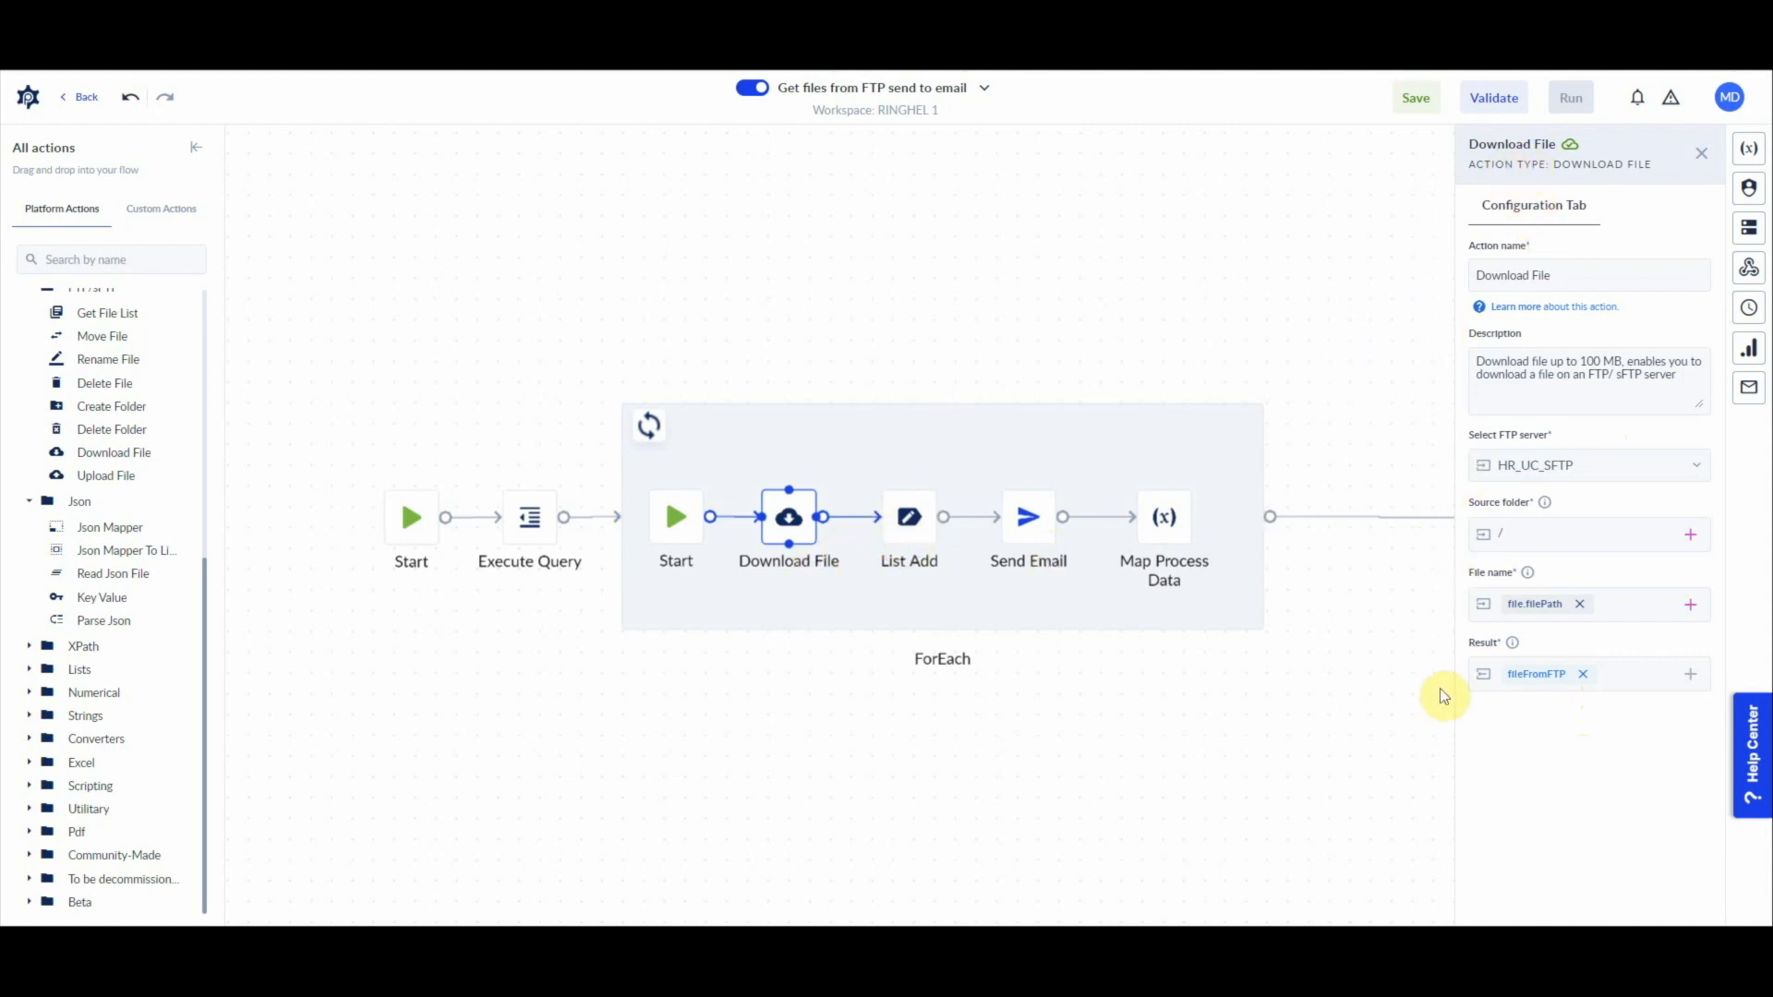
click(530, 526)
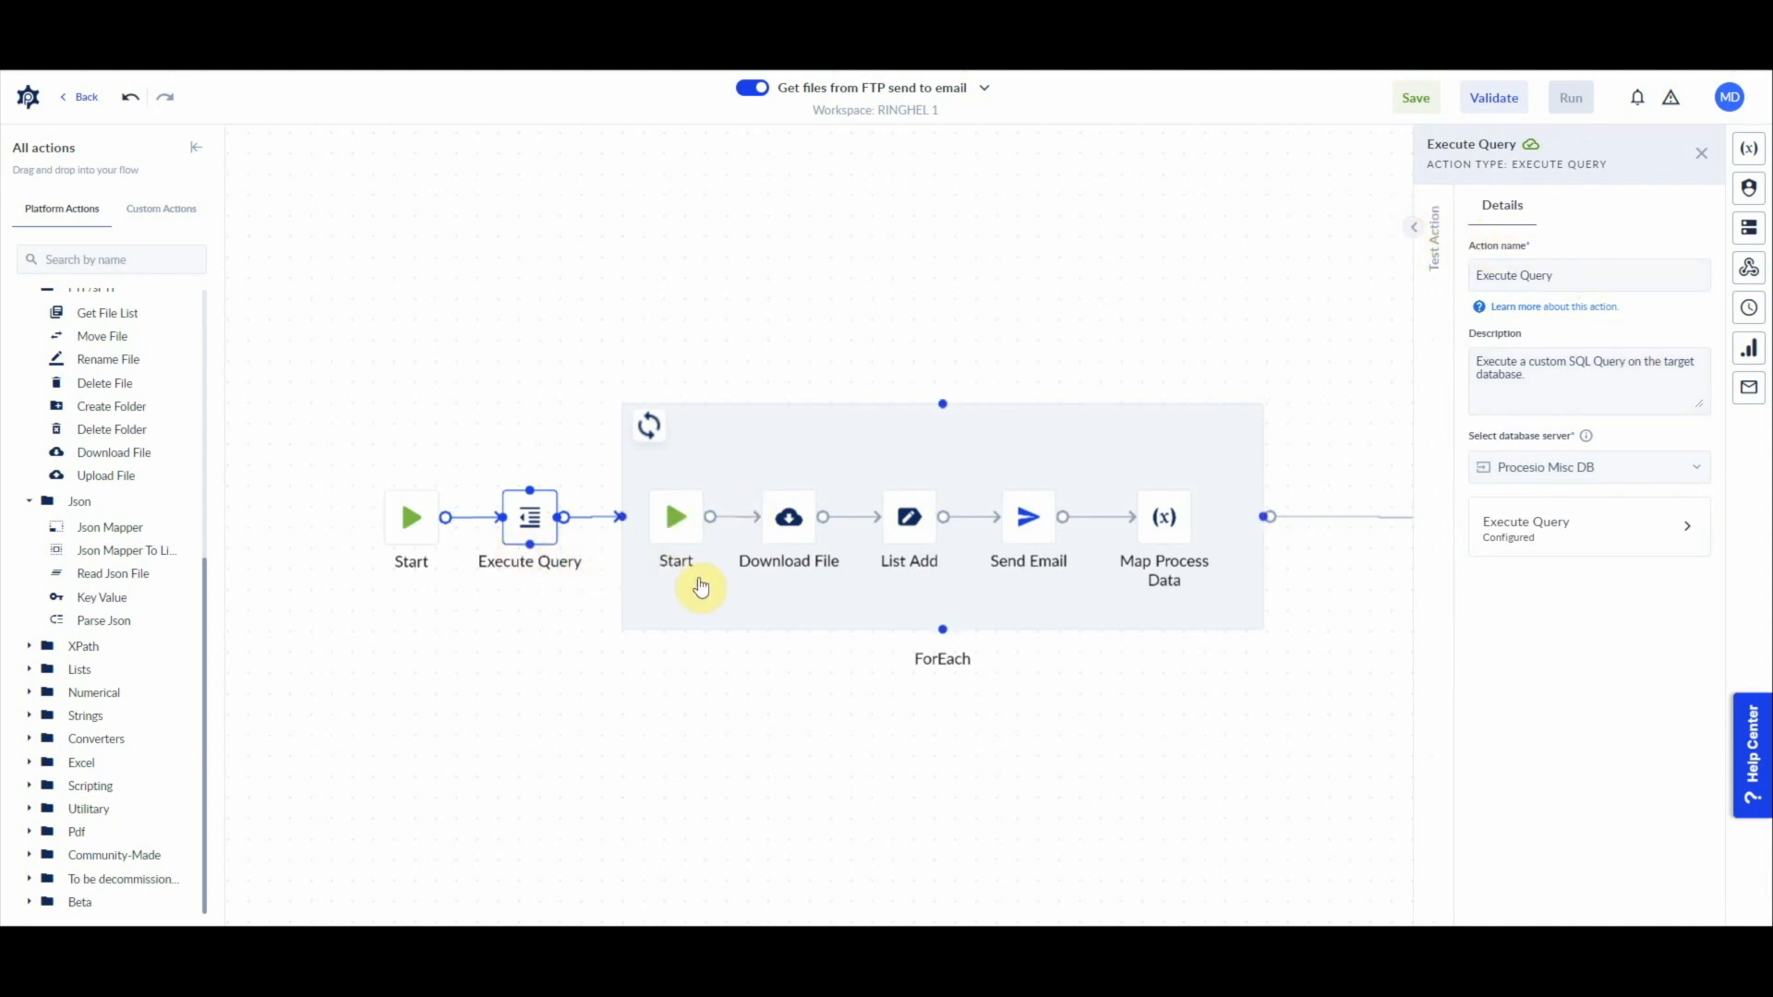
click(786, 518)
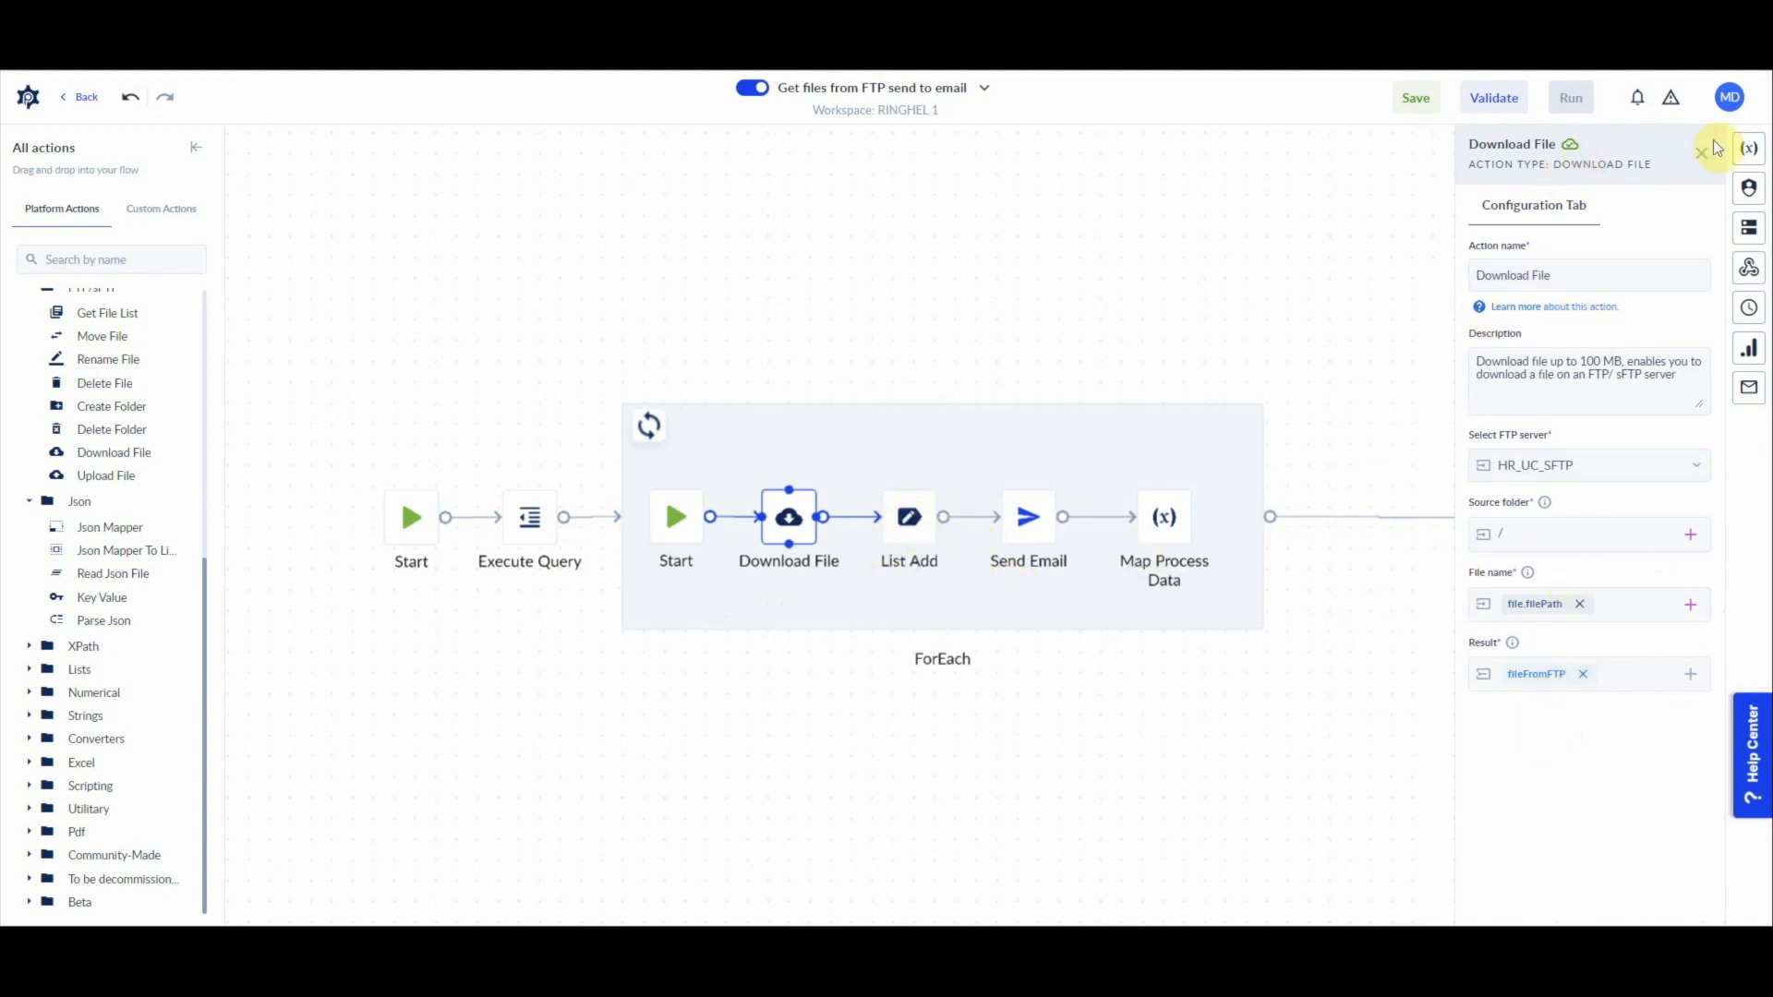
Step: Create a list variable named attachmentList of type File as the target list of the List Add action
click(910, 520)
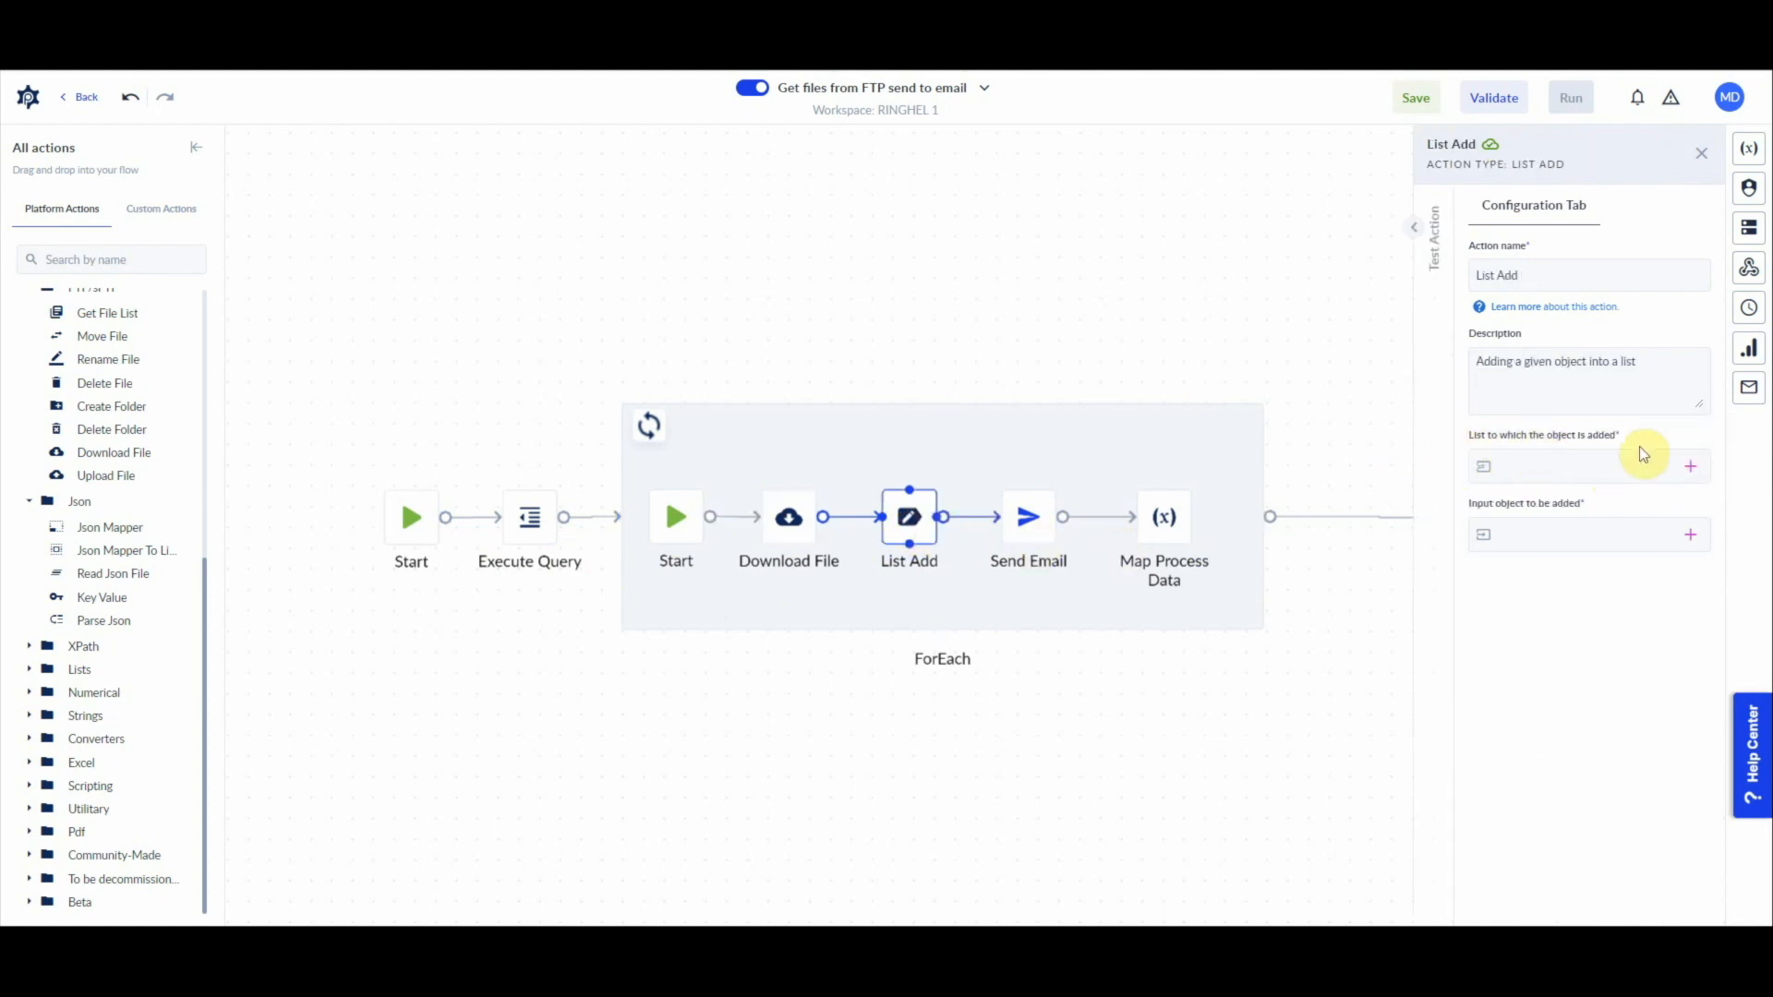
click(1691, 469)
click(1686, 512)
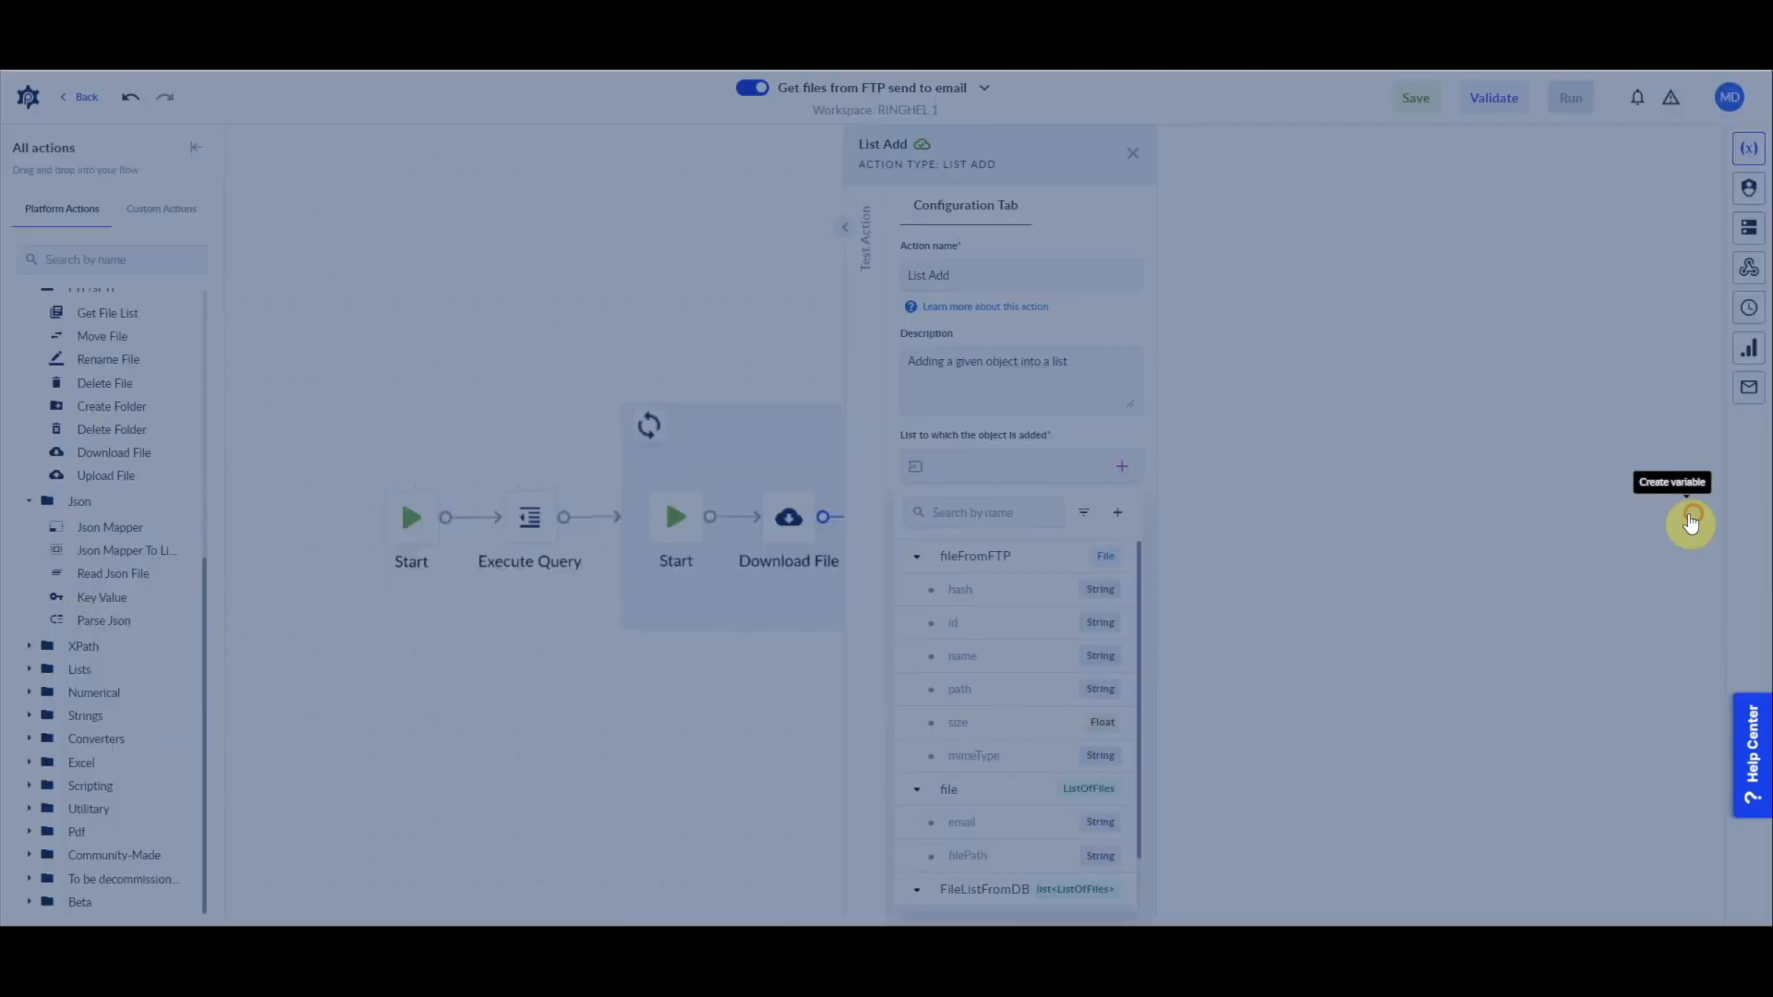
click(1380, 249)
text(attachmentList)
click(1228, 320)
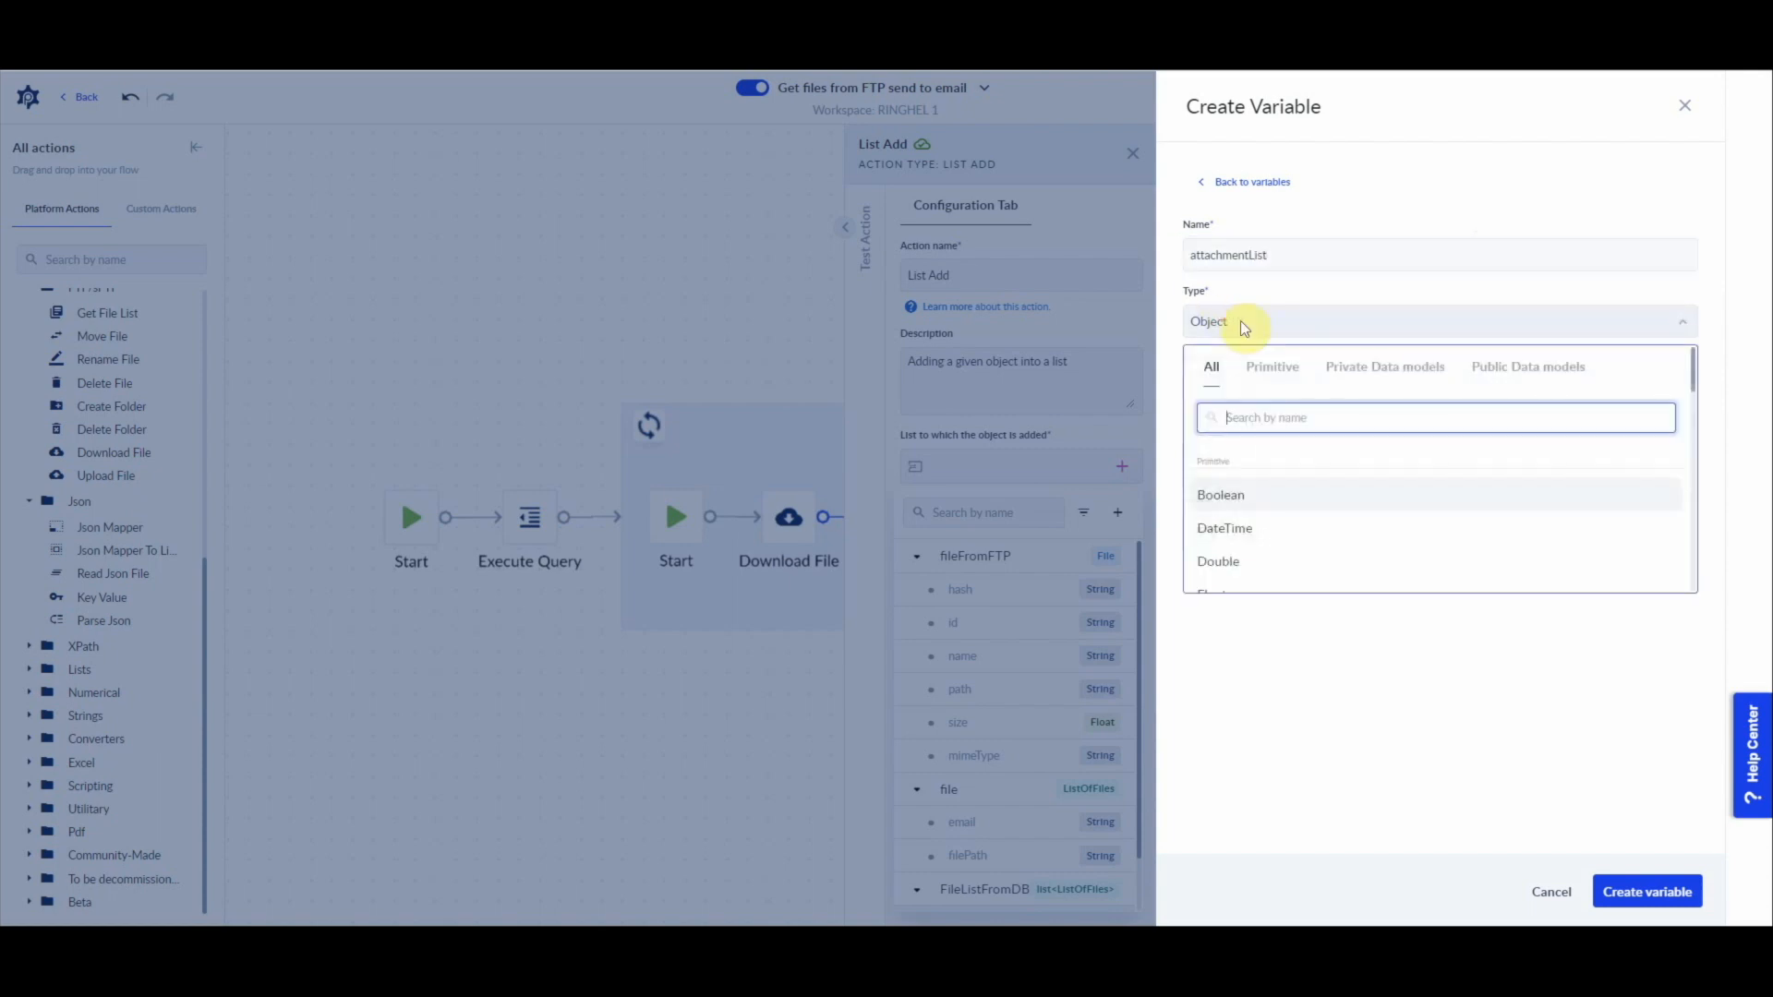
text(file)
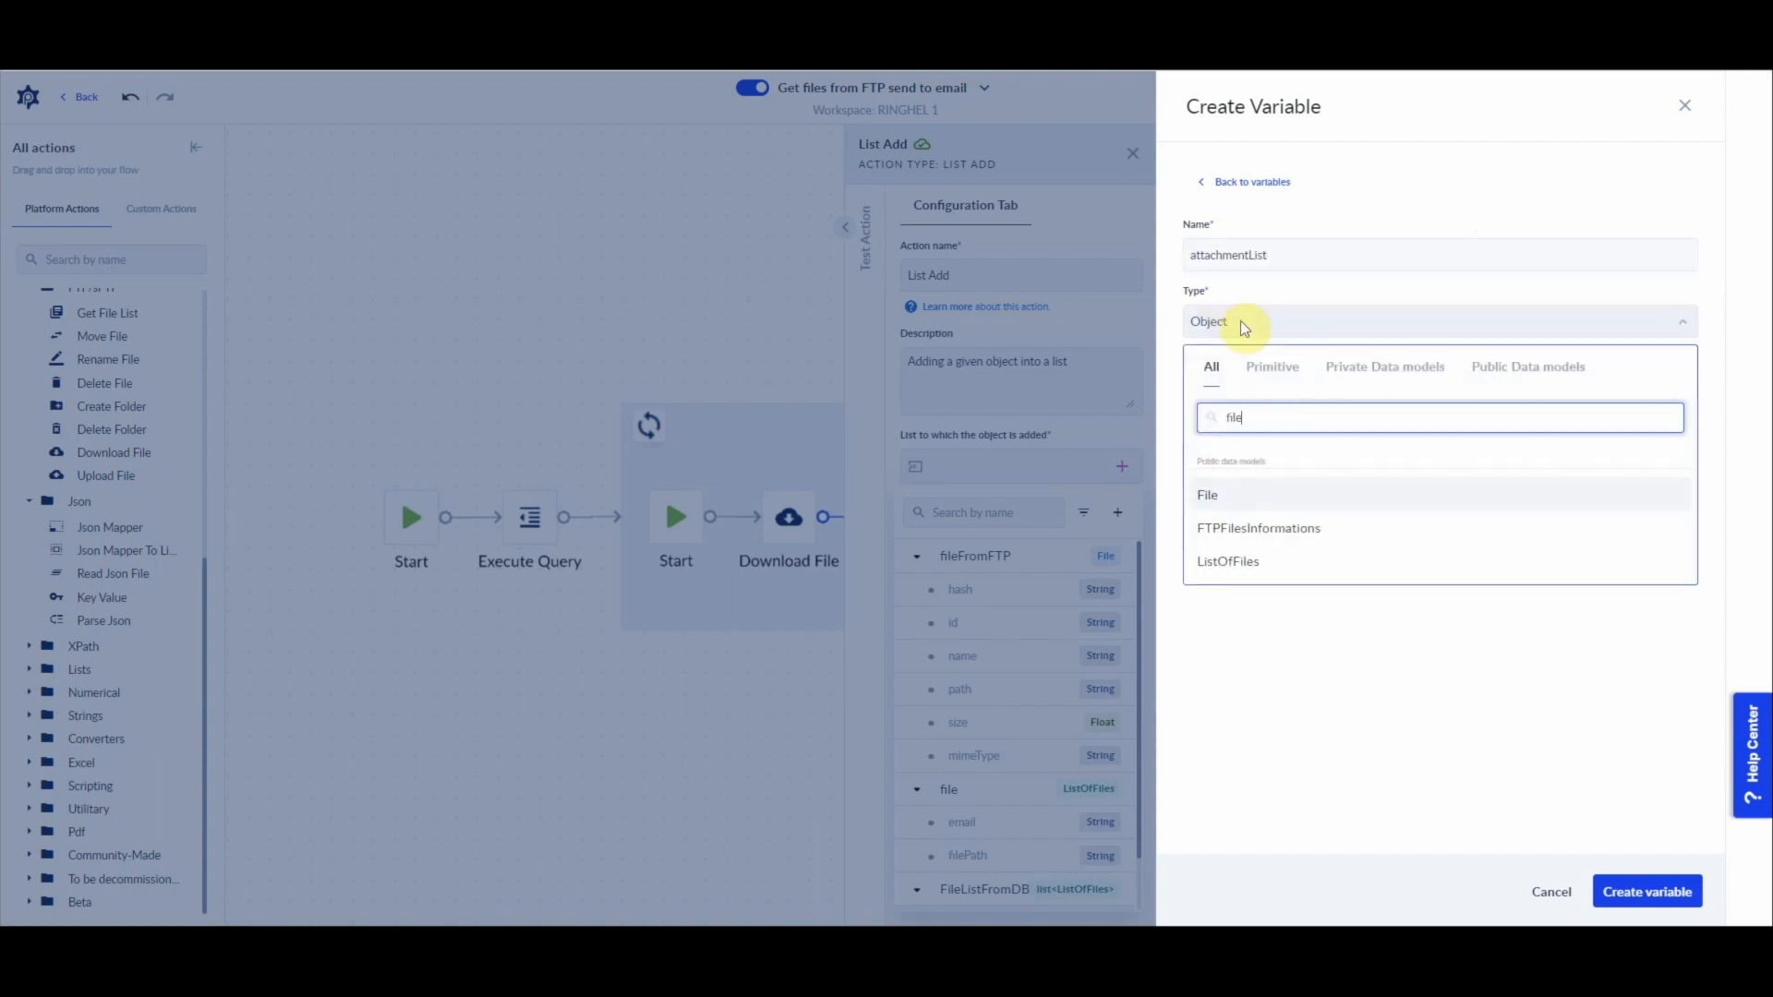
click(1239, 495)
click(1192, 454)
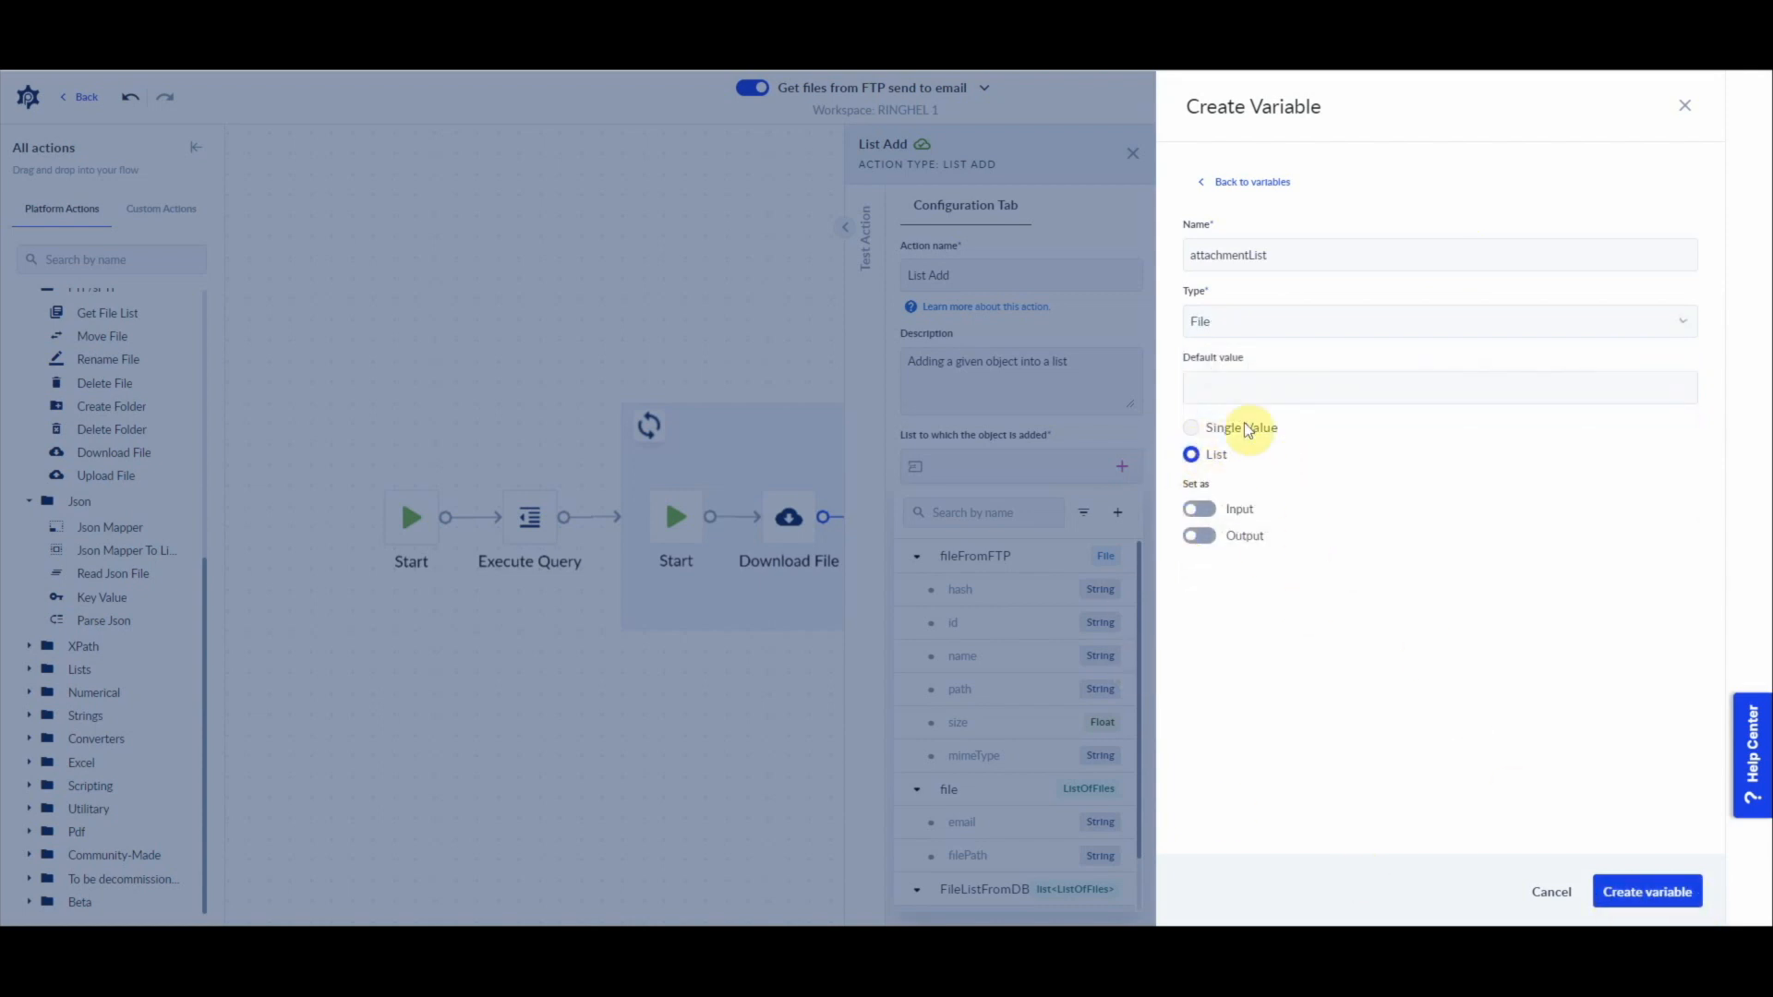
click(1640, 891)
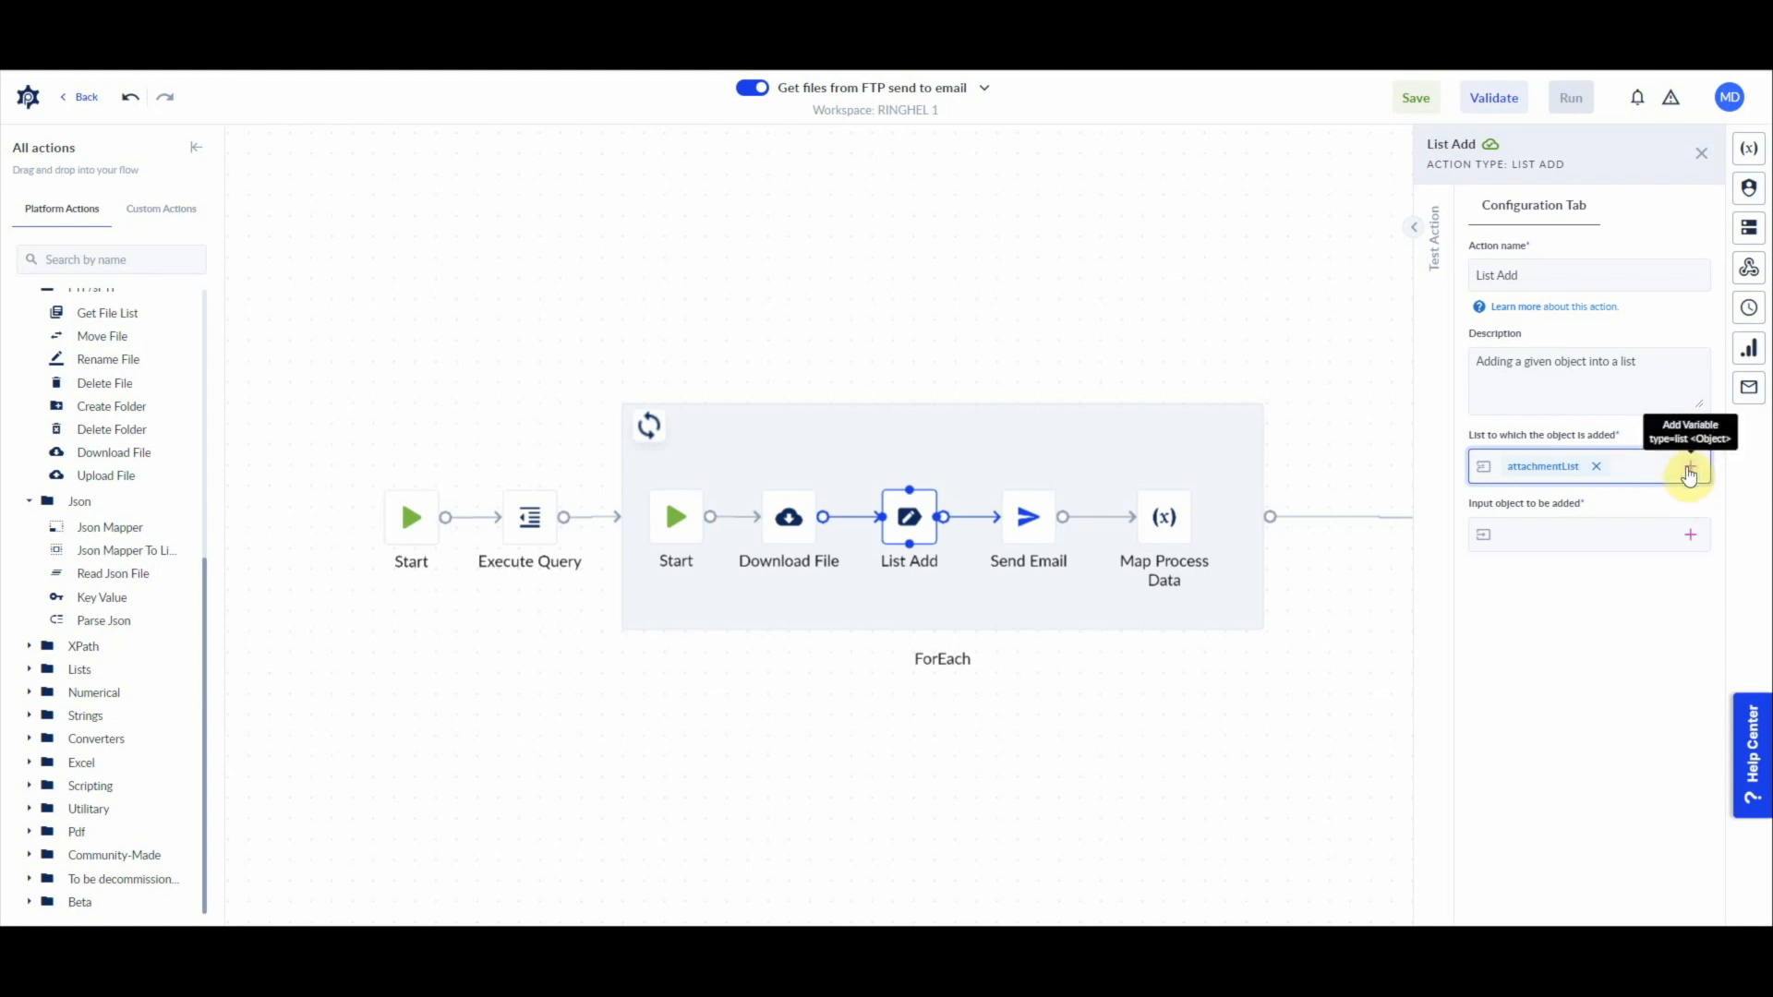
Step: Use the fileFromFTP variable as the input object of the List Add action
click(1688, 540)
click(1485, 626)
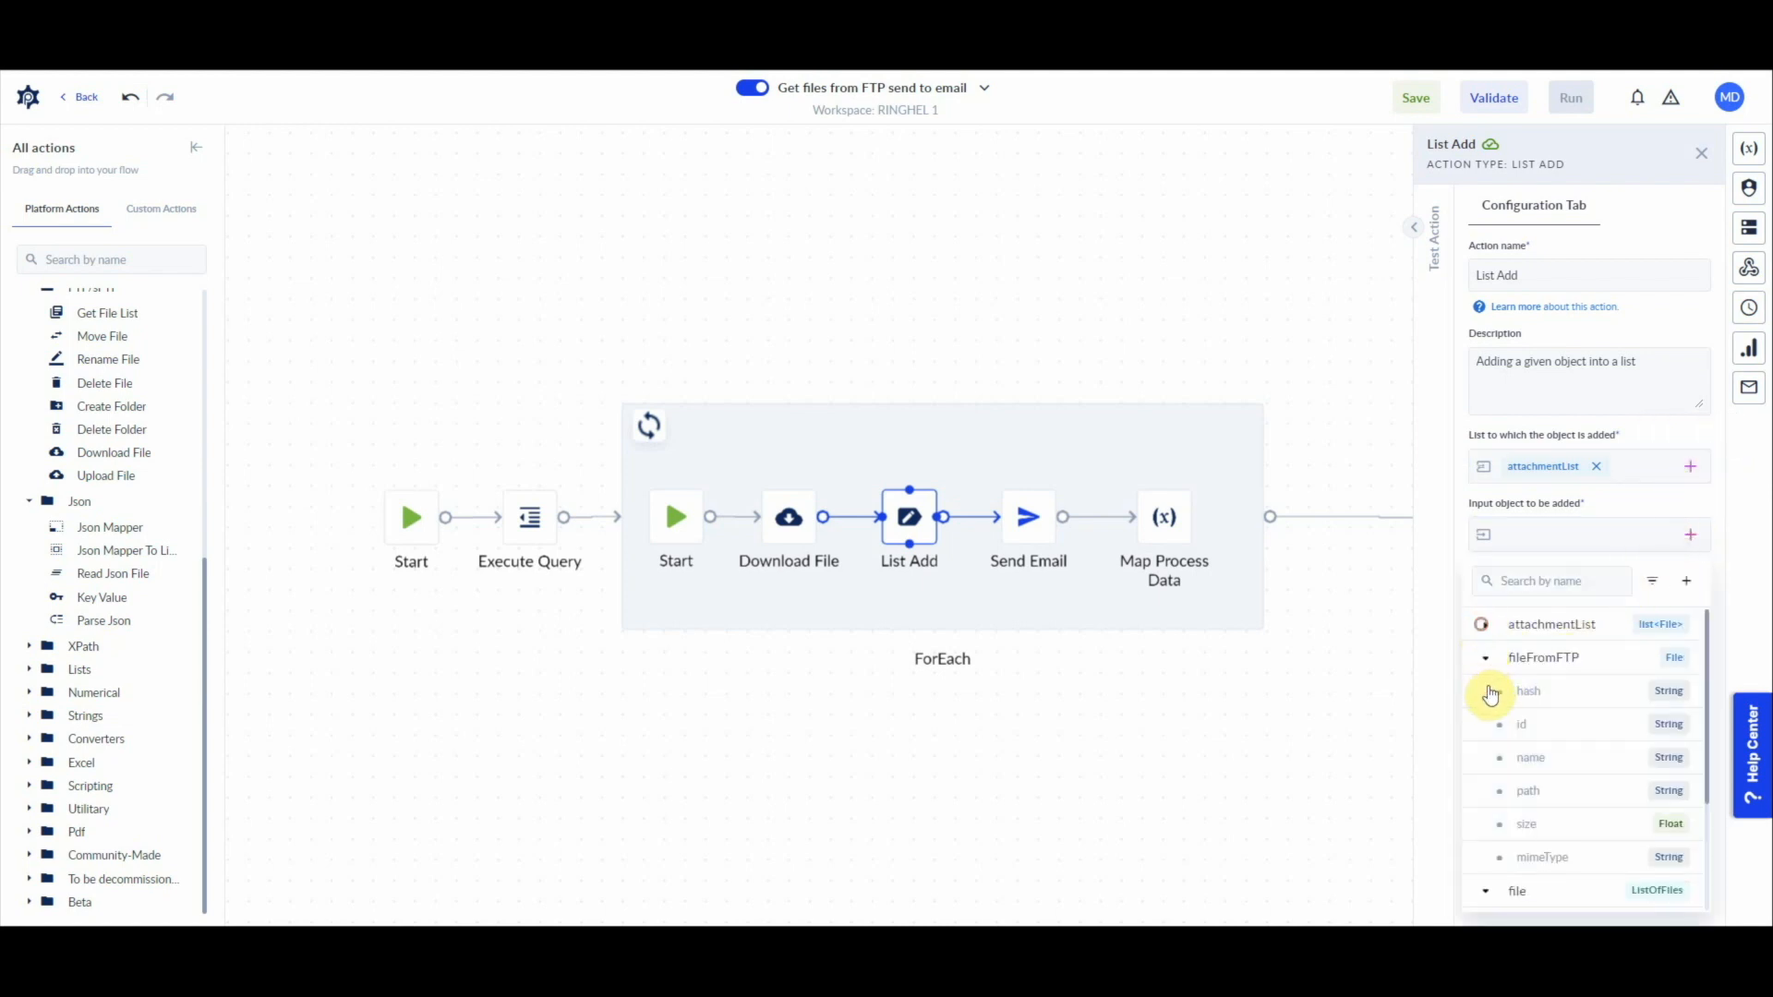
click(1543, 660)
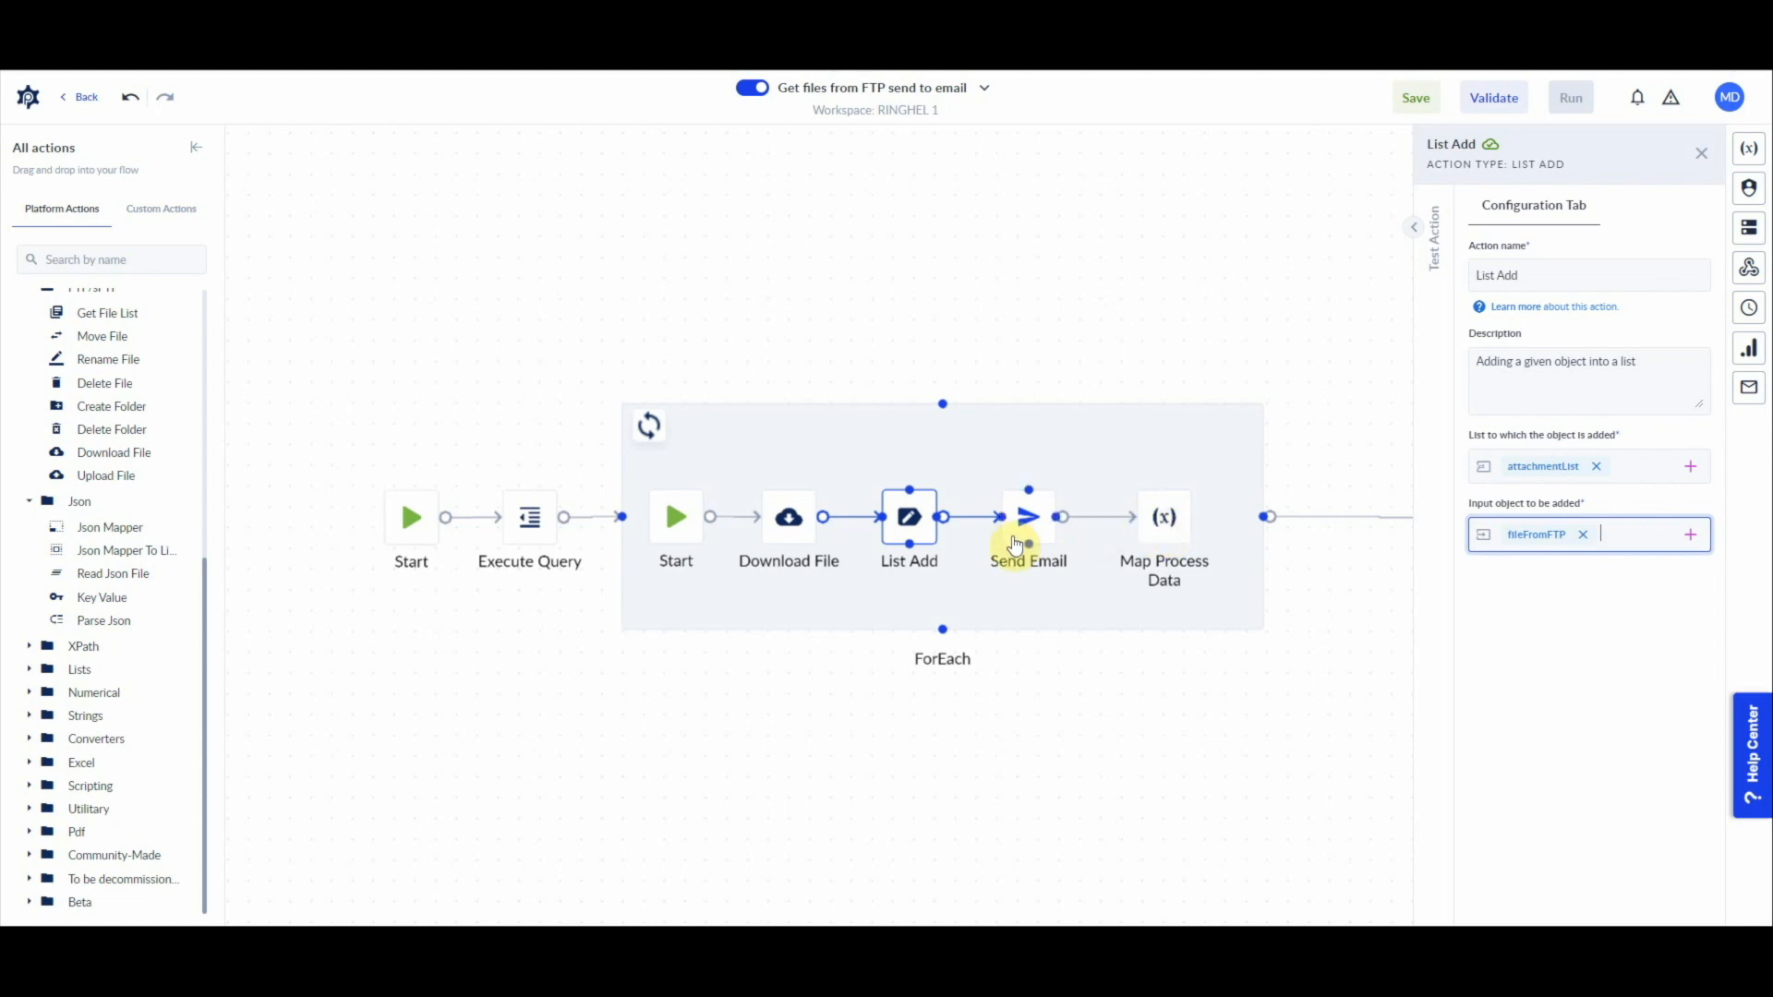
Step: Configure the Map Process Data action in the loop to assign the empty list [] to attachmentList
click(1165, 519)
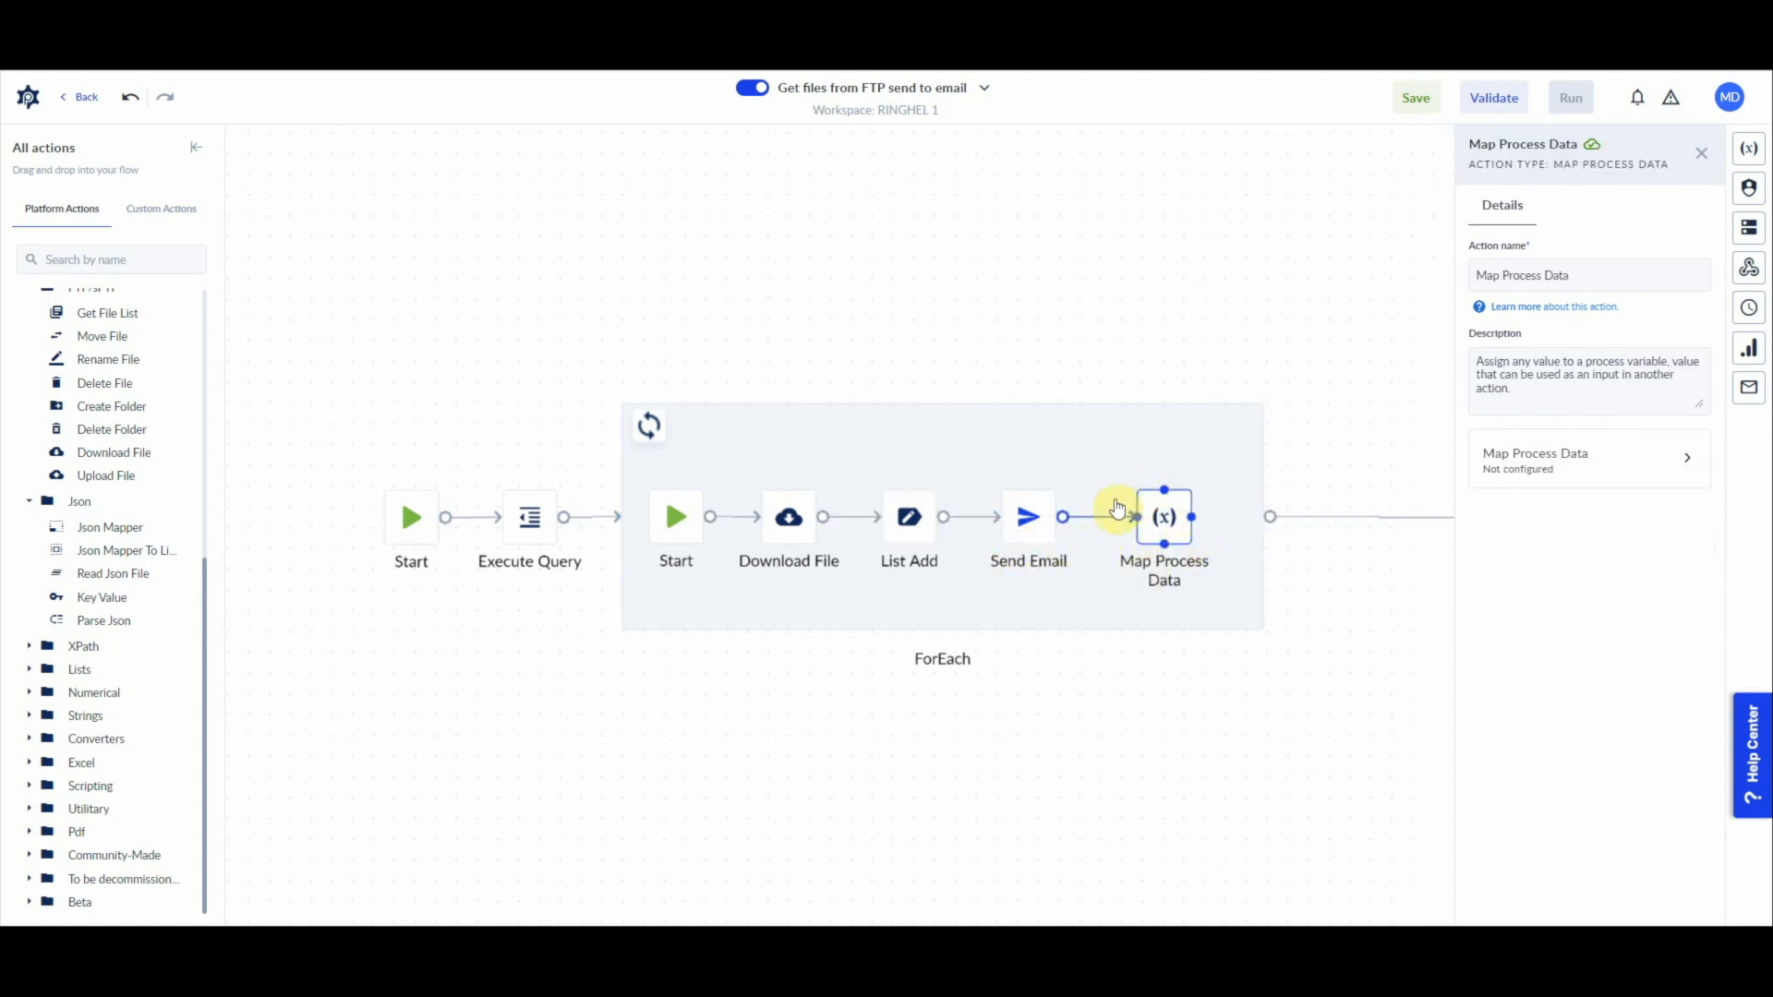
click(1627, 469)
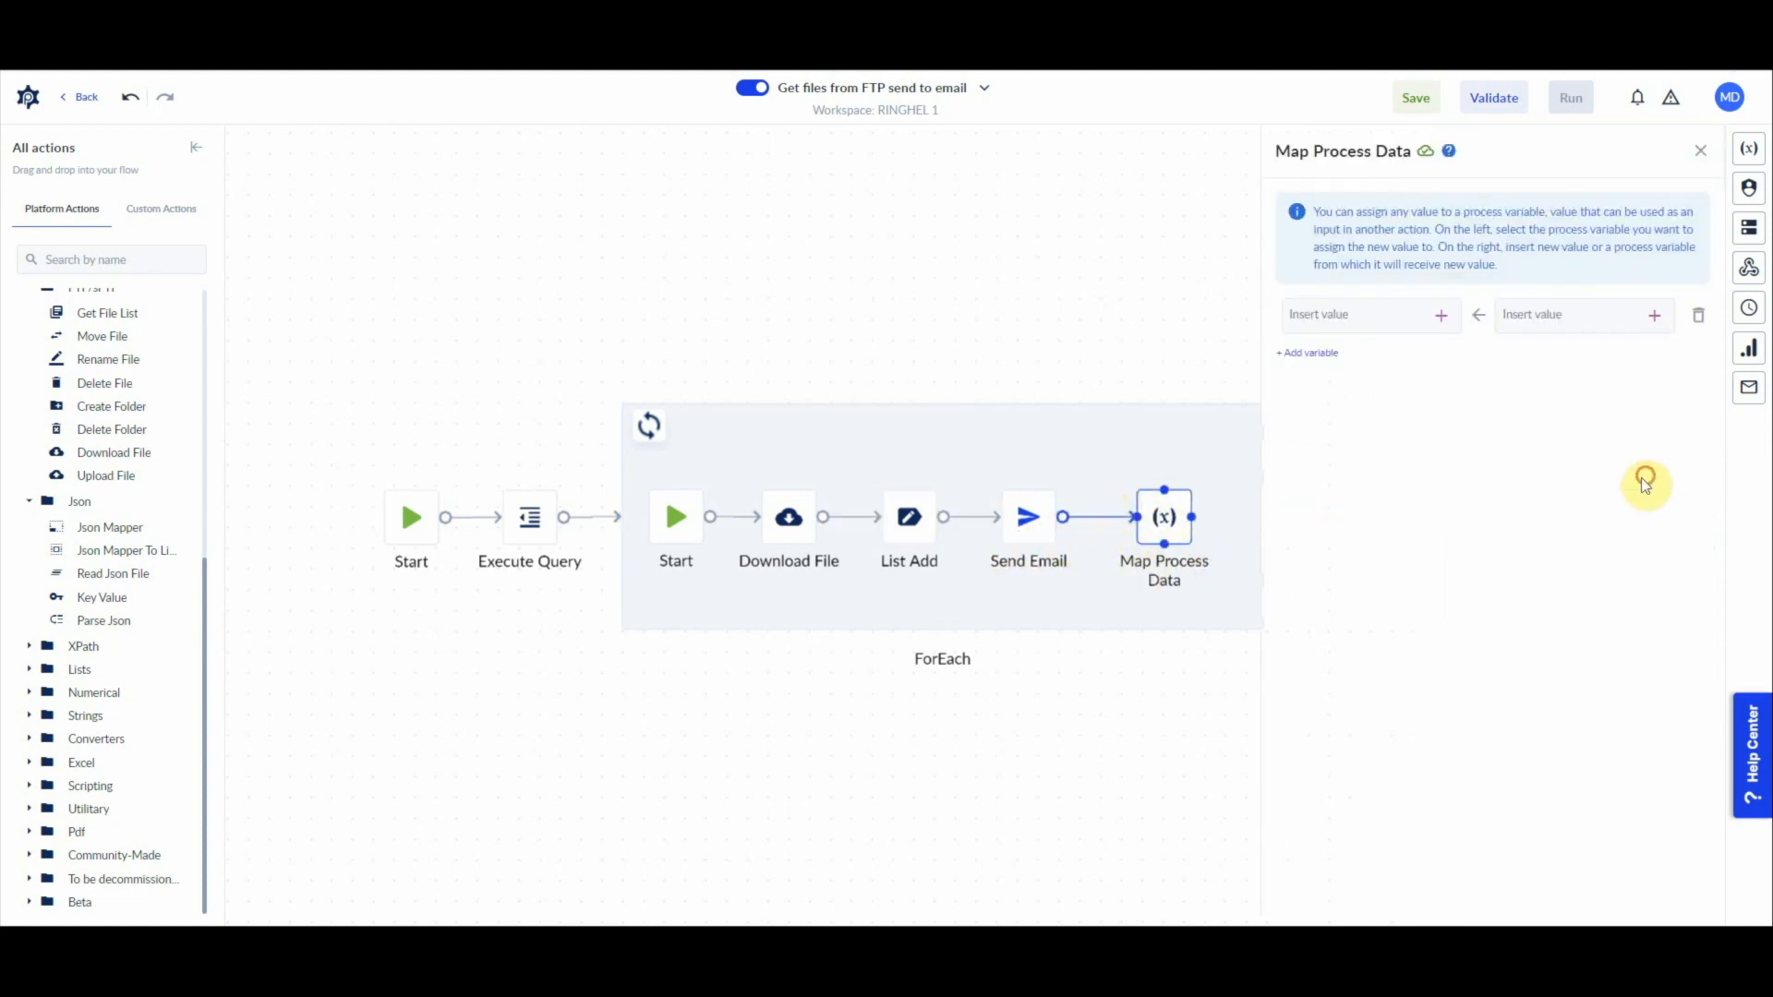
click(1438, 318)
click(1305, 405)
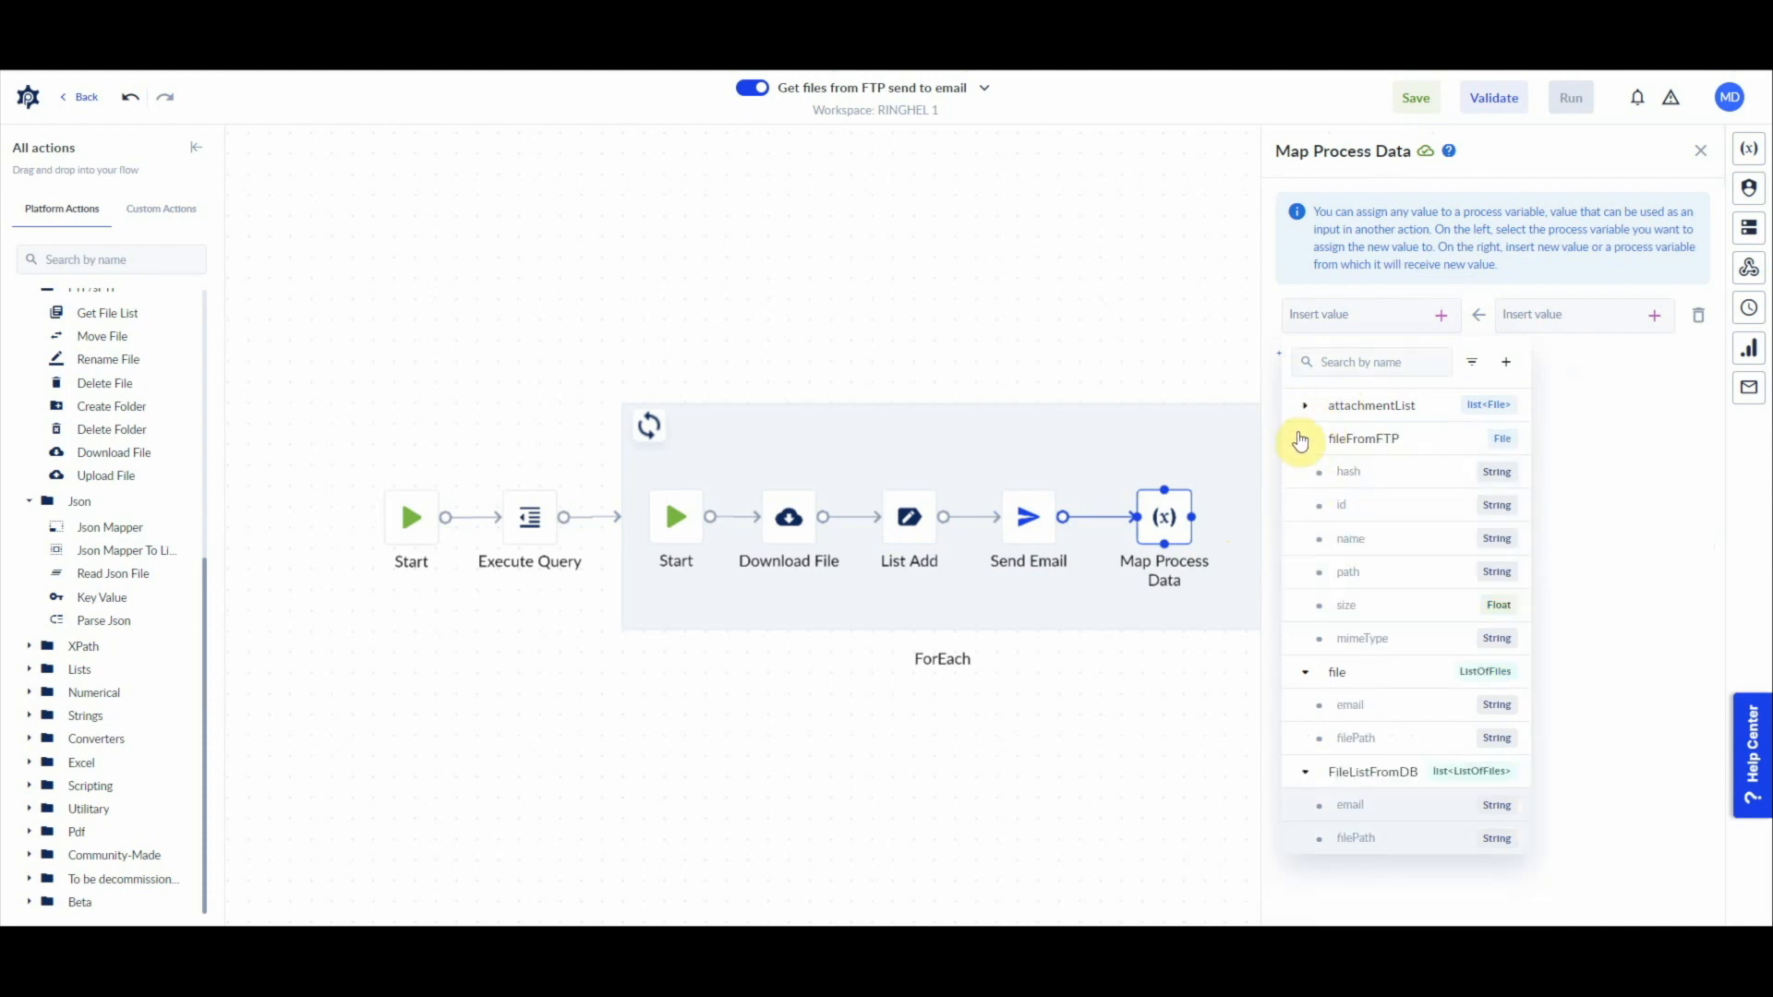
click(1304, 443)
click(1367, 405)
click(1545, 315)
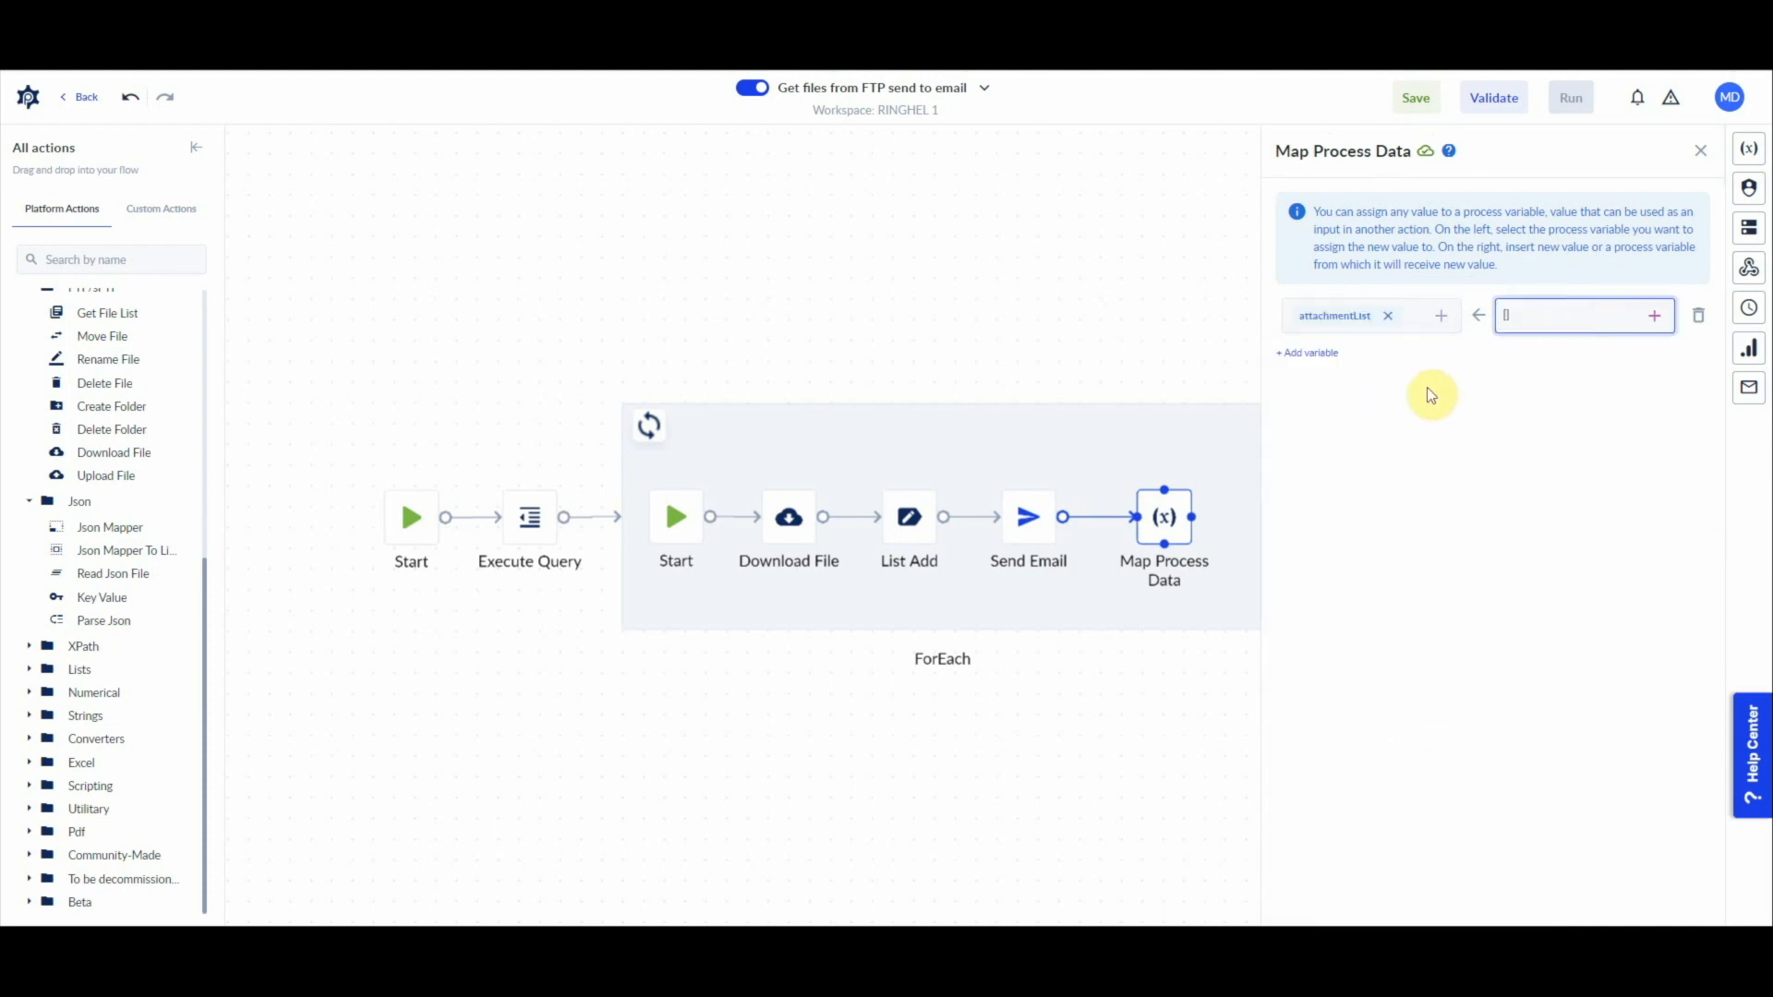
click(1515, 319)
click(1067, 571)
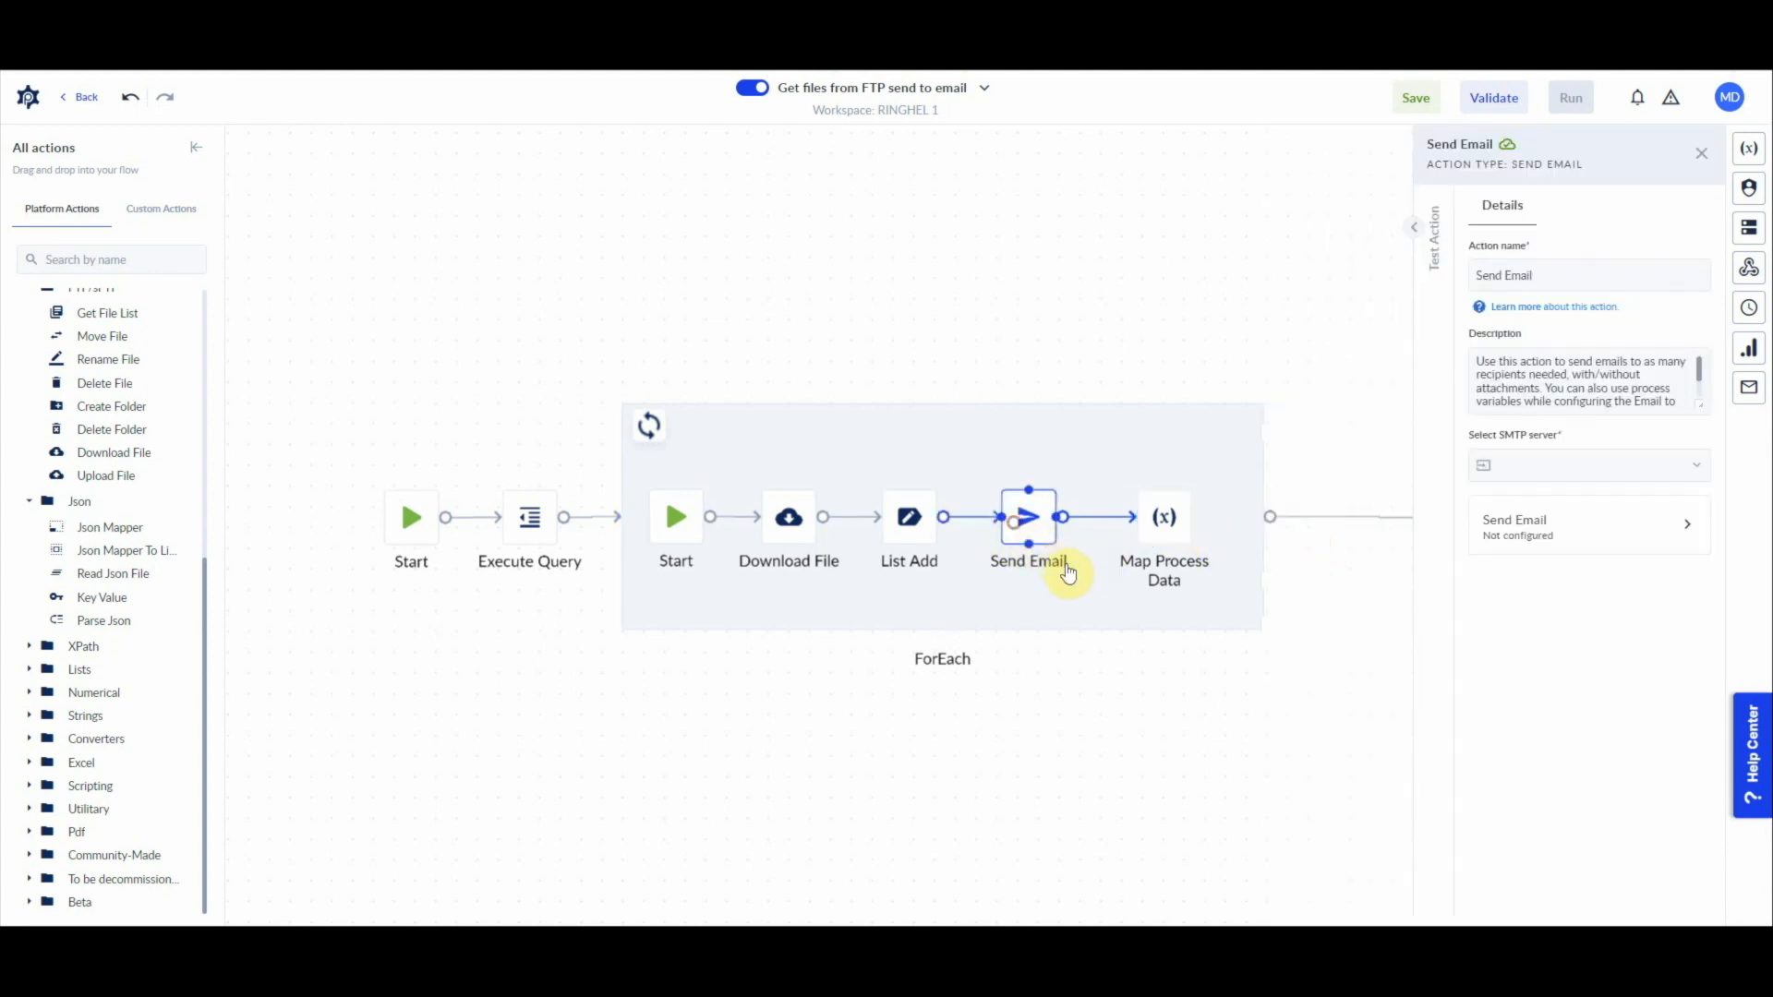
click(1166, 516)
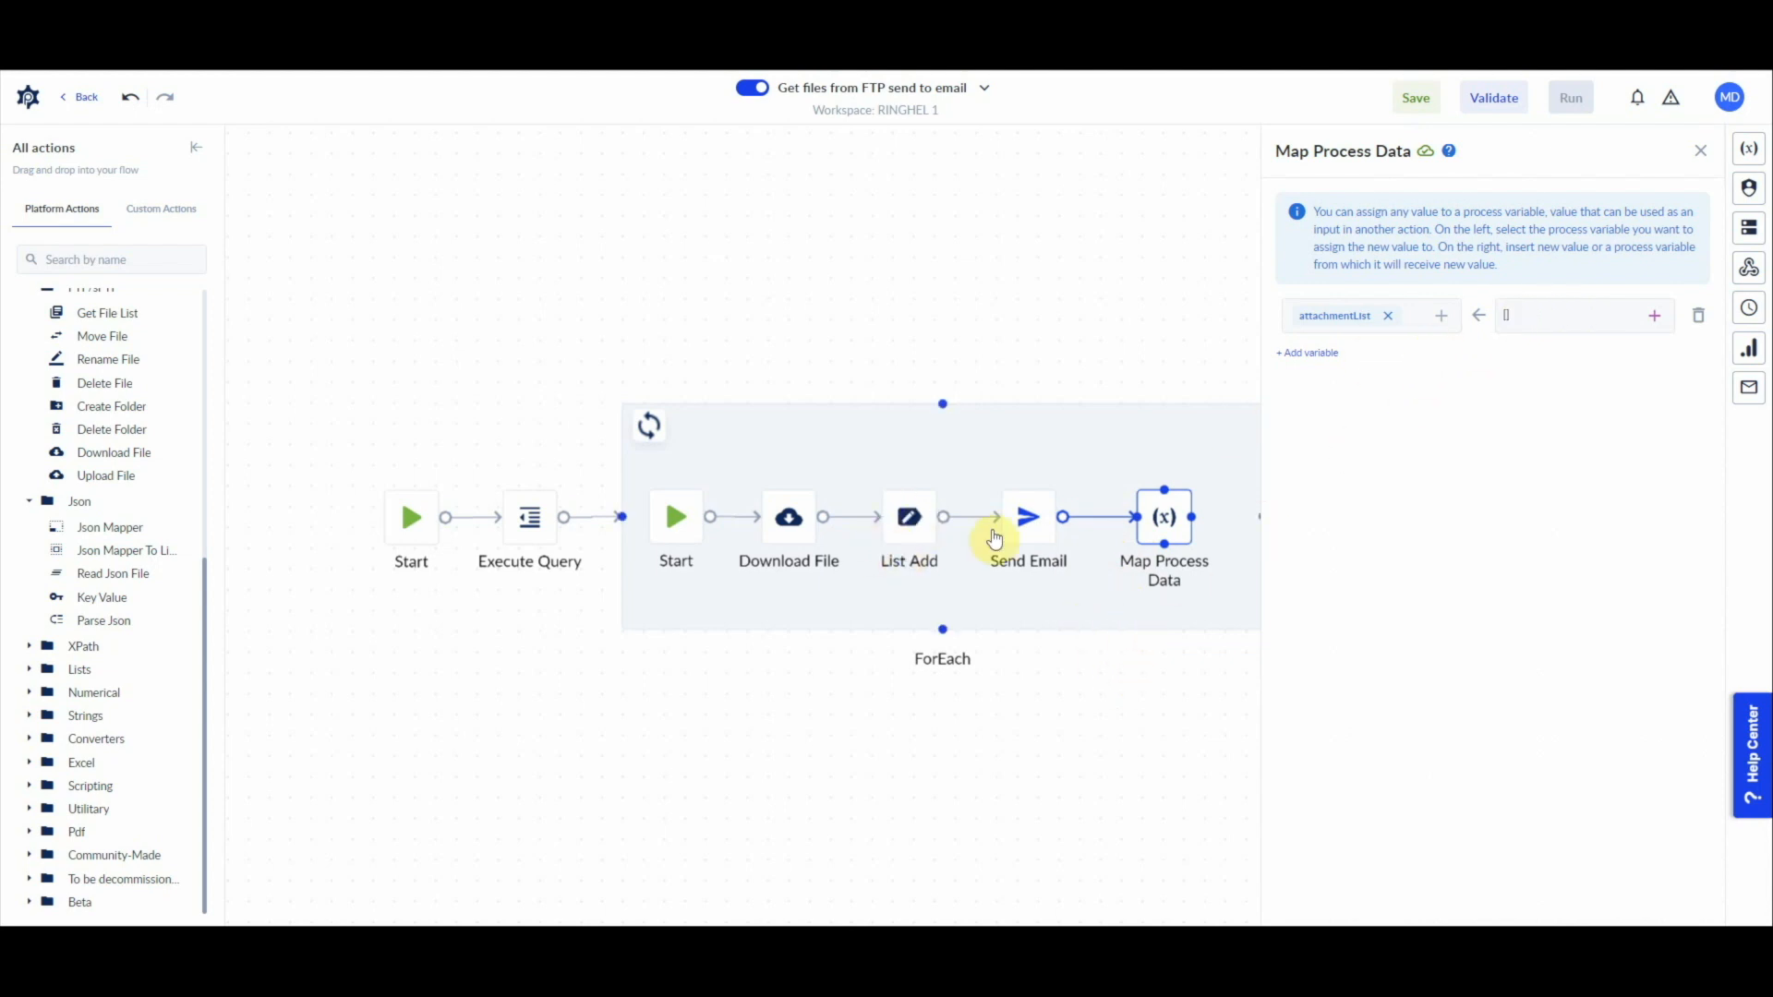
Step: Set the Send Email action's SMTP server to the nocode SendGrid credential
click(1023, 519)
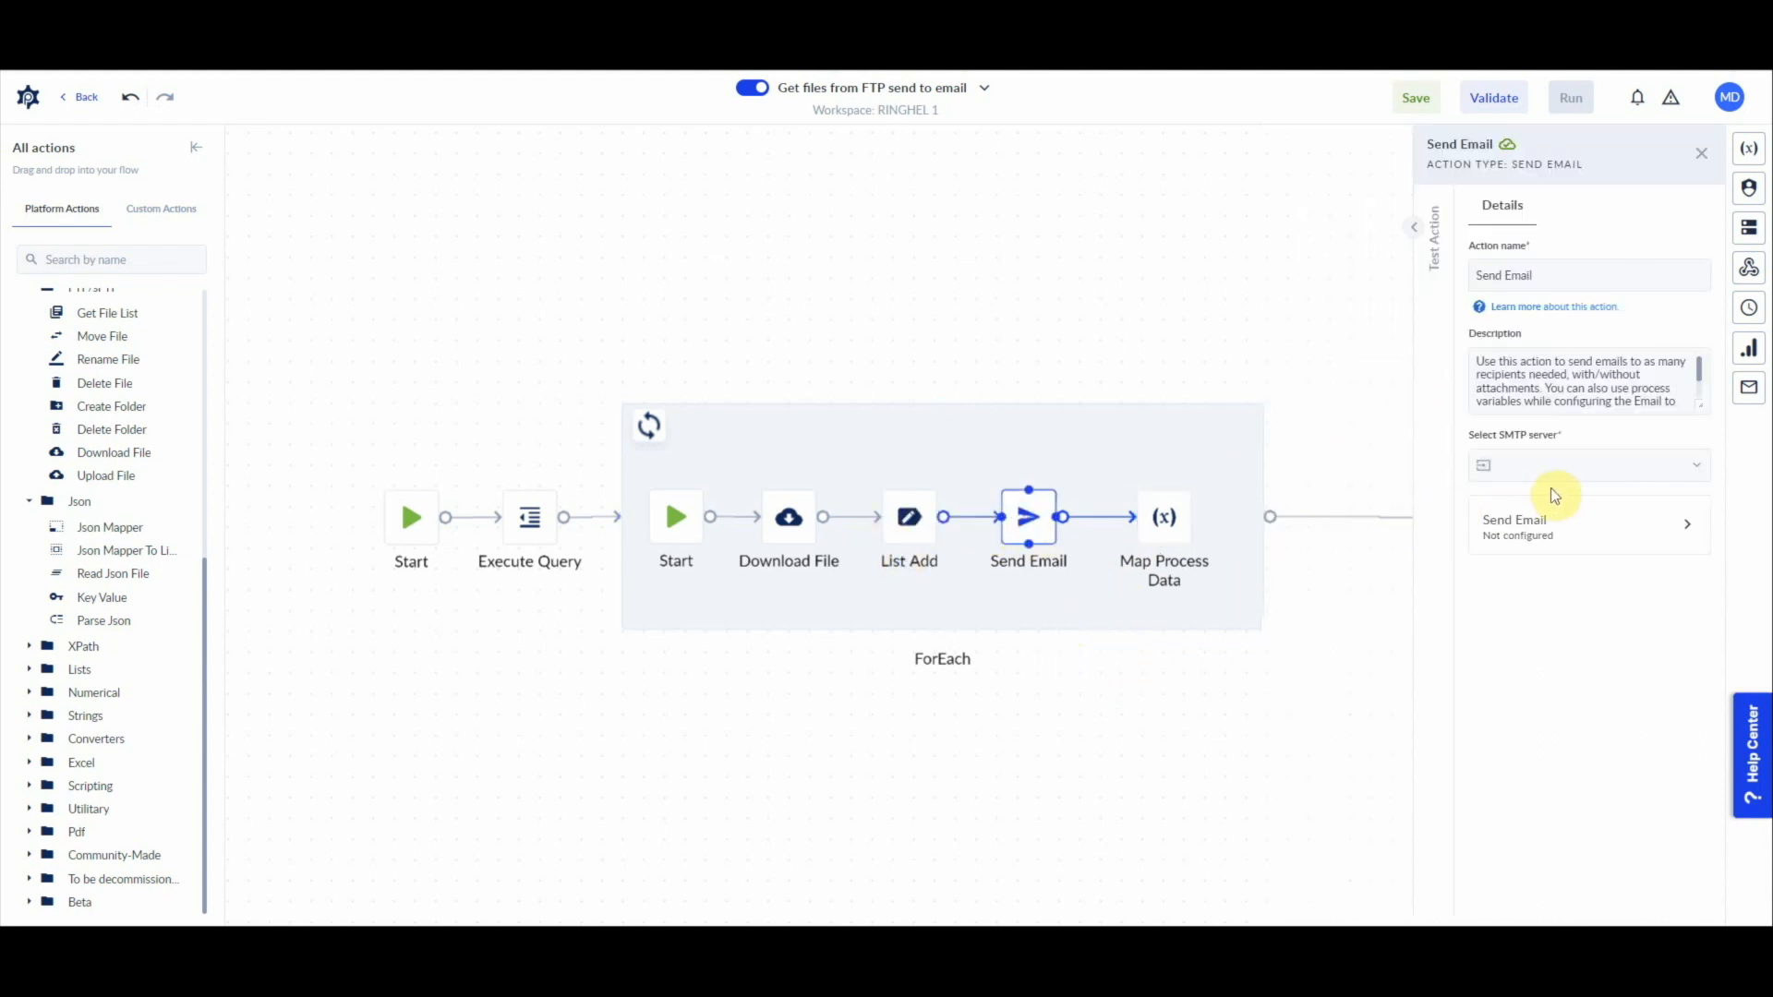
click(1697, 470)
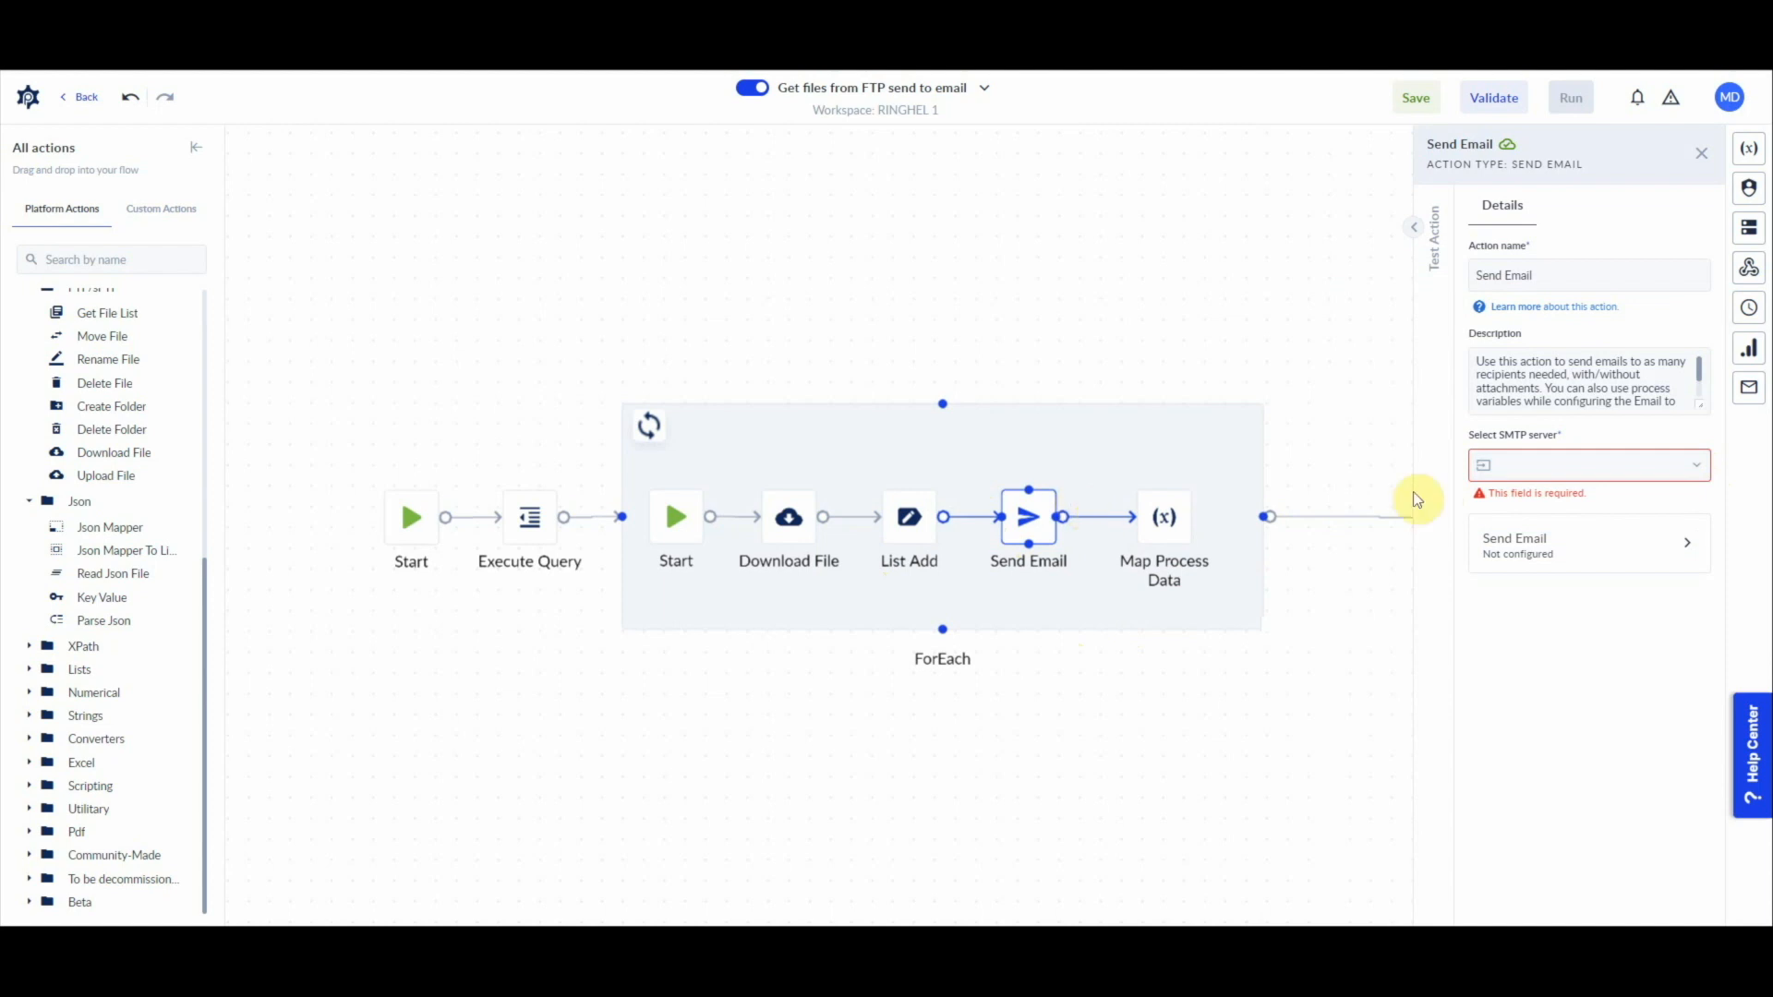
click(1666, 467)
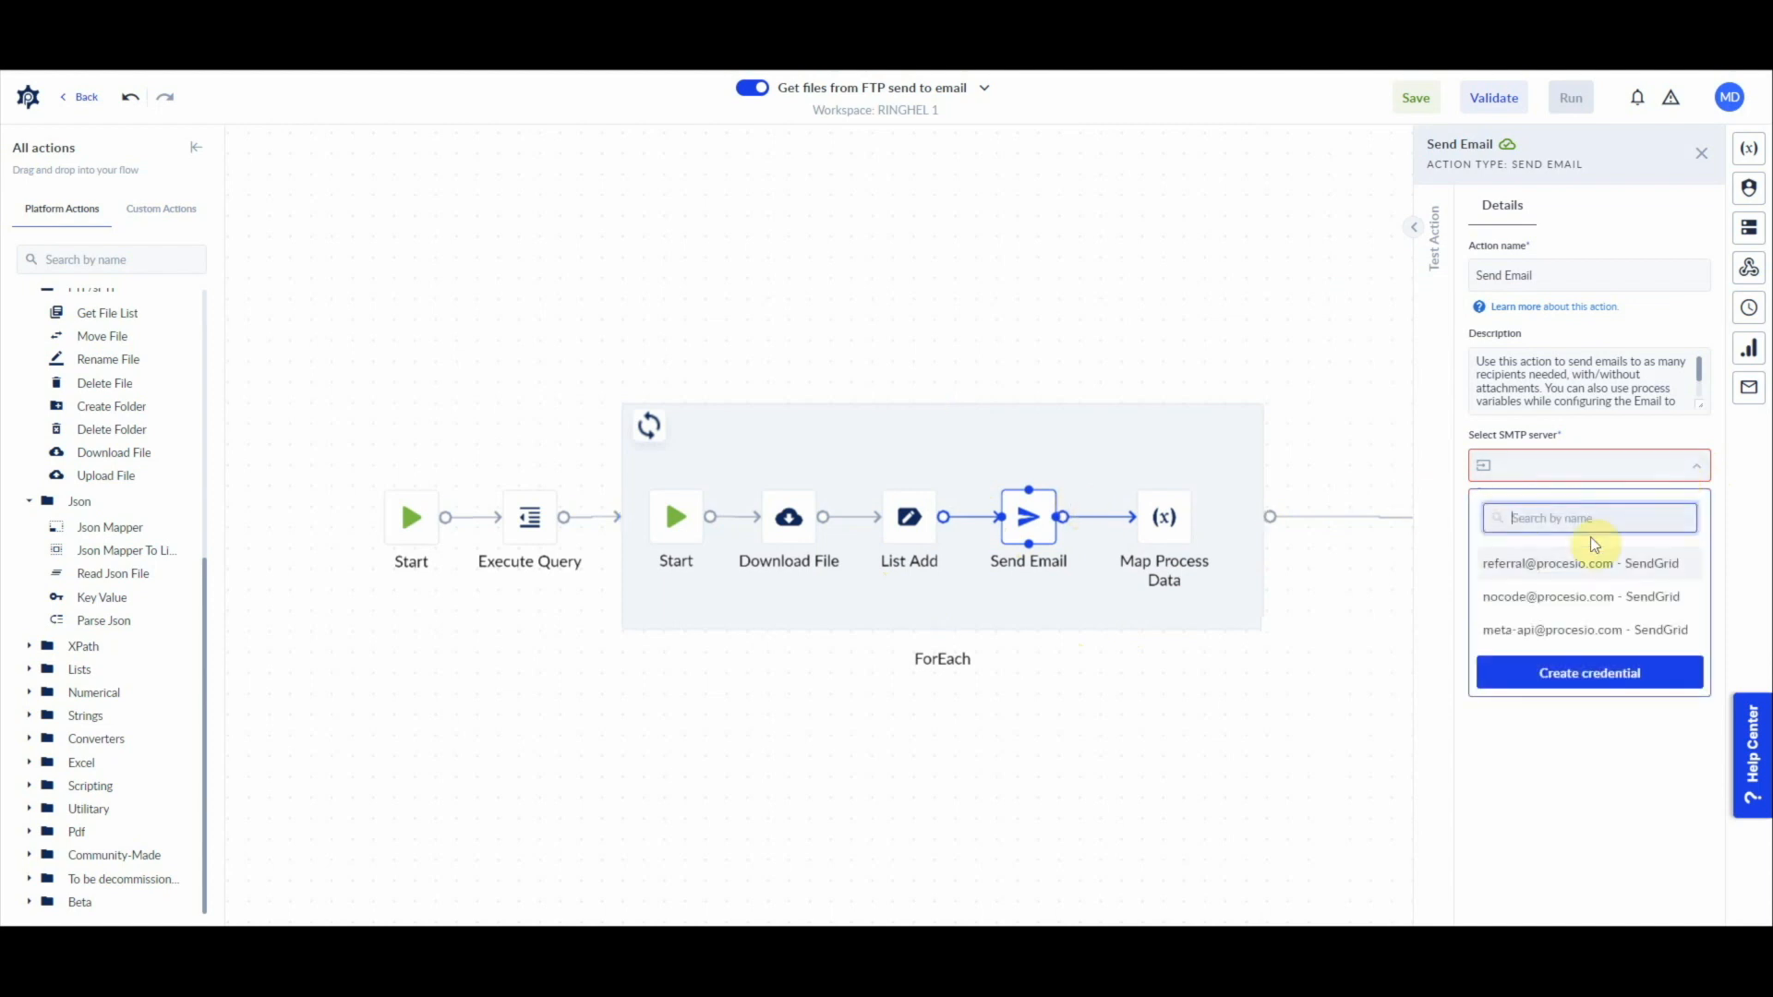
click(1537, 600)
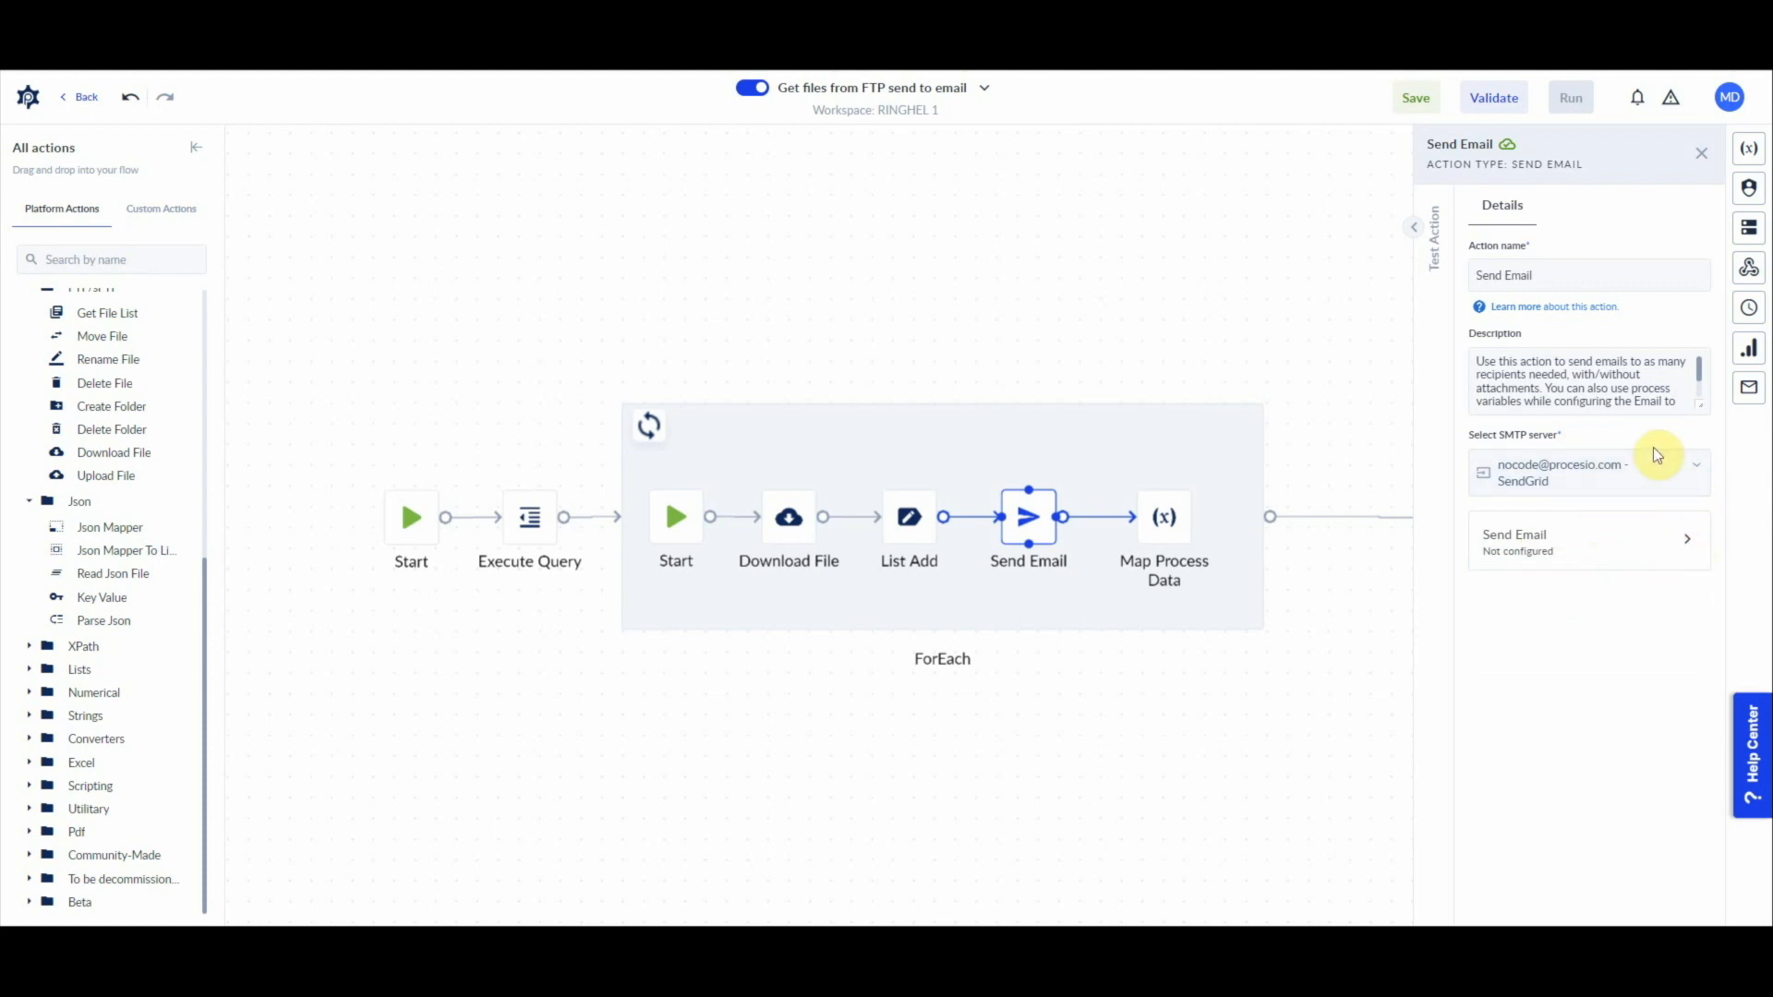
Step: Set the email's sender display name to PROCESIO and its recipient to the email attribute of the loop's file variable
click(1668, 552)
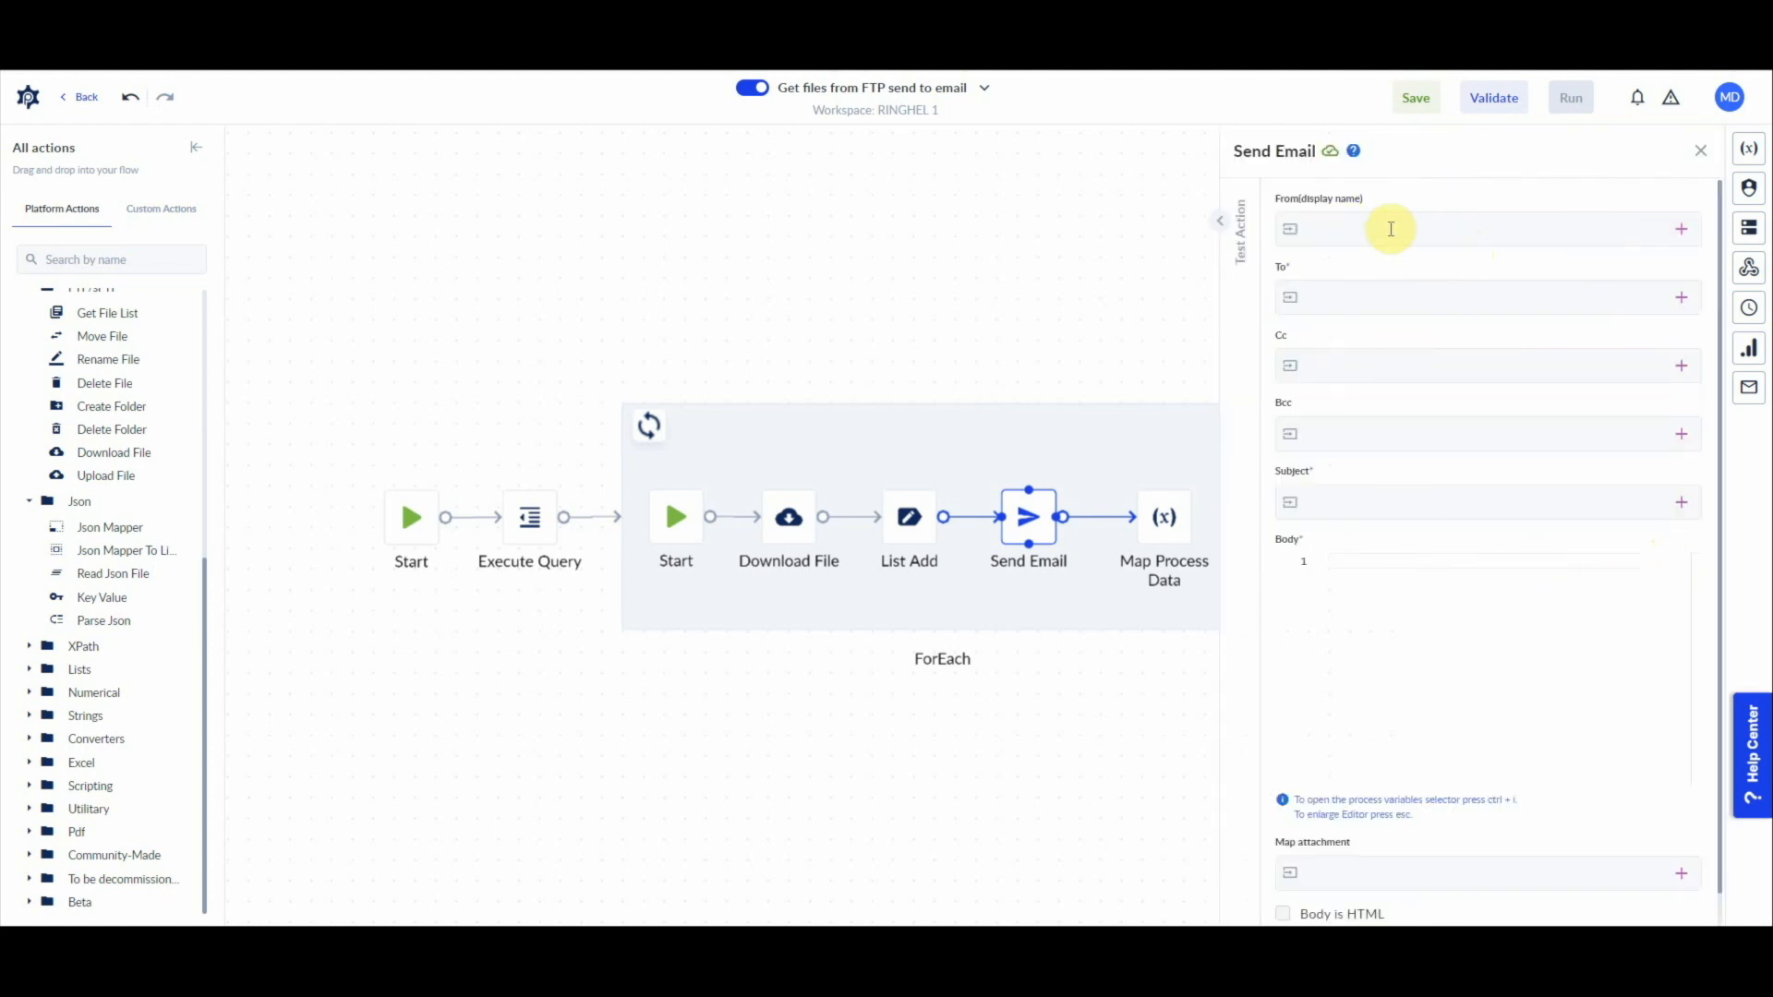
click(1338, 227)
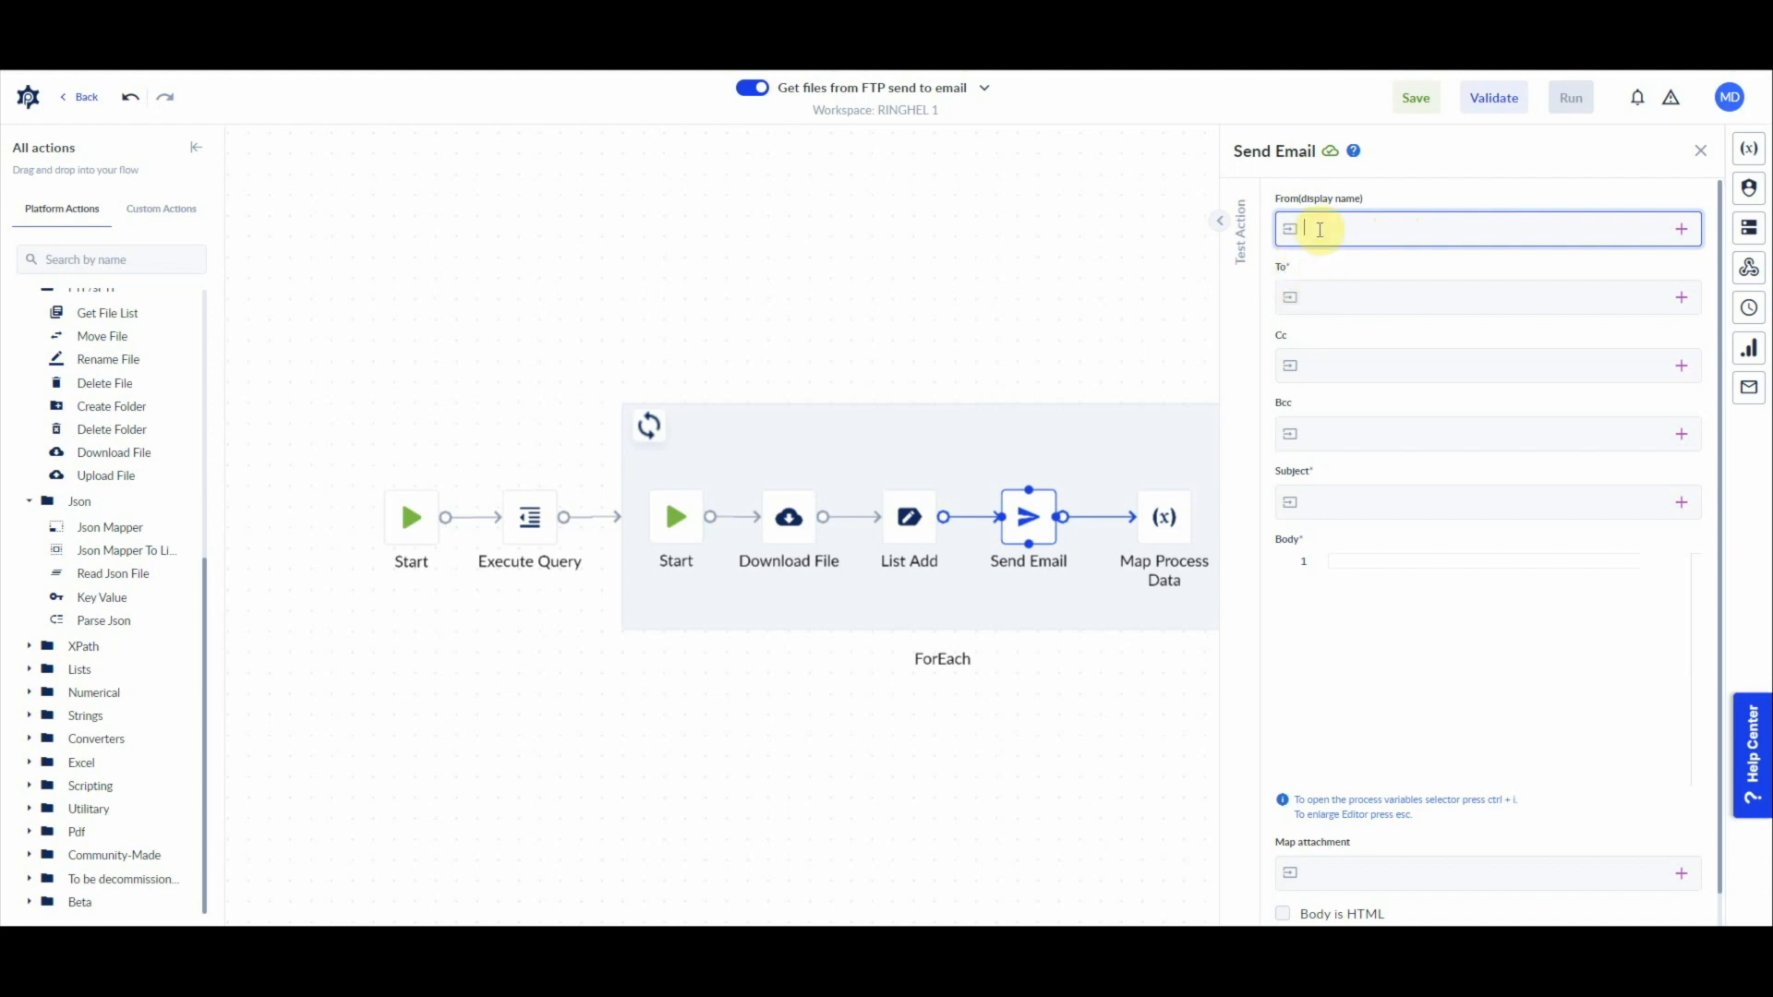
text(PROCESIO)
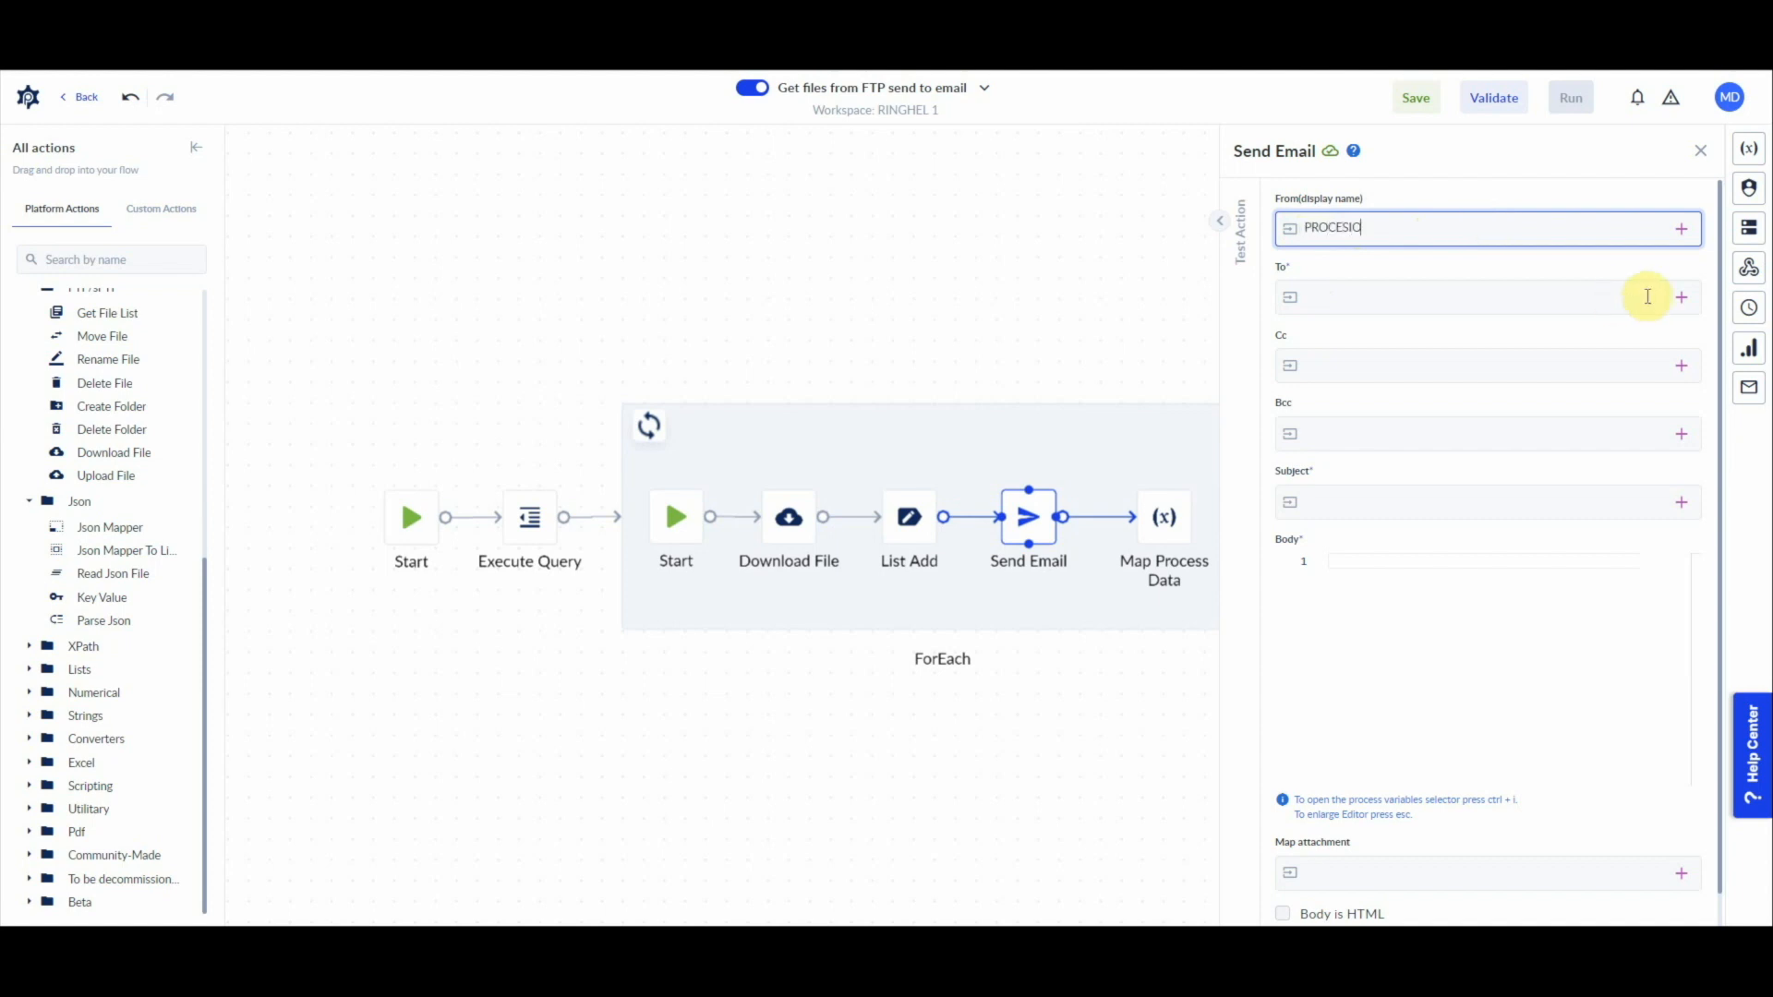
click(1681, 298)
click(1476, 388)
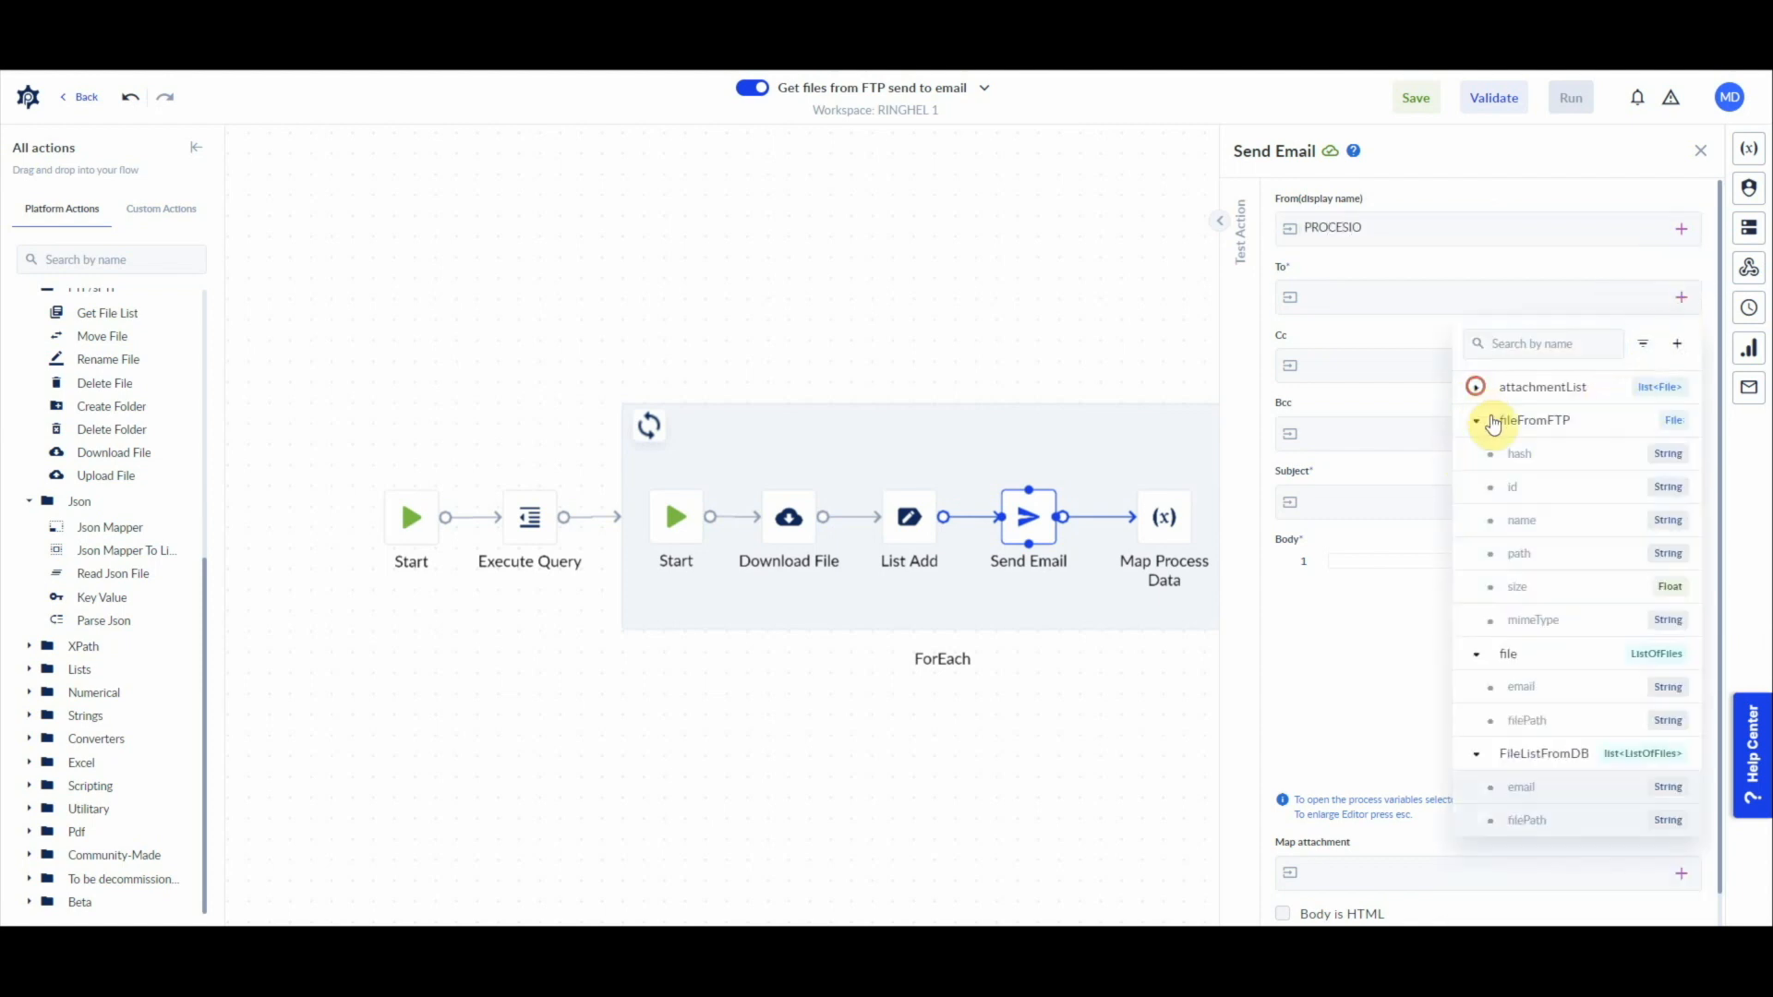
click(1476, 420)
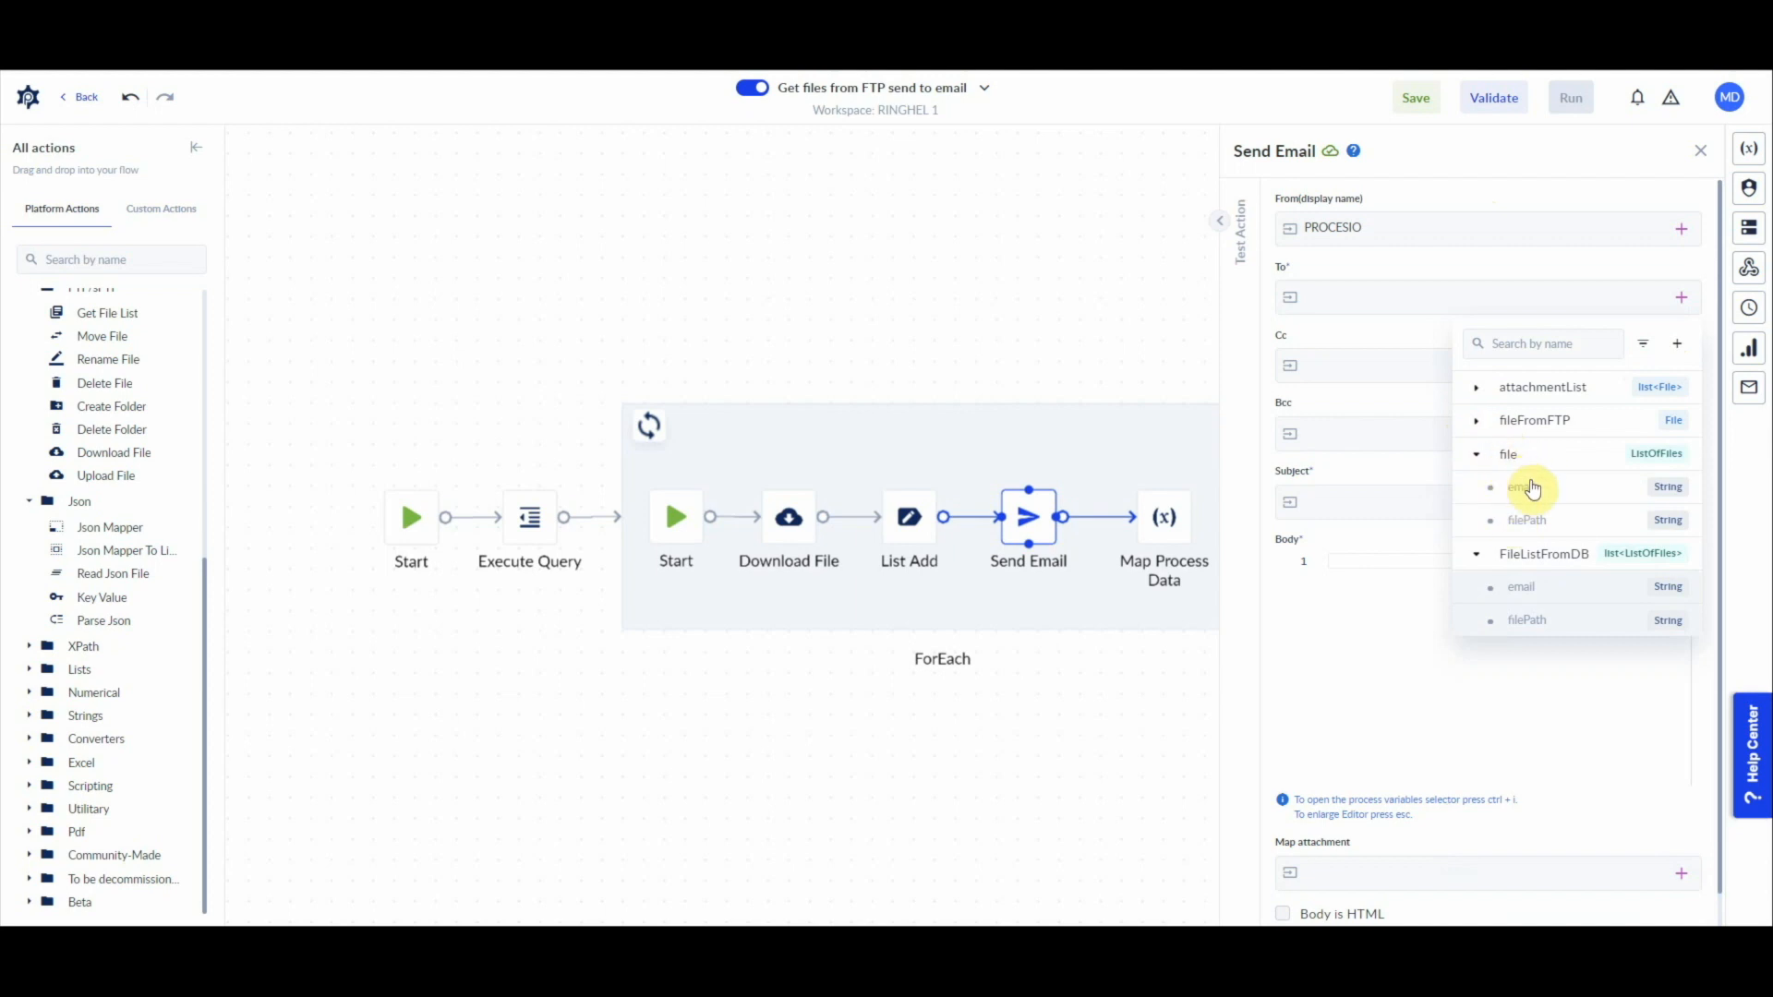
click(1485, 494)
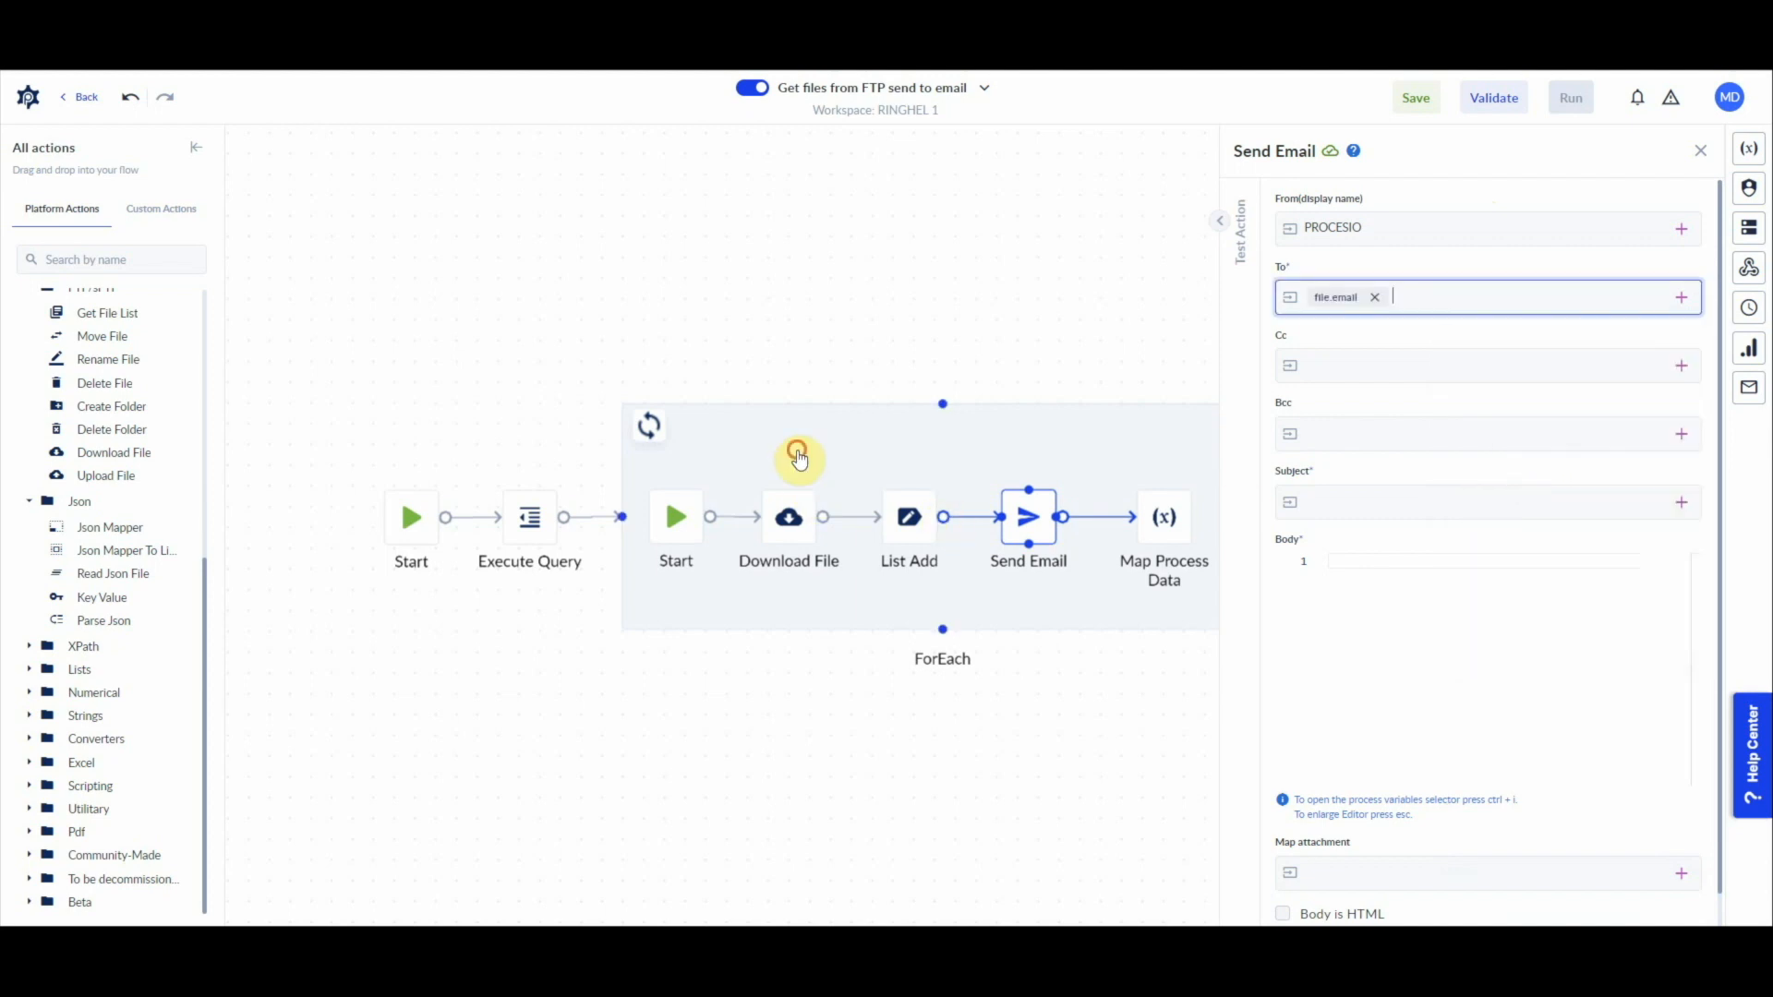
Step: Rename the ForEach loop's item variable to emailCurentIteration
click(792, 455)
double_click(1501, 467)
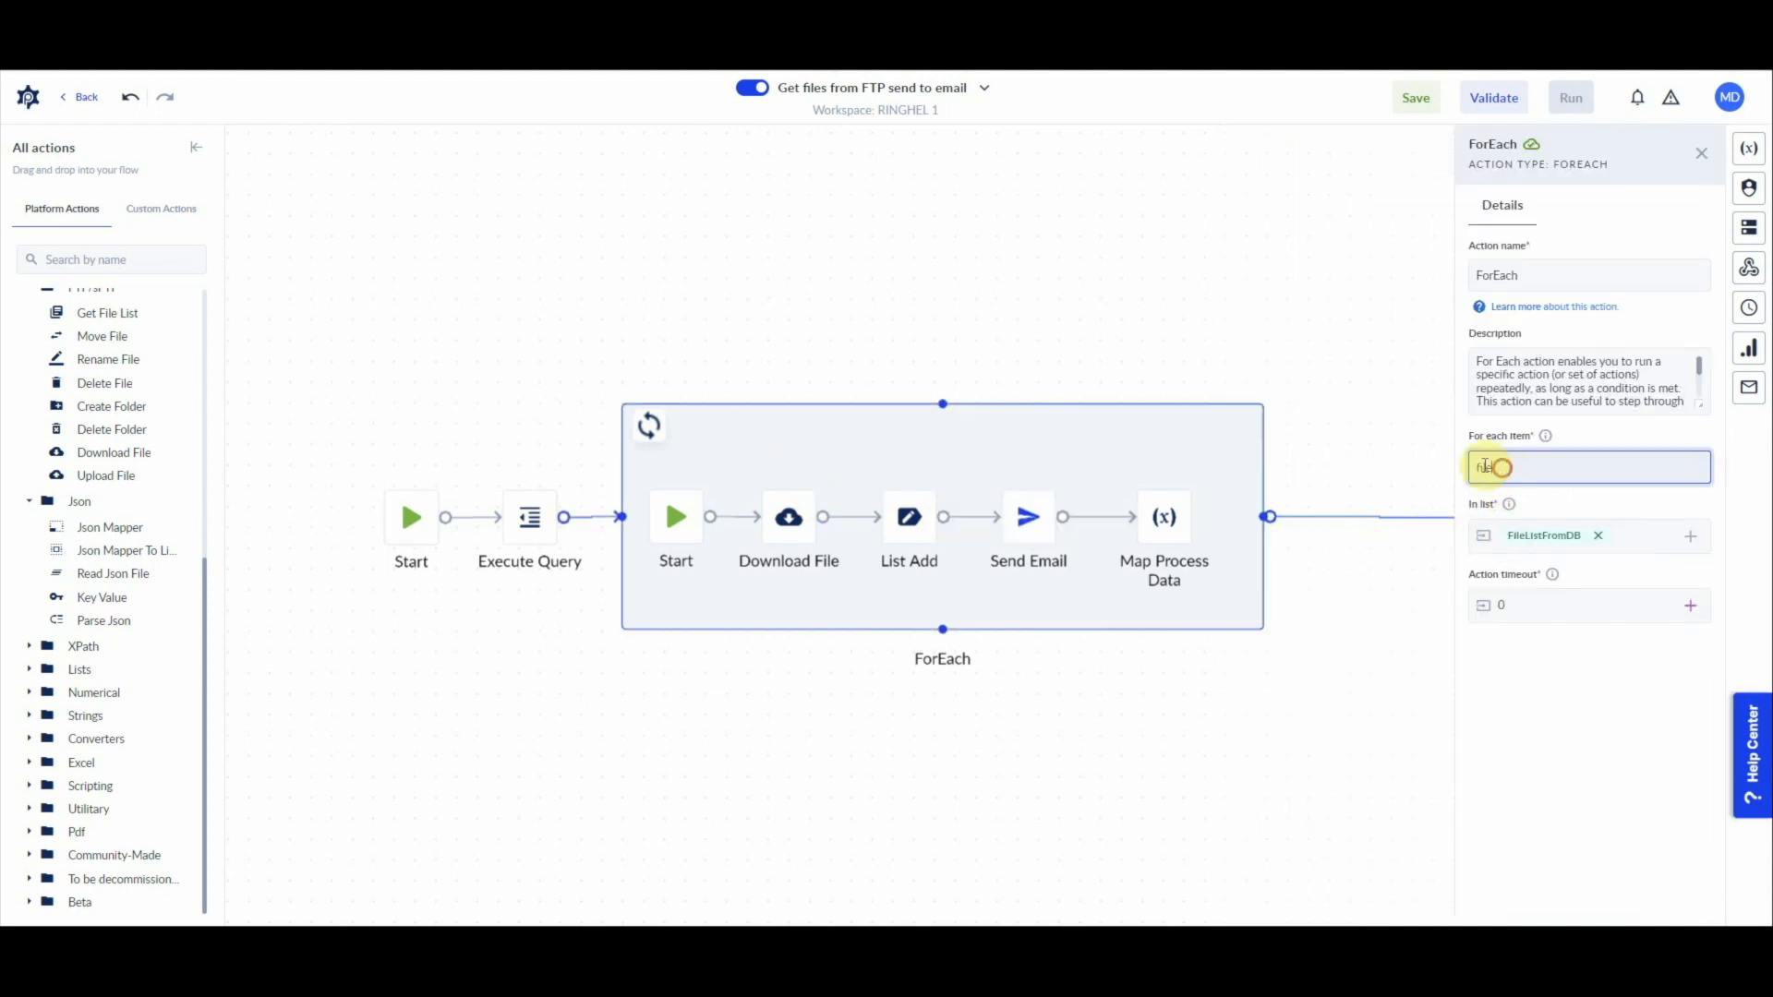
click(1499, 470)
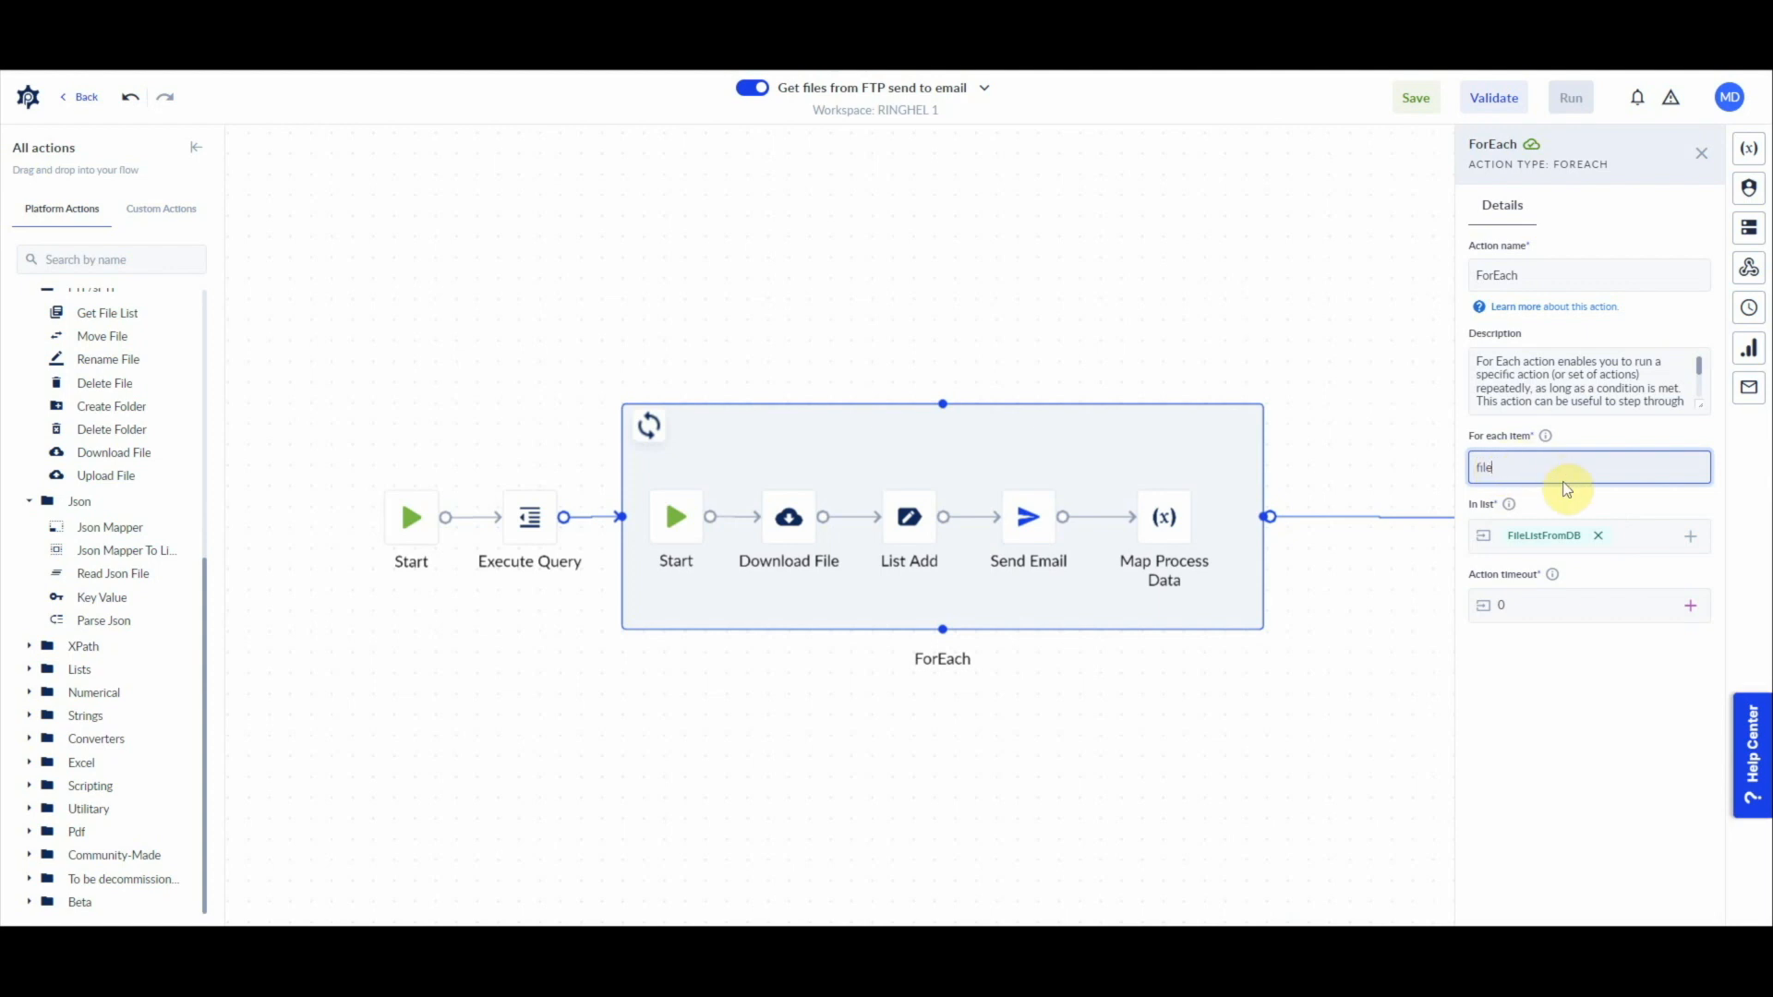
text(emailCurentIteration)
click(1556, 606)
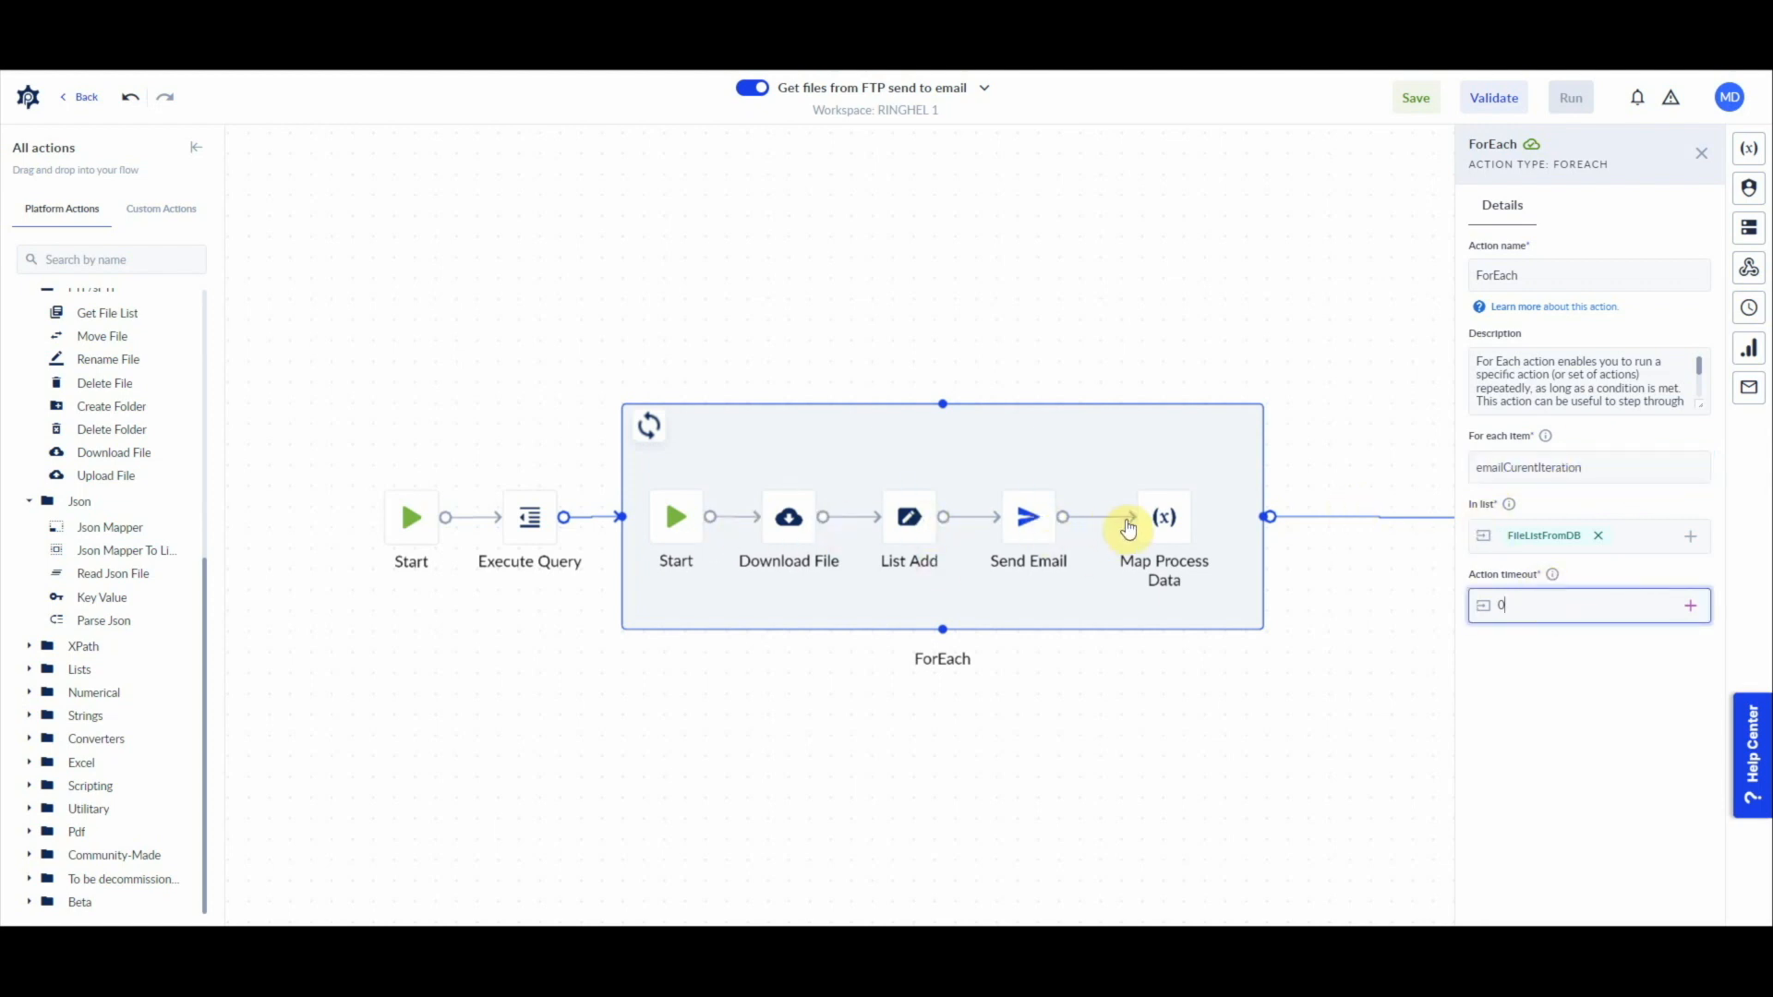
Step: Set the Send Email action's subject to "Your files are here!"
click(1032, 531)
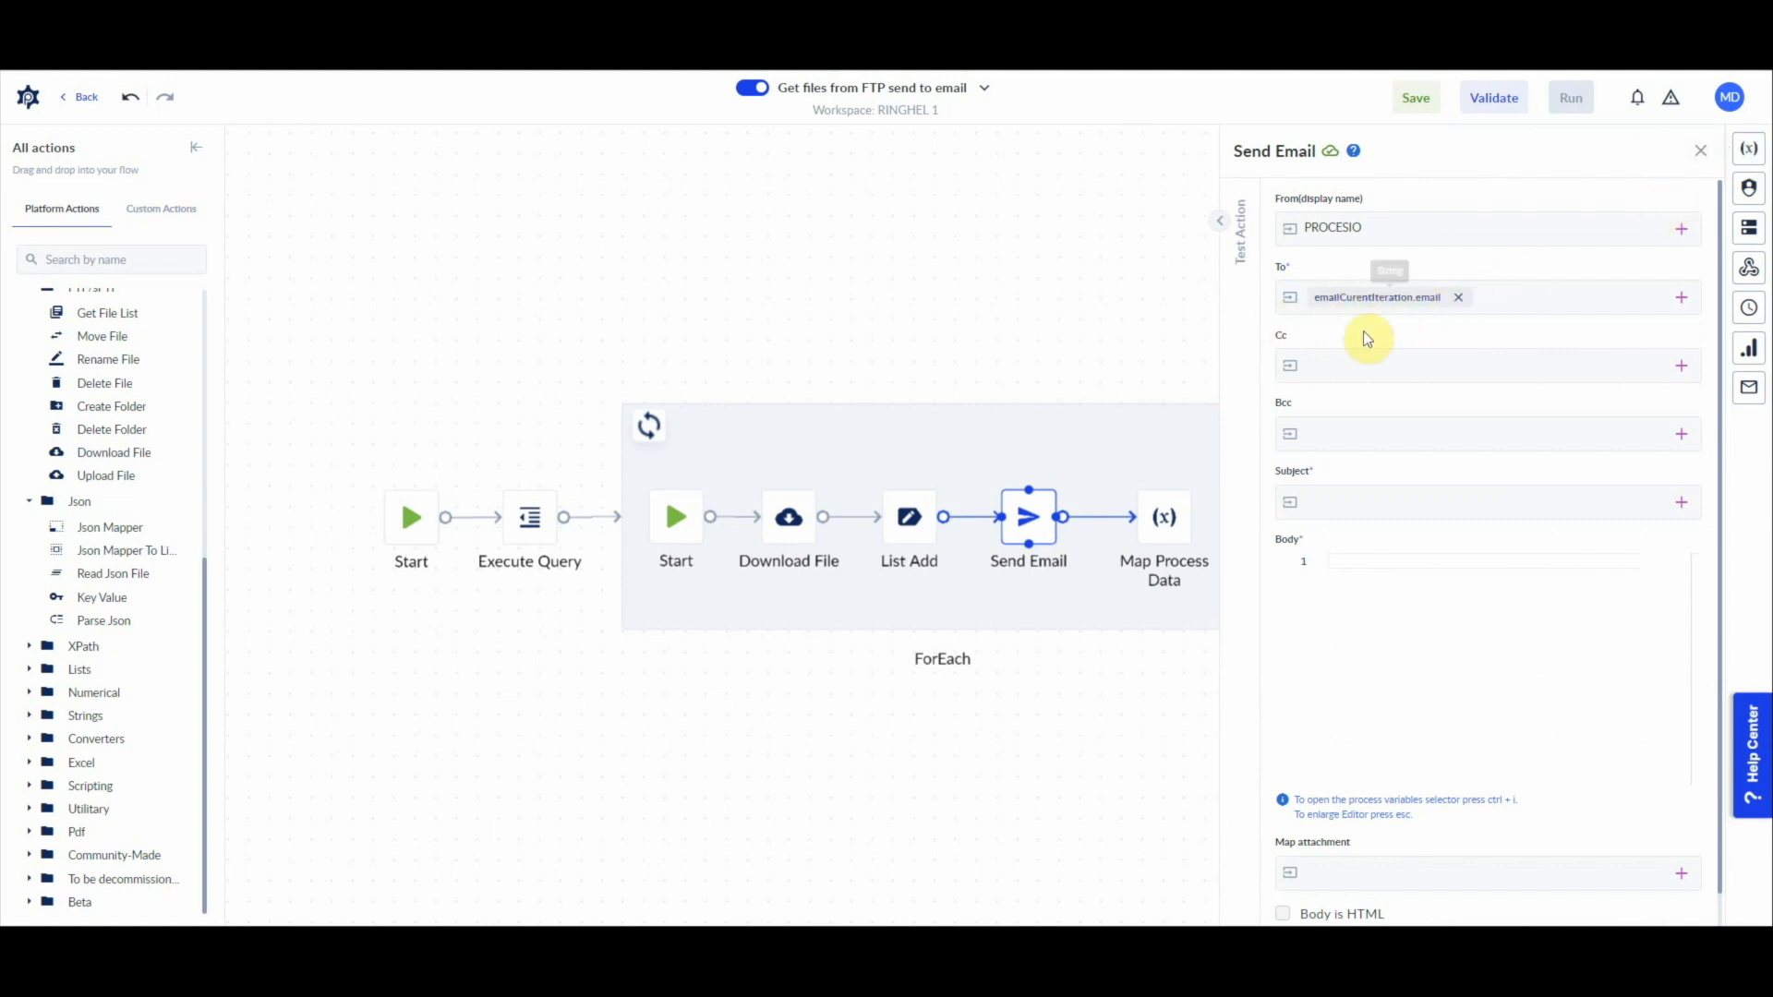
click(1341, 495)
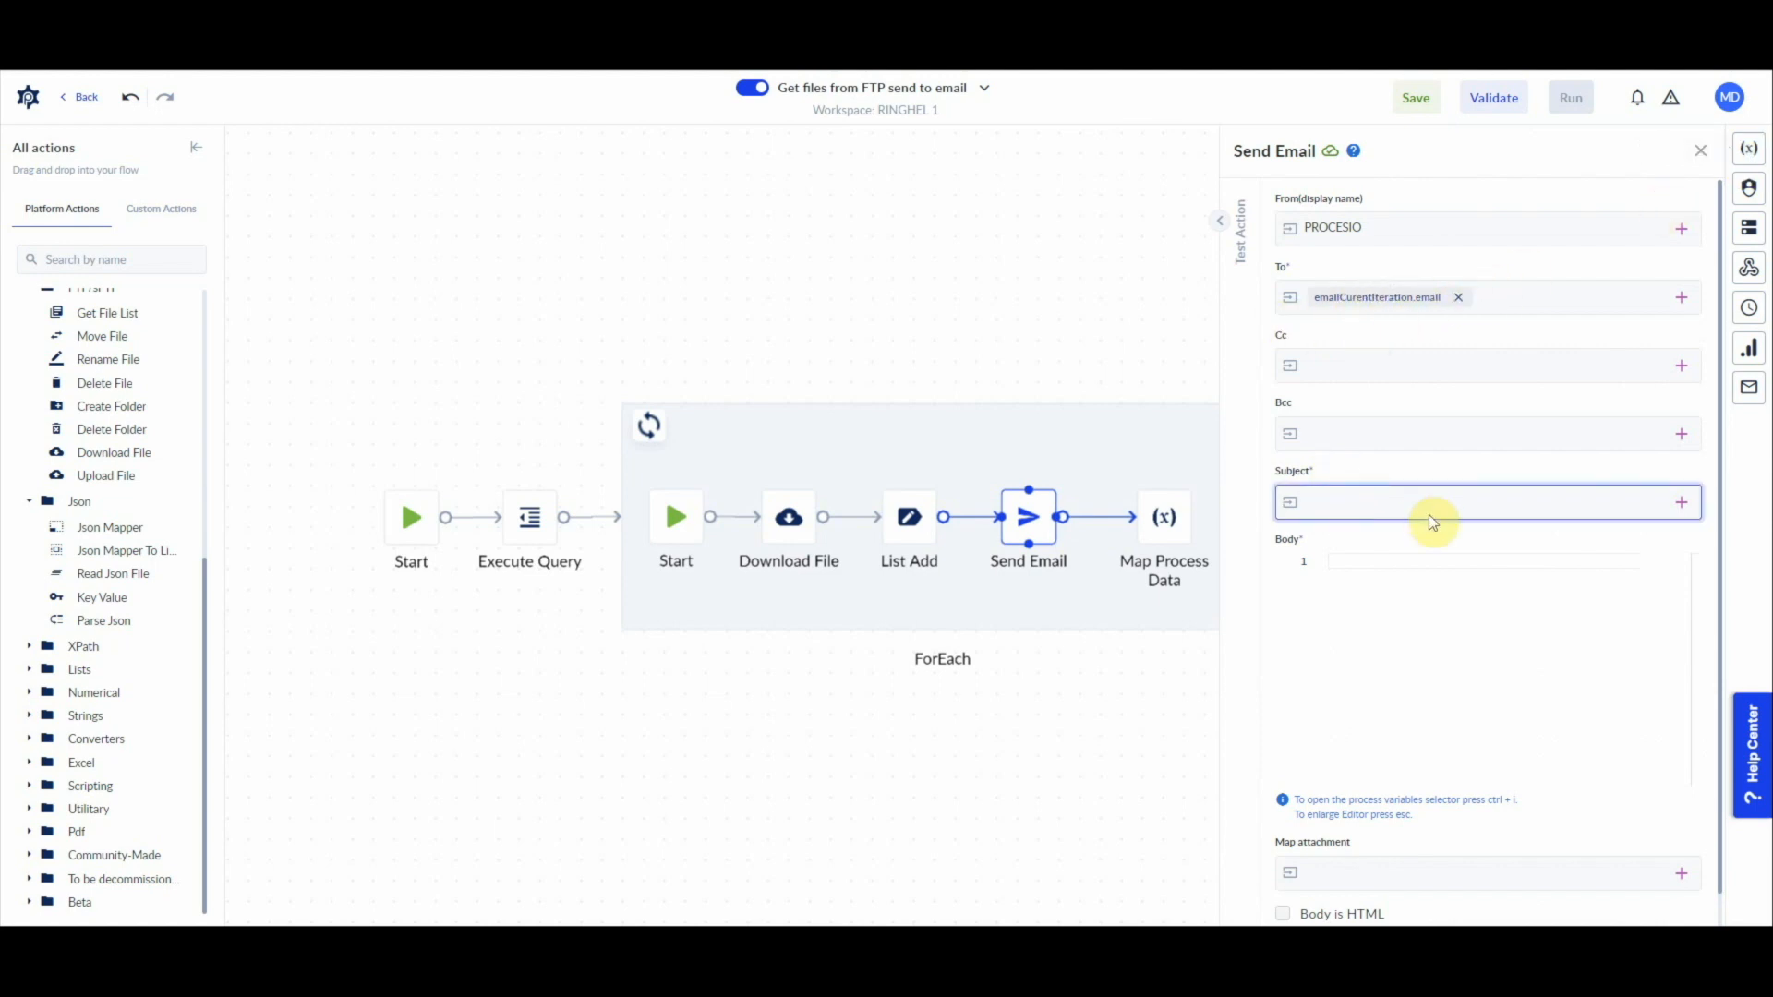
text(Your files are here!)
Step: Write "Please find your files attached!" as the email's body
click(1394, 605)
text(Please find you)
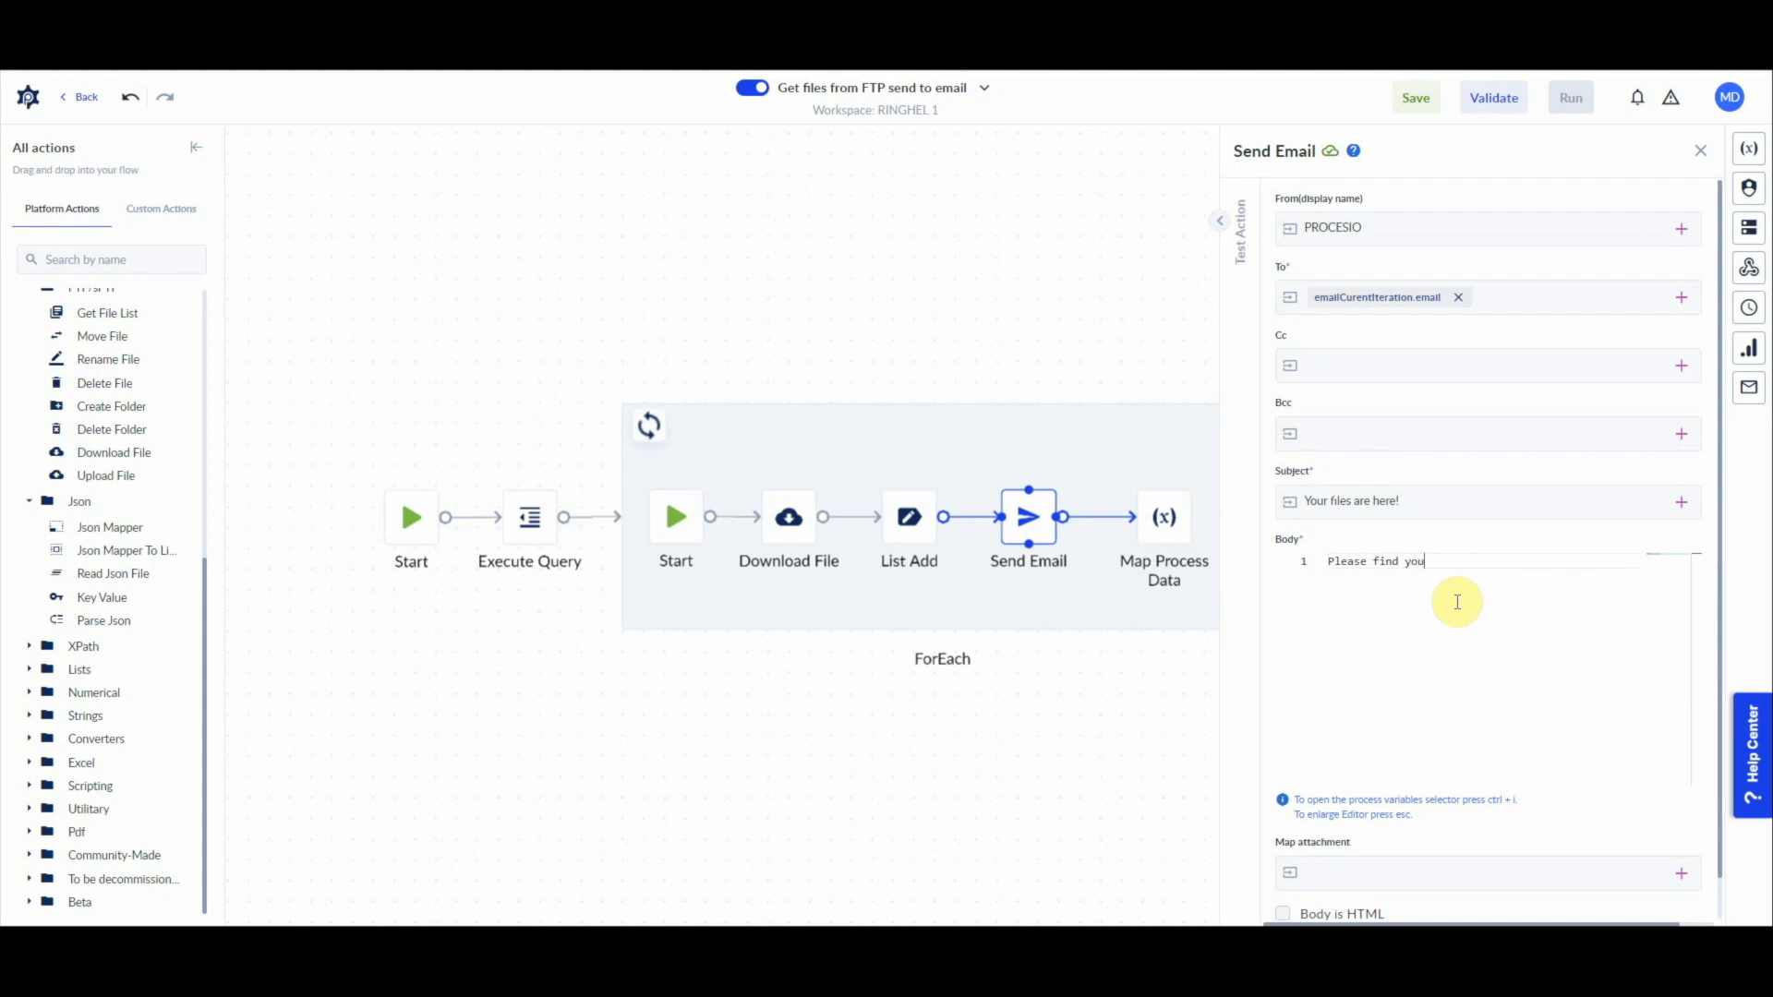
text(r files attached!)
Step: Map the email's attachment to the attachmentList variable
scroll(1456, 877, down, 1)
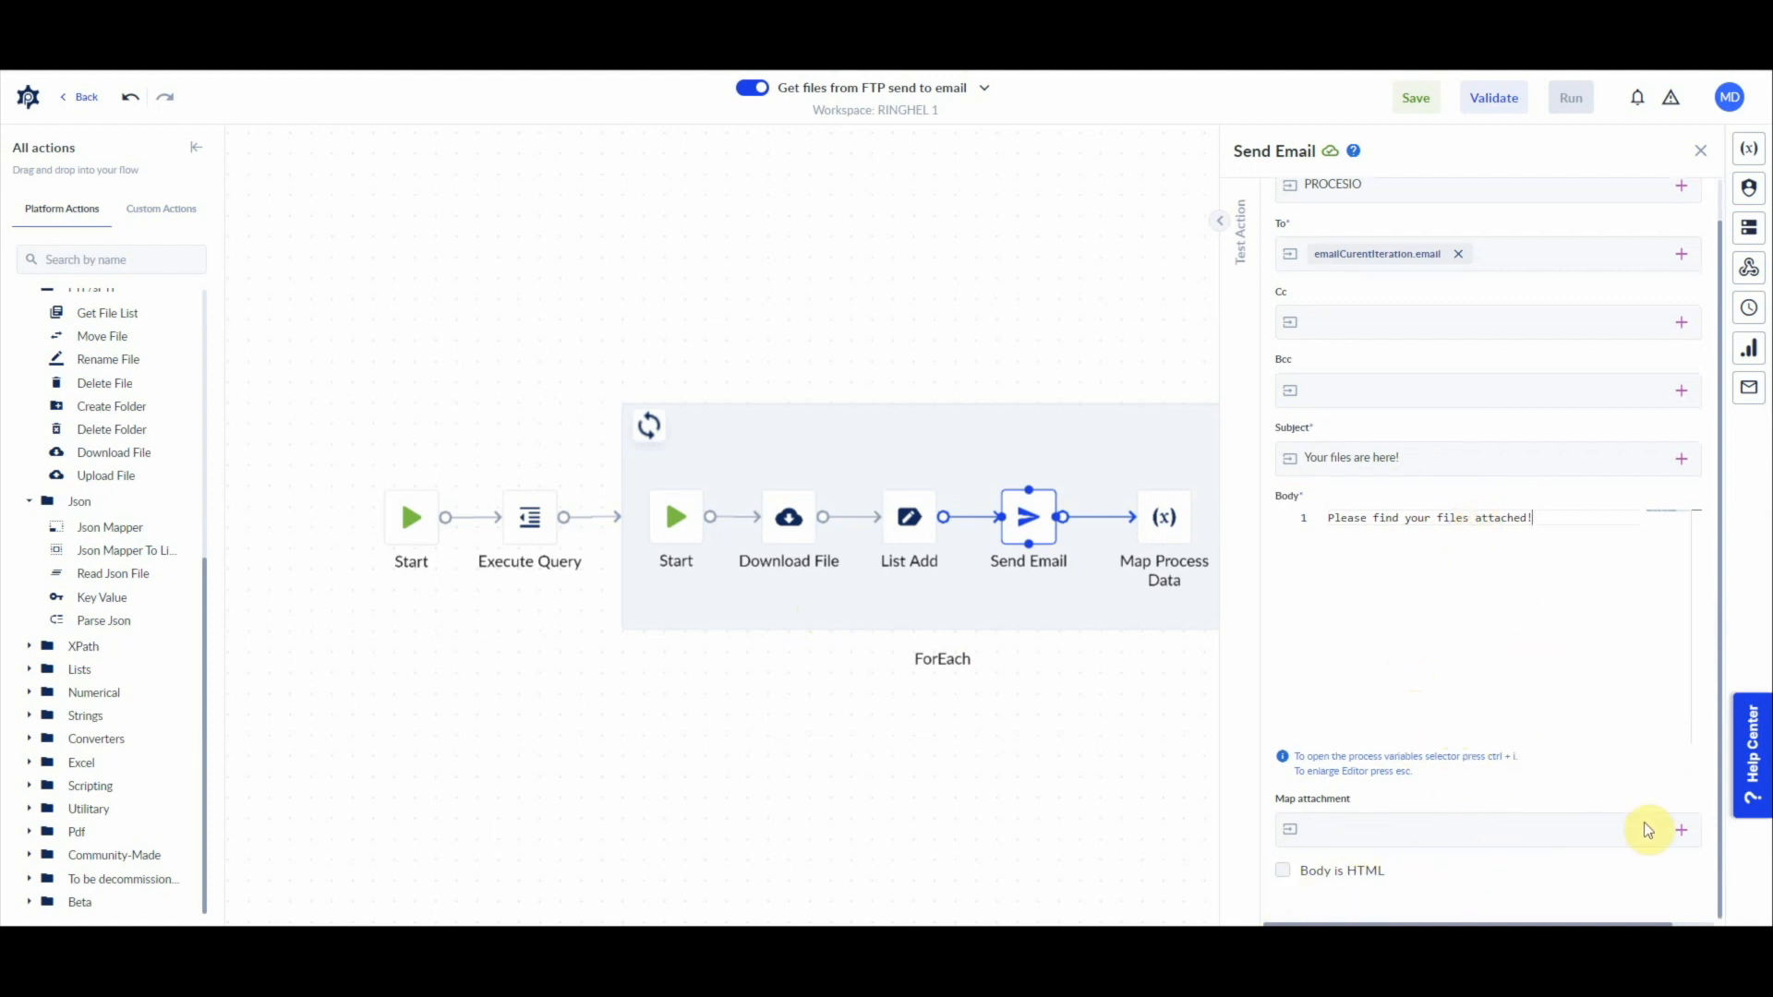
click(1682, 832)
click(1519, 783)
Step: Validate the process and save it
click(1497, 104)
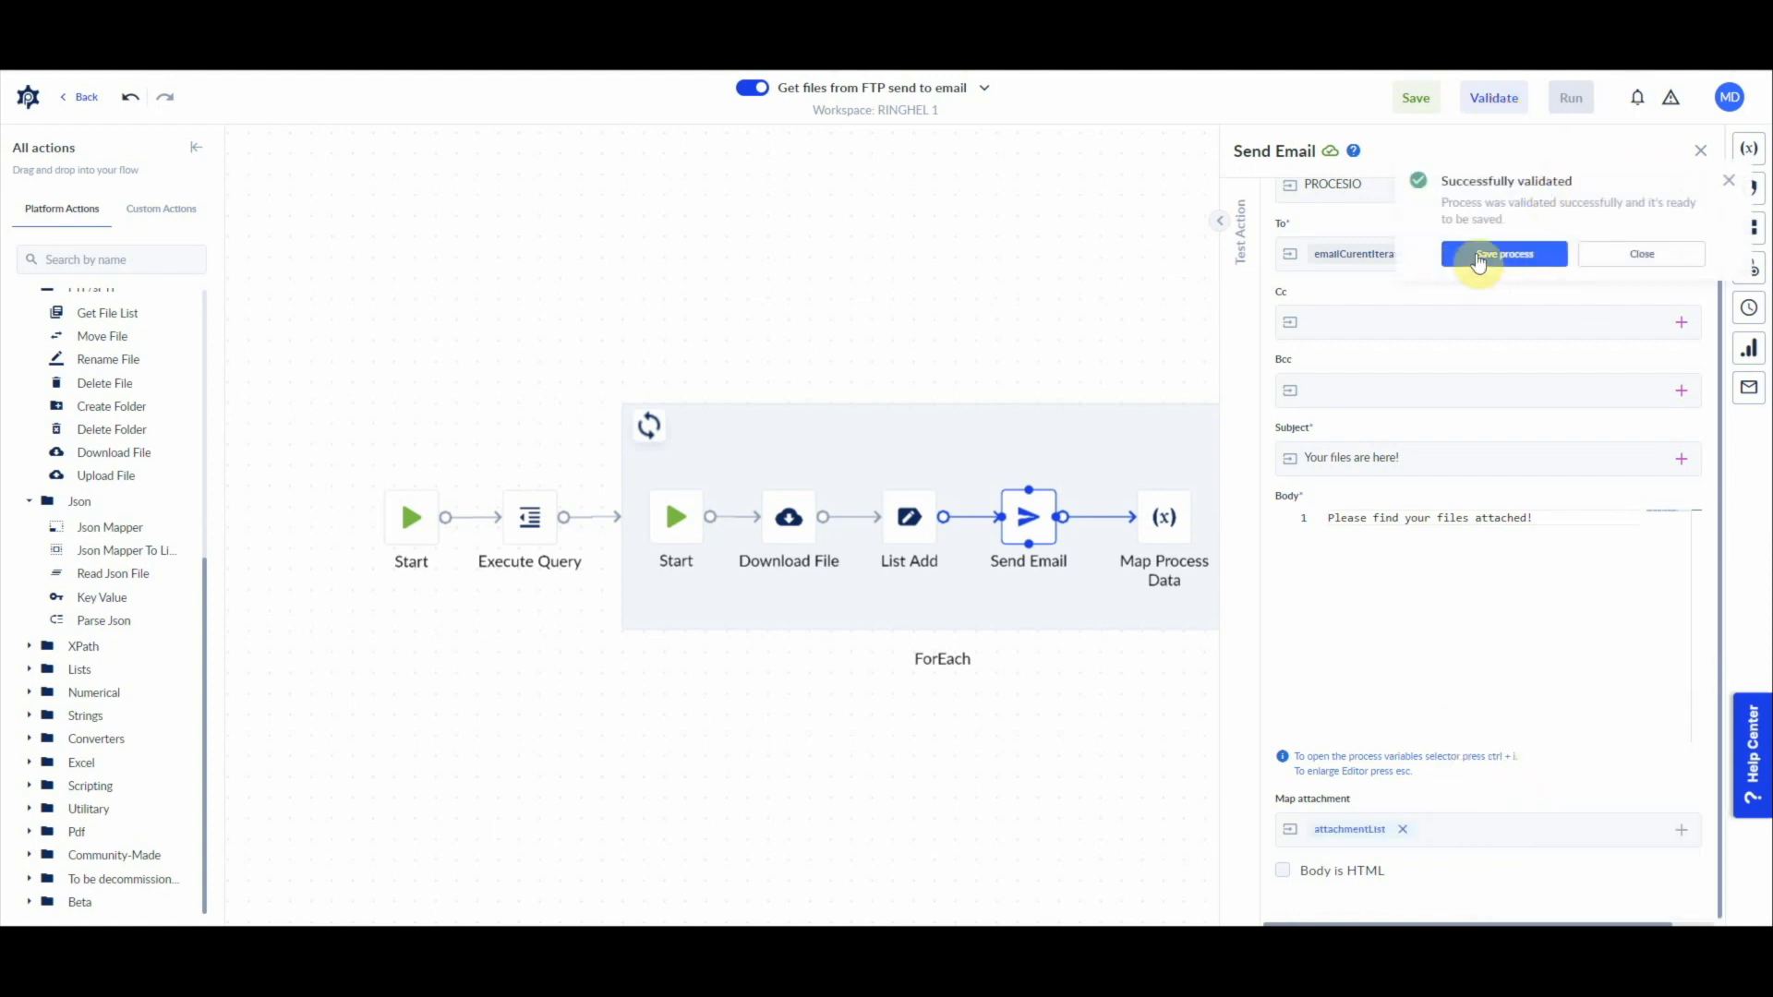
click(1515, 254)
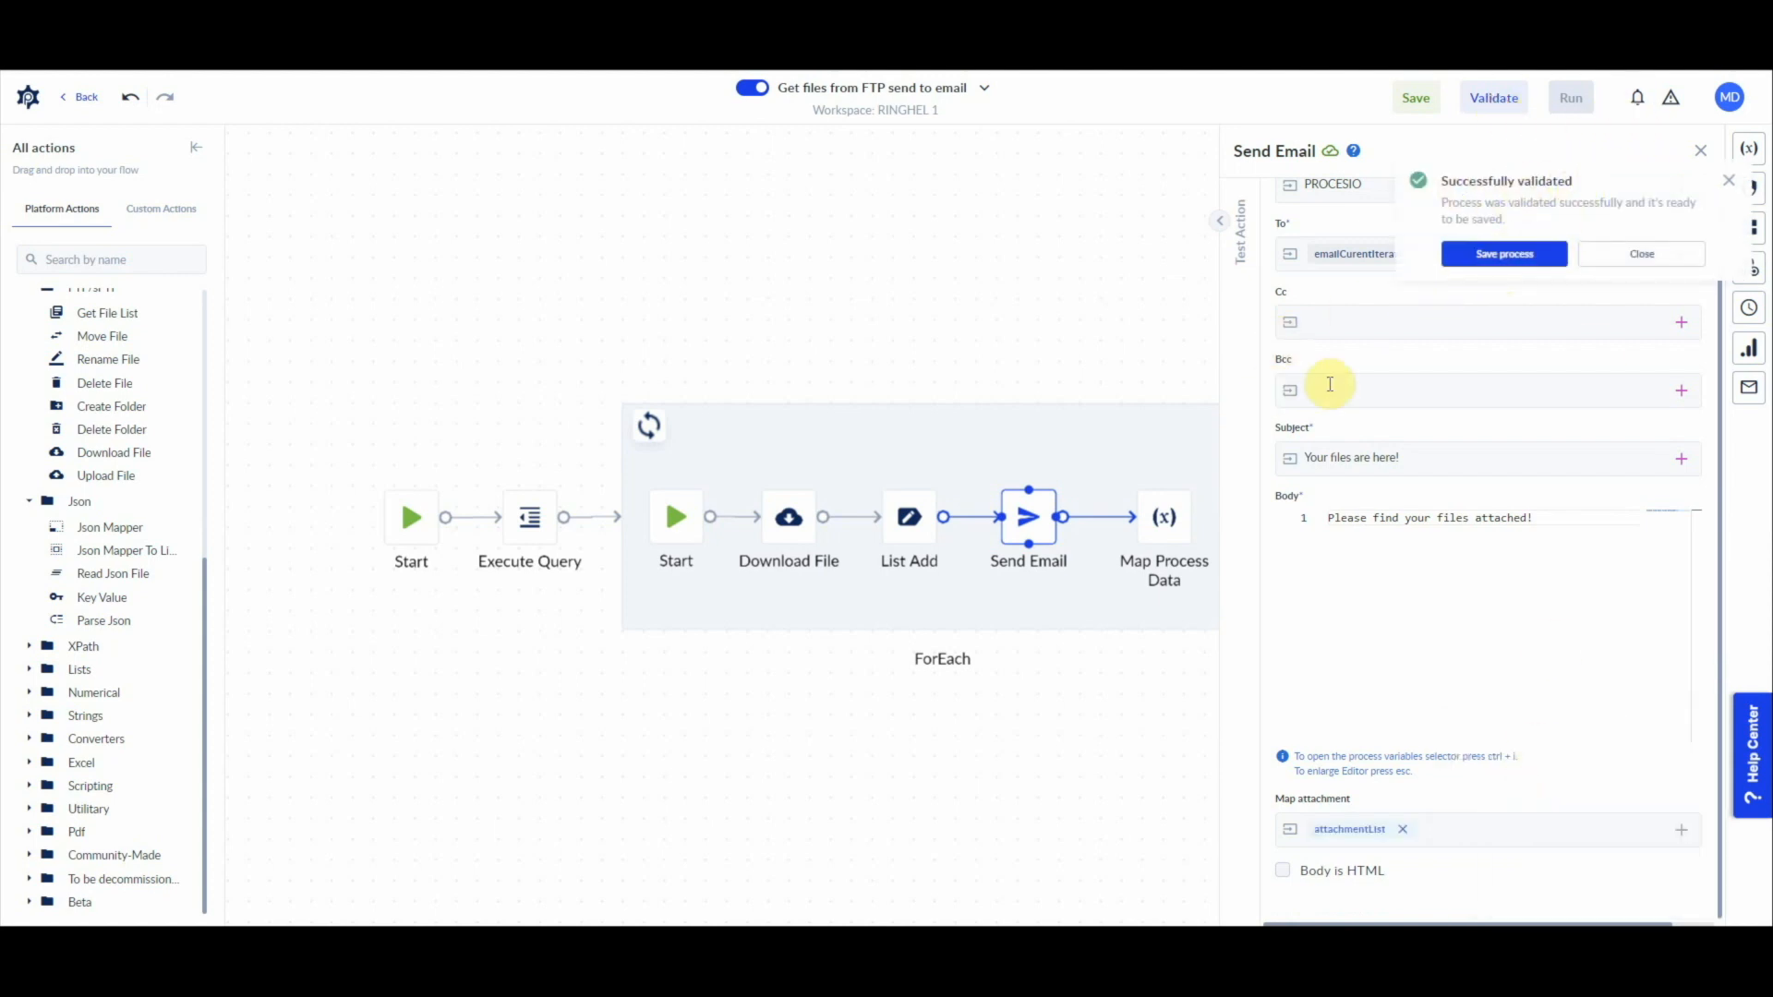
click(1414, 102)
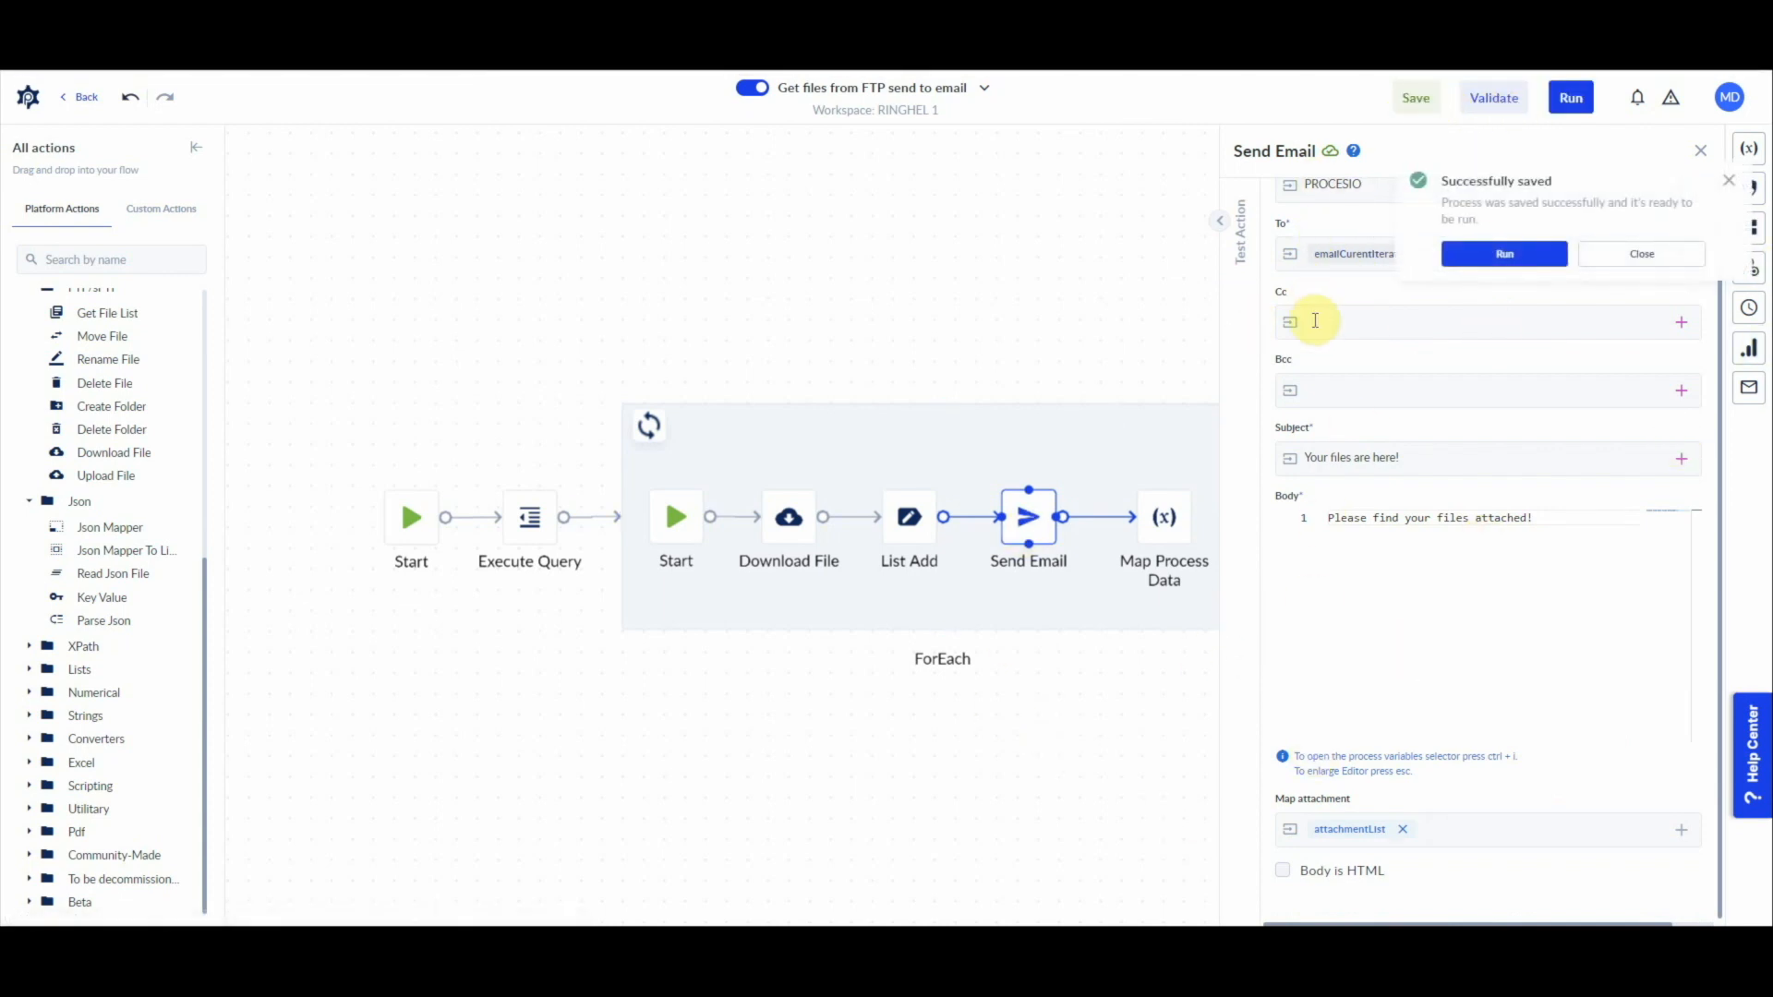
Step: Run the process and examine the Download File action's error in the run instance
click(1520, 266)
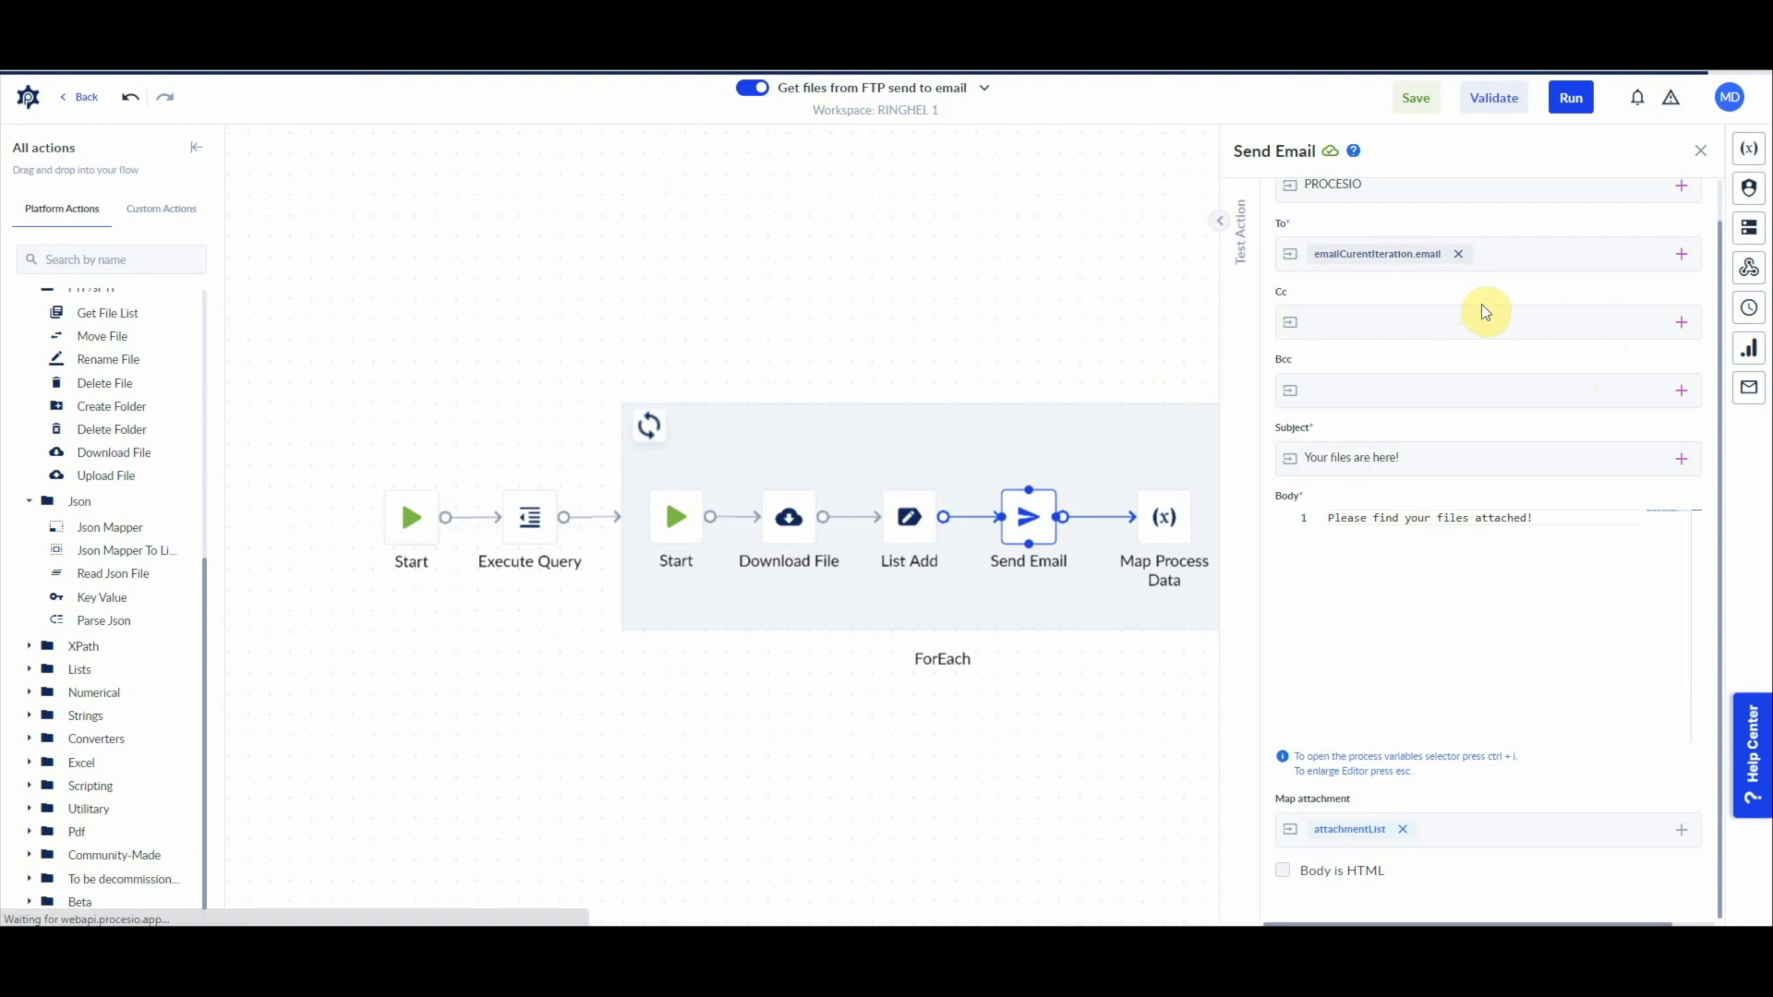
click(783, 519)
drag(1477, 220, 1686, 220)
click(1356, 175)
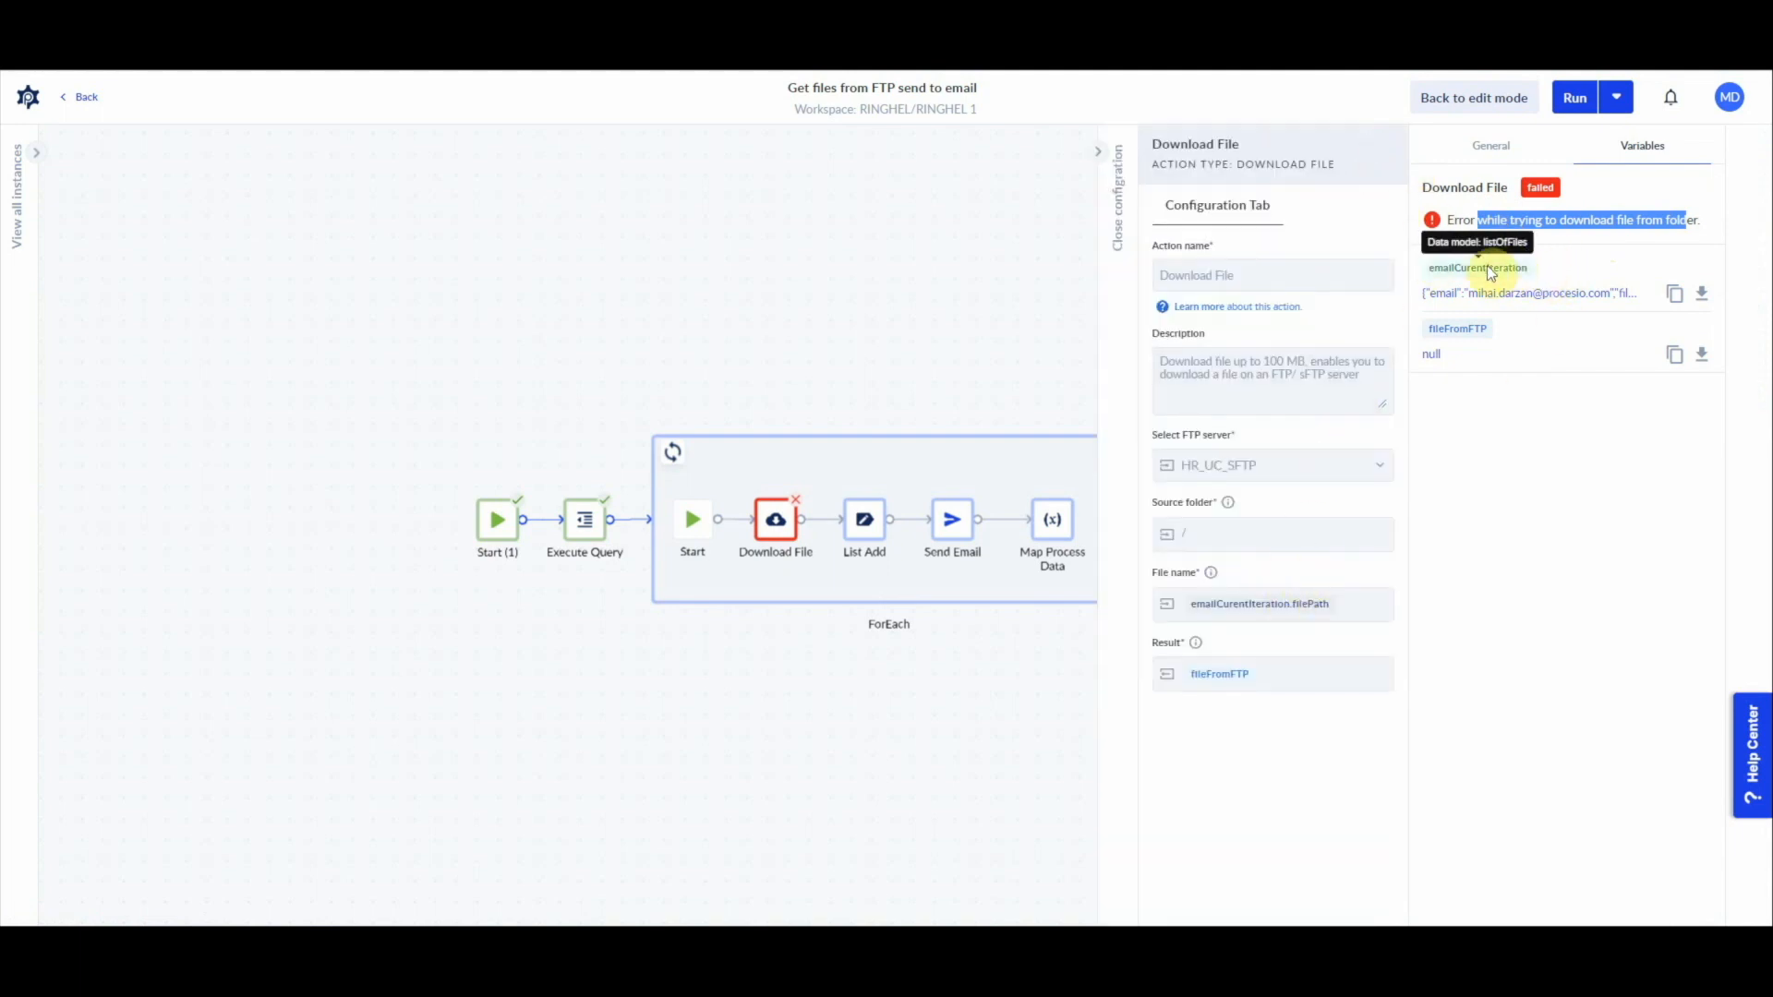
click(1682, 220)
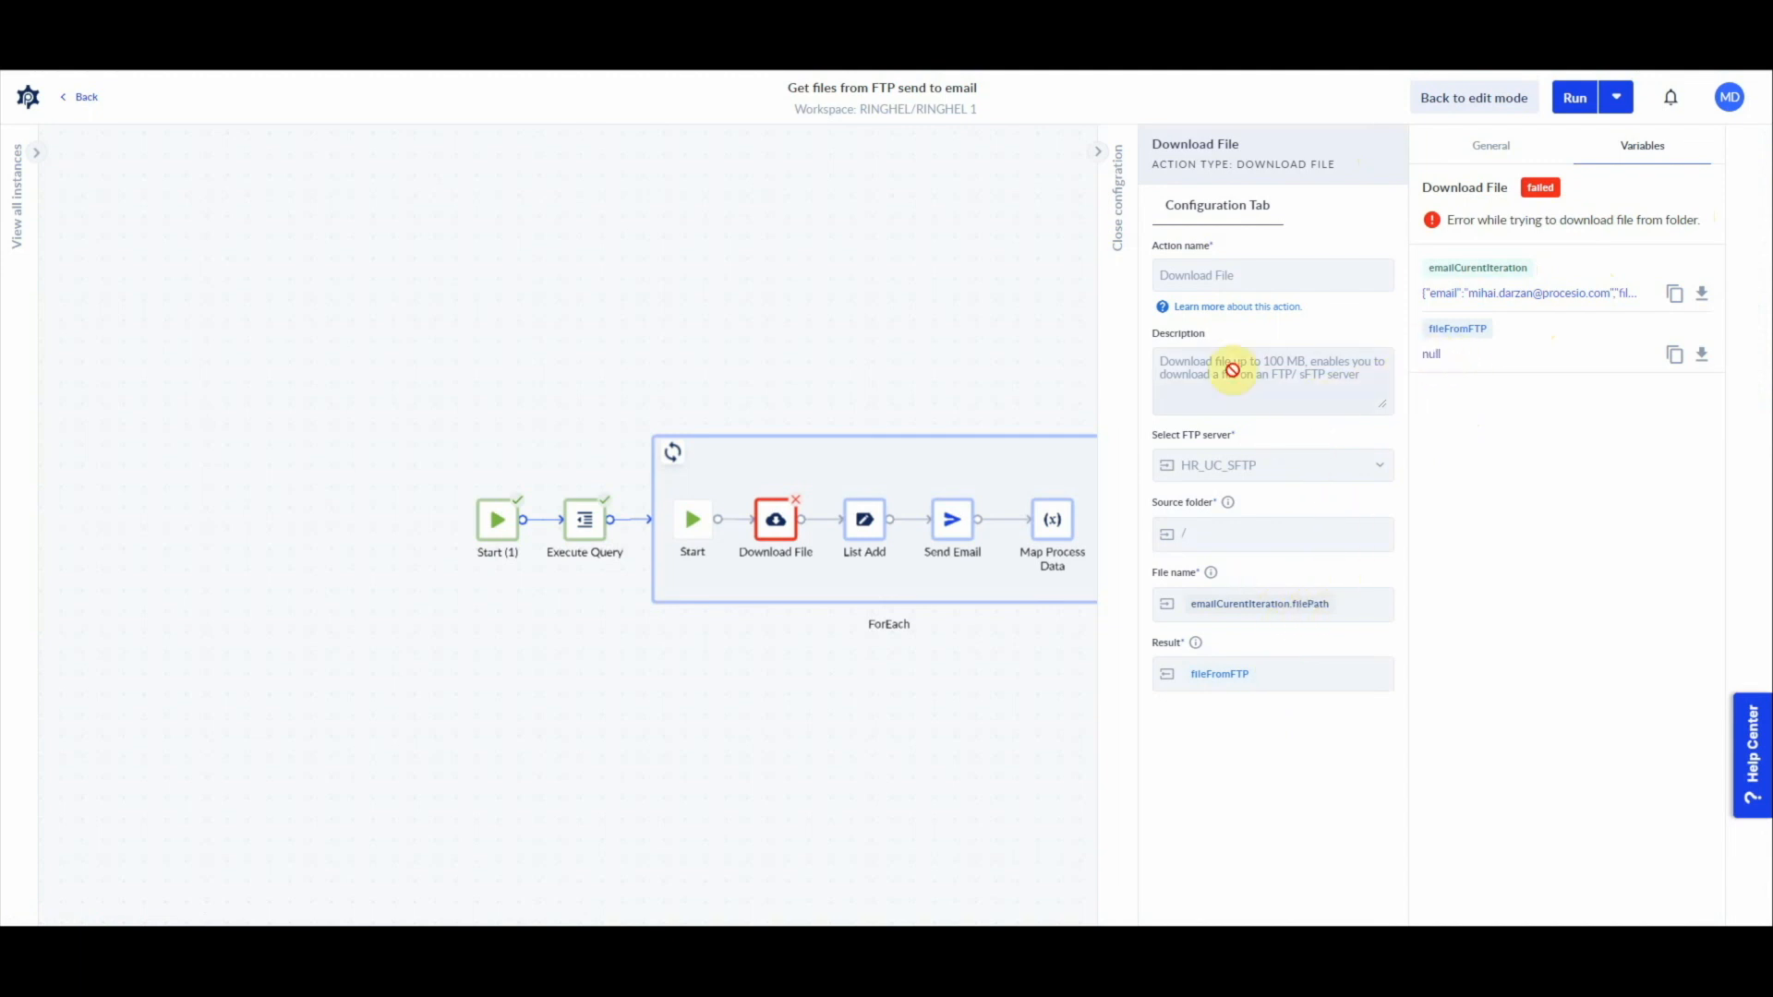
Step: Open the Execute Query action's FileListFromDB output and copy the first filePath, attachment.pdf
click(602, 540)
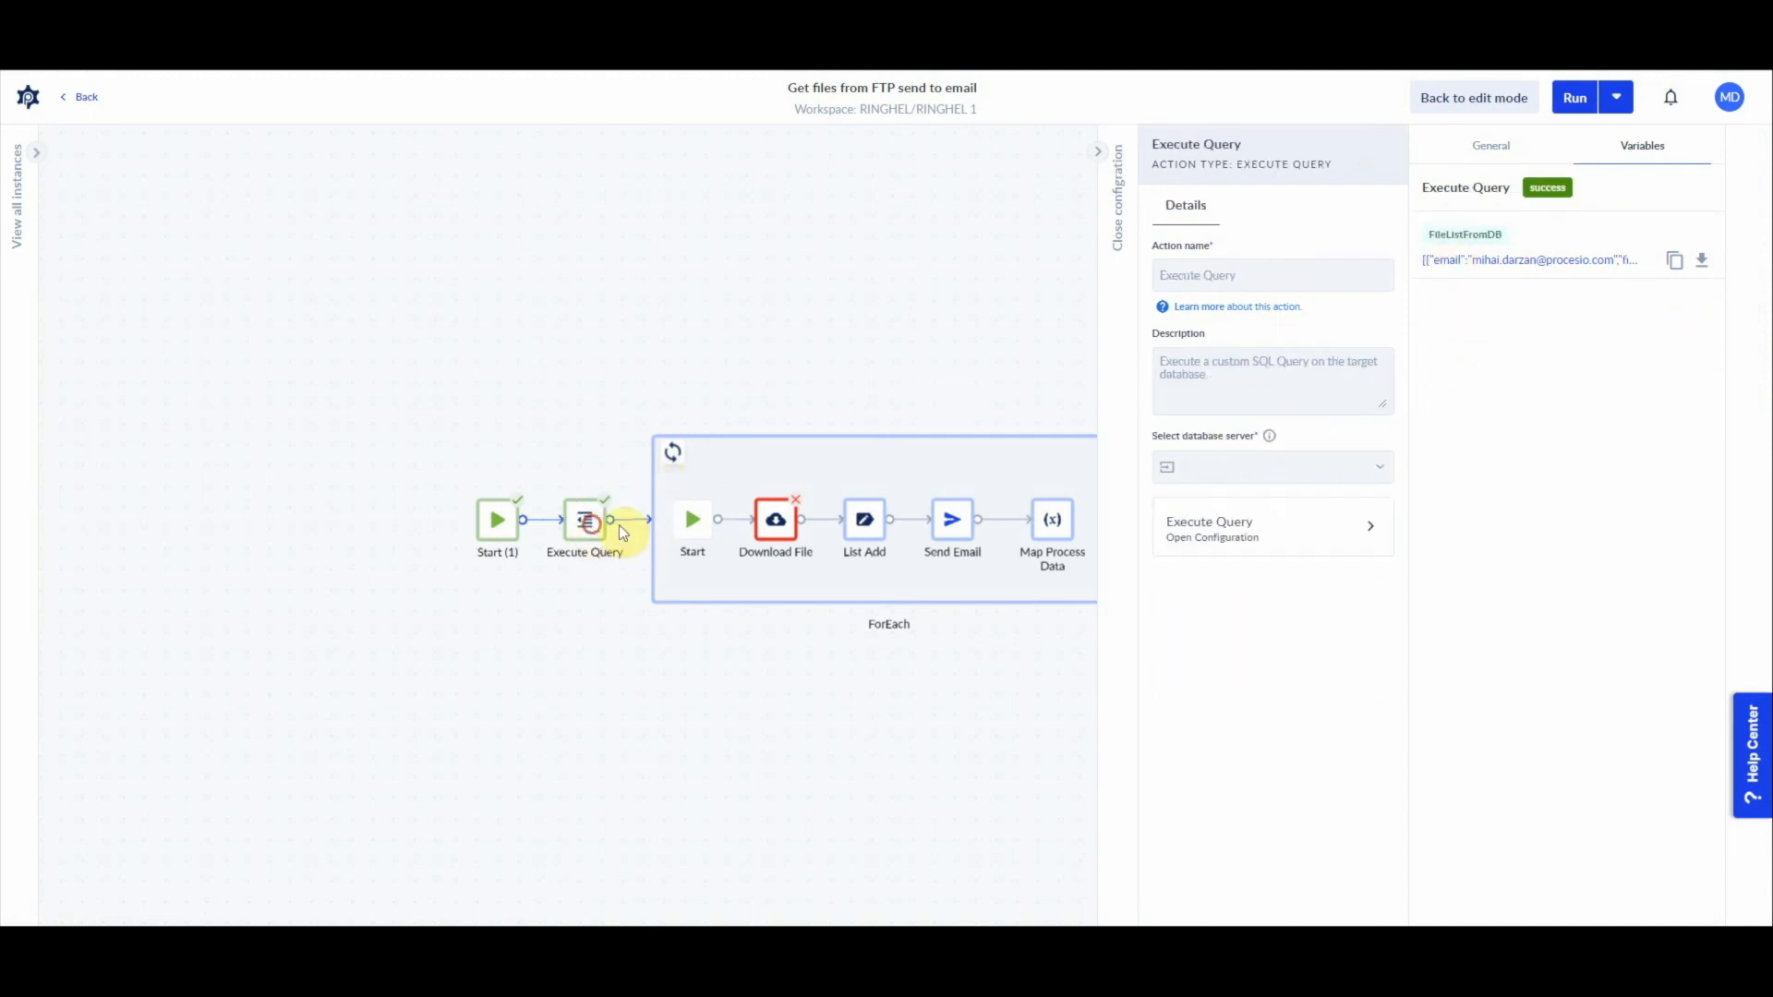
click(1502, 261)
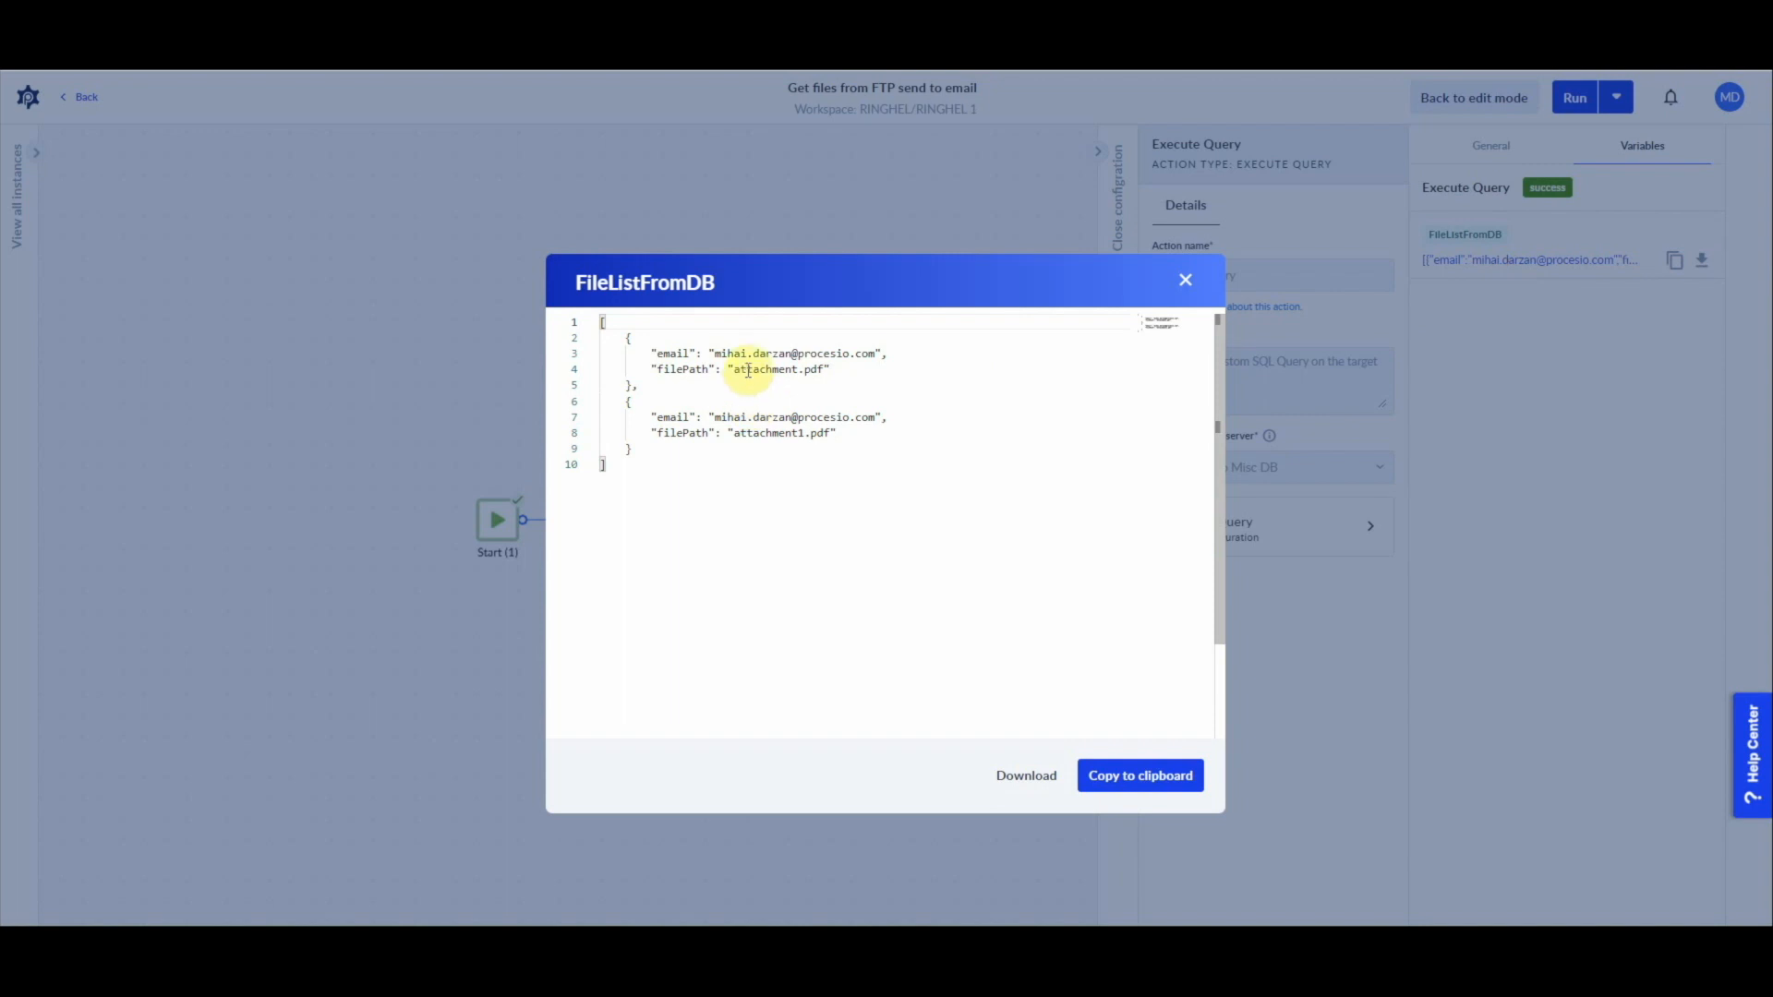
double_click(752, 369)
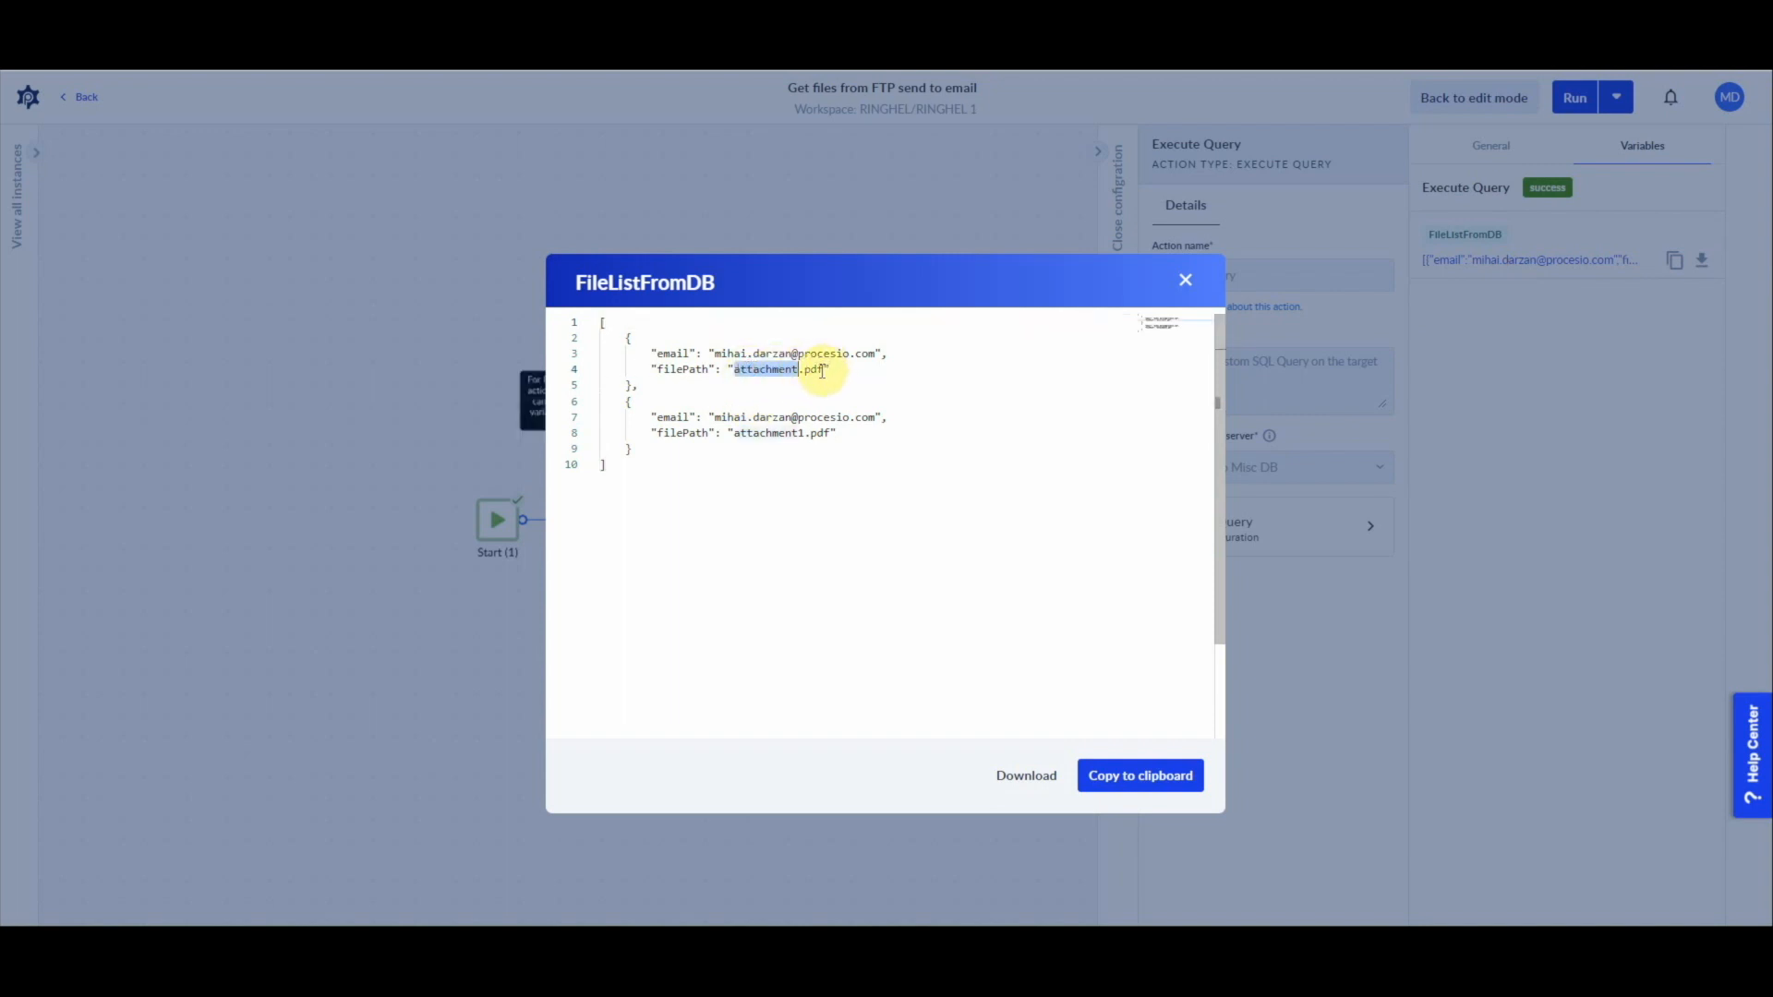
shift+click(822, 369)
key(ctrl+c)
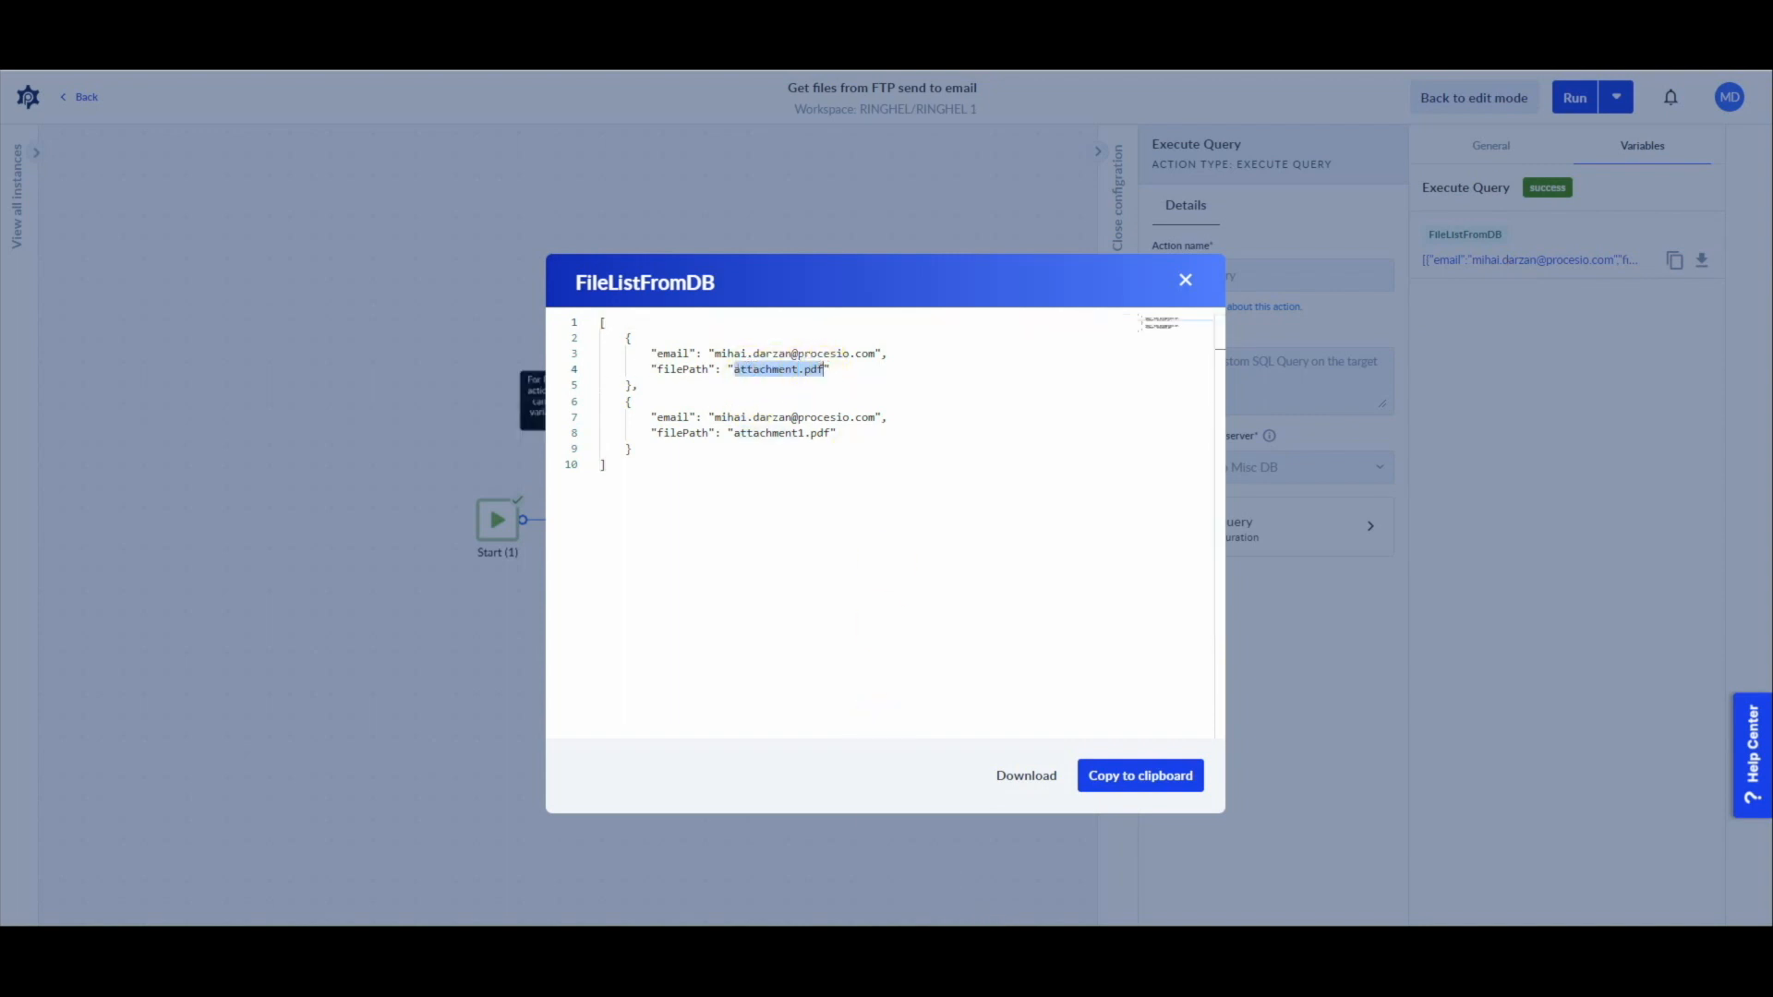
Step: Switch to the FTP client and upload Mailtrap iunie 2023.pdf from File Explorer's recent files to the remote folder /upload/PRC_UC/HR_Onboarding
mouse_move(887, 944)
key(super+e)
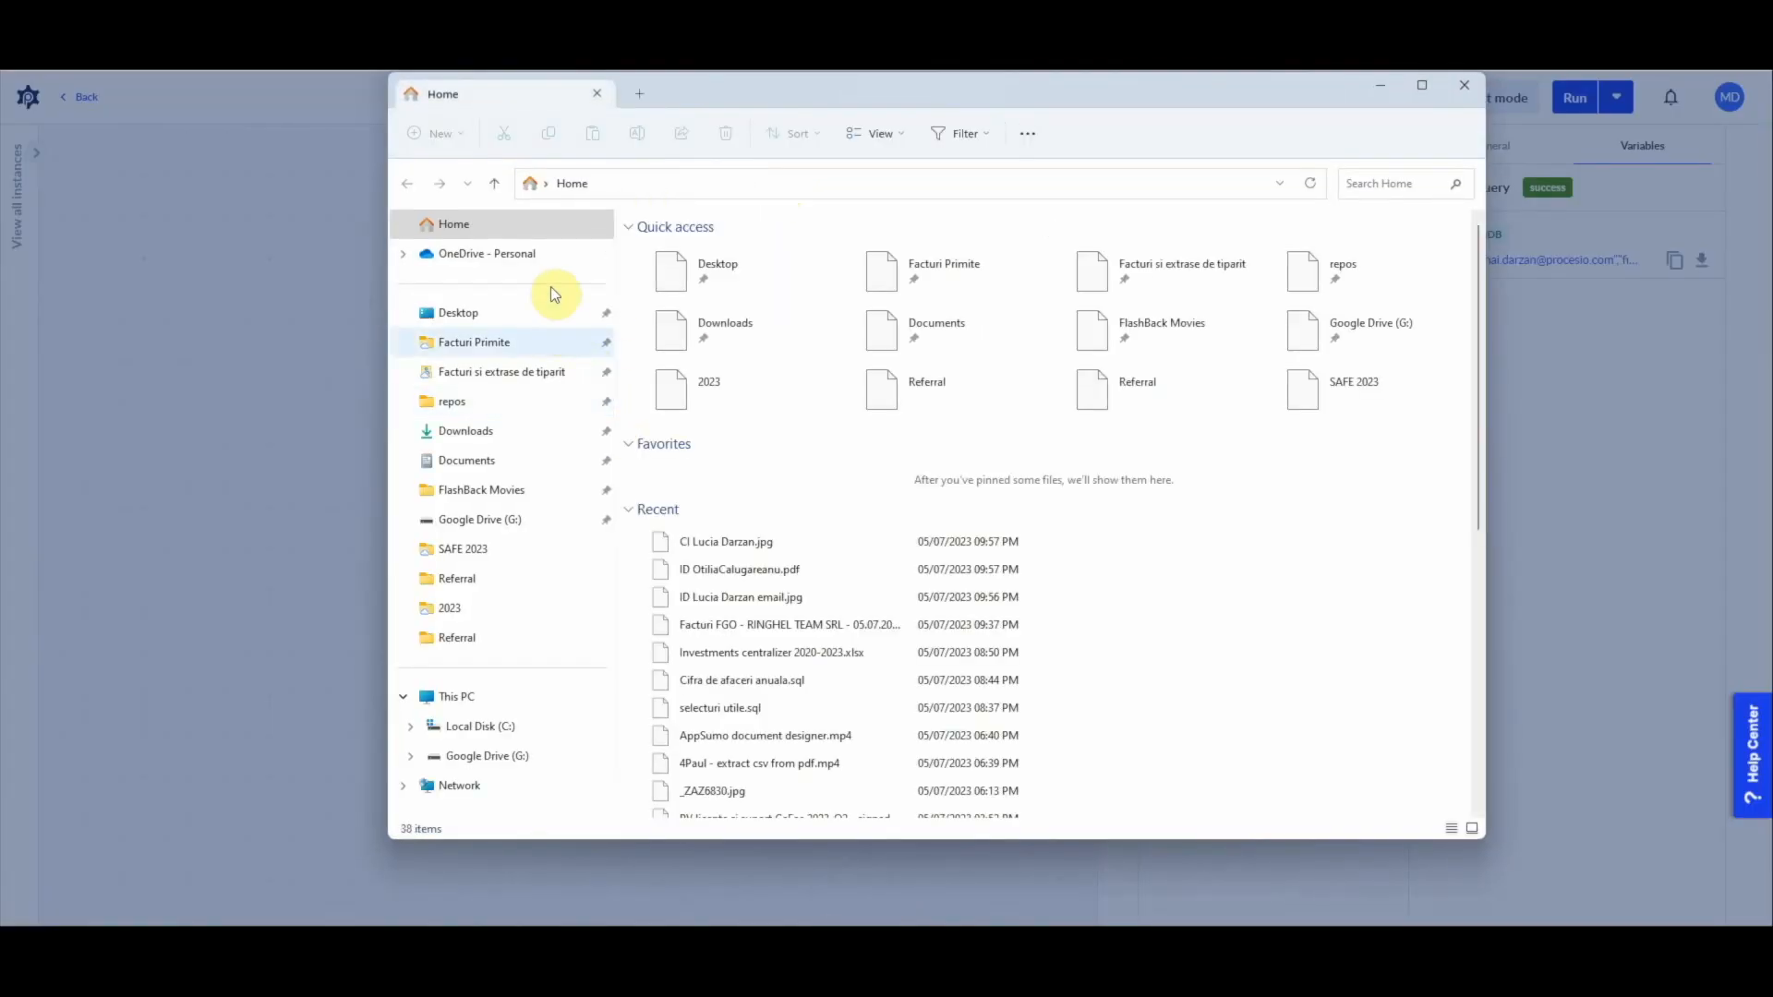
click(728, 570)
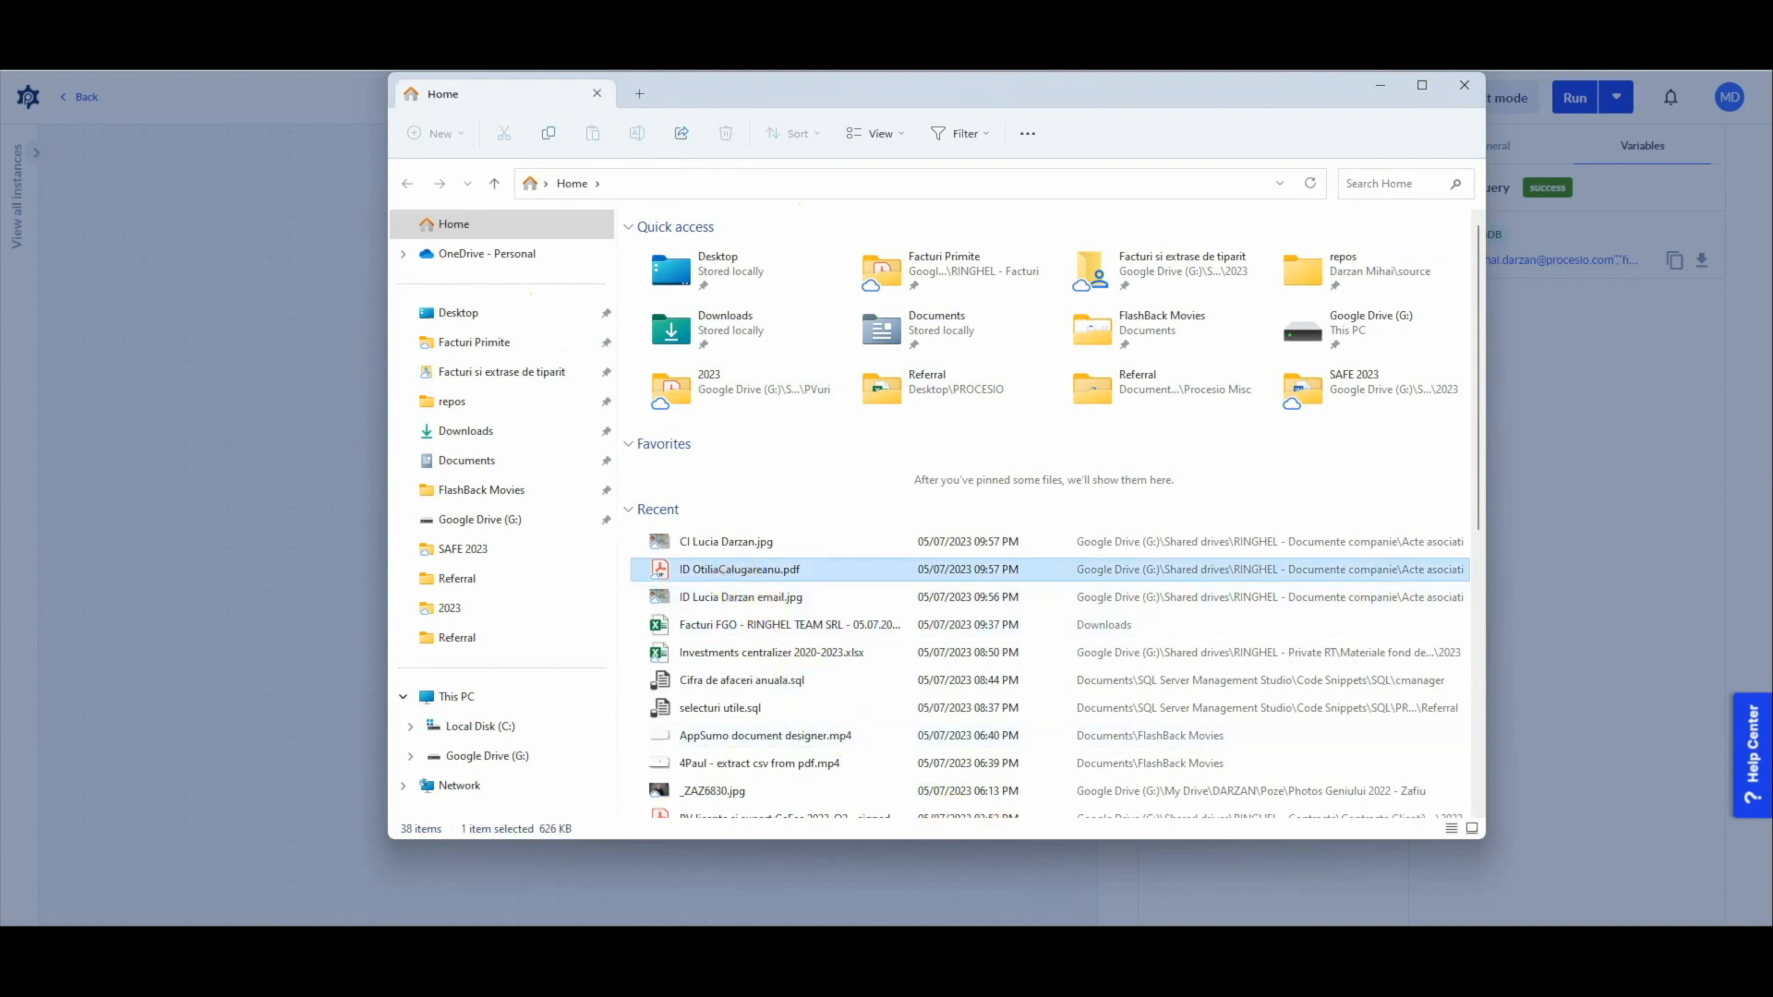
scroll(756, 794, down, 3)
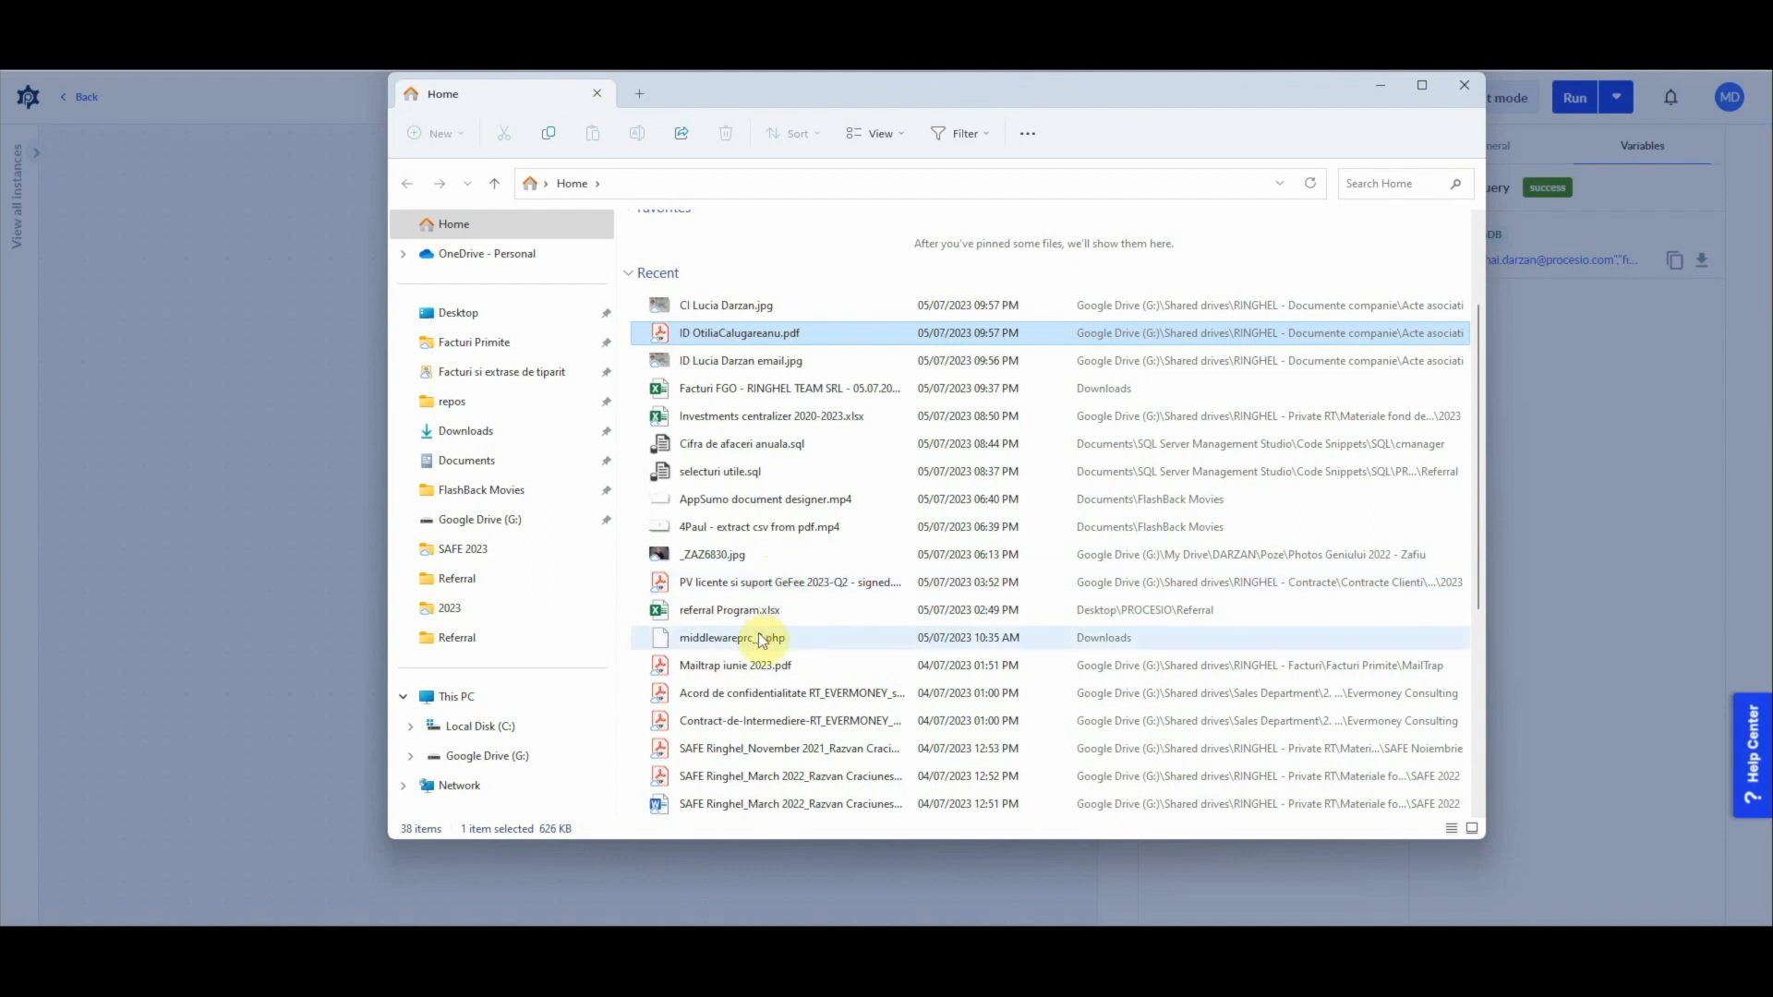
click(703, 672)
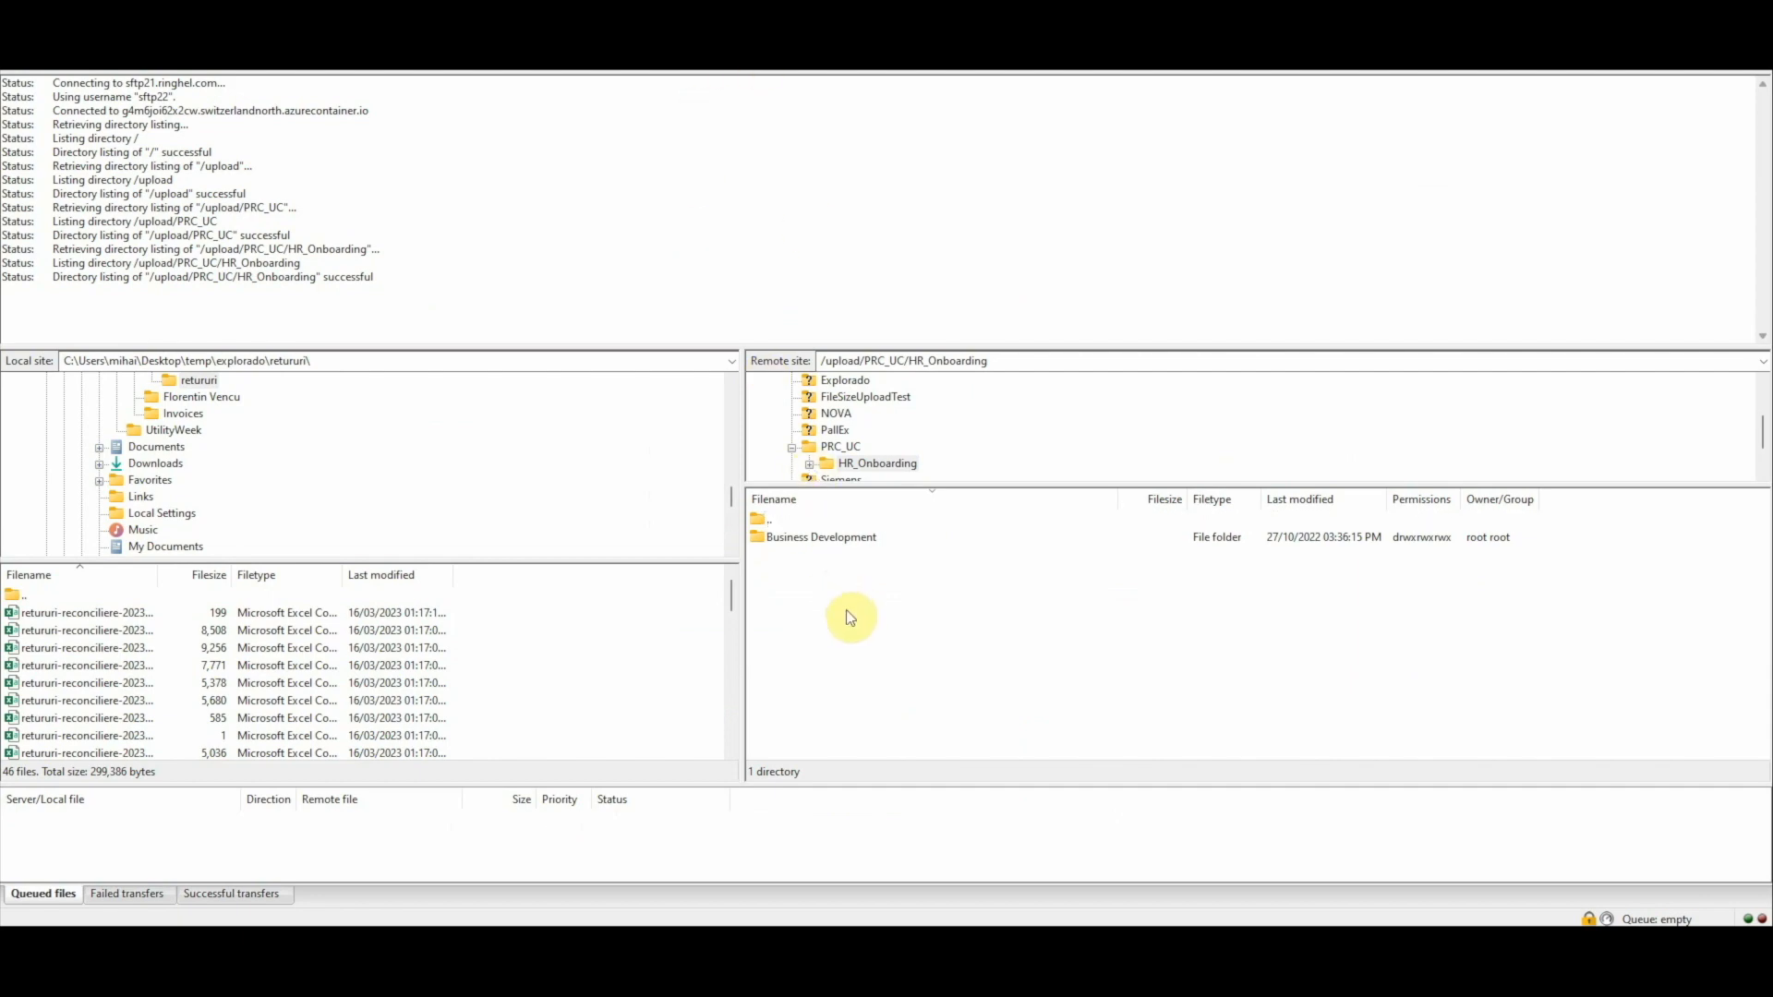
key(alt+Tab)
drag(875, 99, 1263, 79)
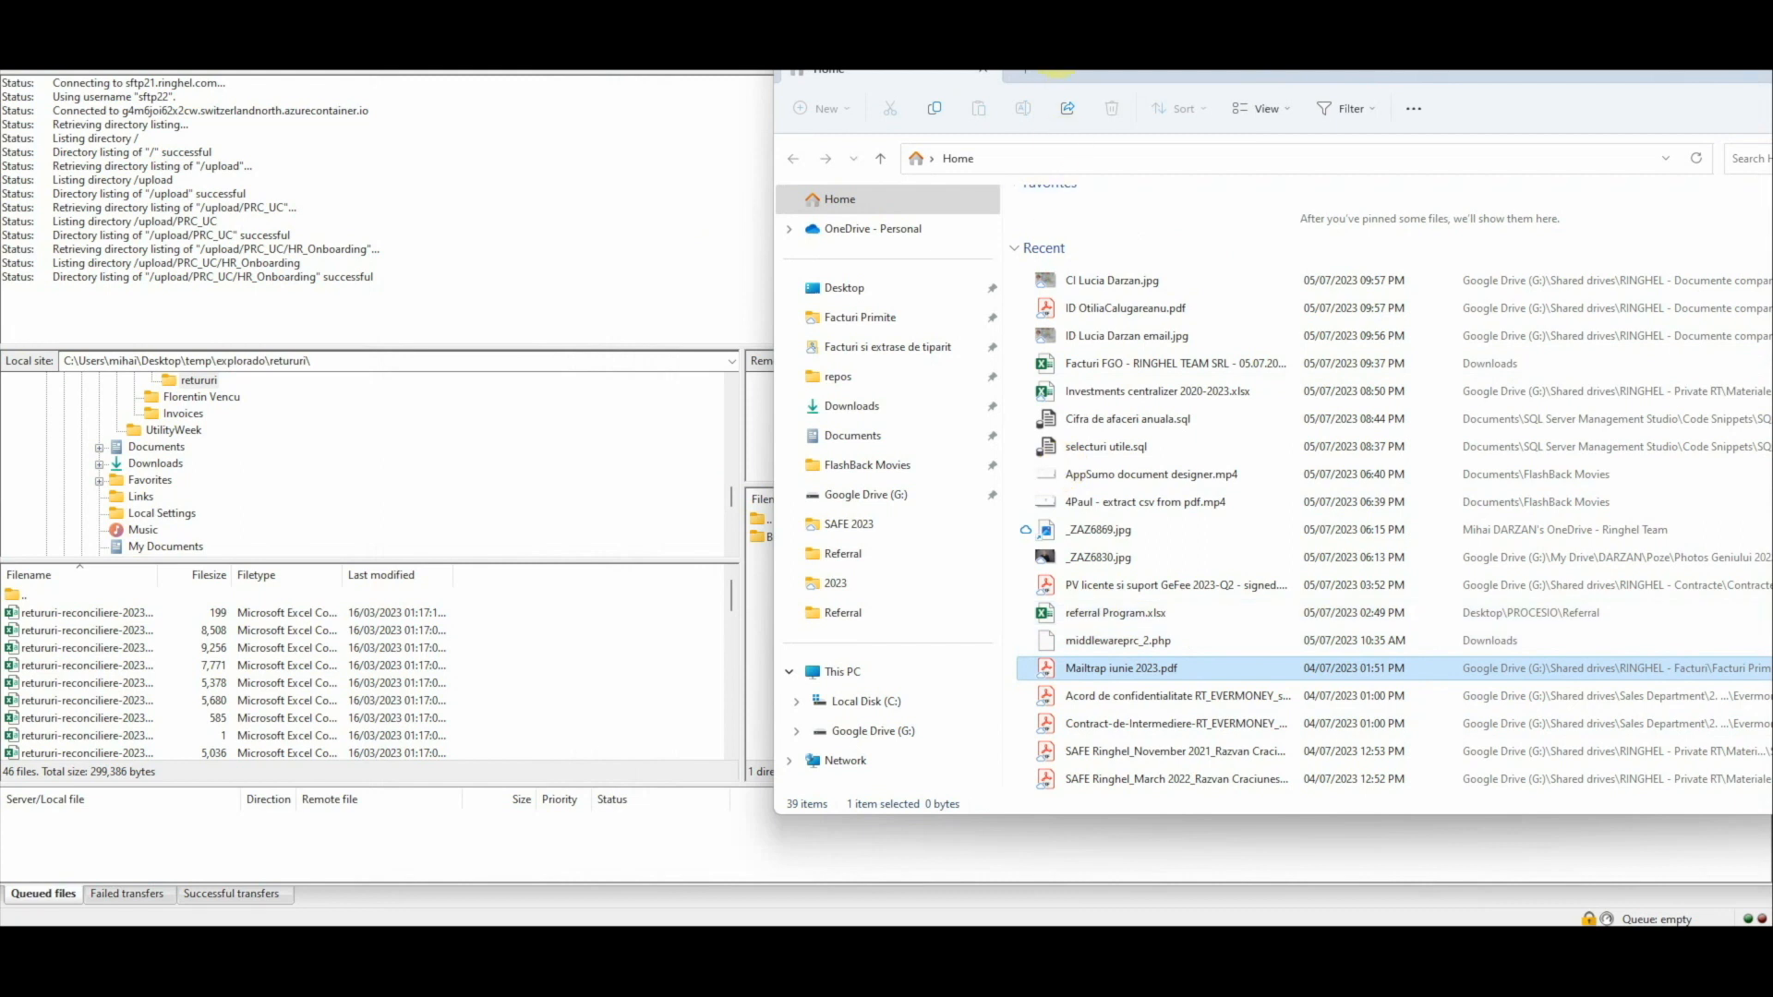
drag(1097, 74, 1228, 134)
drag(1225, 730, 818, 612)
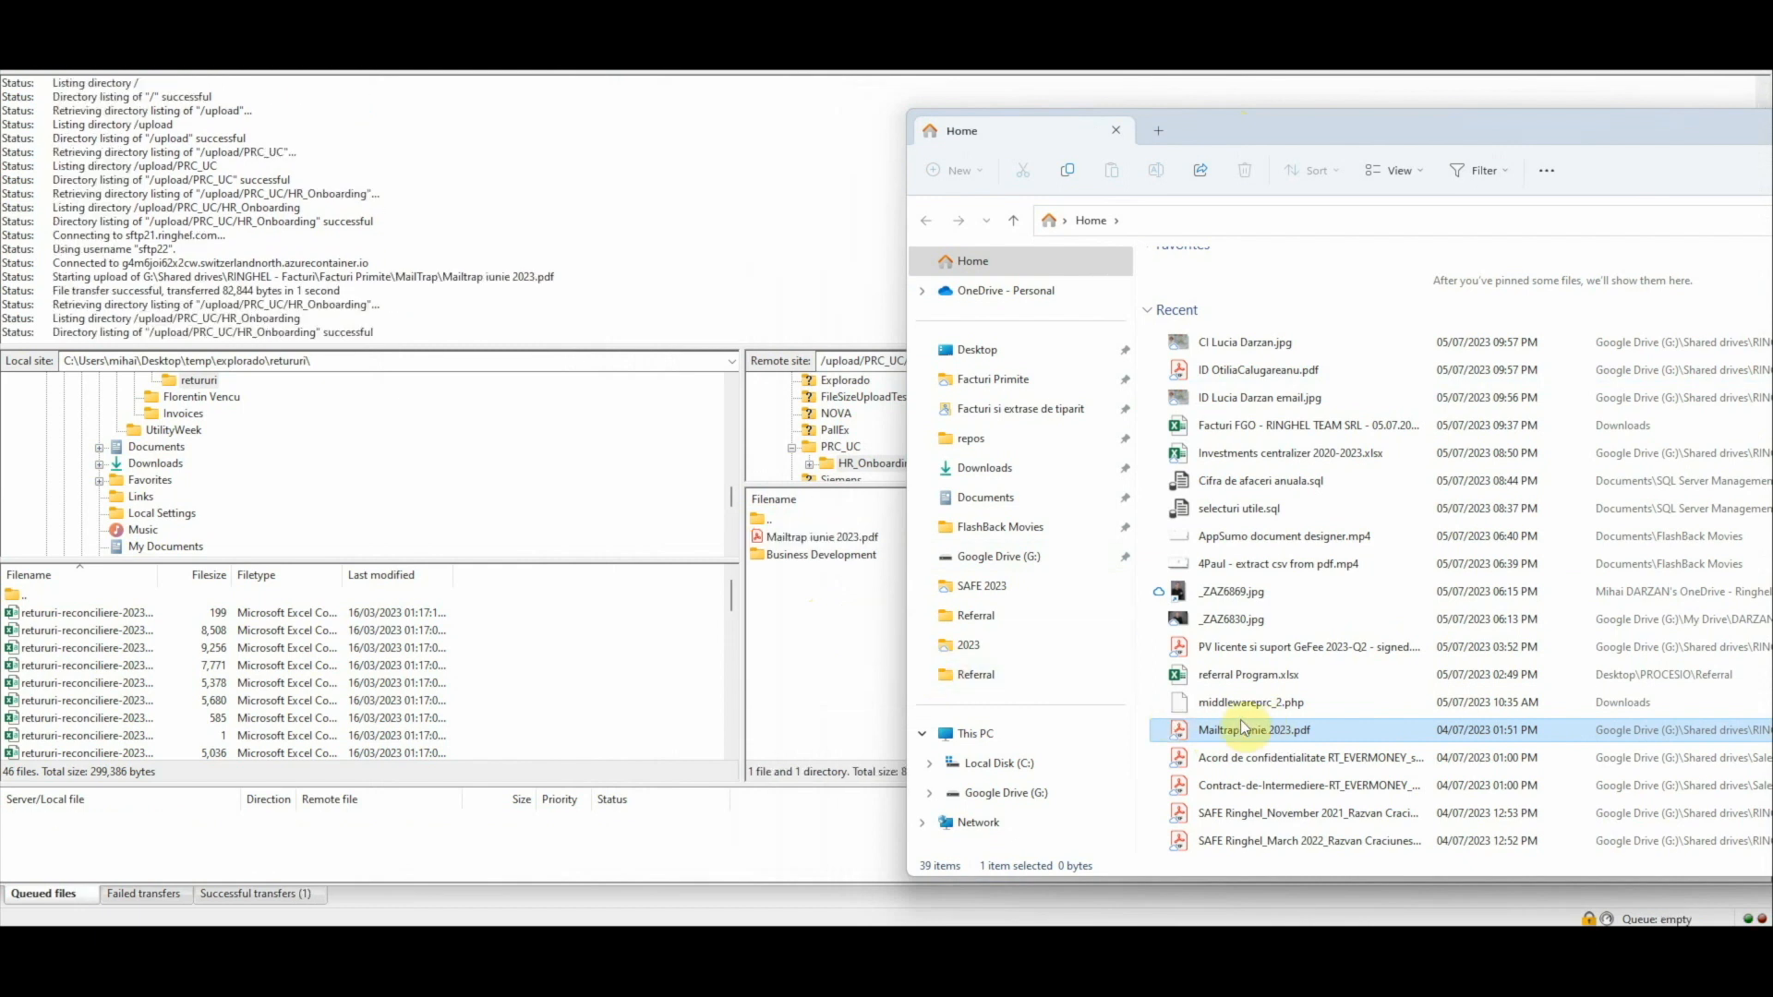
Step: Rename the uploaded Mailtrap iunie 2023.pdf in the remote HR_Onboarding folder to attachment.pdf
double_click(813, 543)
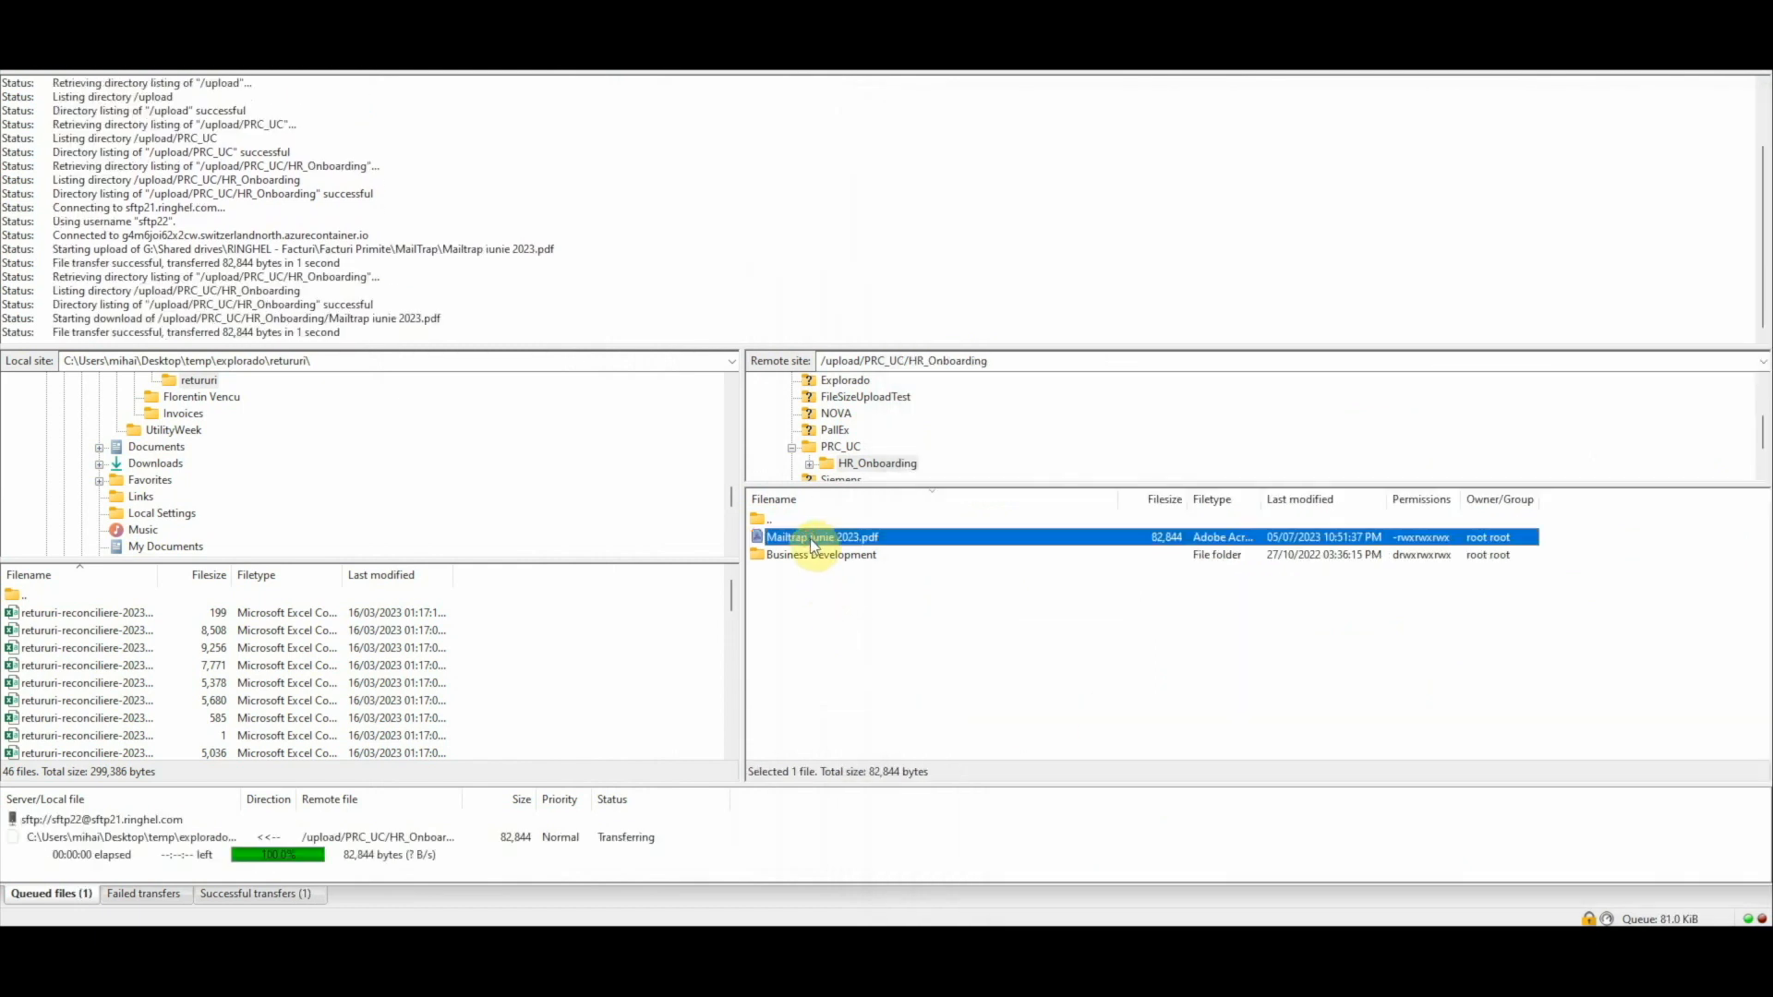
right_click(813, 545)
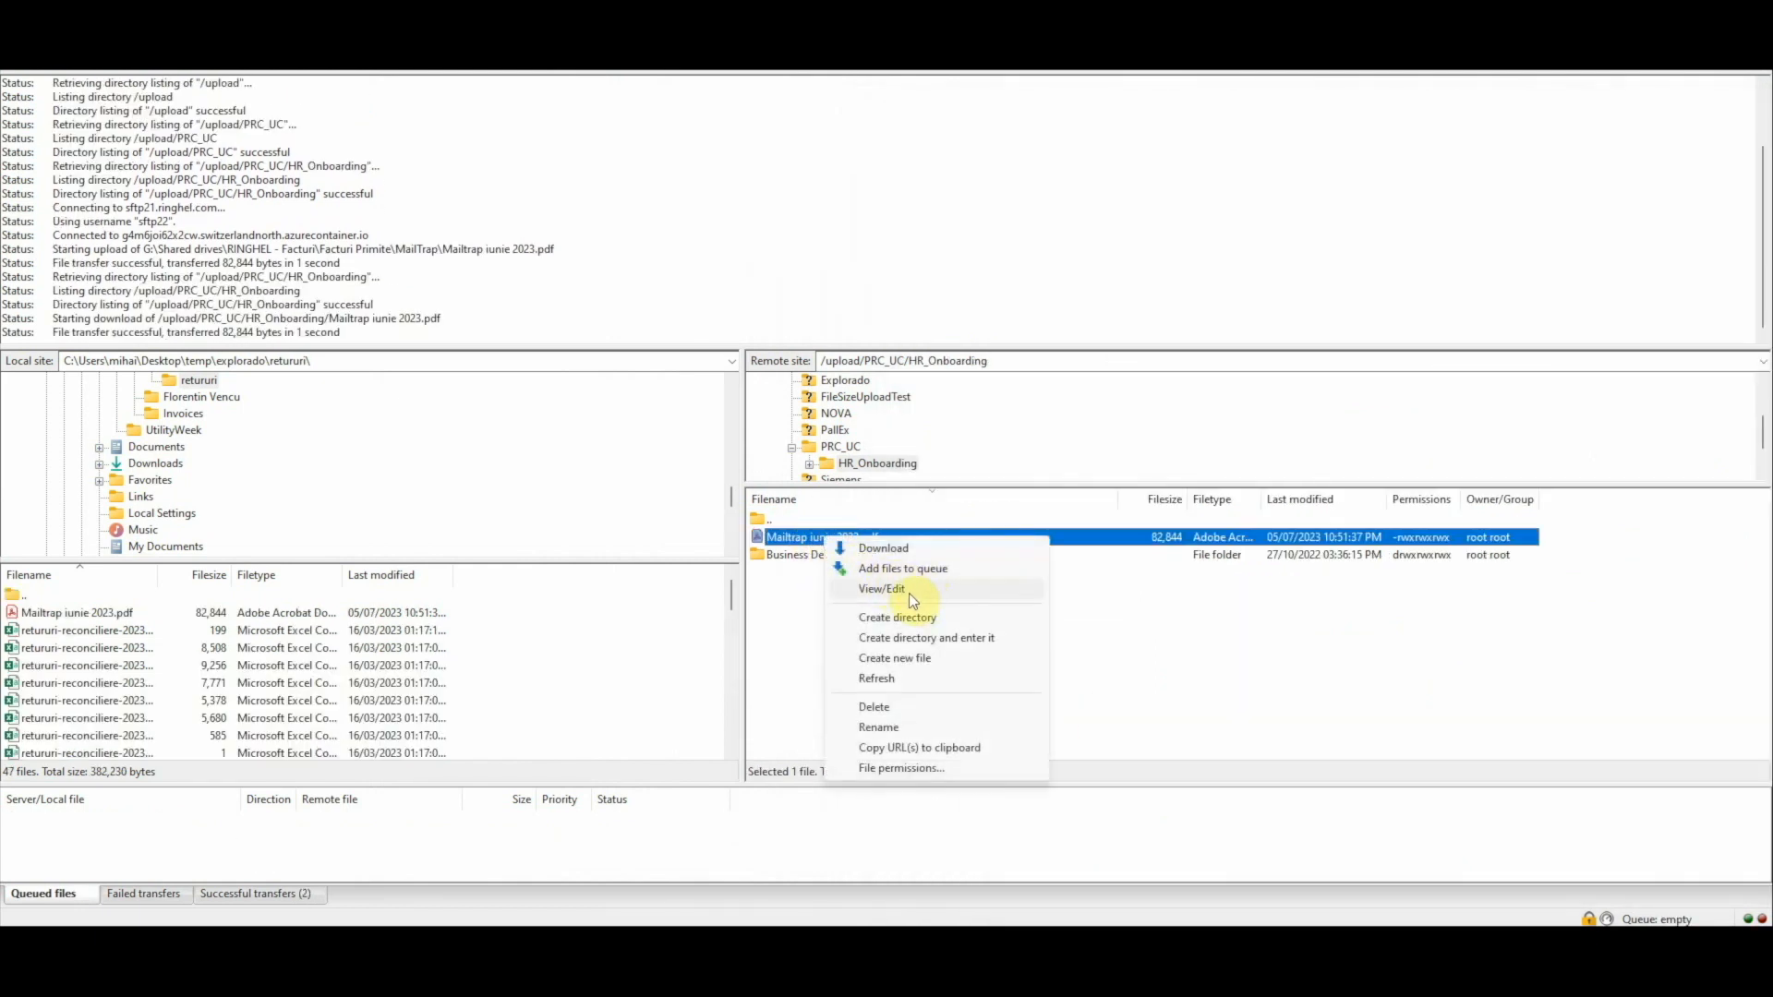
click(892, 726)
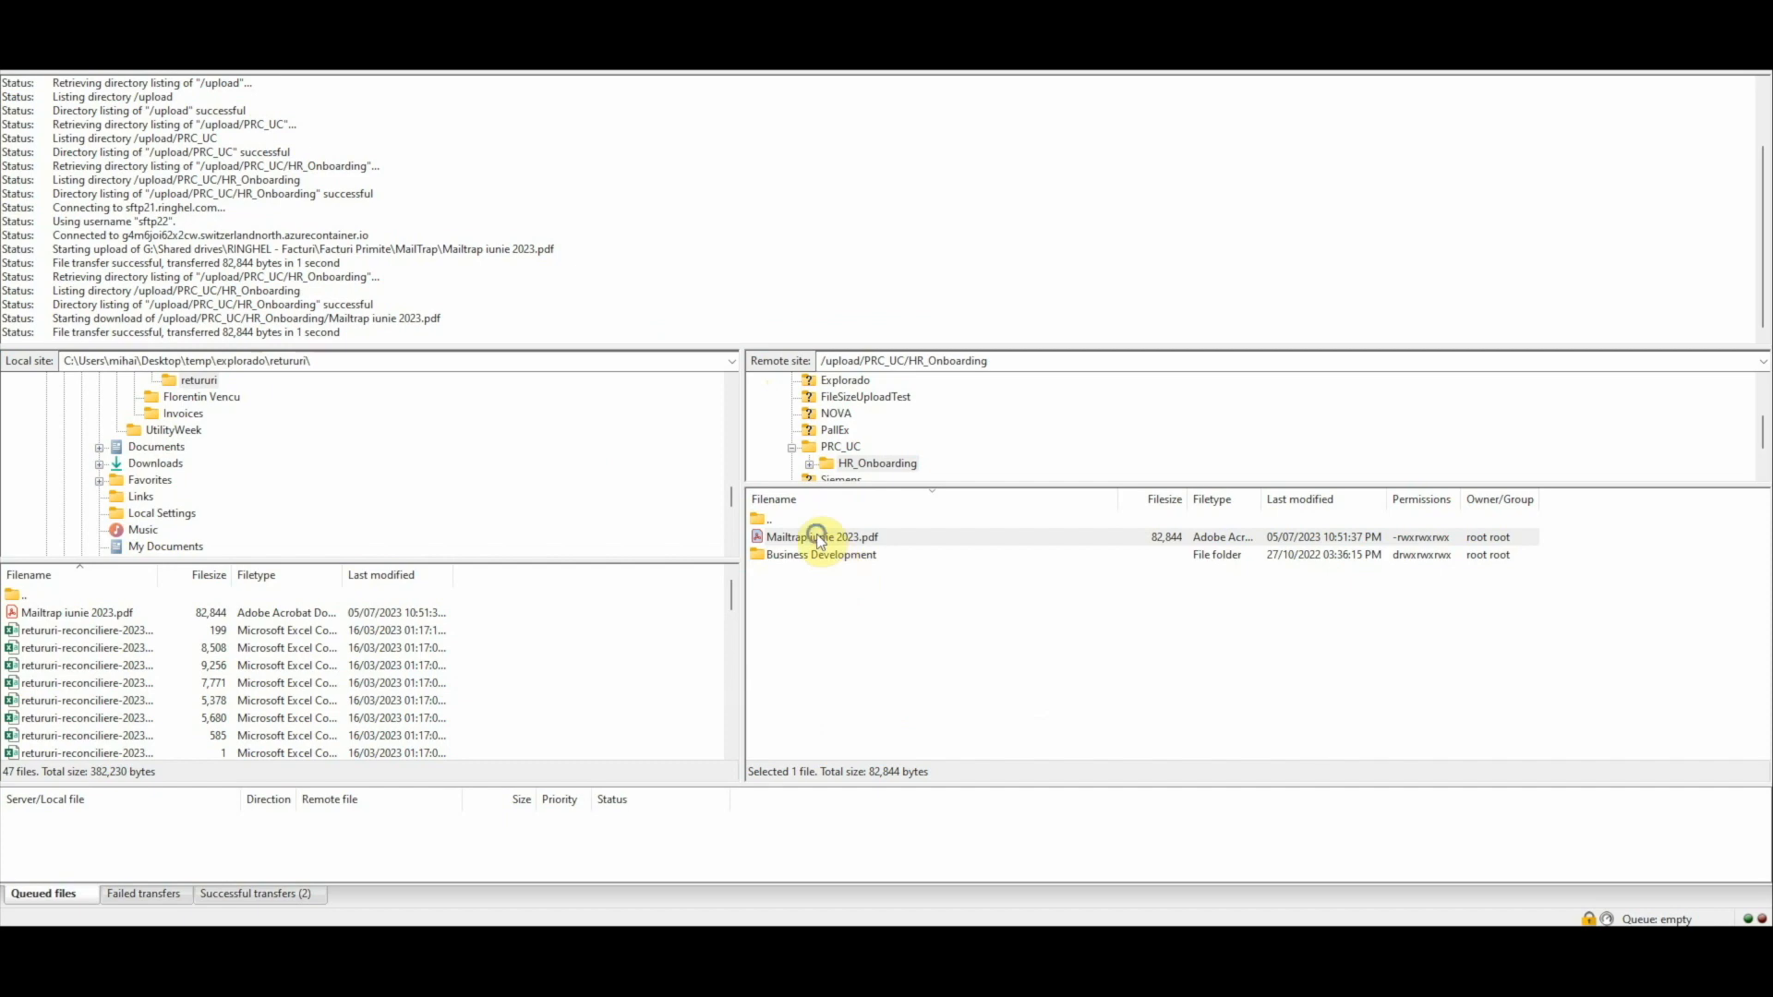
right_click(817, 541)
click(880, 720)
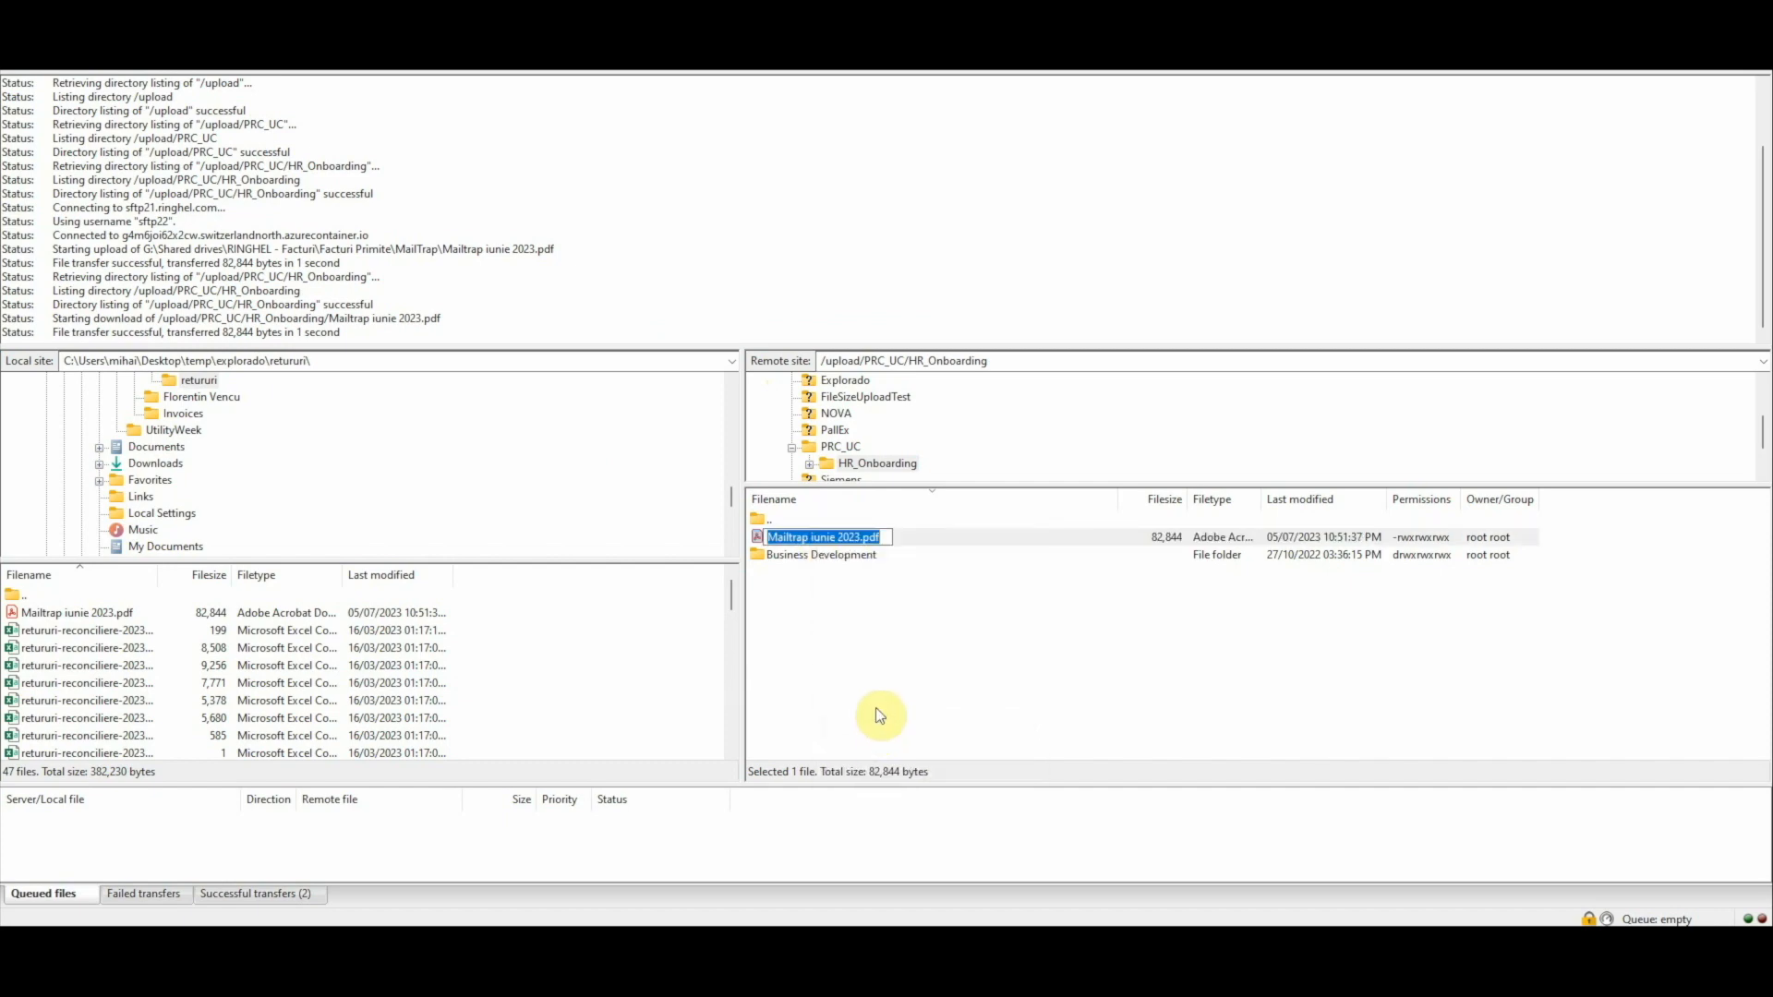
key(ctrl+v)
key(Return)
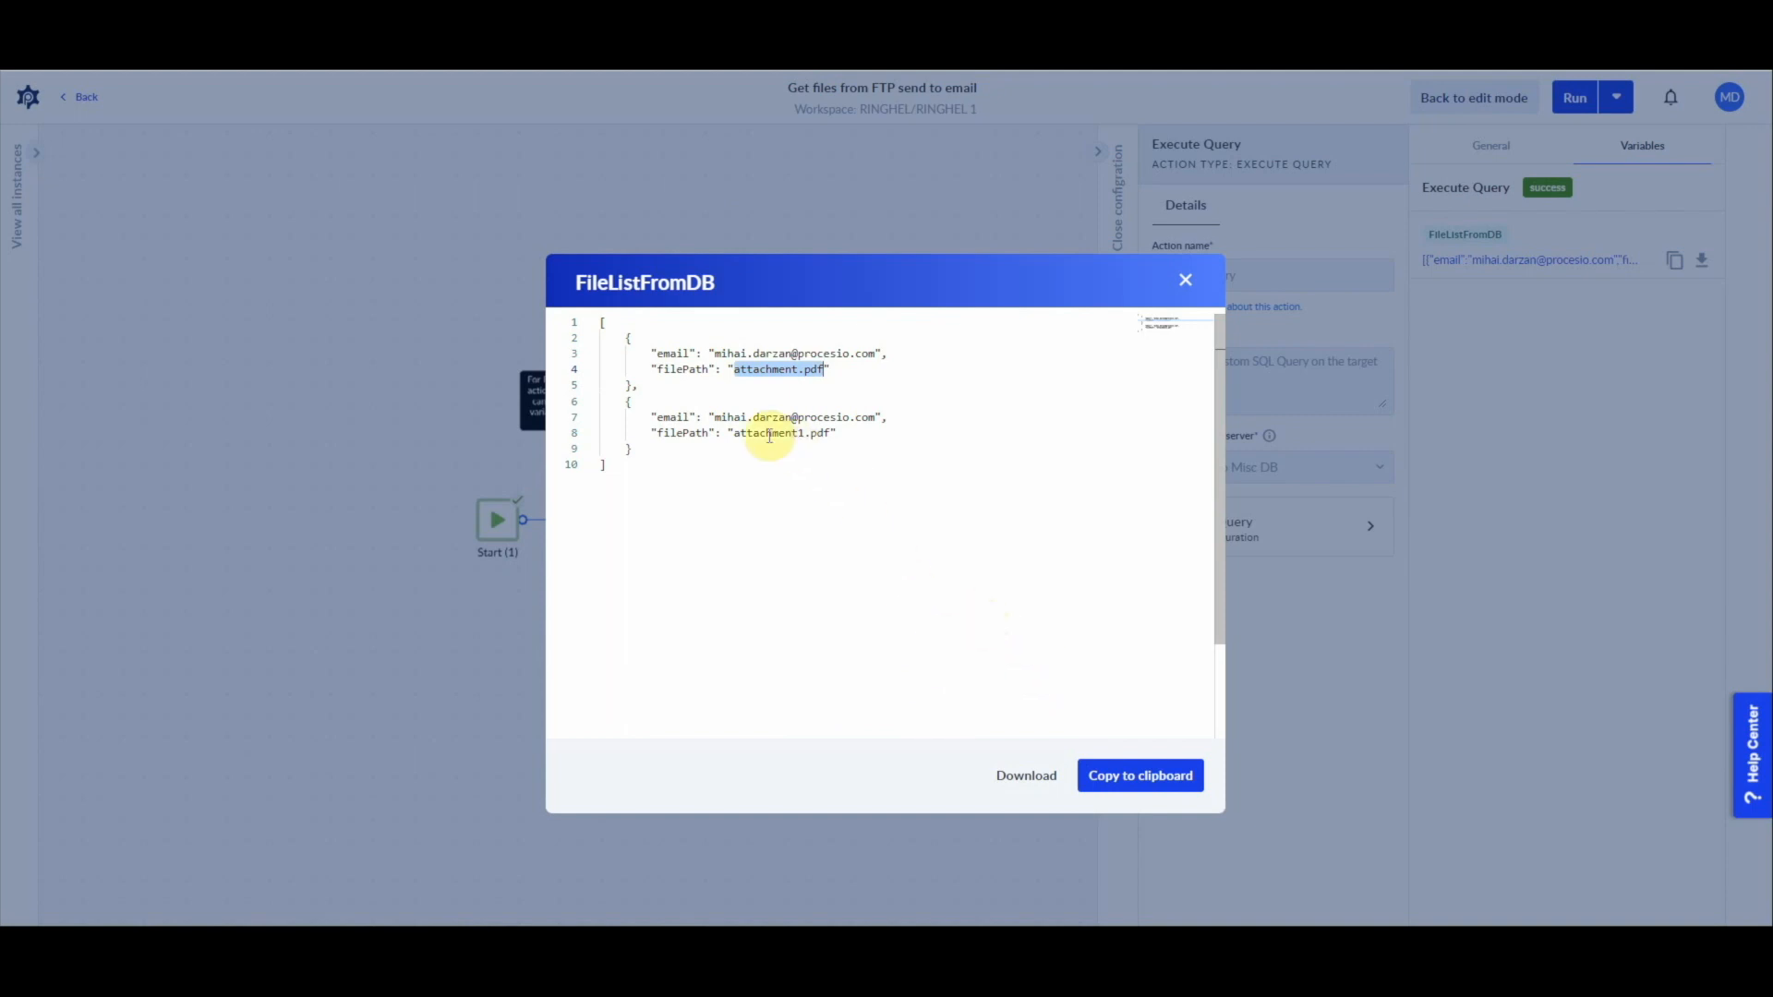
Step: Copy the second filePath, attachment1.pdf, from the FileListFromDB output and return to the remote HR_Onboarding folder
drag(734, 434, 810, 445)
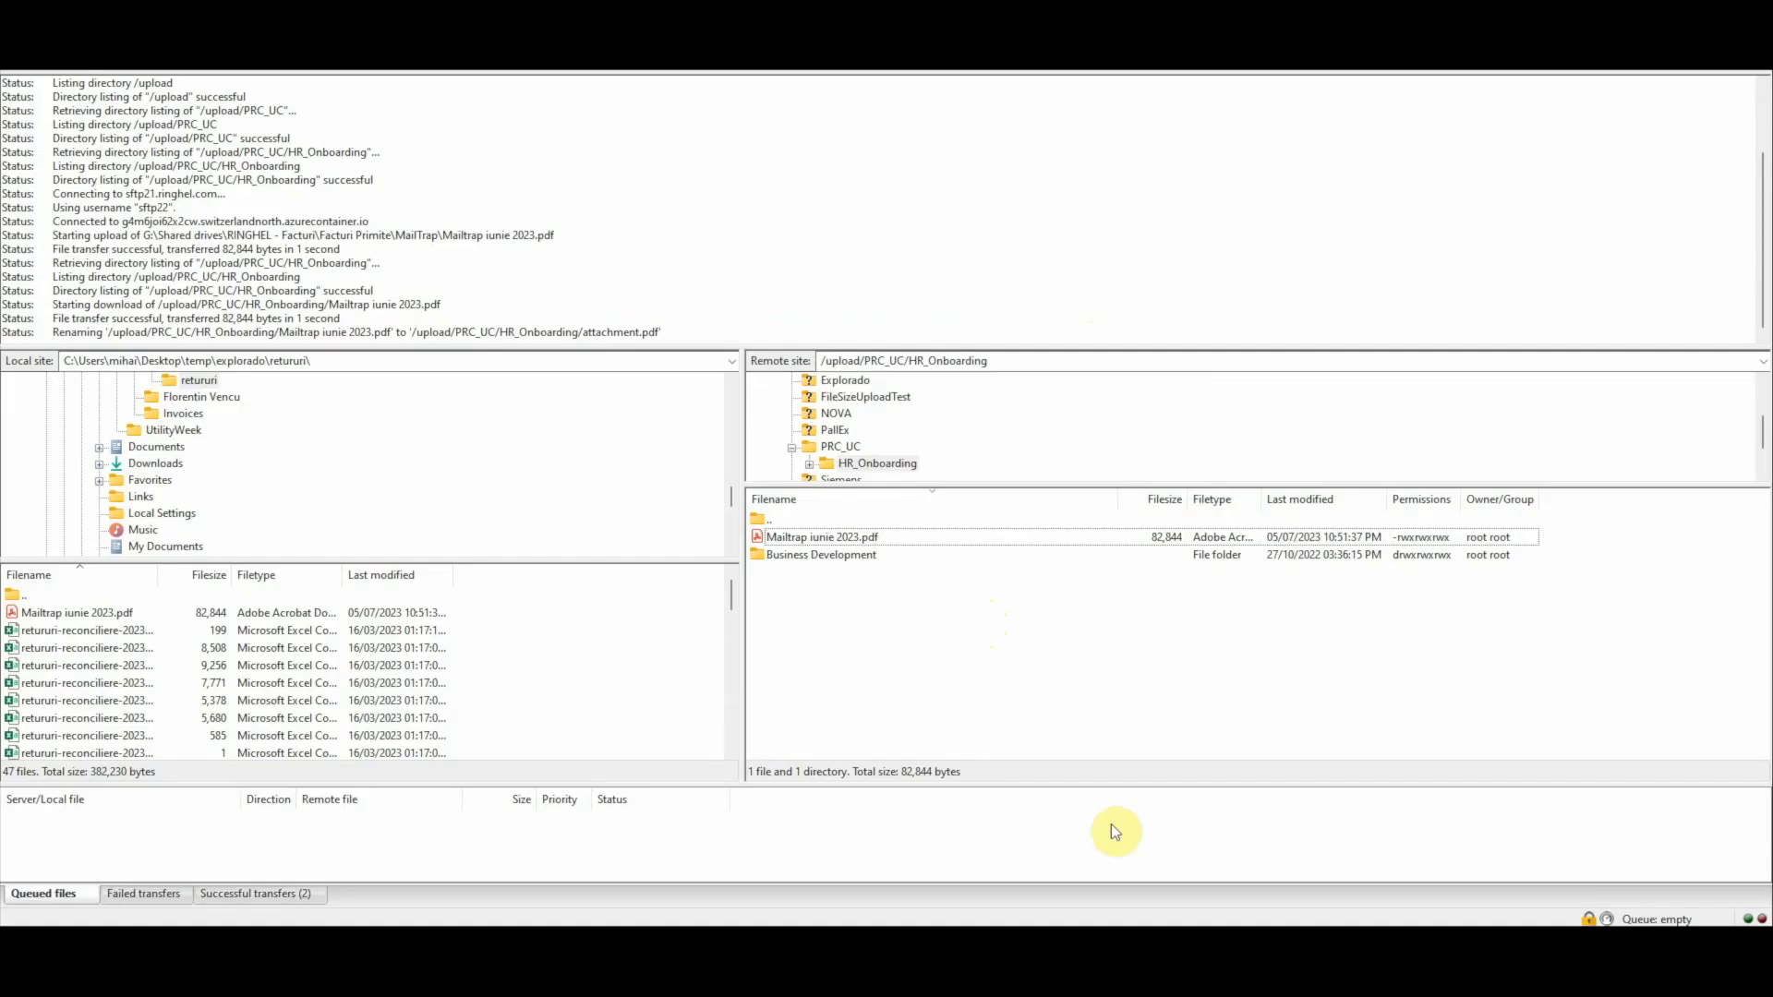
right_click(929, 587)
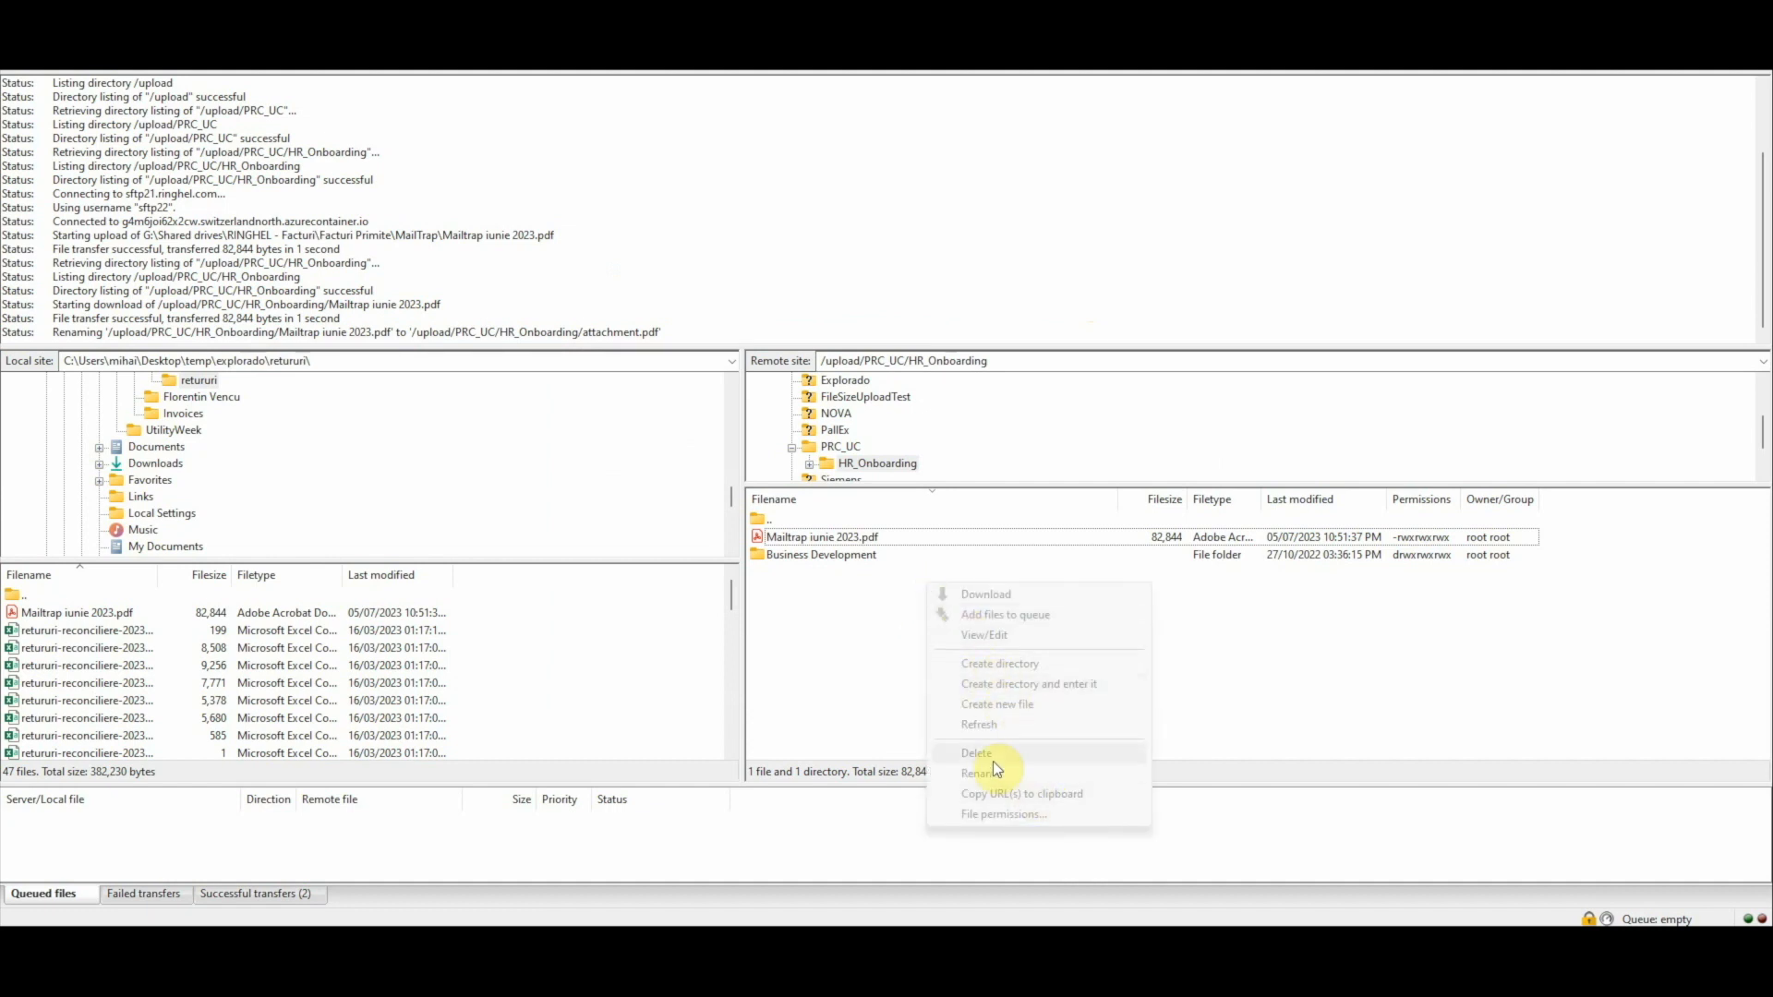
click(841, 660)
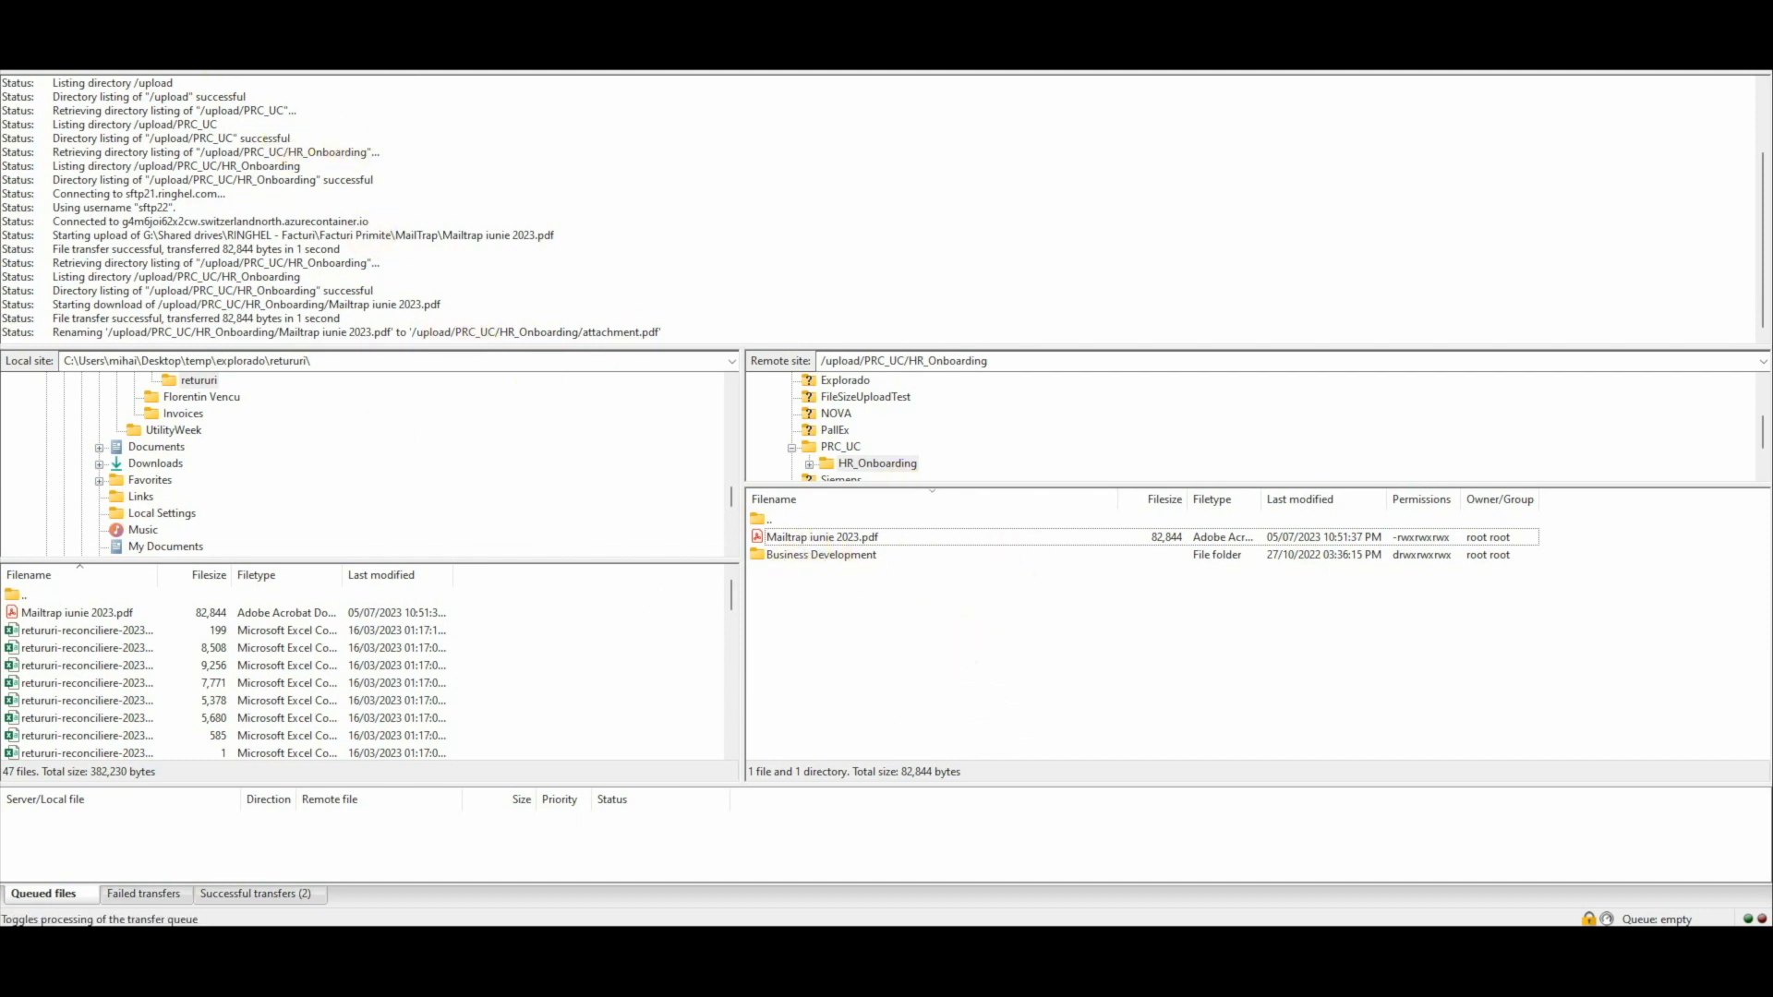
click(842, 539)
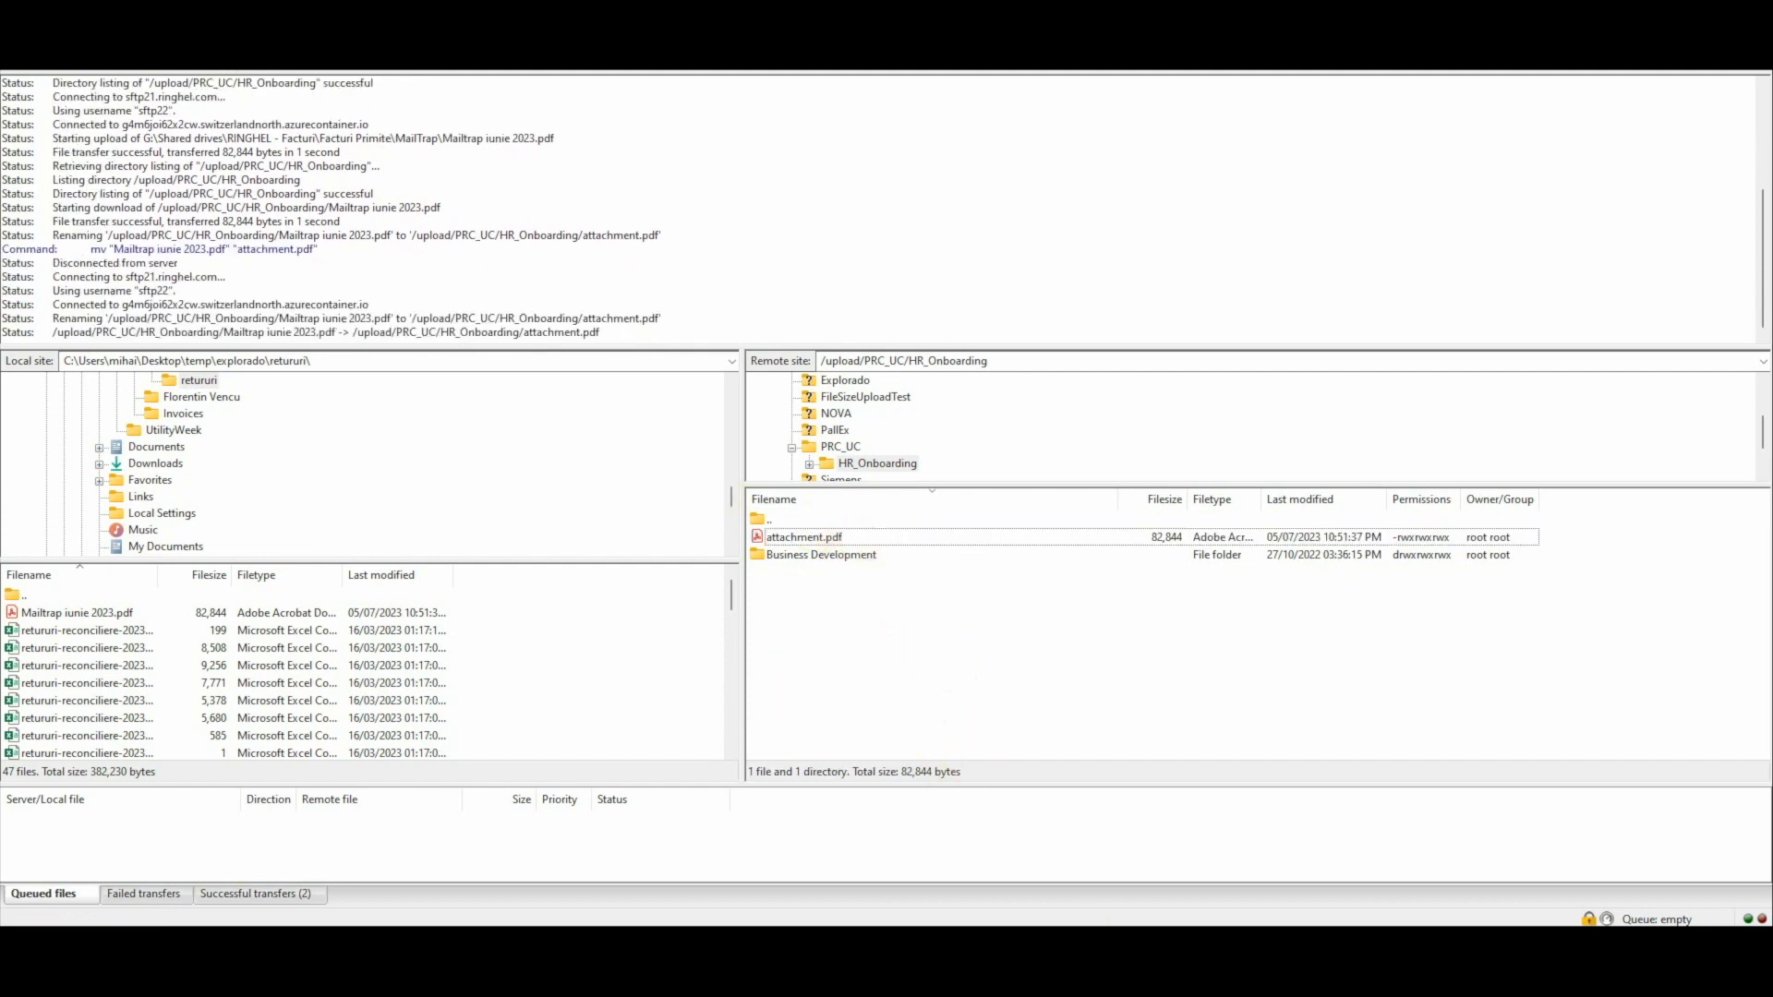
Step: Upload Mailtrap iunie 2023.pdf to the remote HR_Onboarding folder again and rename this copy to attachment1.pdf
key(alt+Tab)
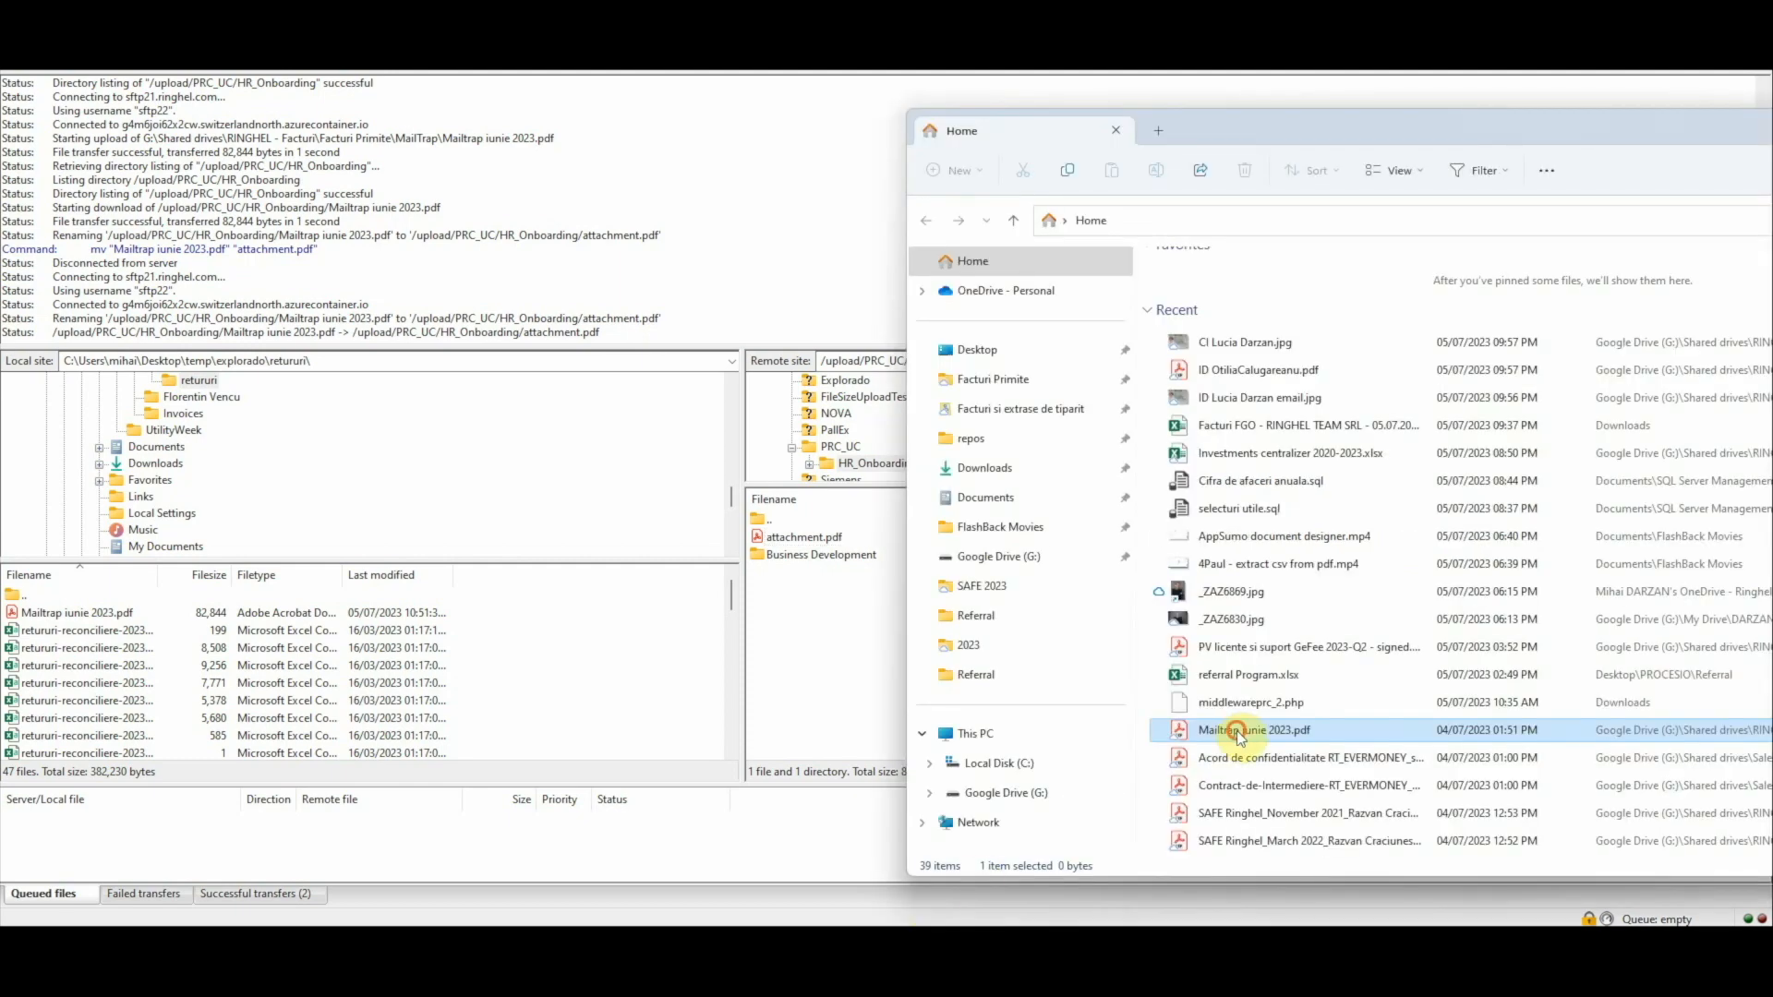
drag(1238, 731, 842, 685)
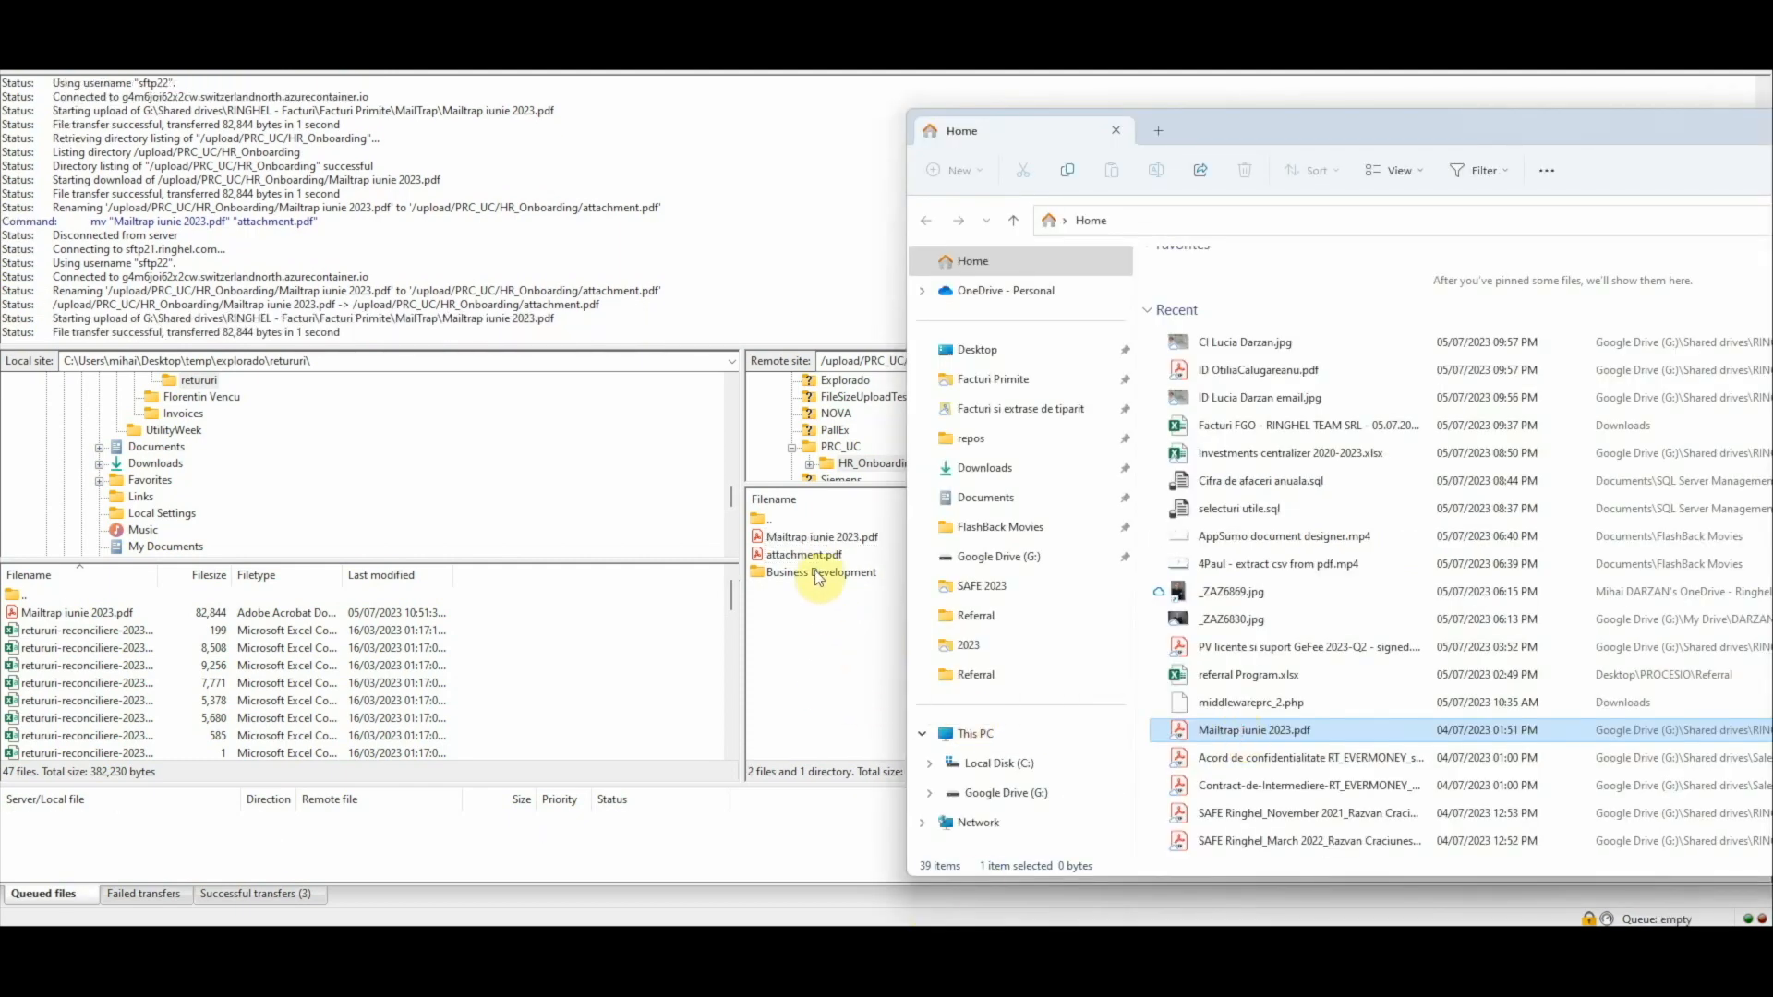
click(796, 541)
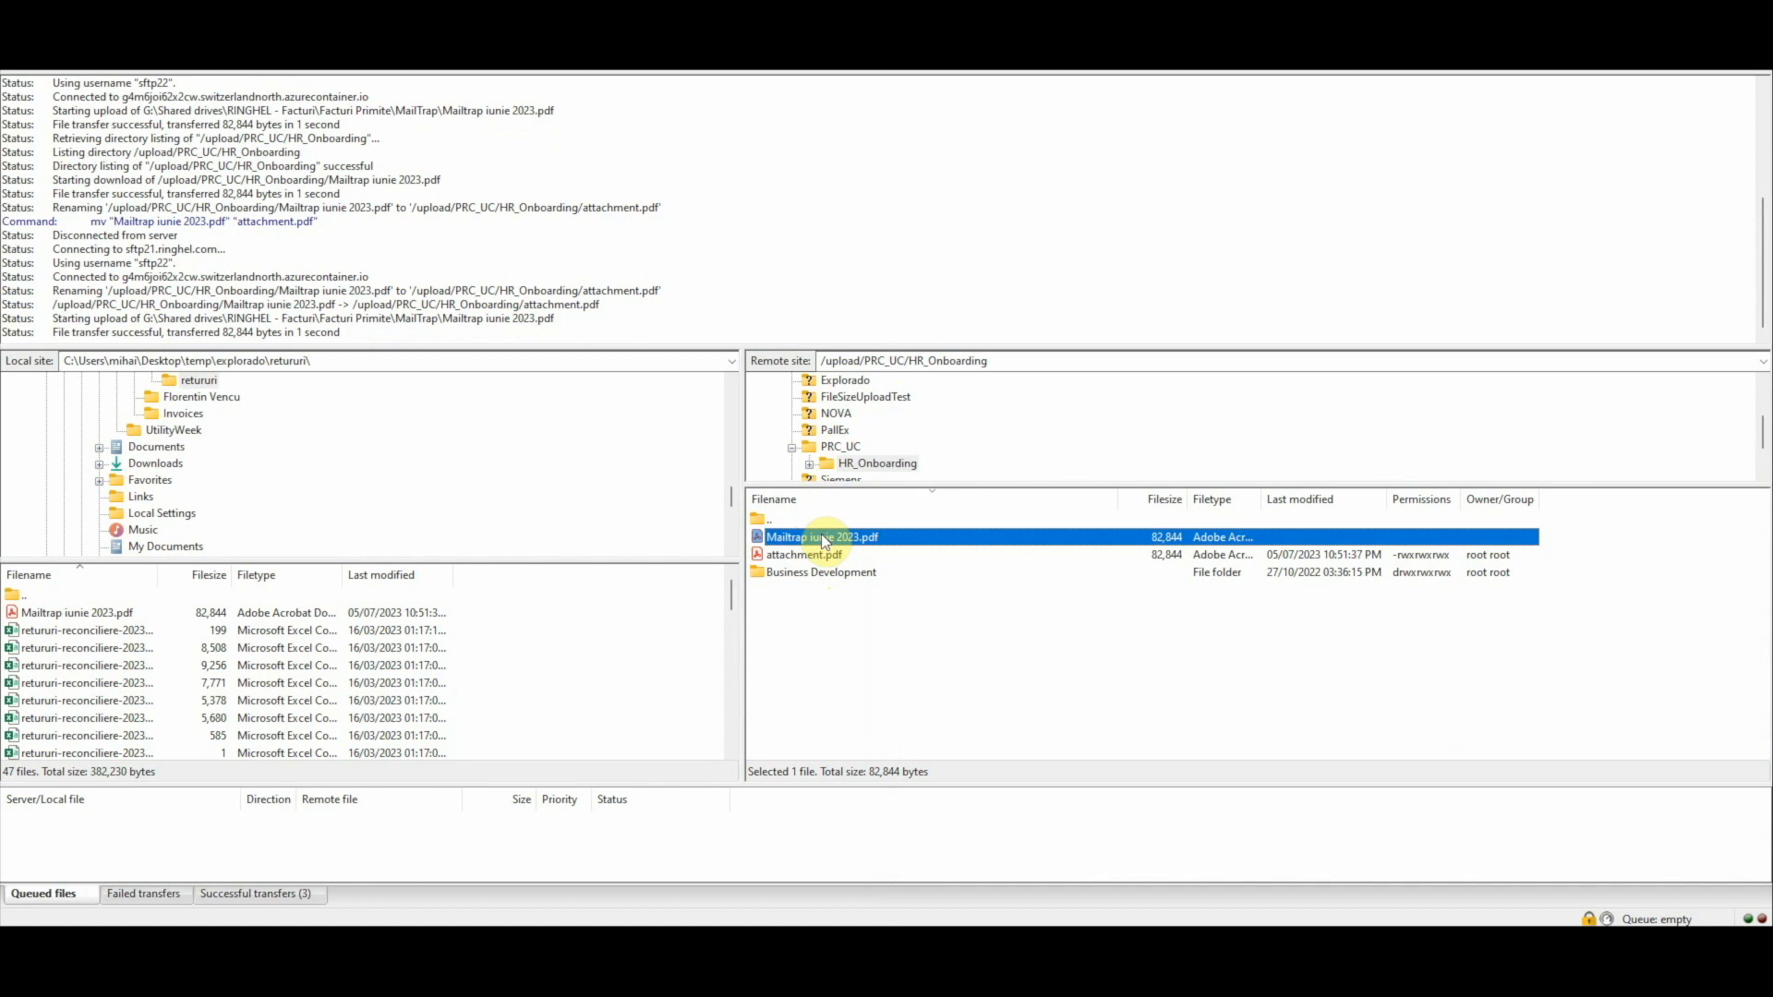
right_click(824, 540)
click(894, 726)
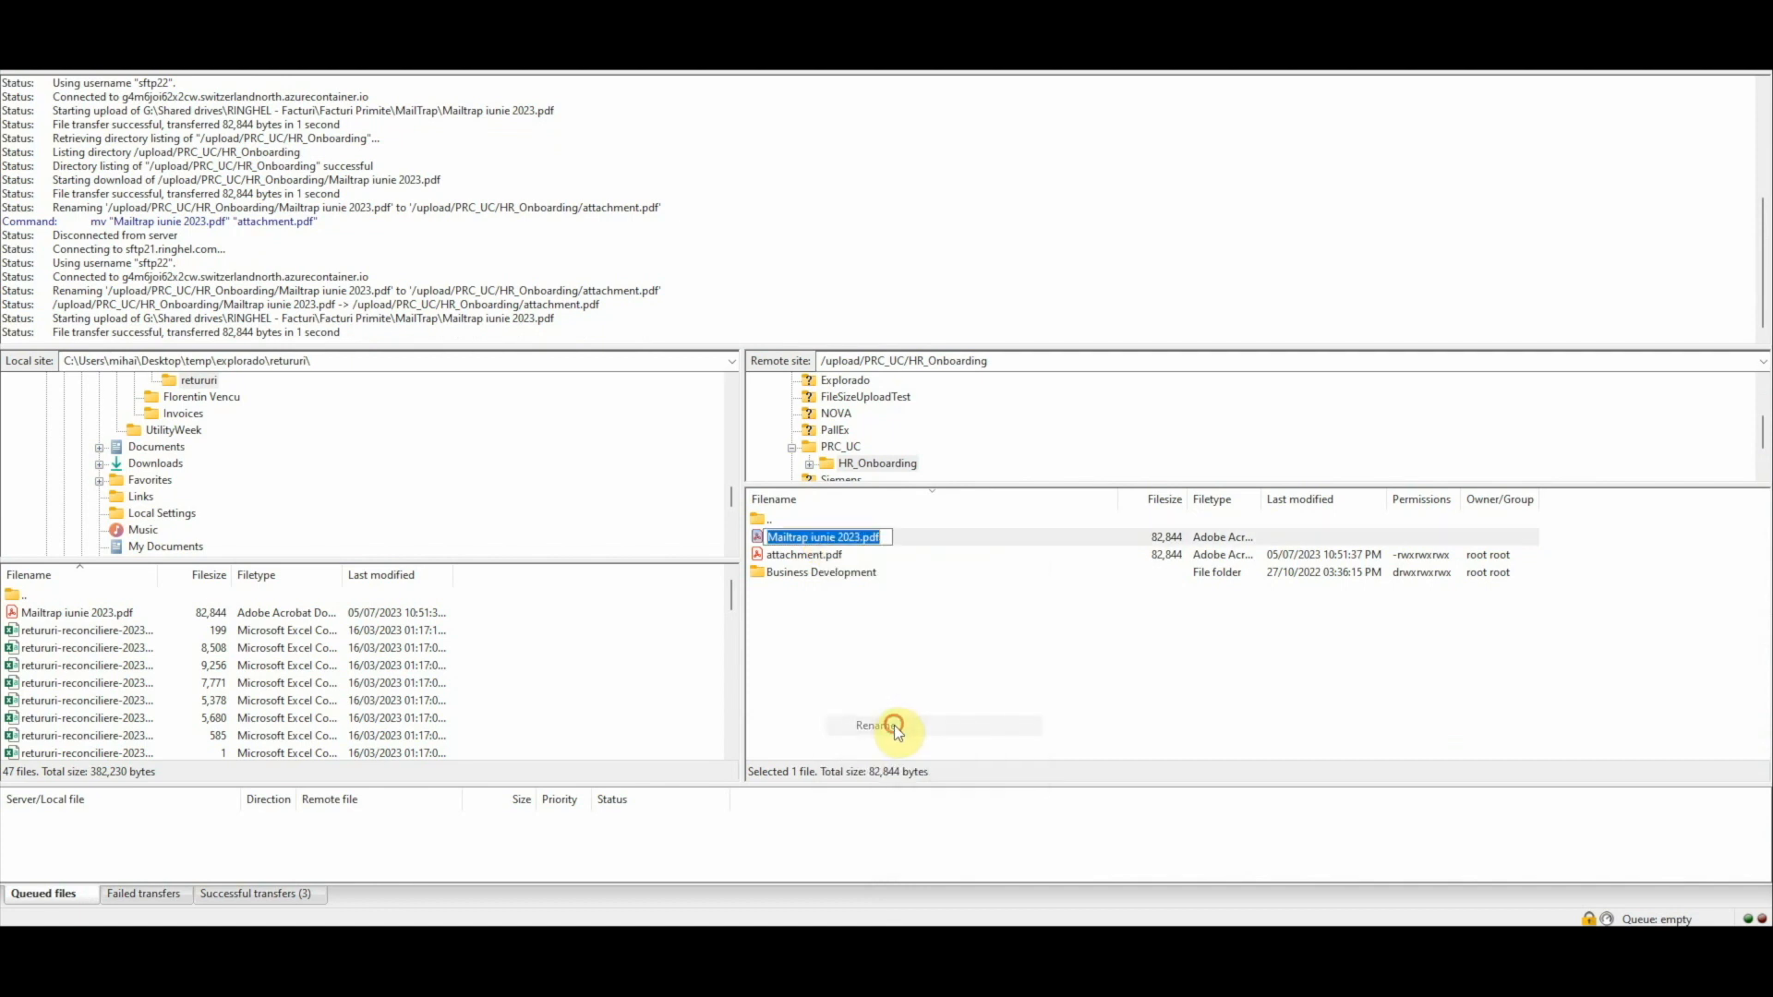
text(attachment1.pdf)
key(Return)
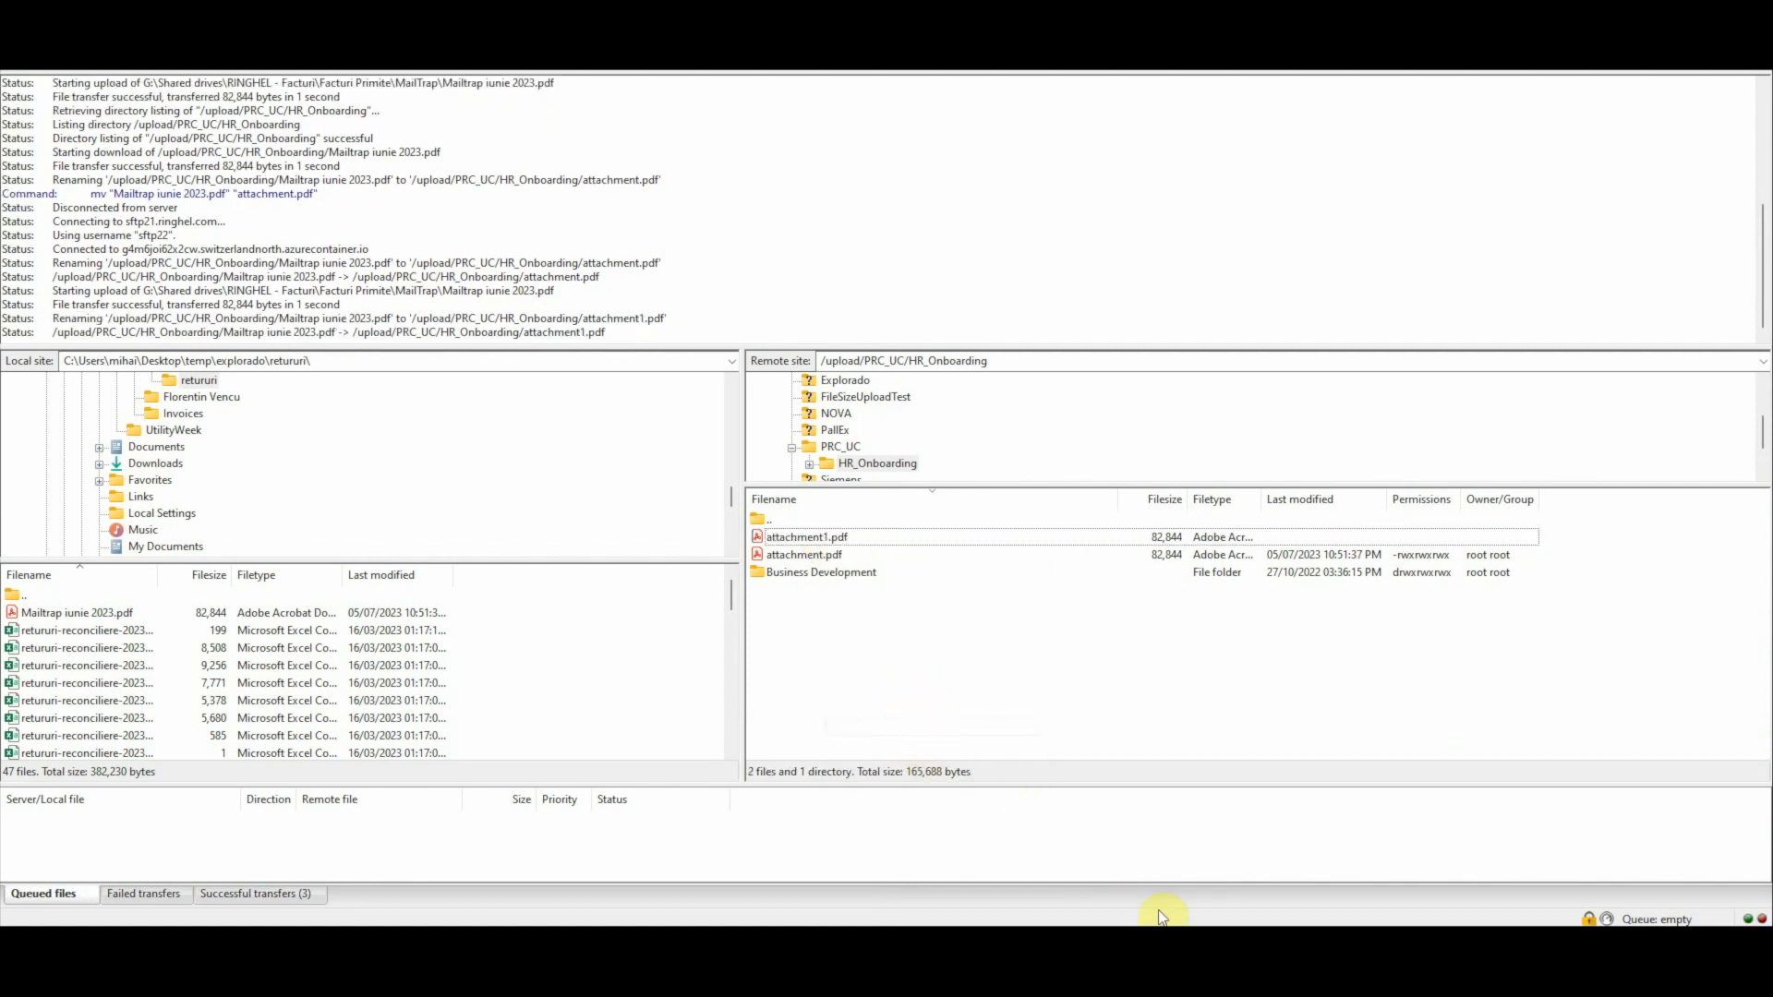
mouse_move(928, 946)
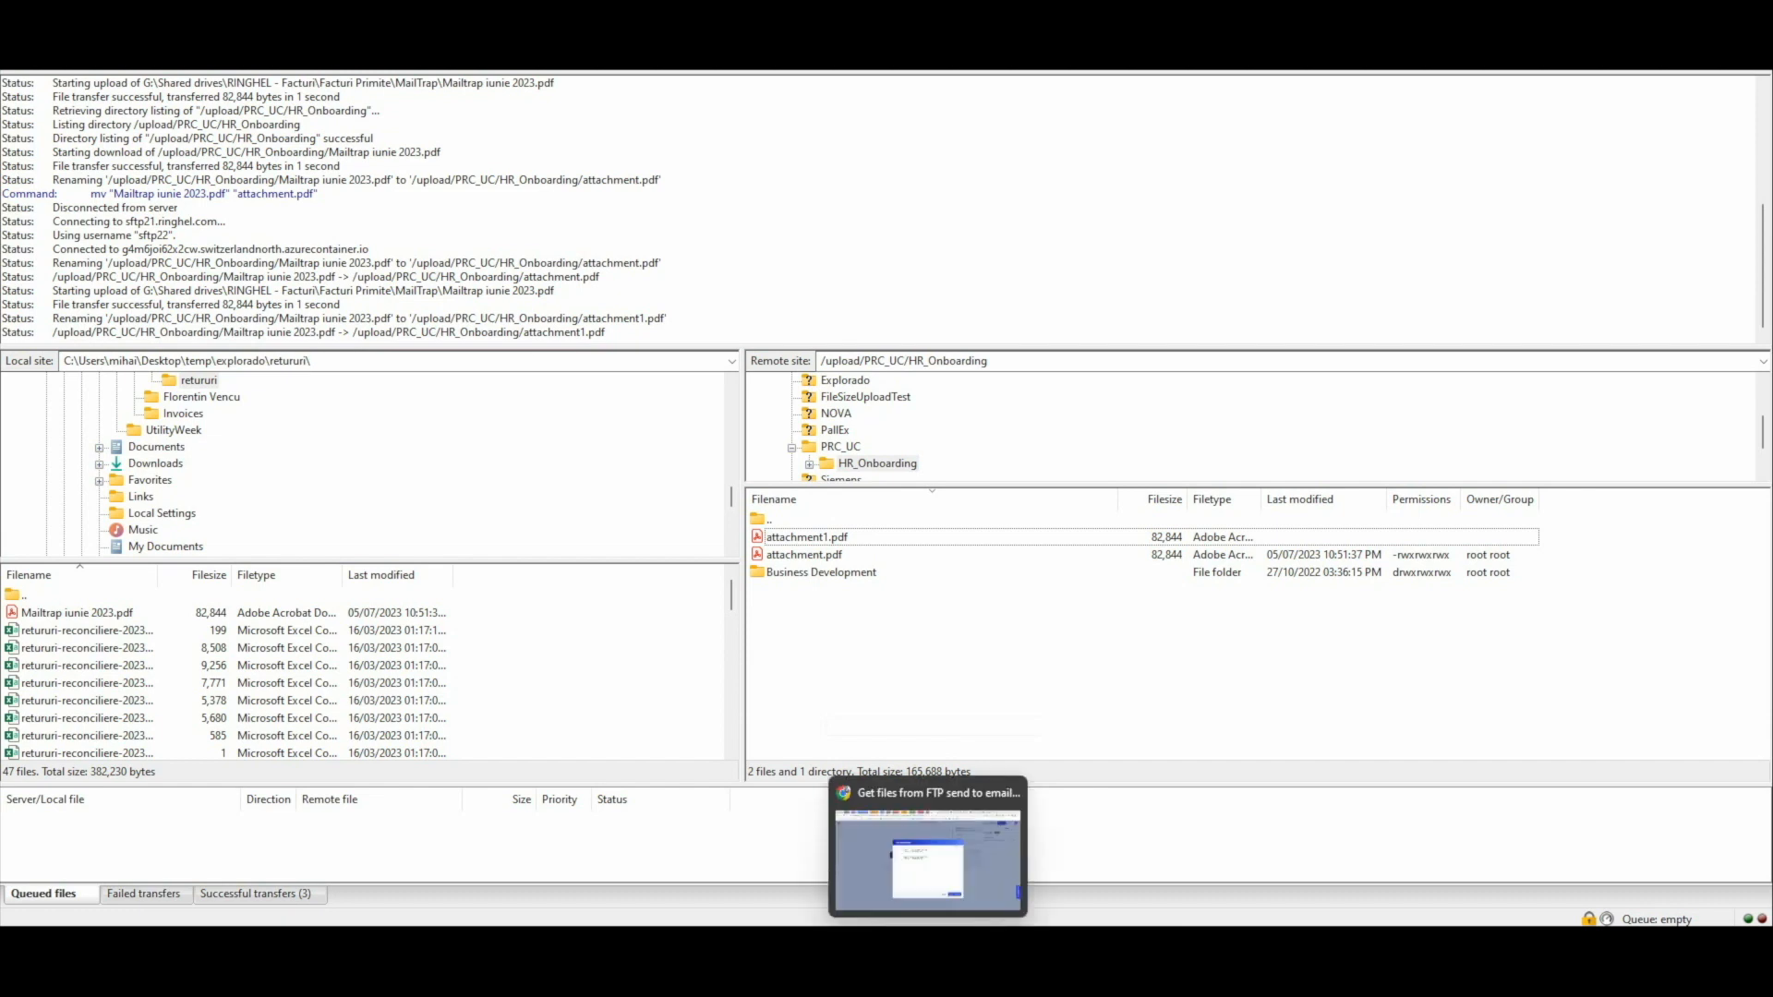
Step: Switch back to PROCESIO, close the FileListFromDB output, run the process again and refresh the new instance
click(938, 895)
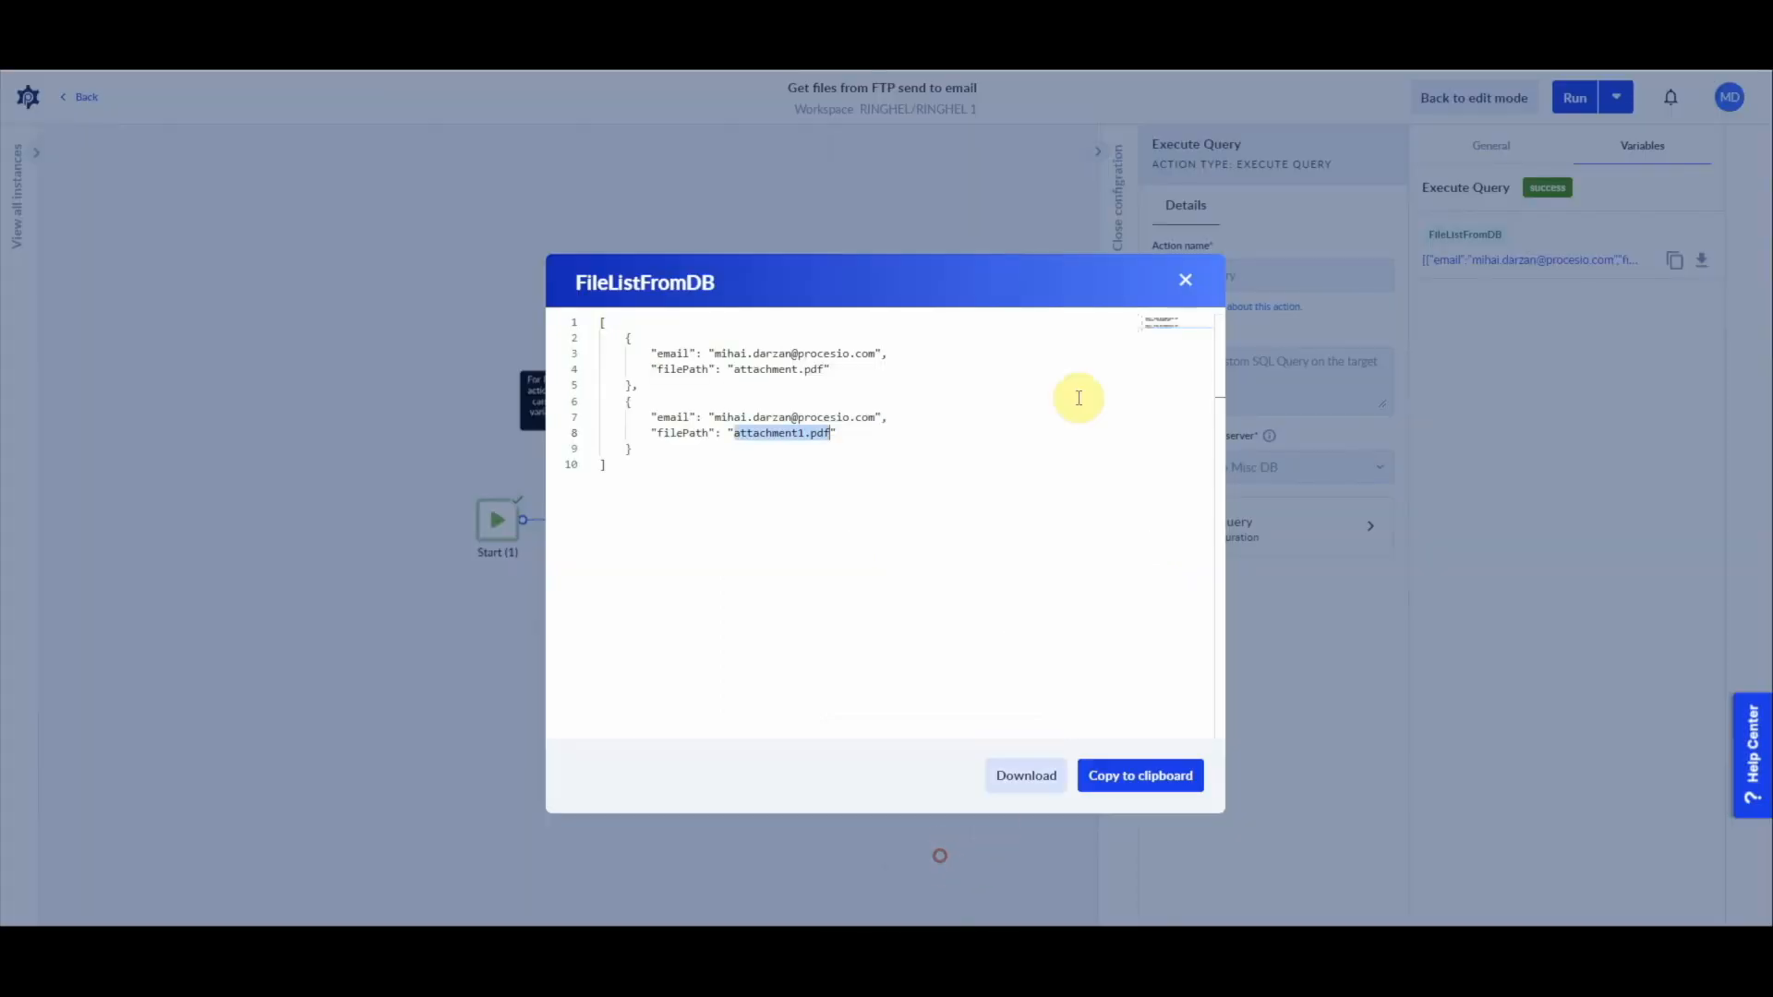
click(1187, 283)
click(1616, 98)
click(1628, 140)
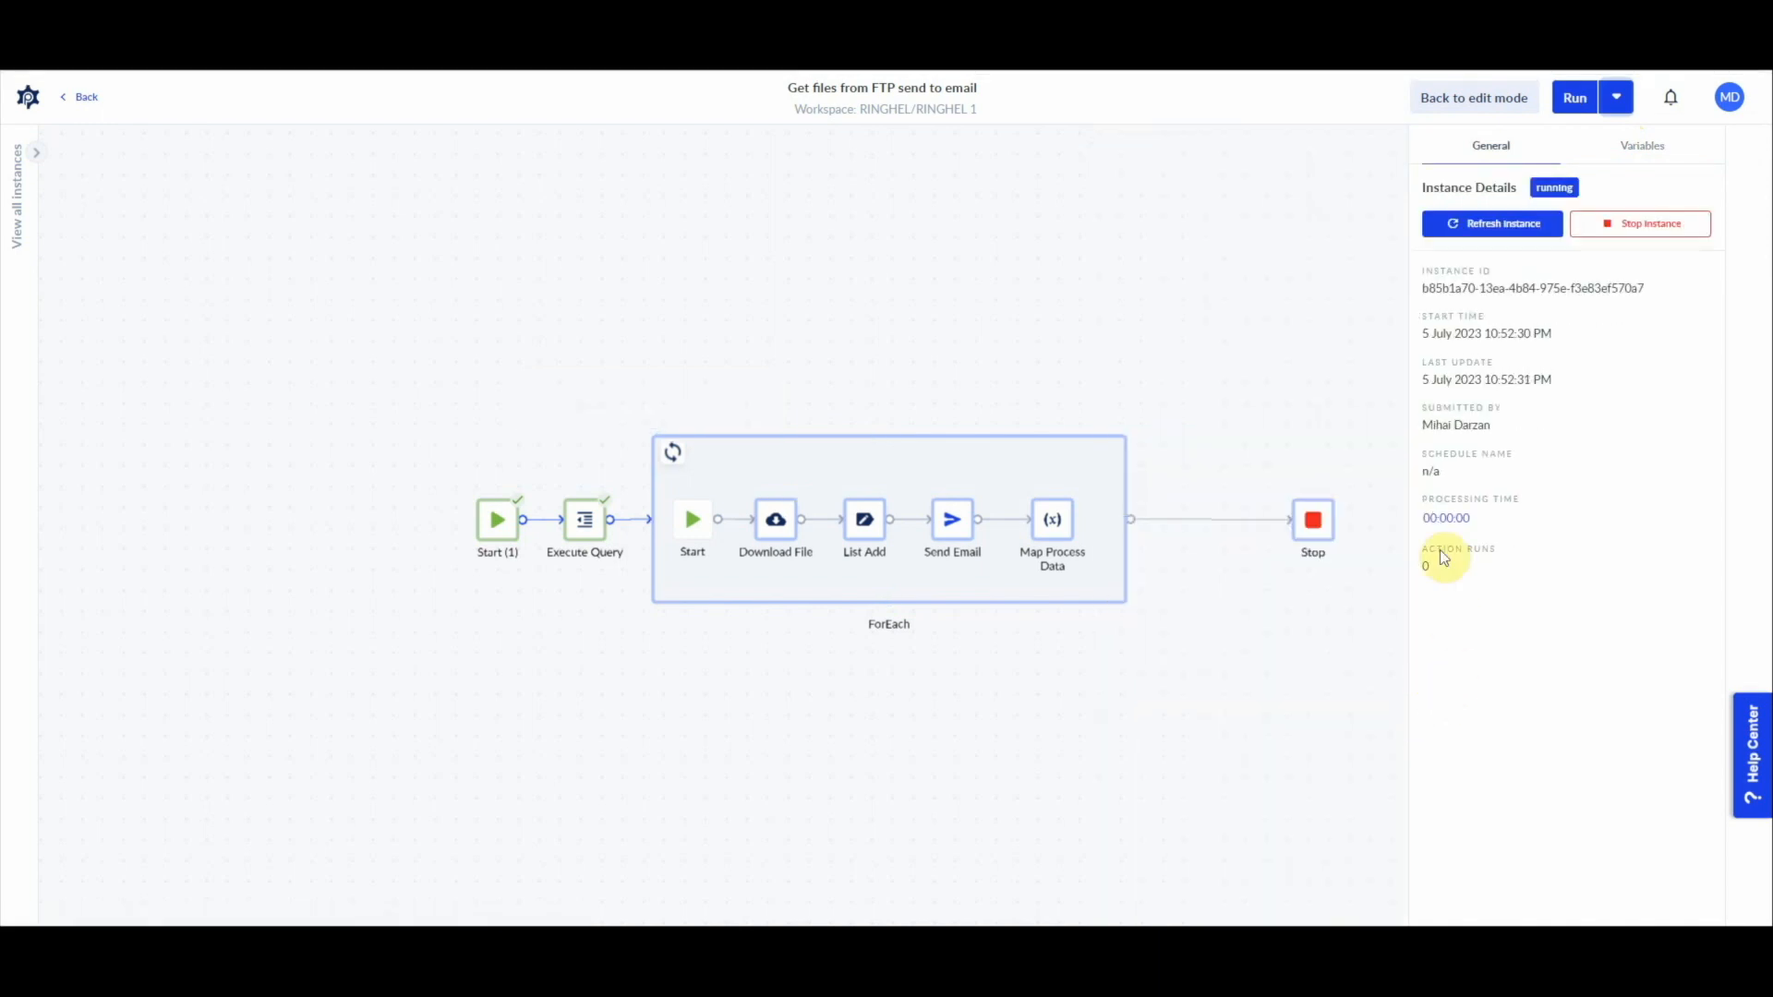
click(1498, 227)
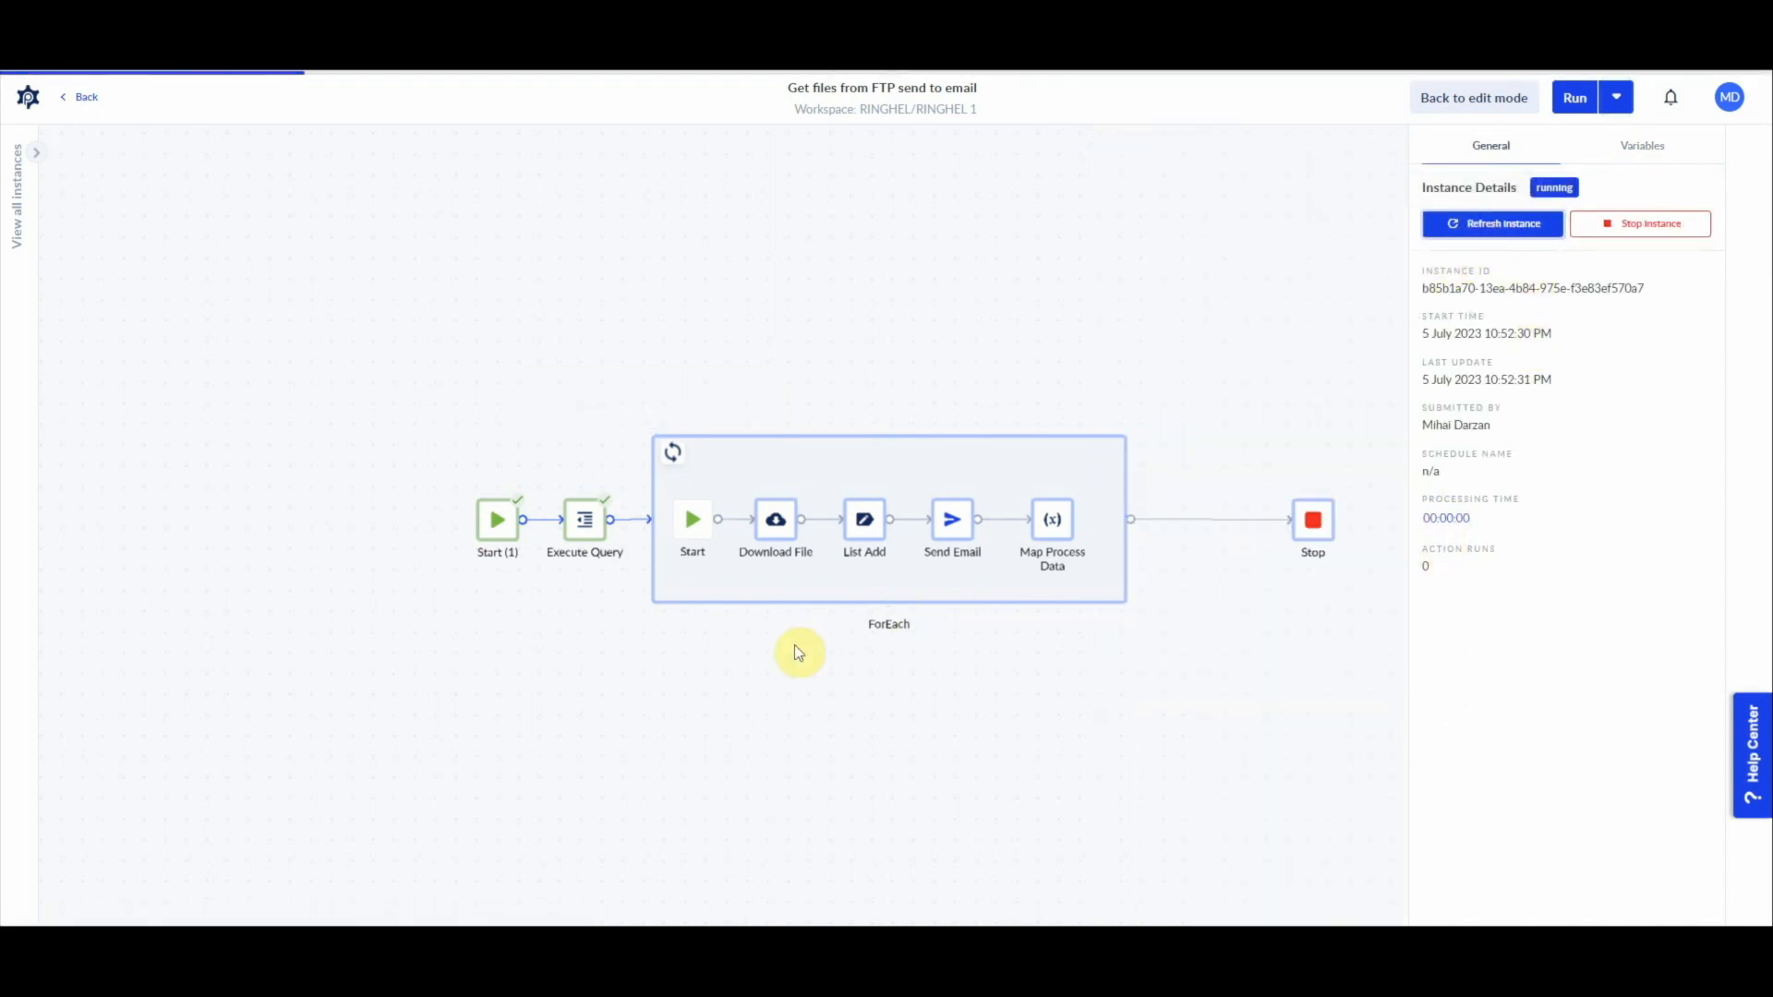
Step: Examine the Download File action's error and configuration in the instance, and return to edit mode
click(780, 531)
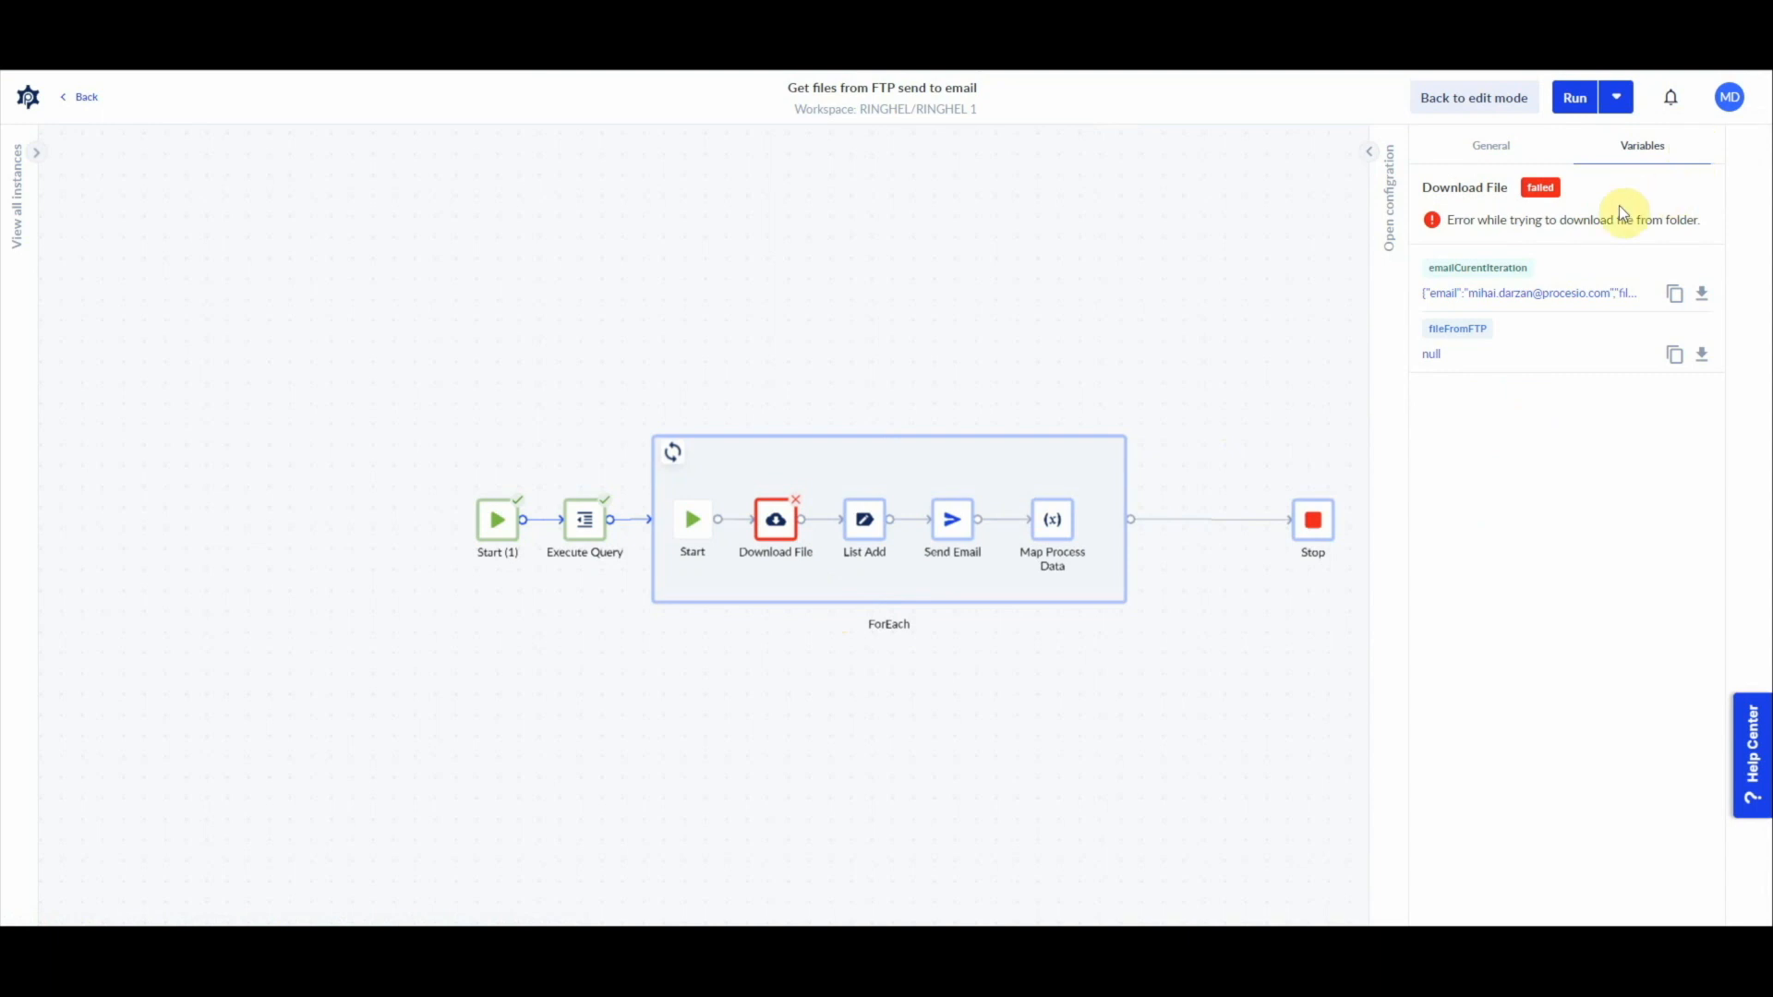
drag(1574, 220, 1714, 216)
click(1372, 151)
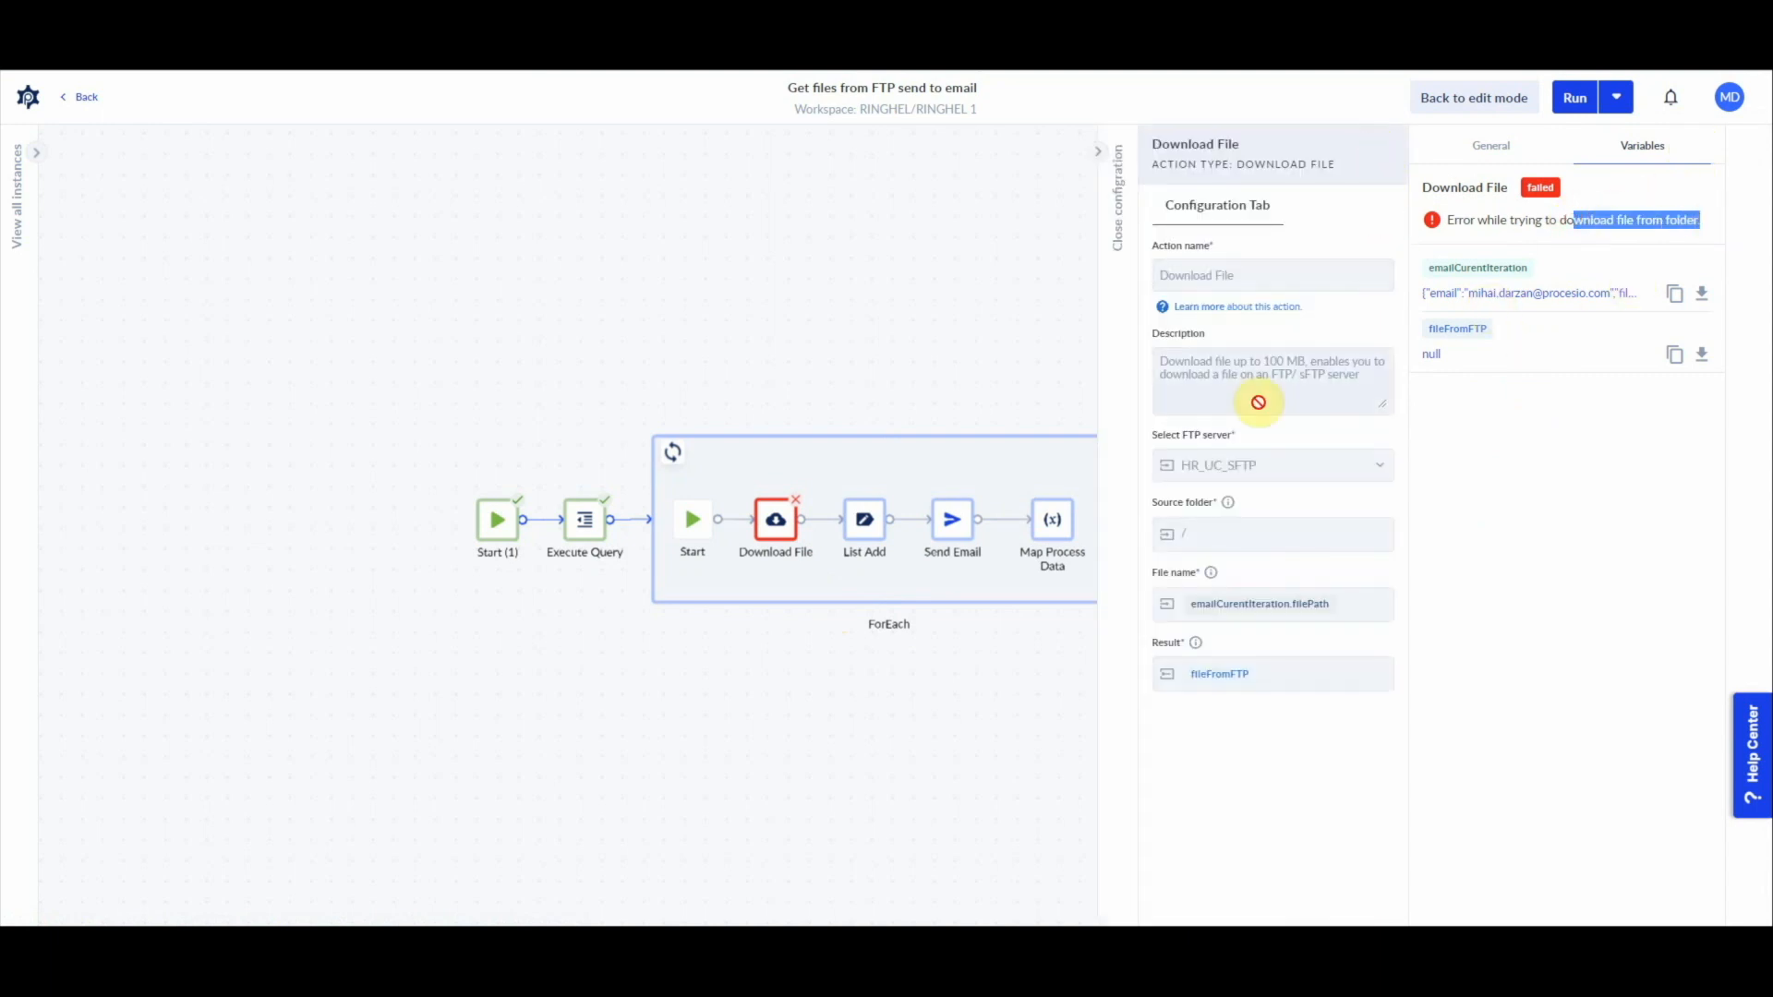
mouse_move(1227, 505)
click(1474, 97)
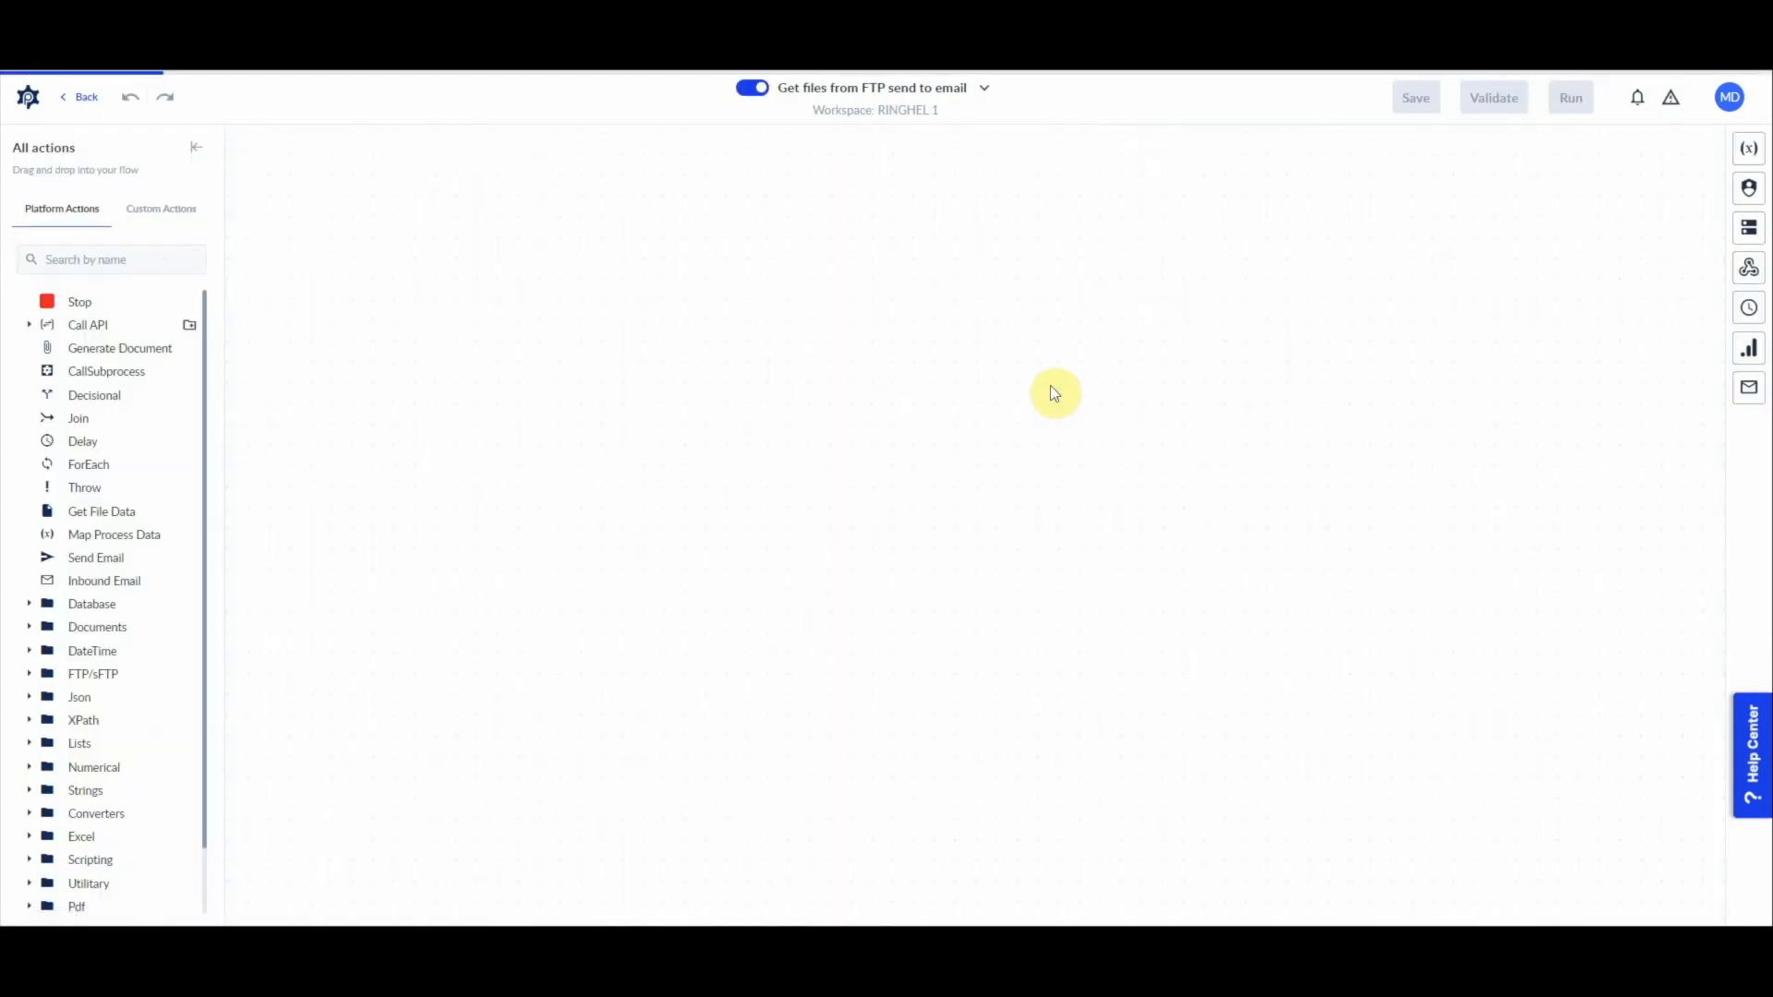
Step: Add a Get File List action from the FTP/sFTP actions to the canvas below the ForEach loop
scroll(139, 499, down, 2)
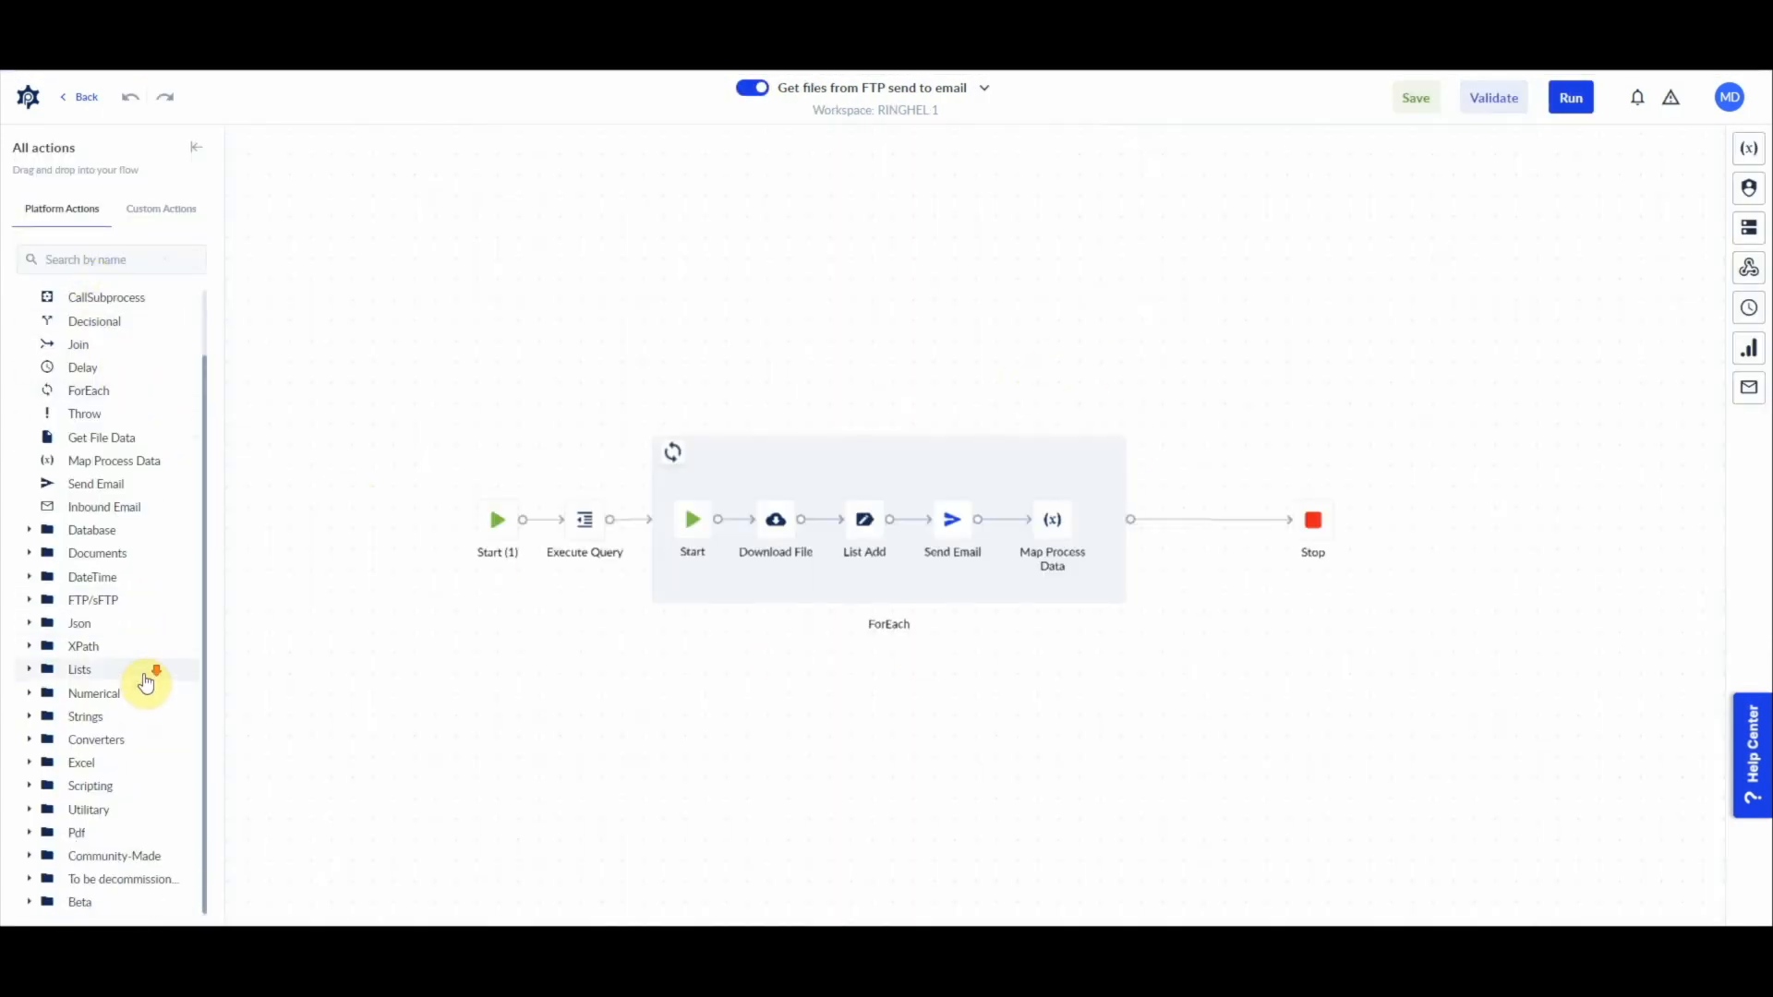
click(30, 554)
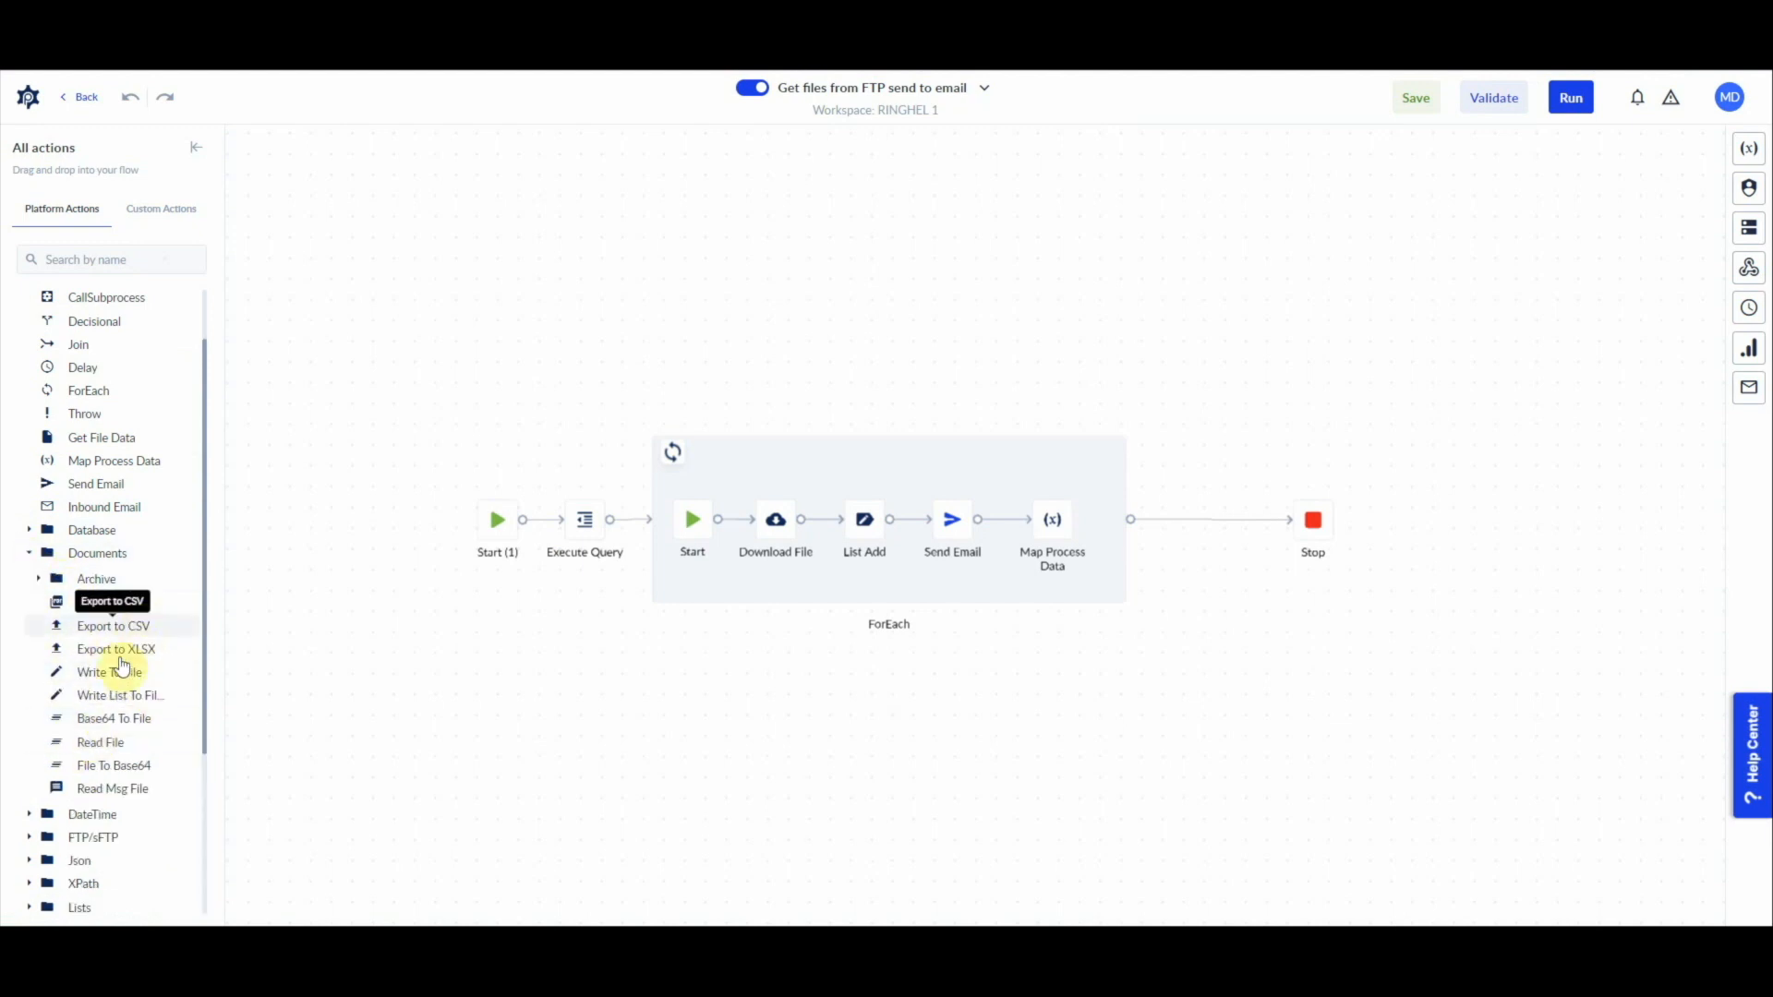
click(29, 553)
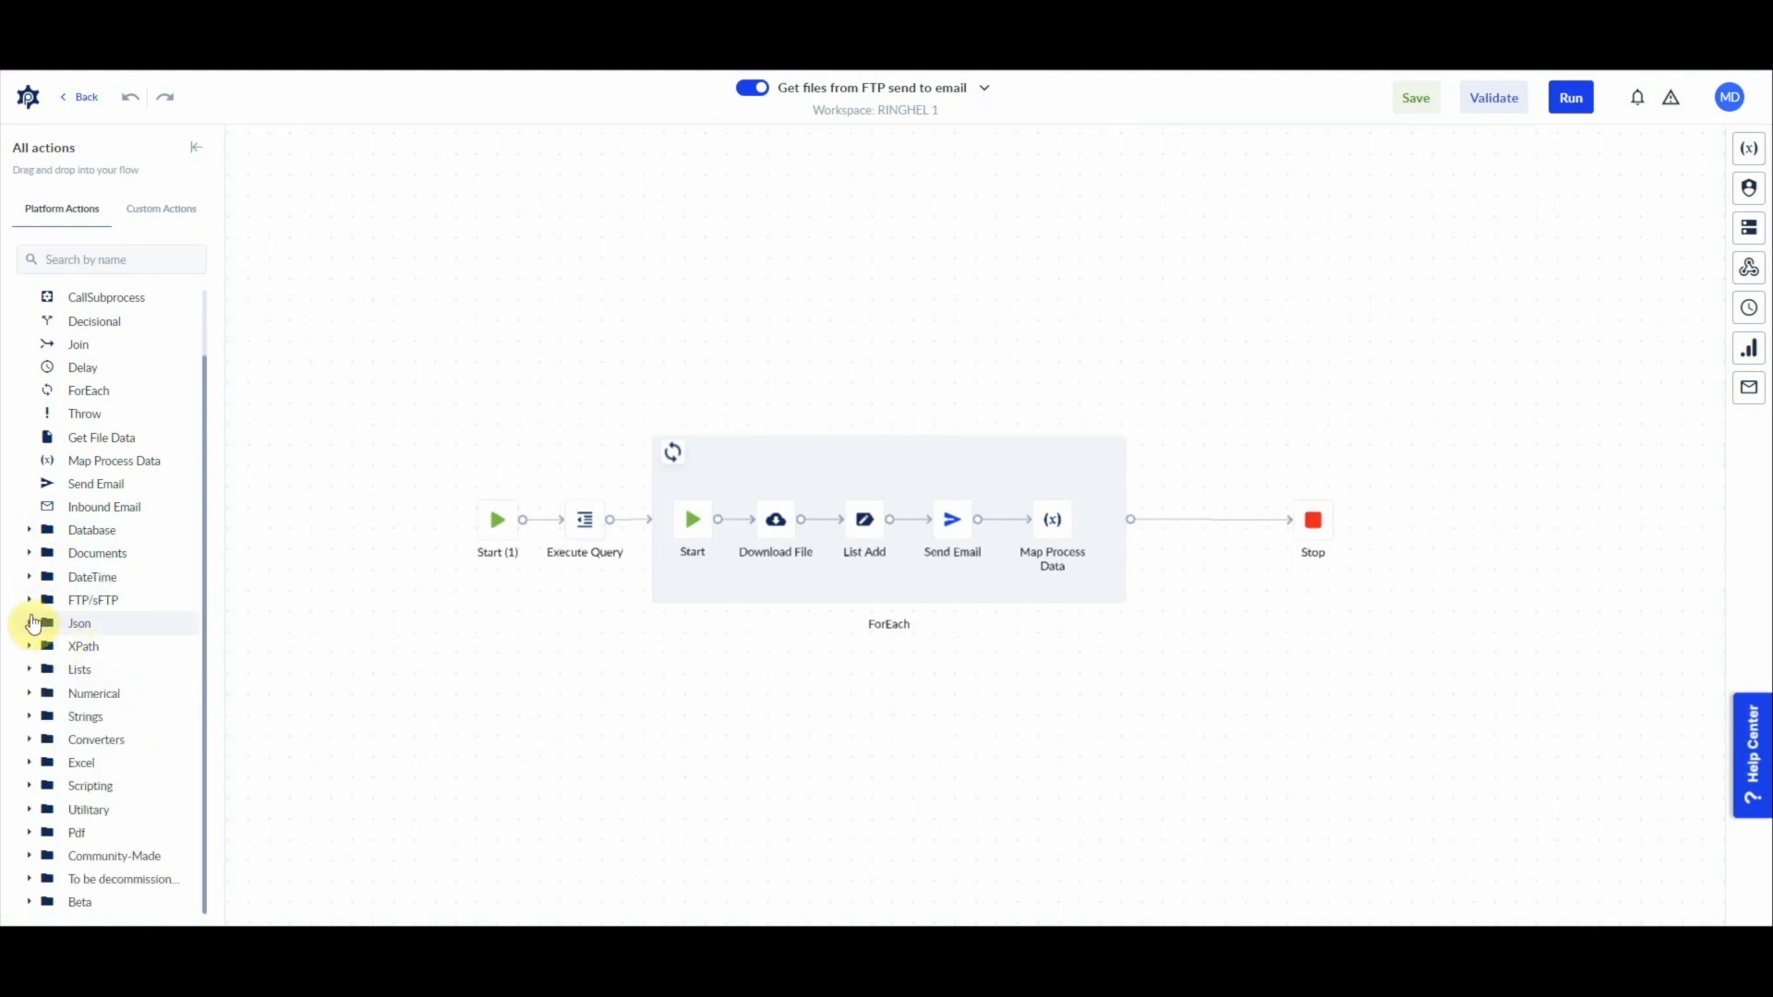
click(26, 602)
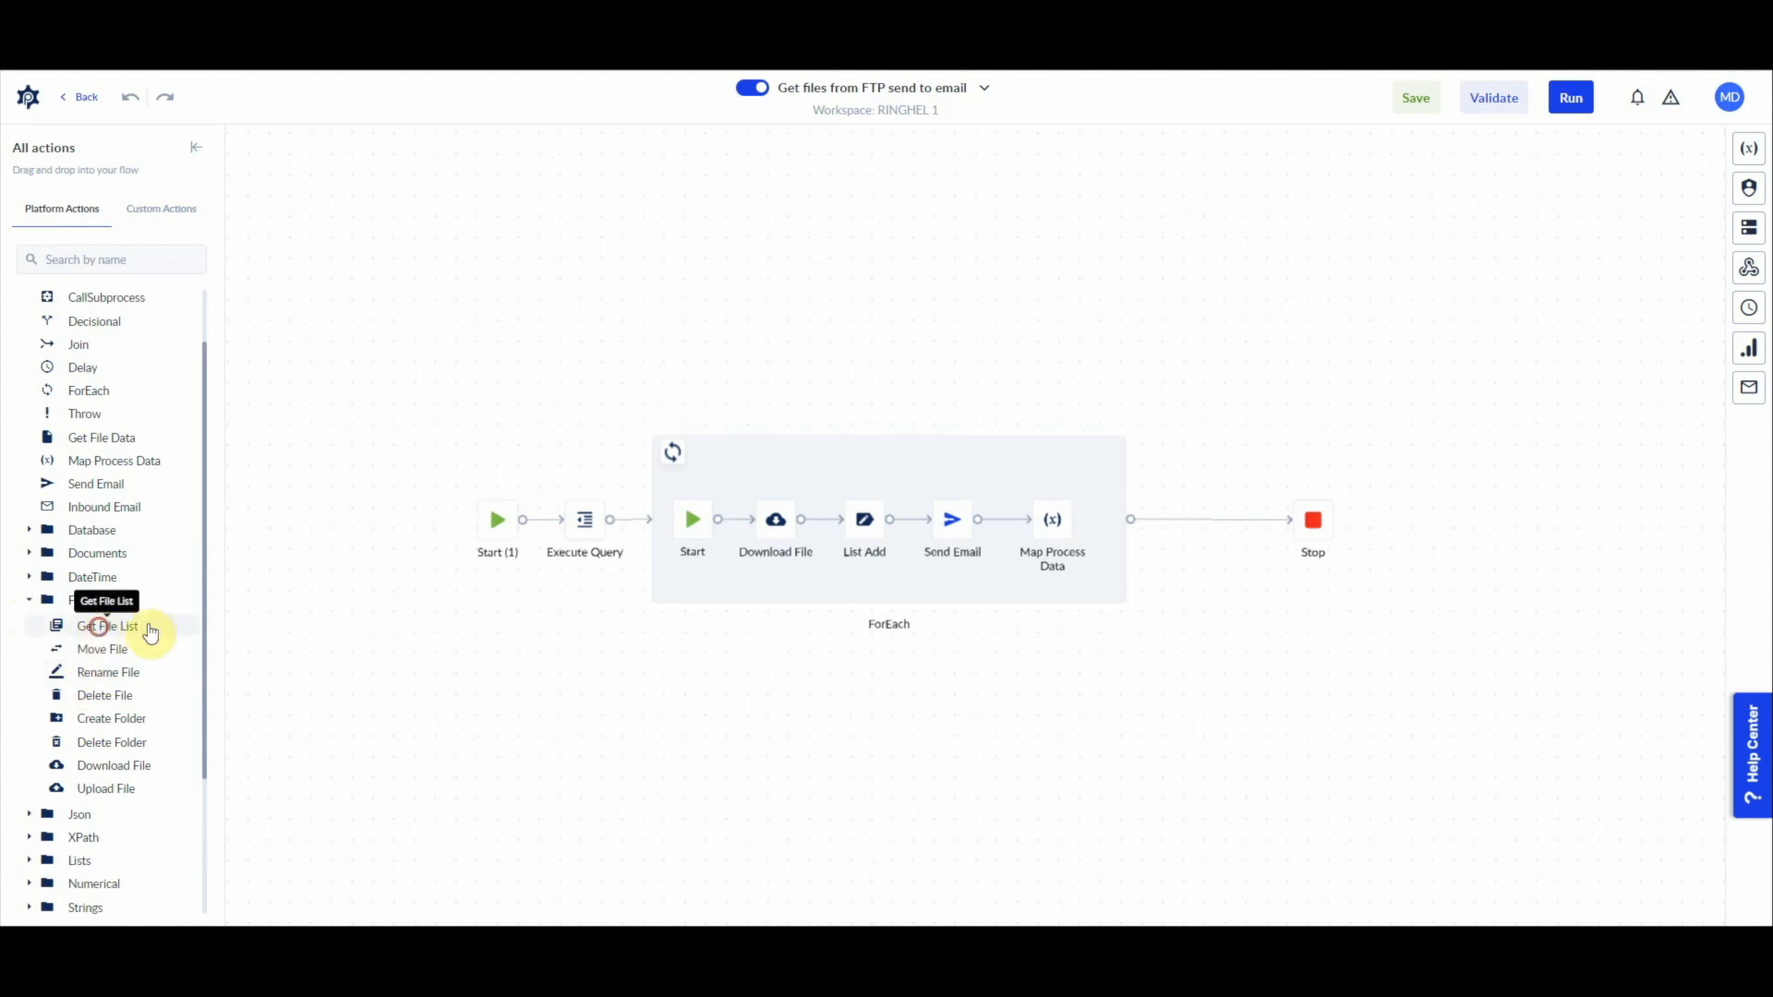
drag(102, 626, 680, 684)
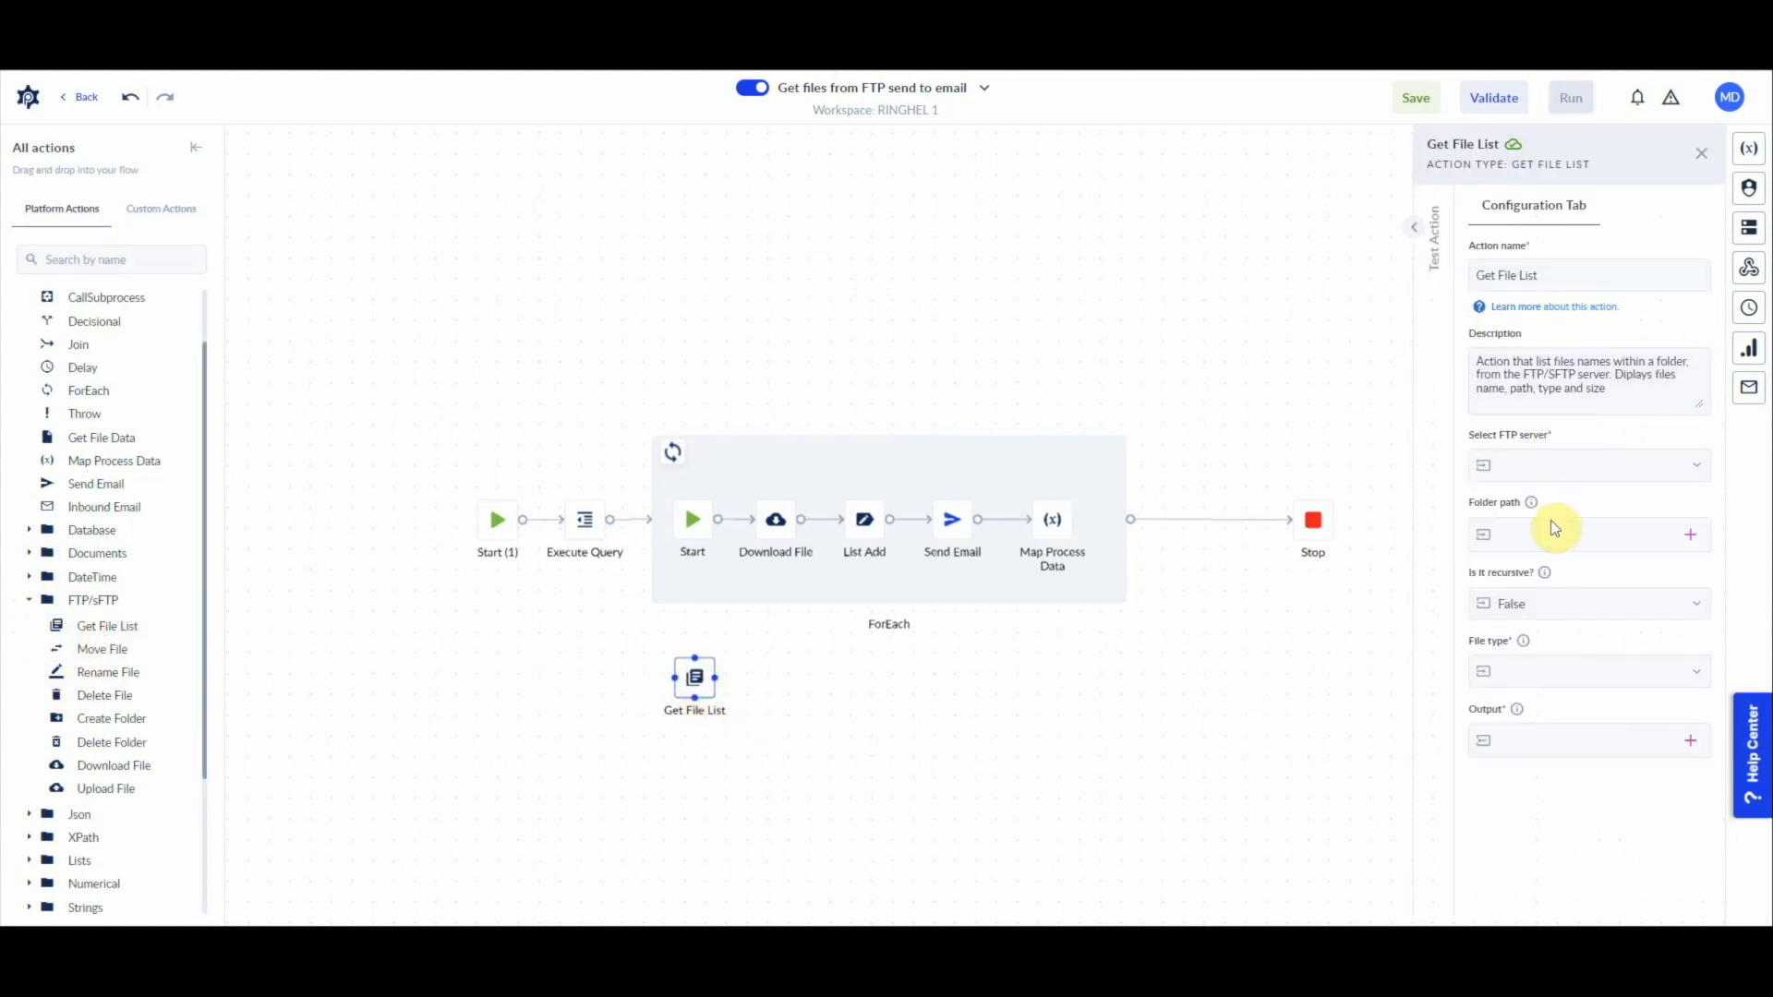
Step: Configure Get File List with FTP server HR_UC_SFTP, folder path / and file type Files and Folders
click(1676, 471)
click(1568, 592)
click(1583, 534)
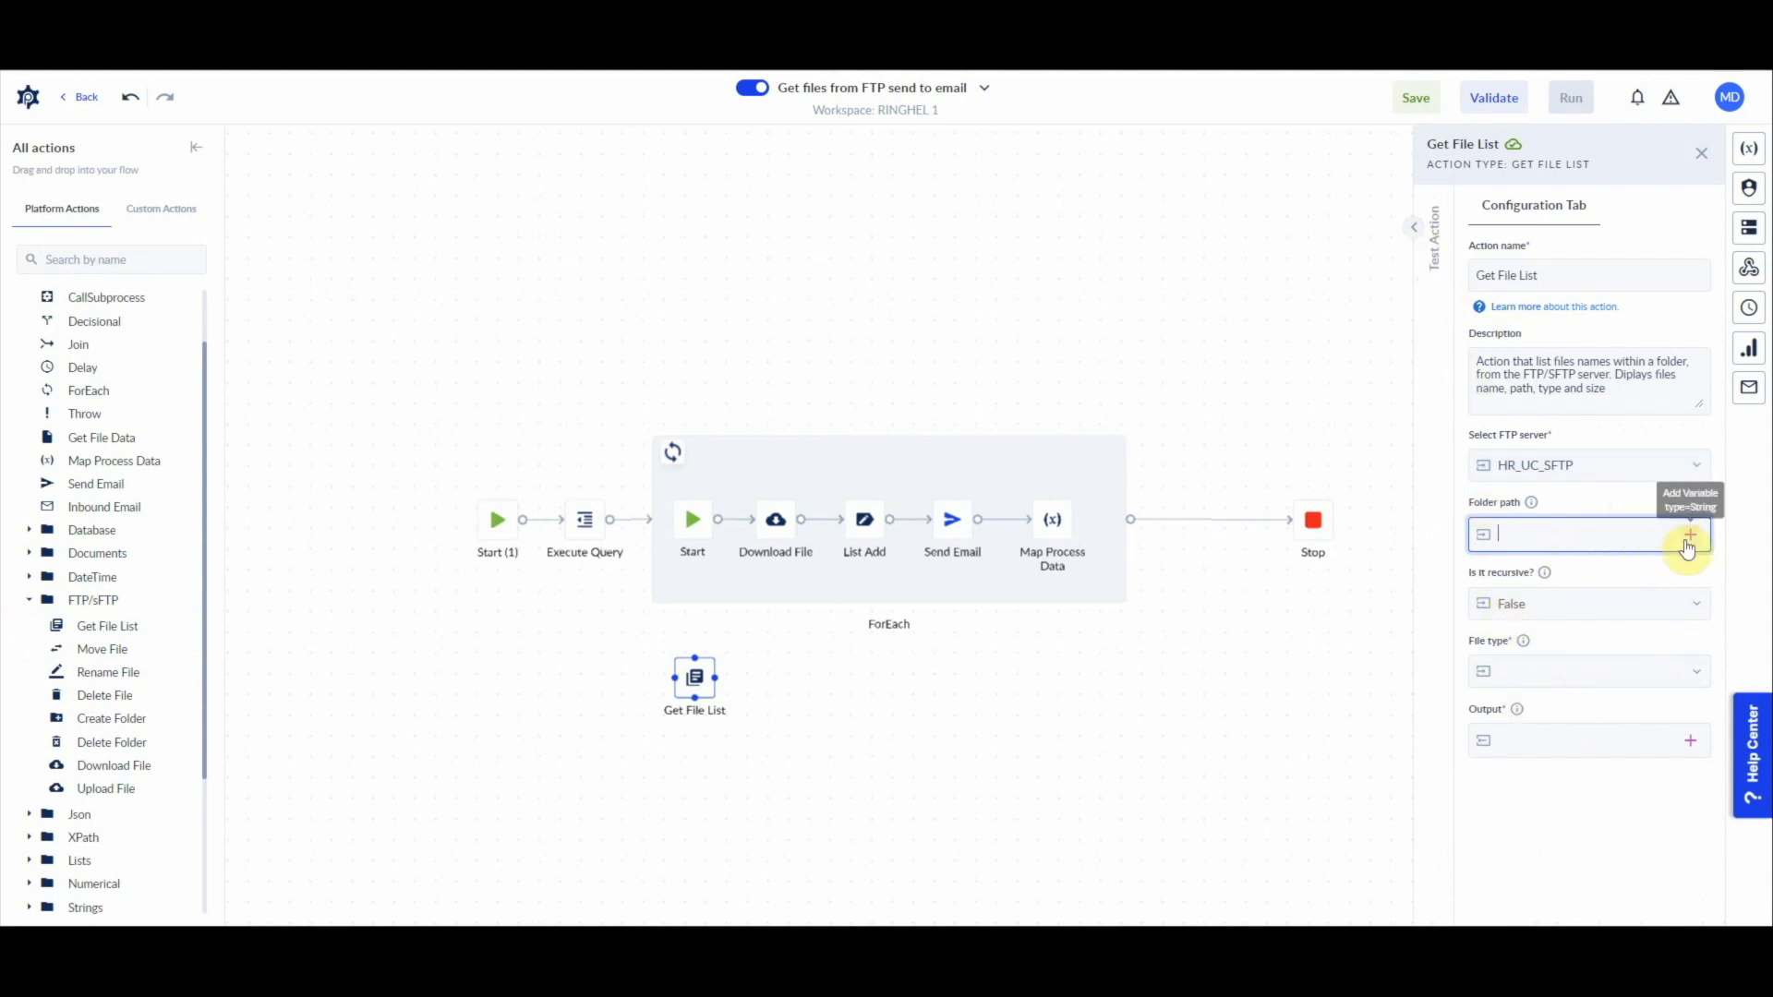
text(/)
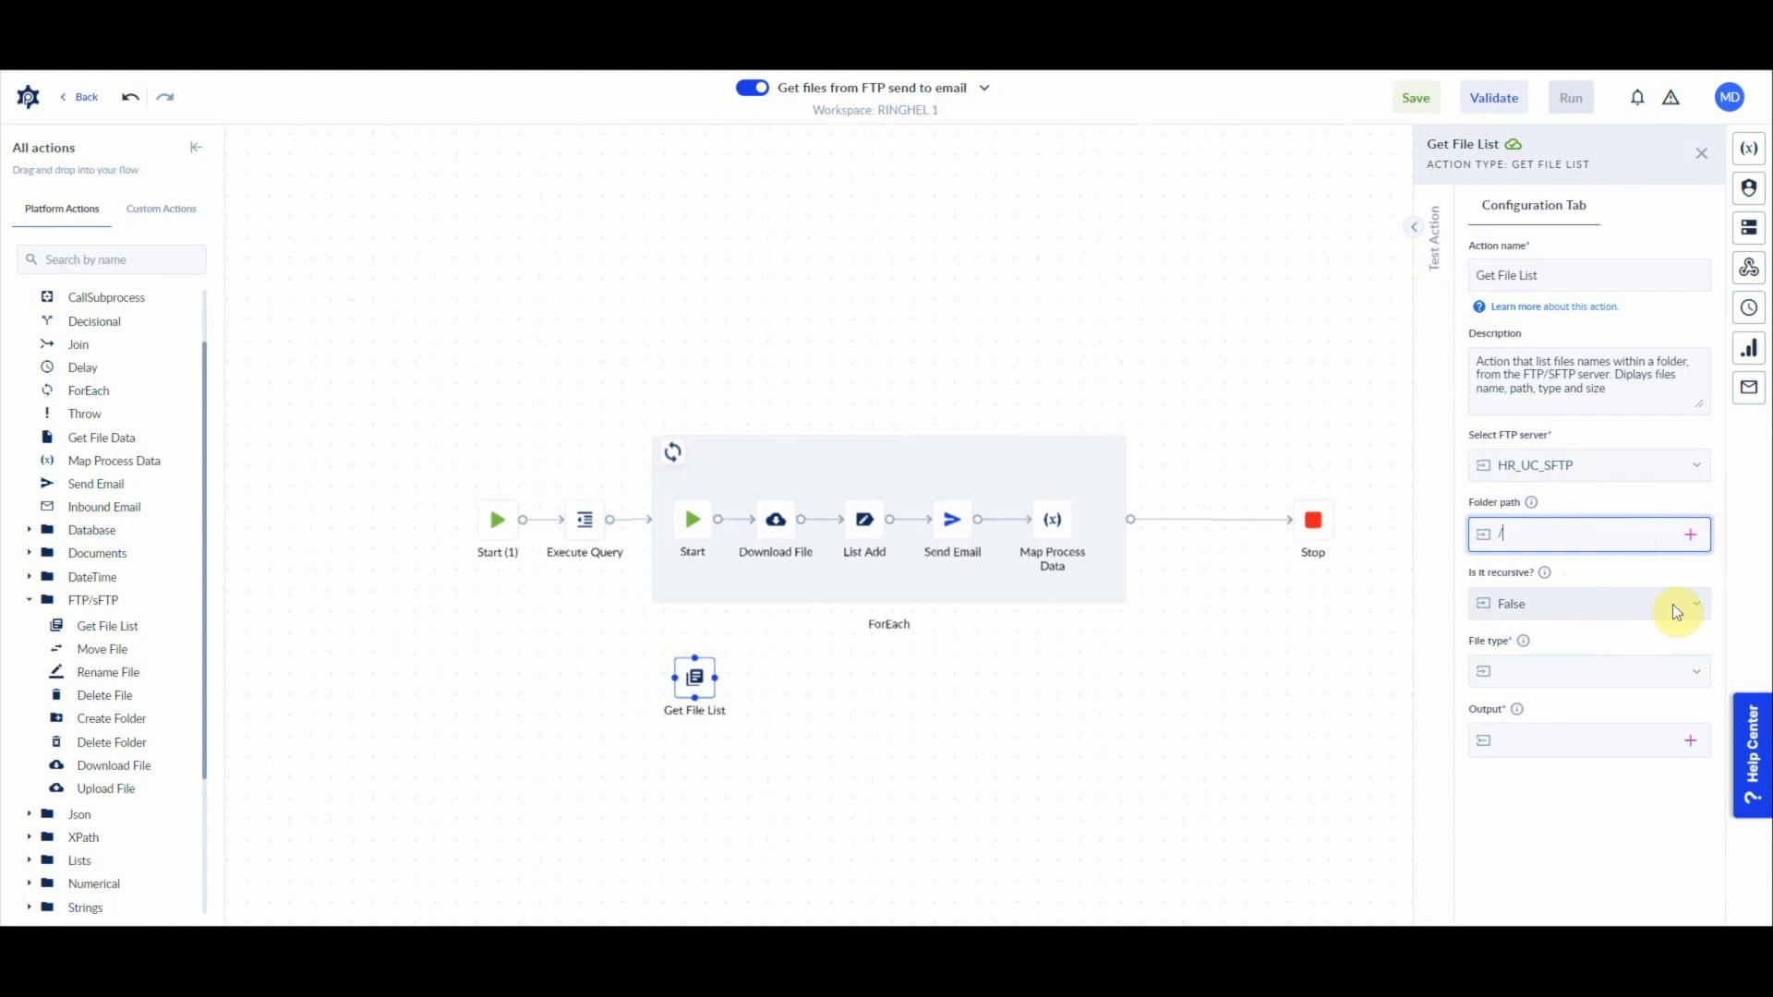
click(1564, 669)
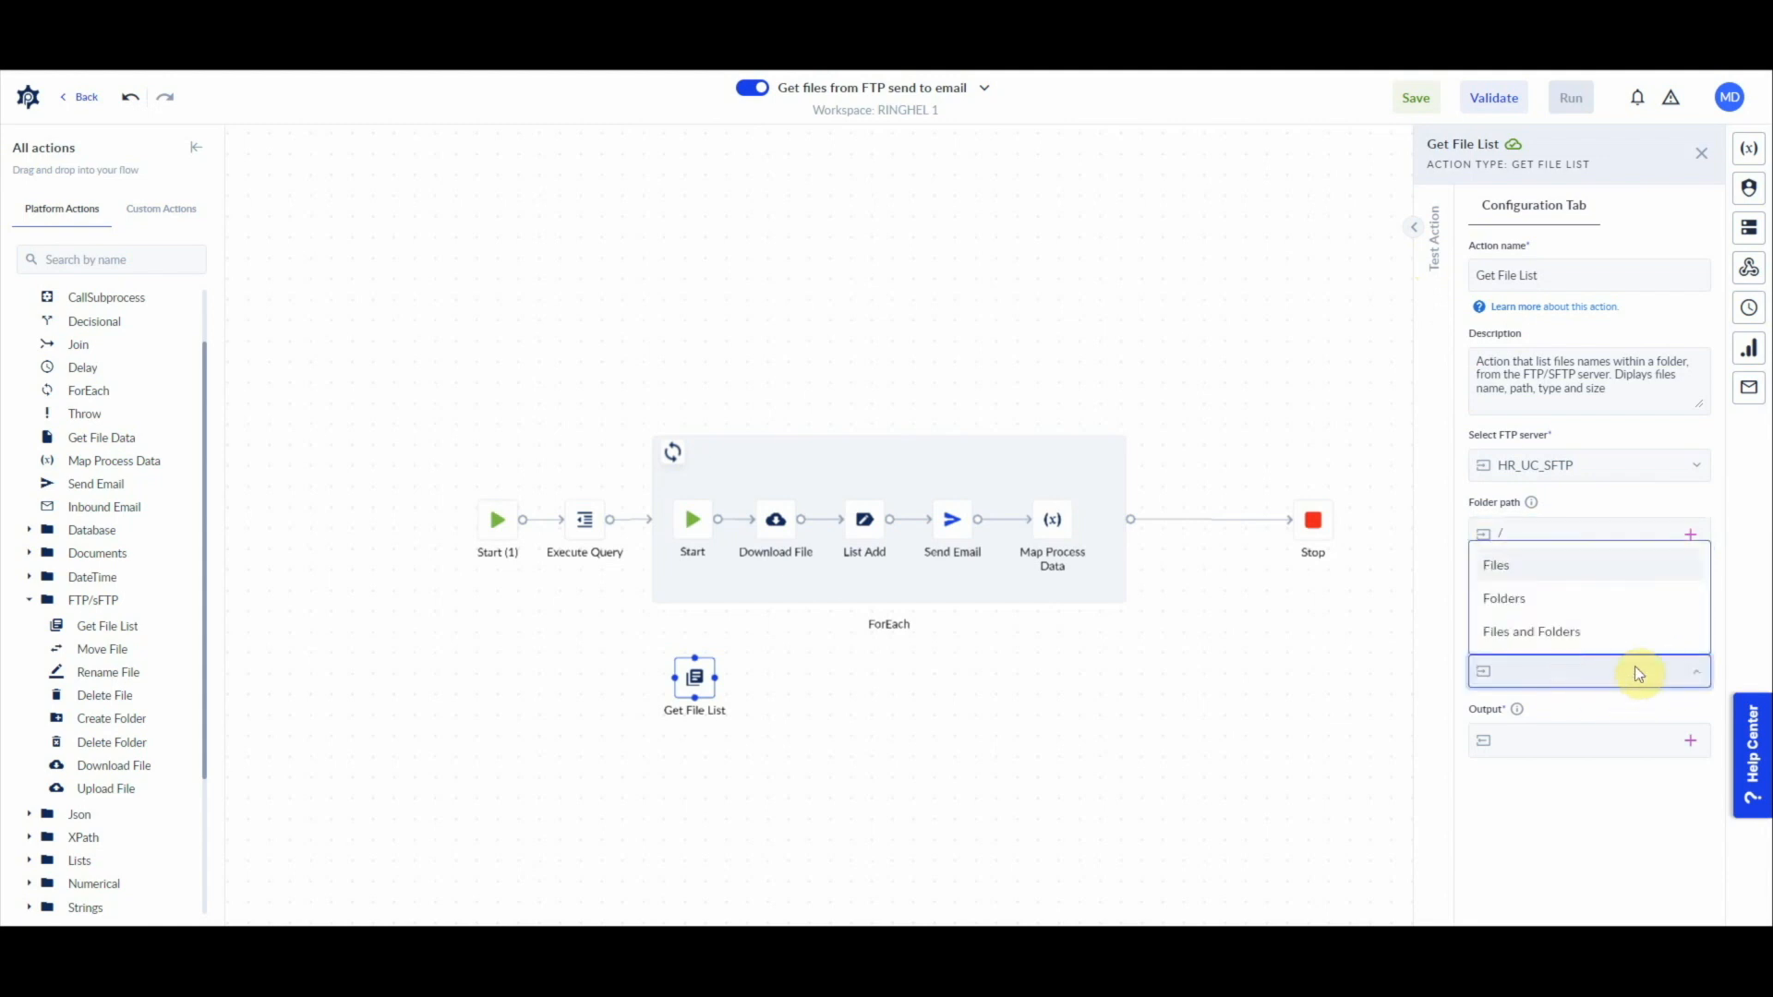
click(1547, 632)
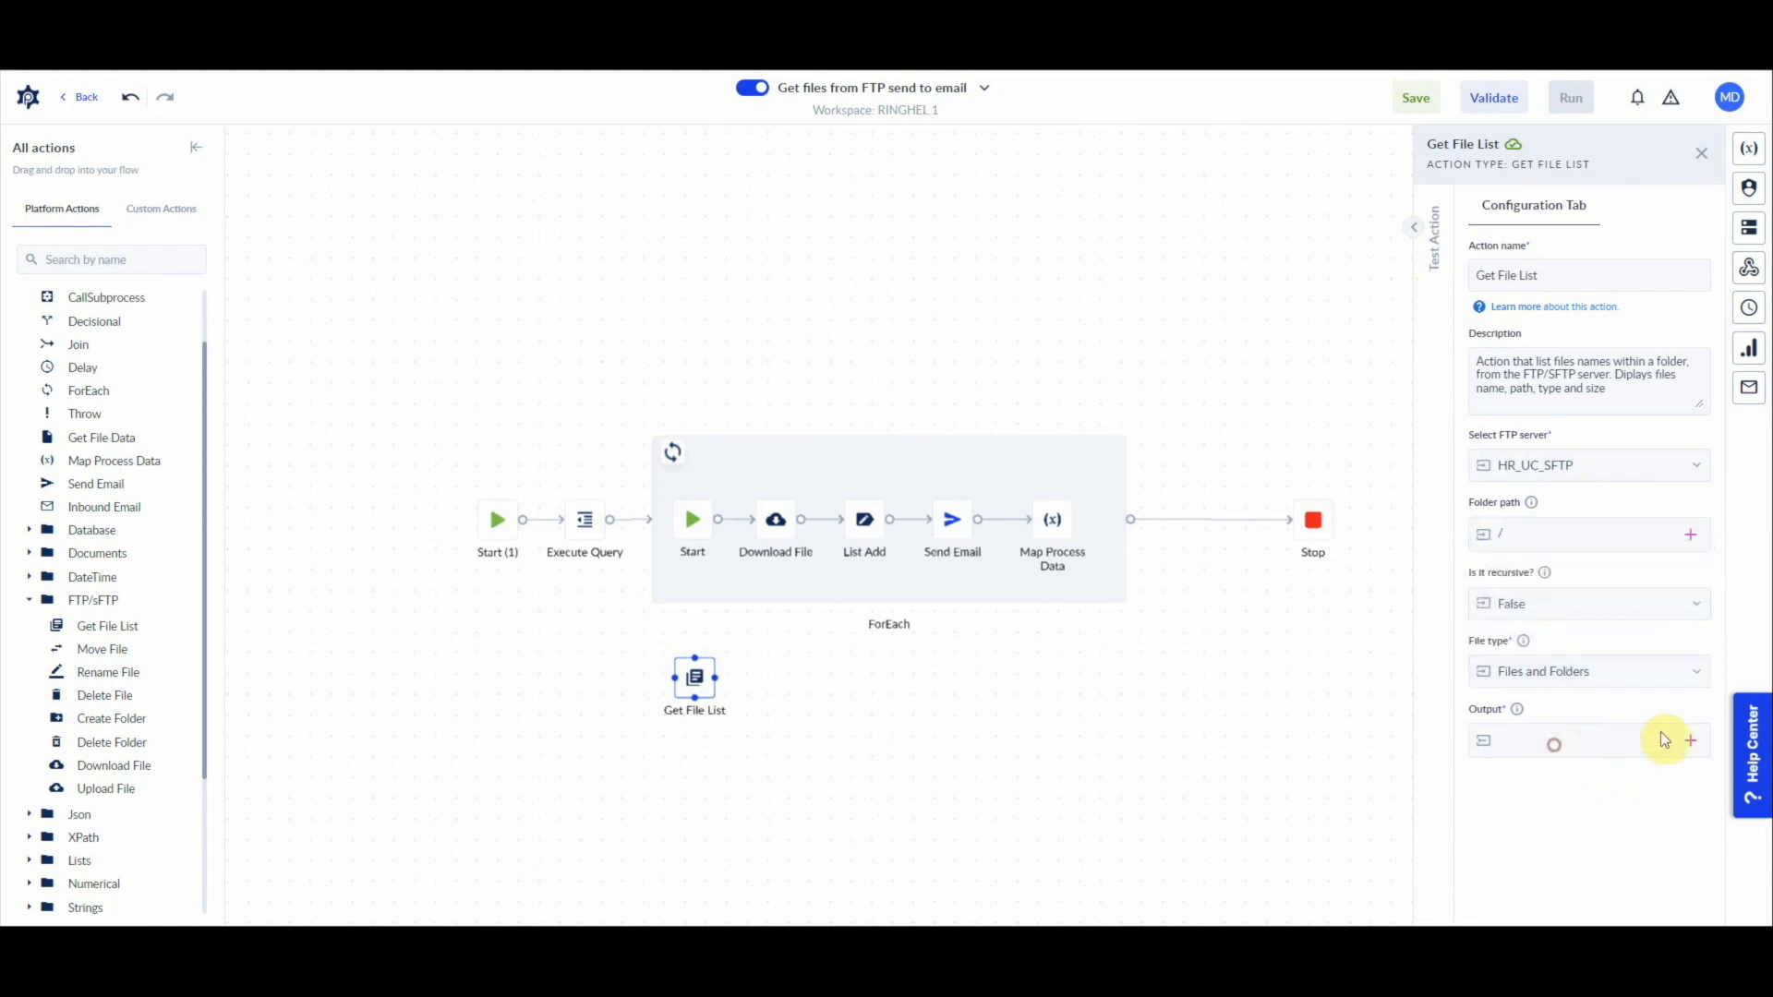
Step: Create a Json list variable named listoffilesinFTP as the output of Get File List
click(1693, 741)
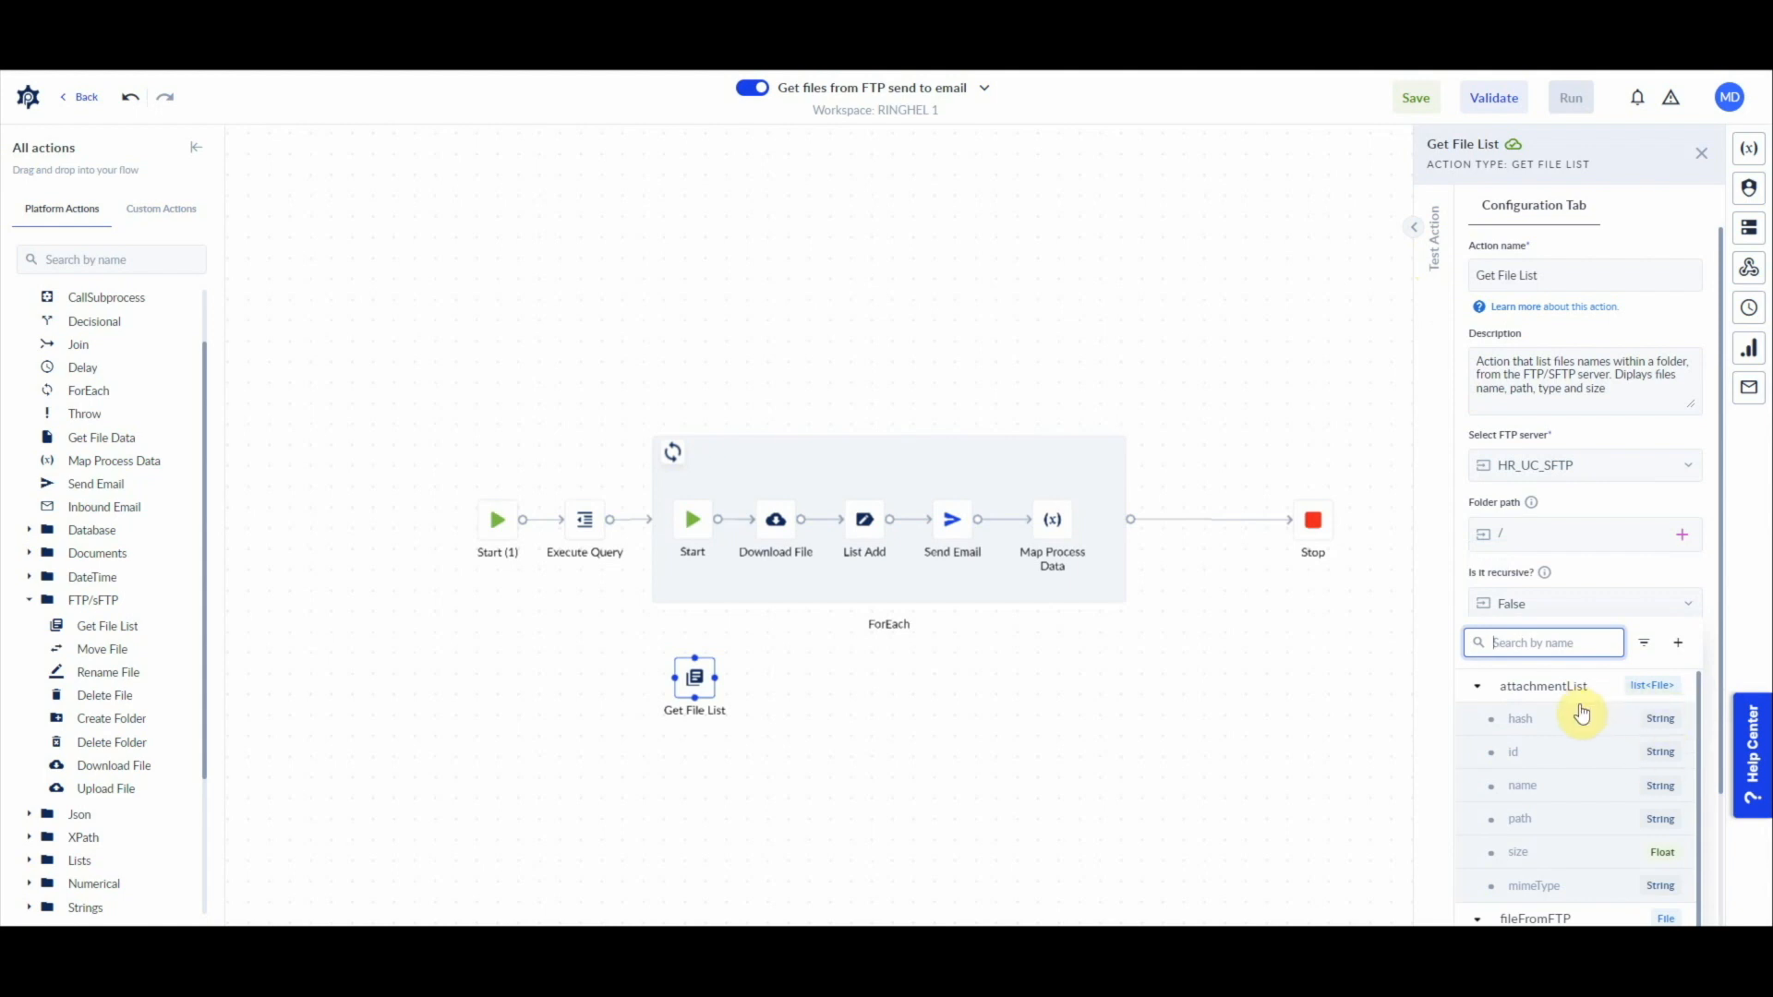
click(1677, 645)
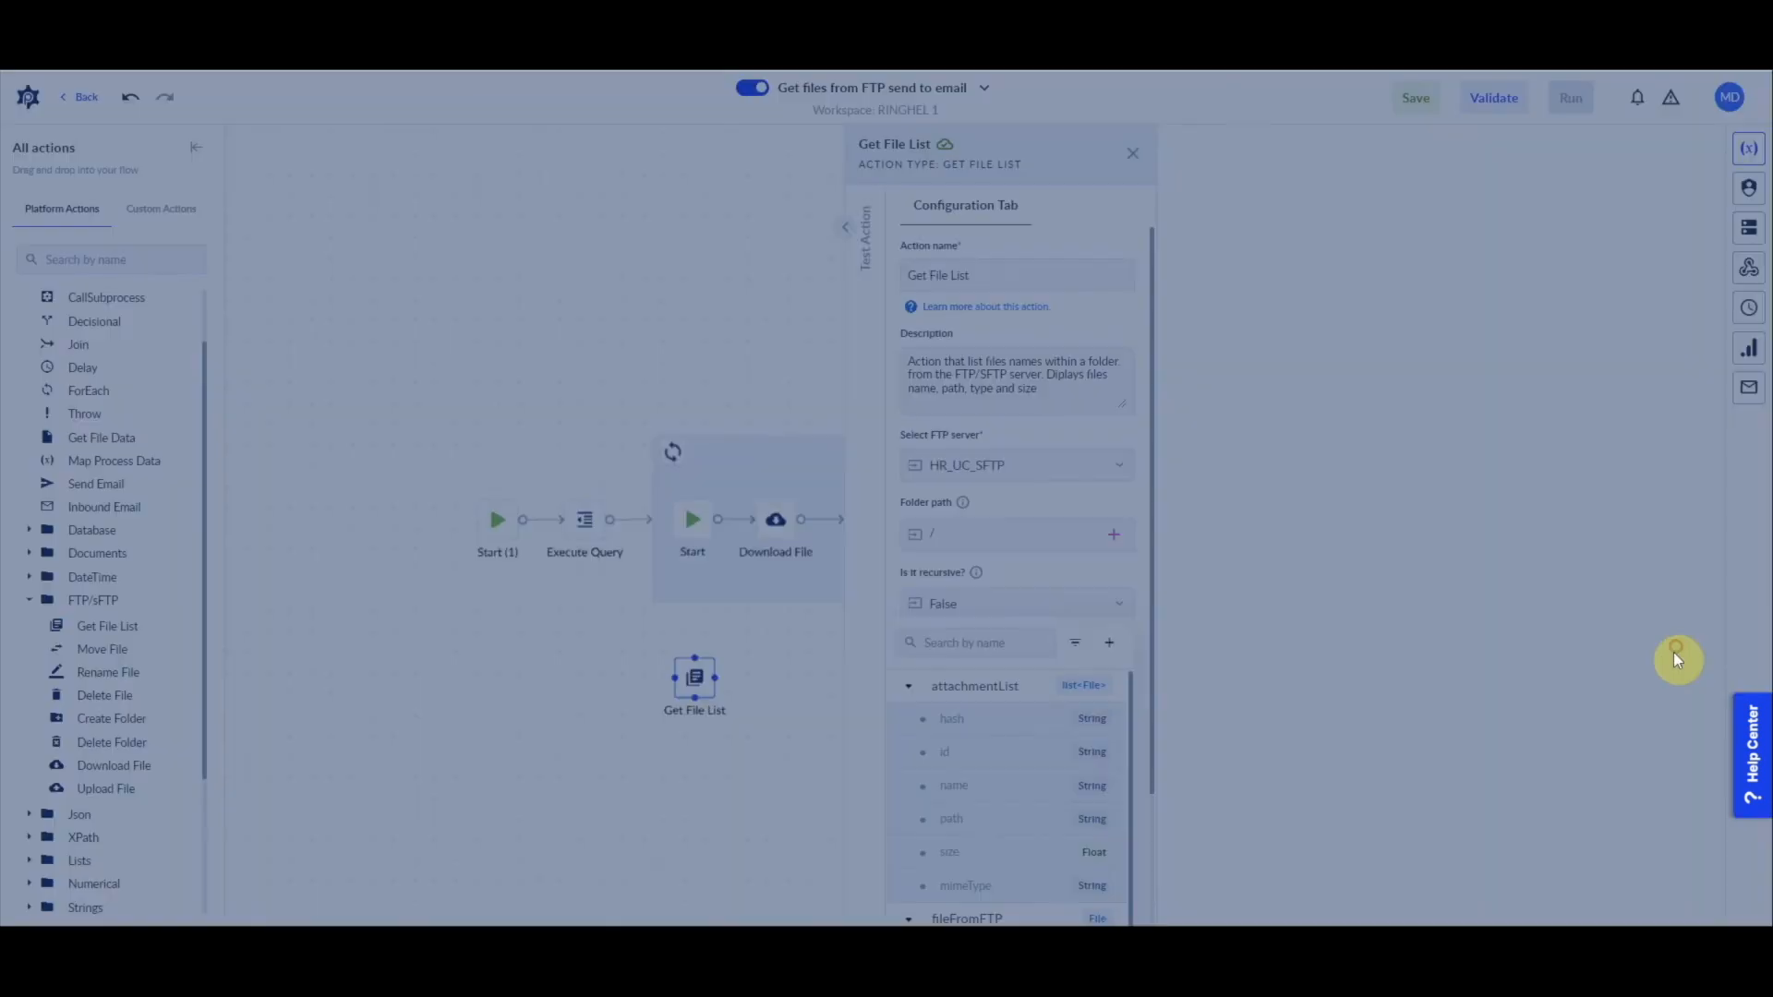
click(1267, 259)
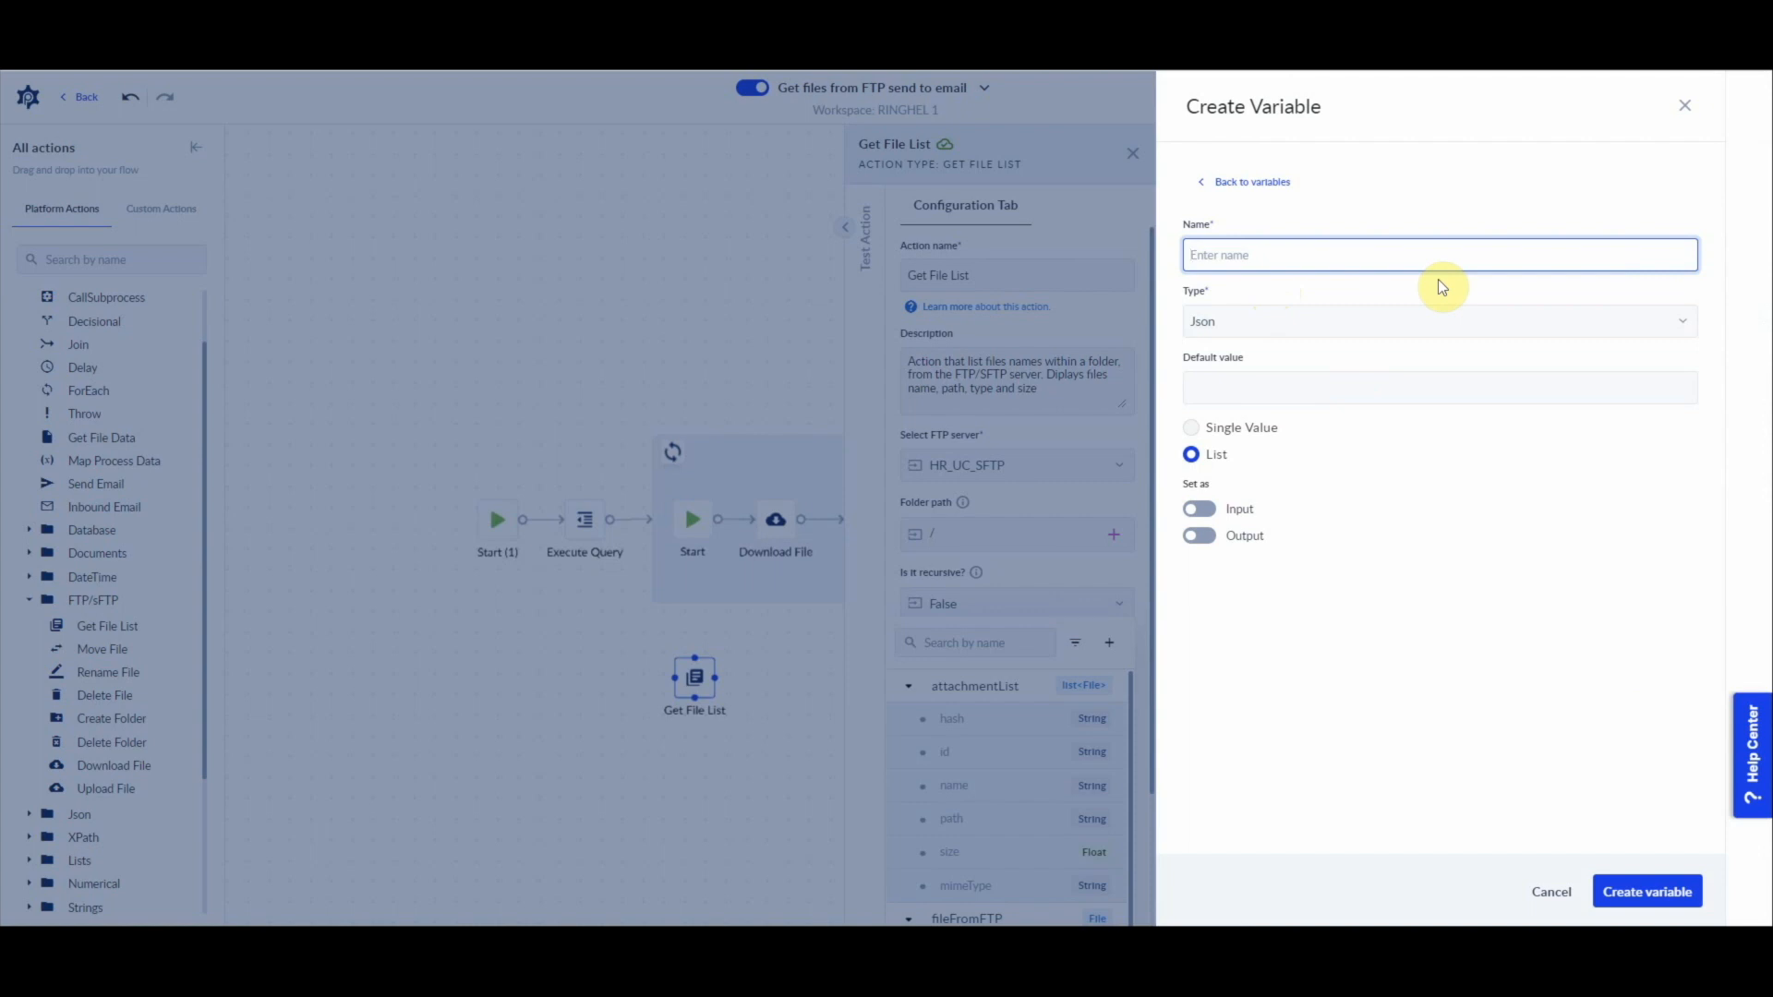
text(listoffilesinFTP)
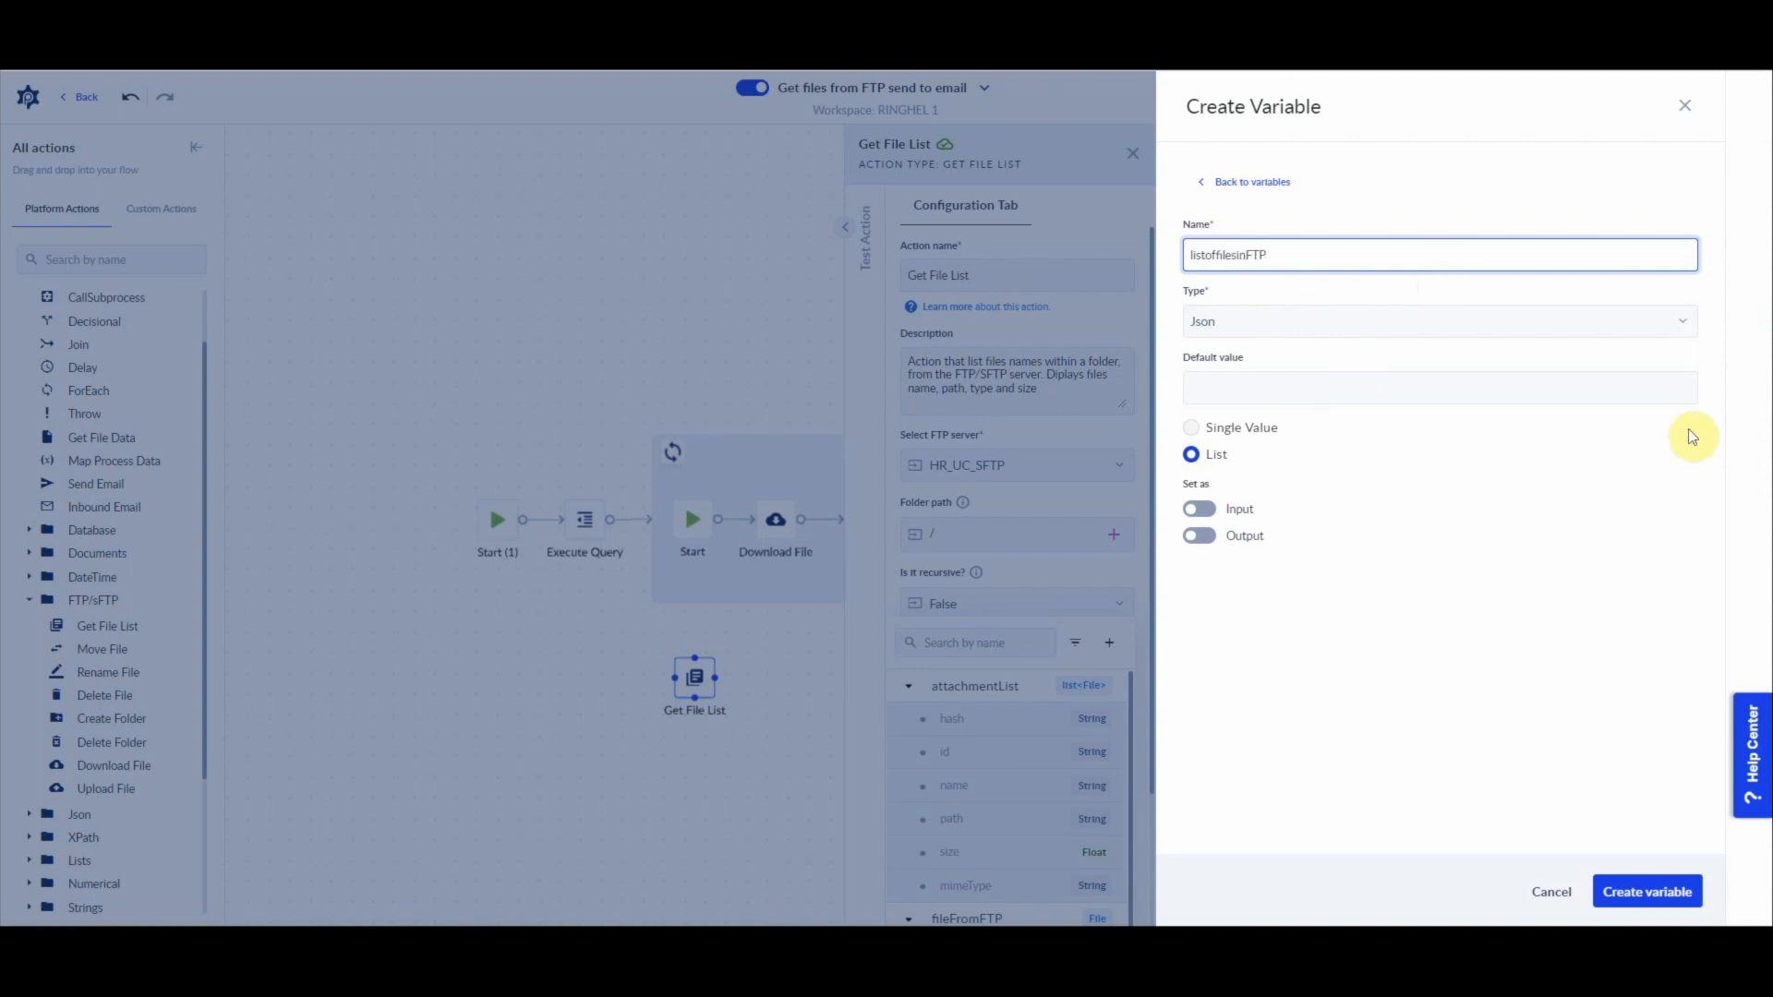
click(1623, 891)
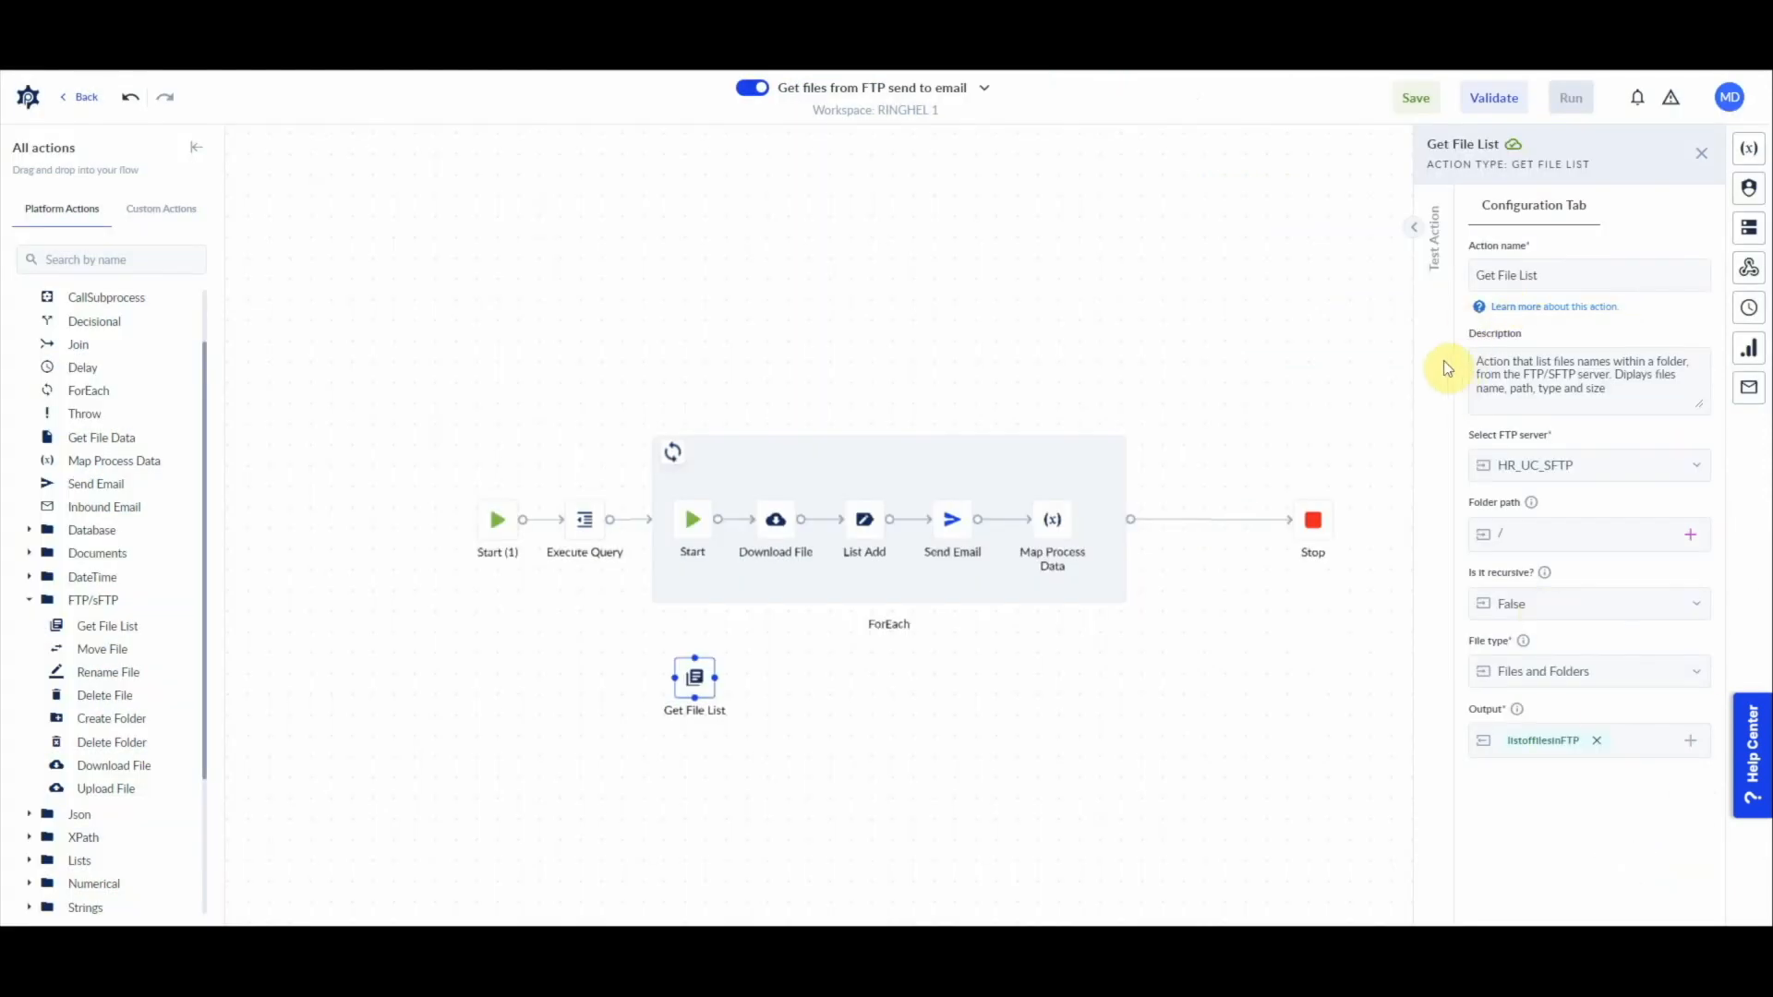
Step: Test the Get File List action and examine the names, paths and types returned in its output
click(1427, 226)
click(1092, 516)
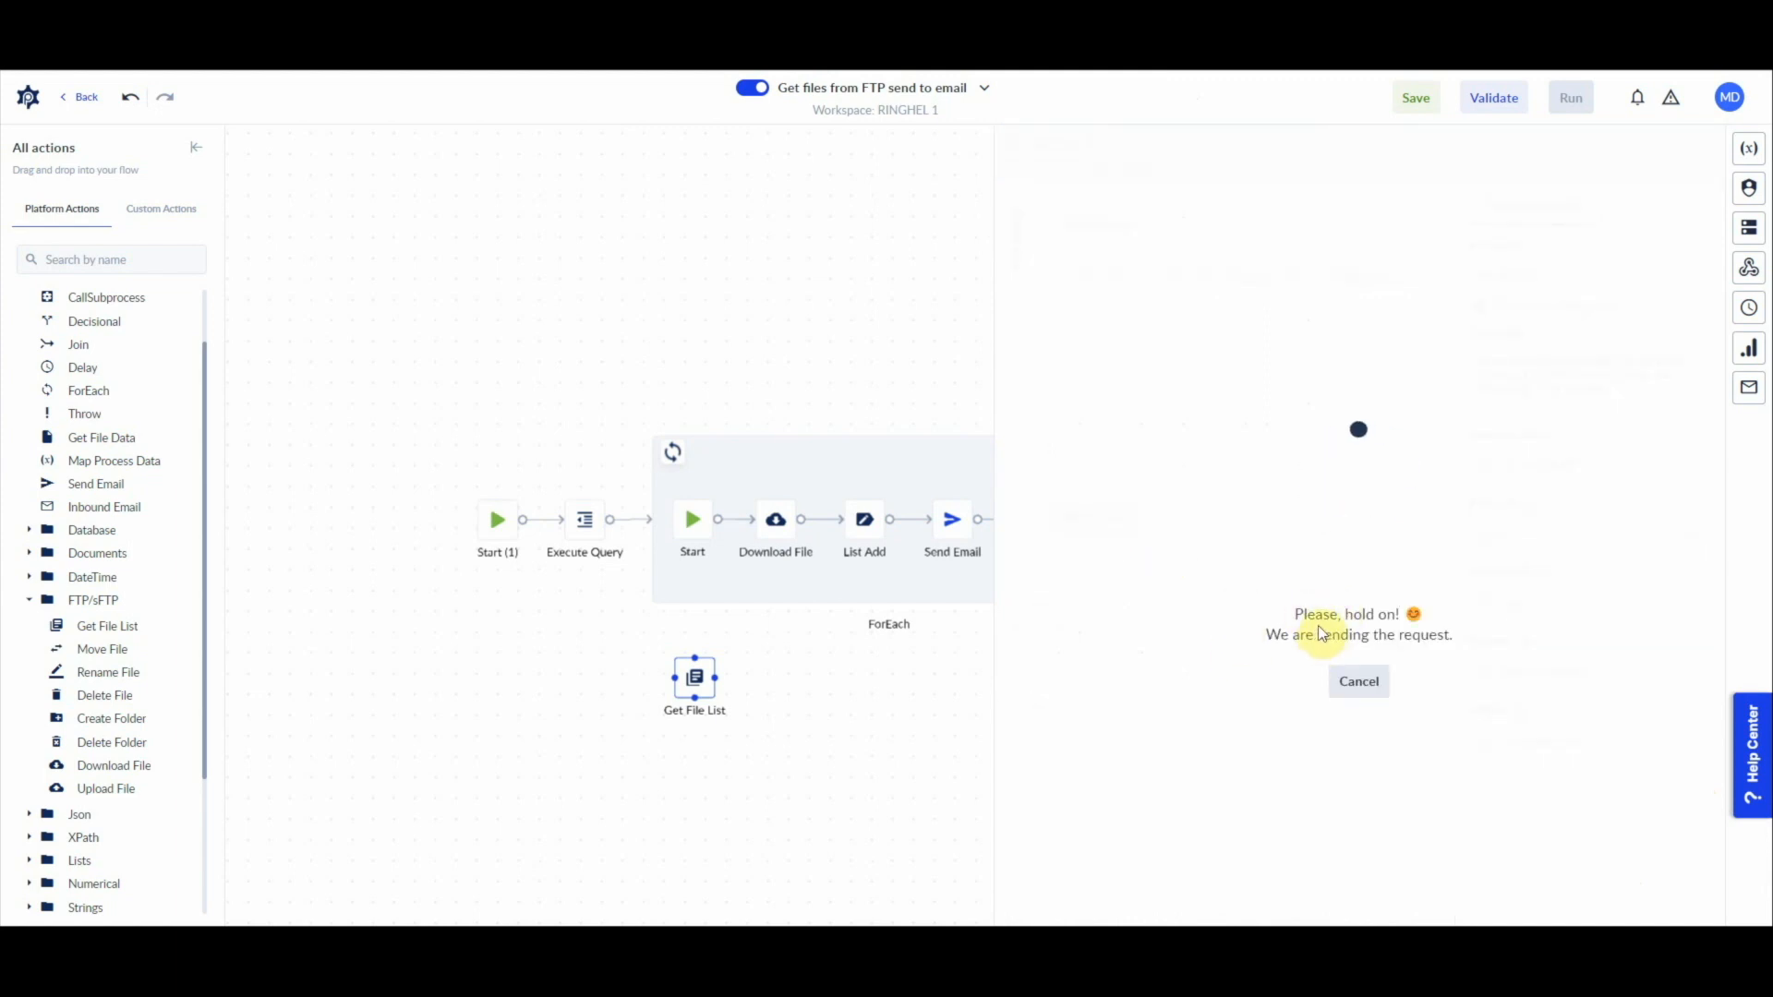
scroll(1293, 725, down, 5)
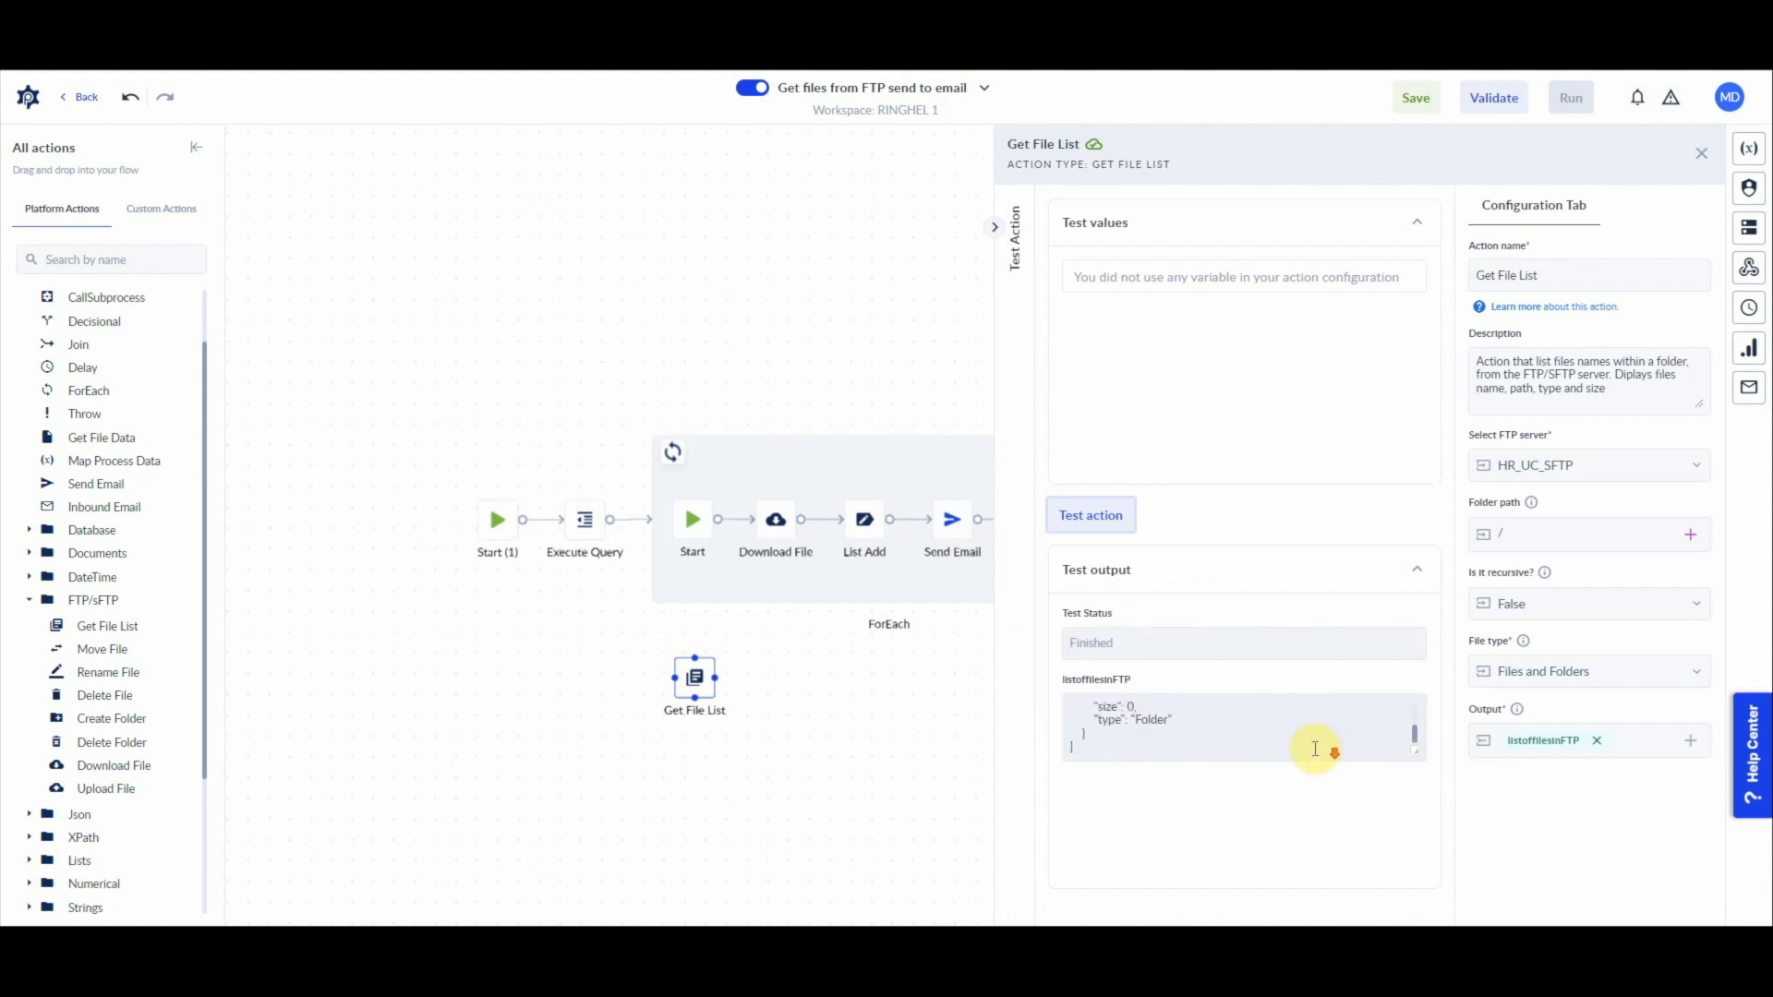
scroll(1293, 743, up, 5)
click(1156, 734)
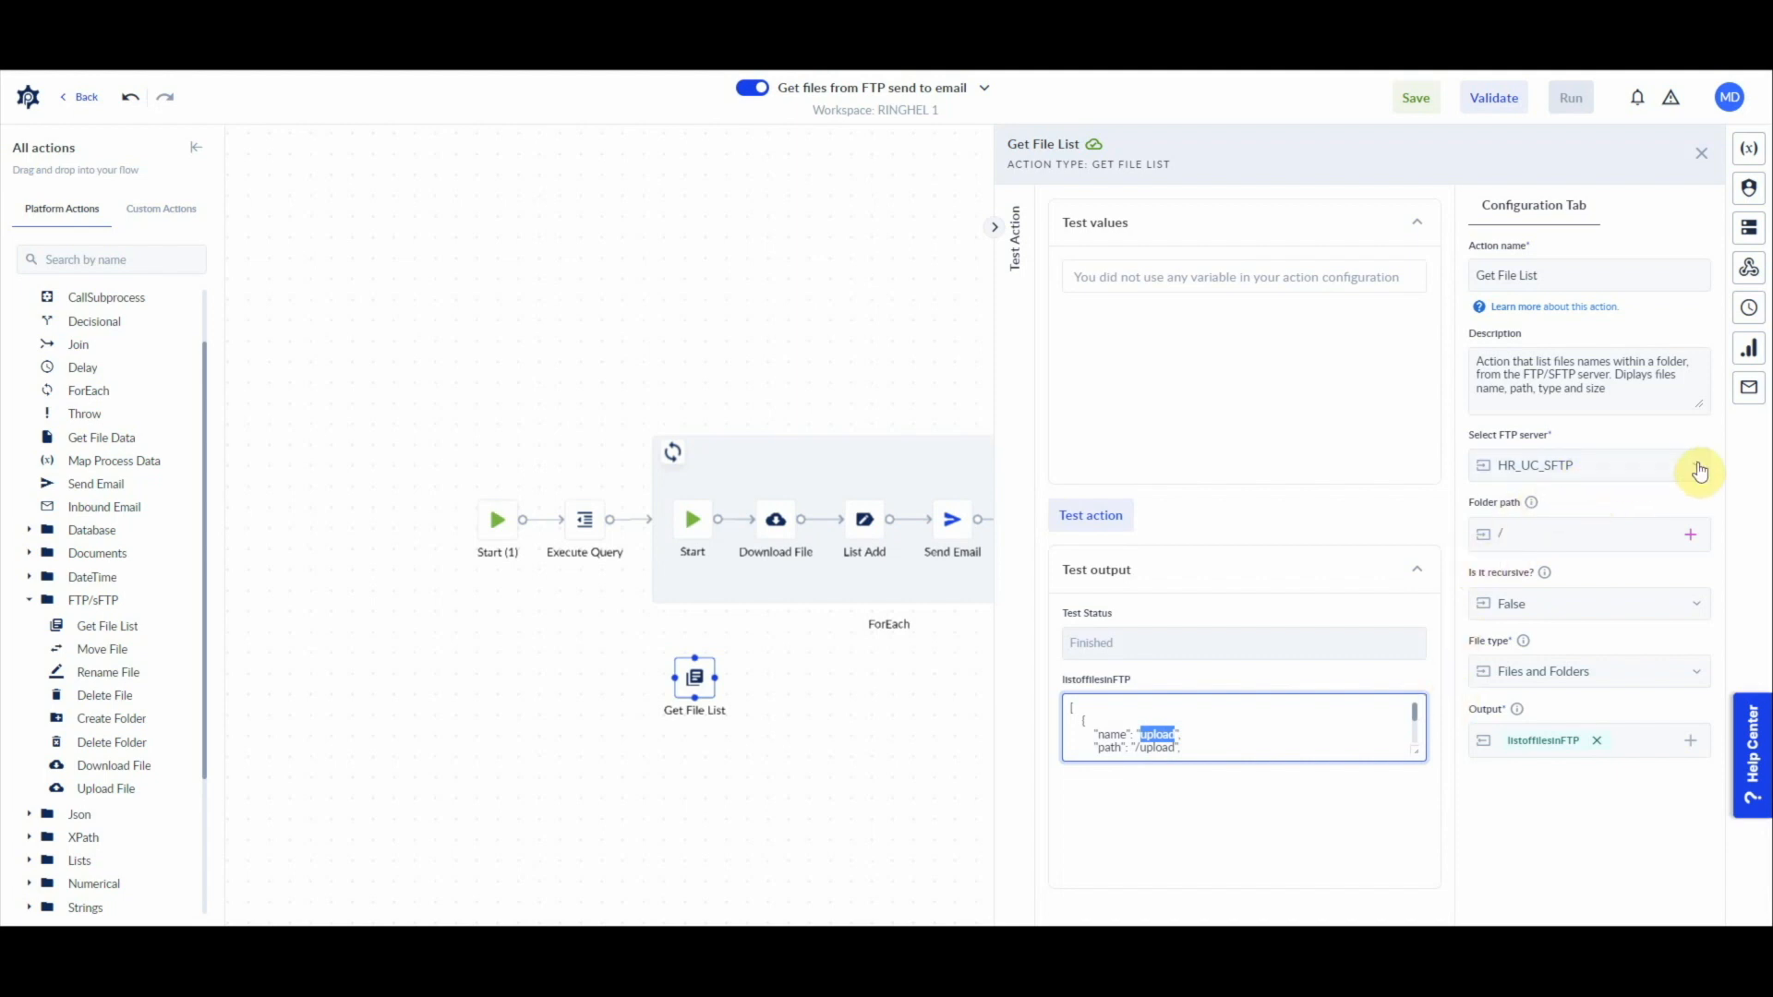
scroll(1225, 735, down, 1)
scroll(1225, 739, up, 1)
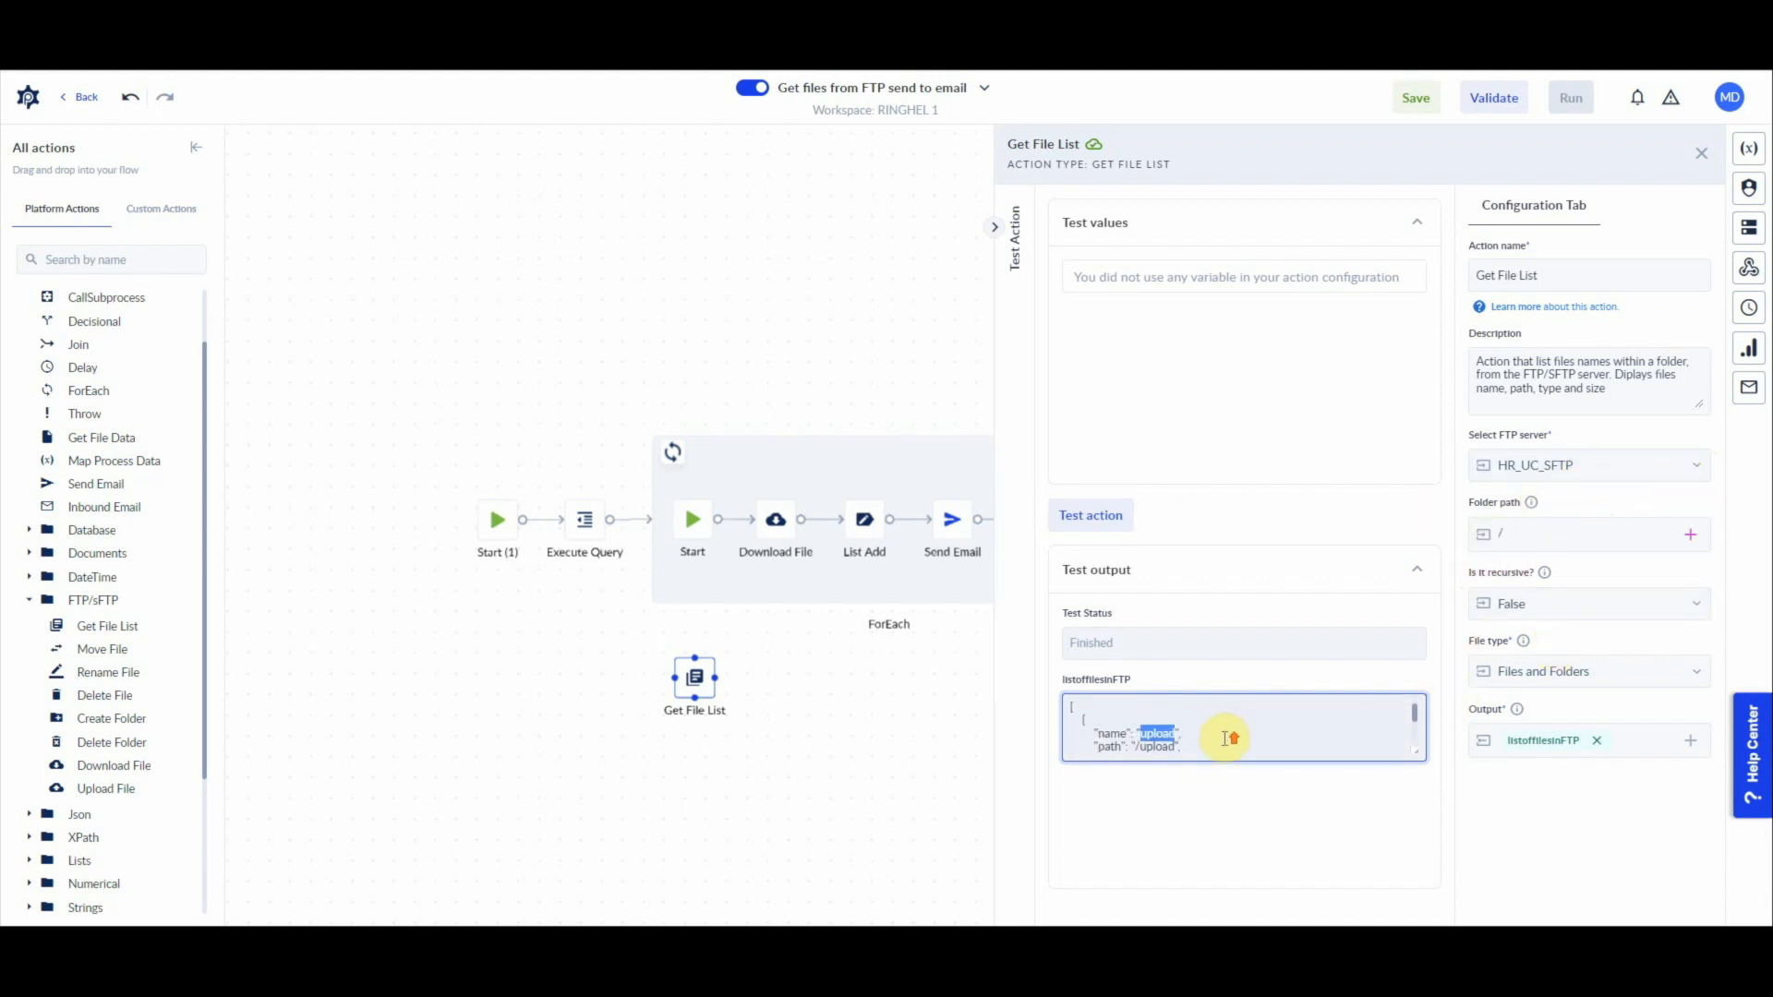
click(1136, 749)
key(ctrl+a)
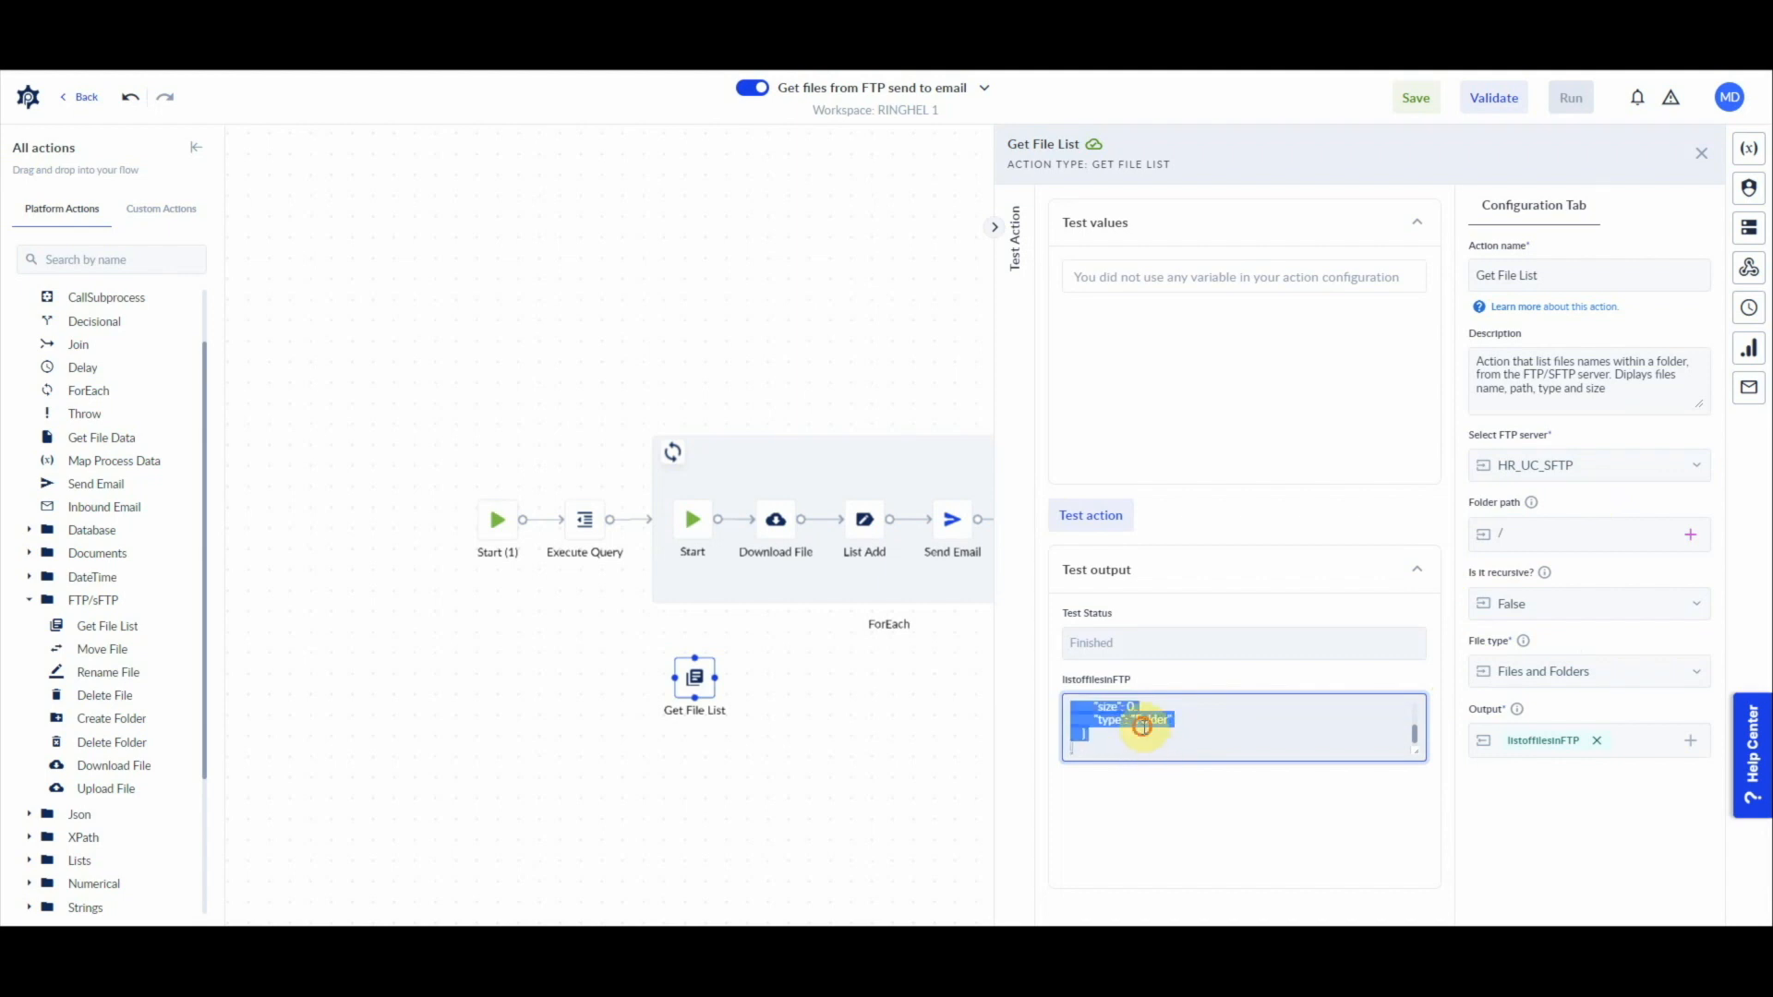
click(1142, 727)
Step: Set the Download File source folder to /upload/PRC_UC/HR_Onboarding, copying the remote path from the FTP client
click(778, 526)
click(1571, 532)
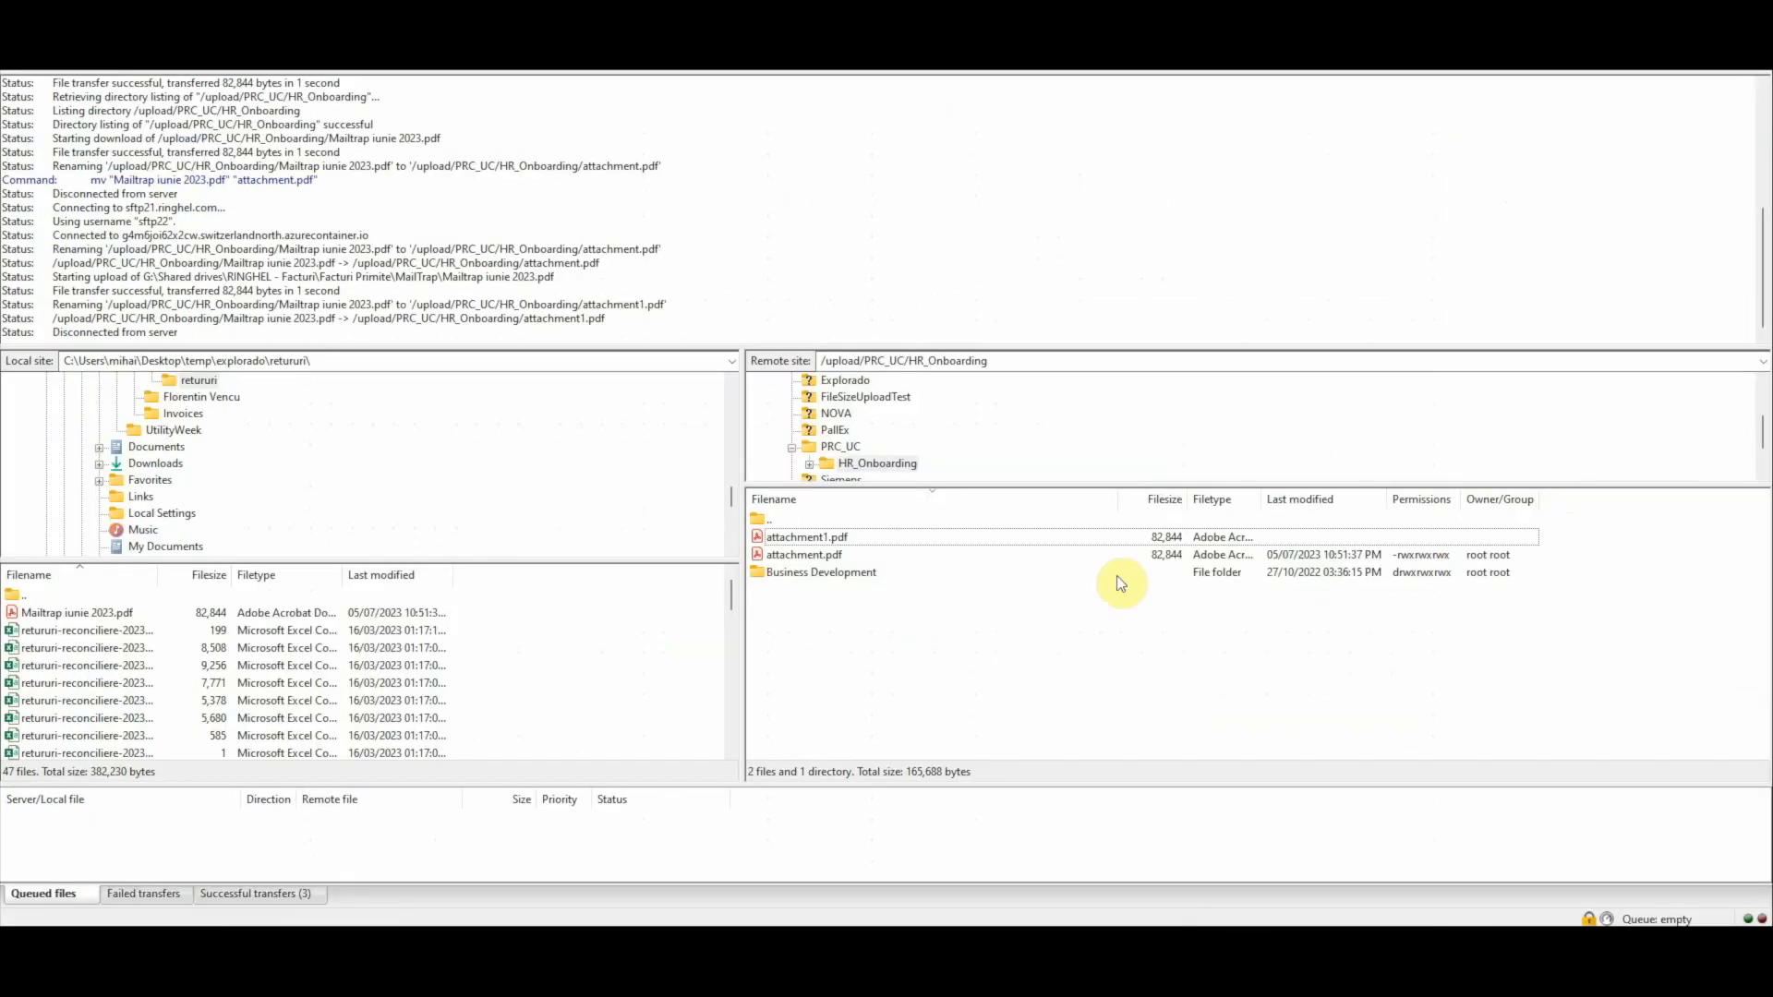
click(1014, 362)
key(ctrl+c)
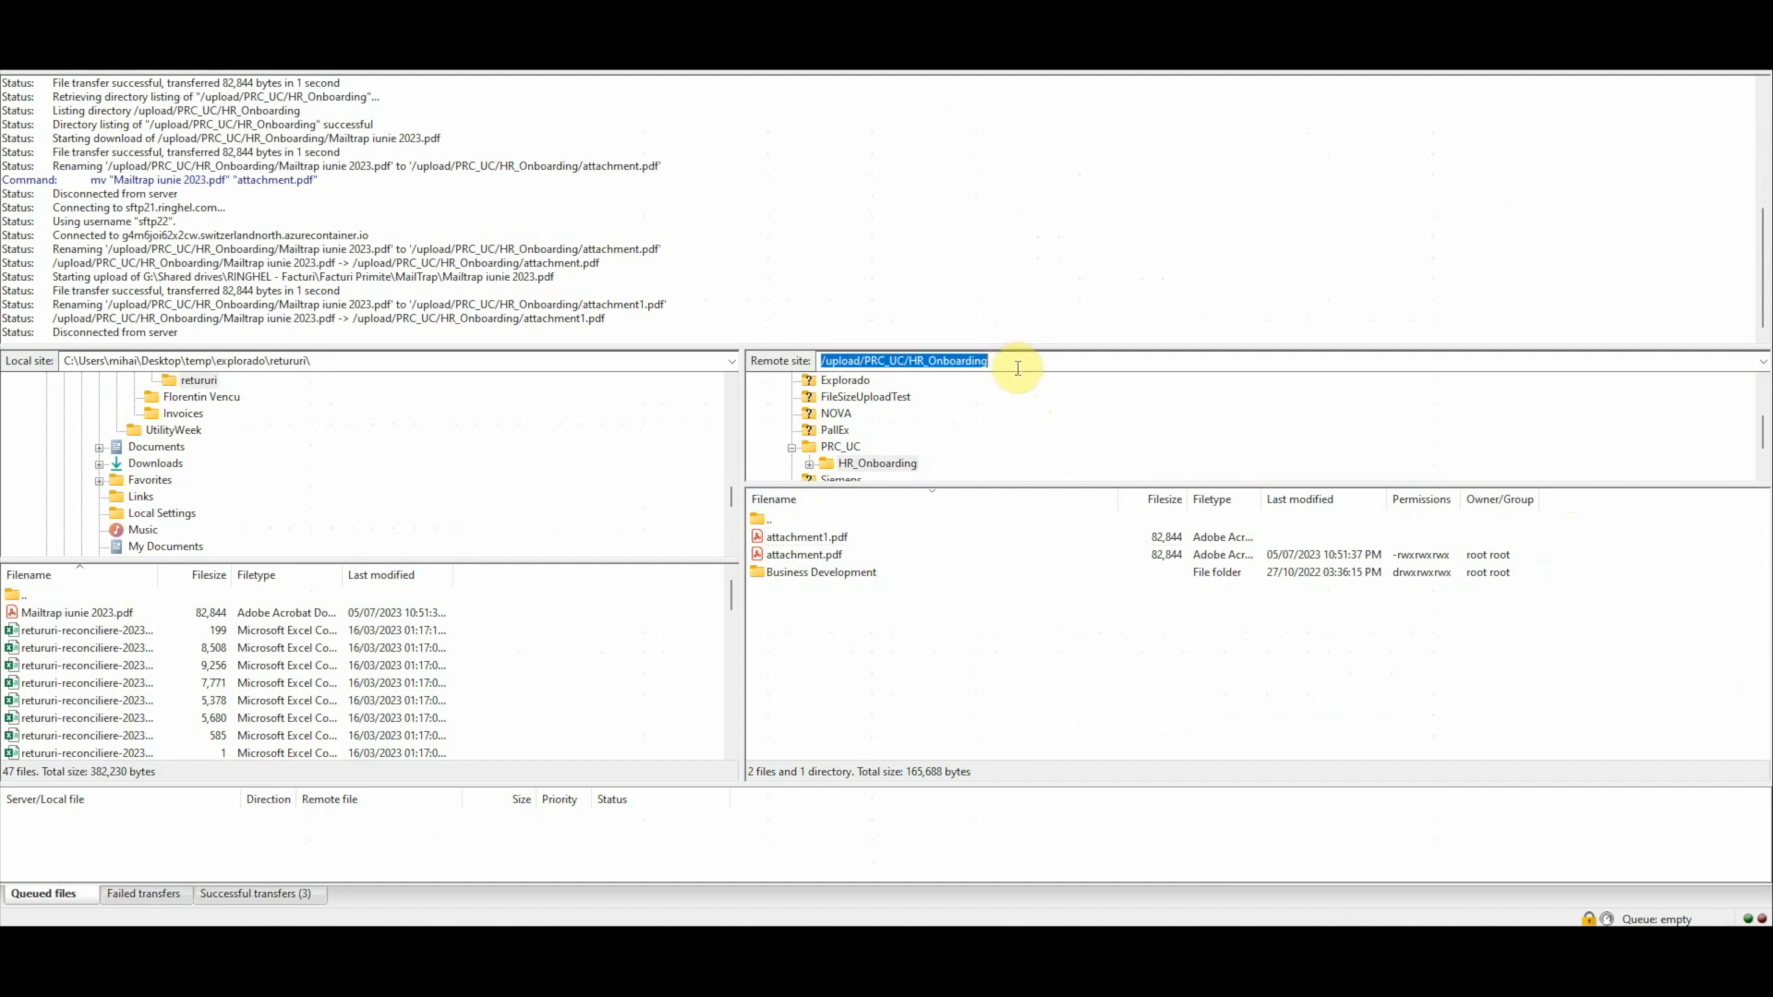
text(/)
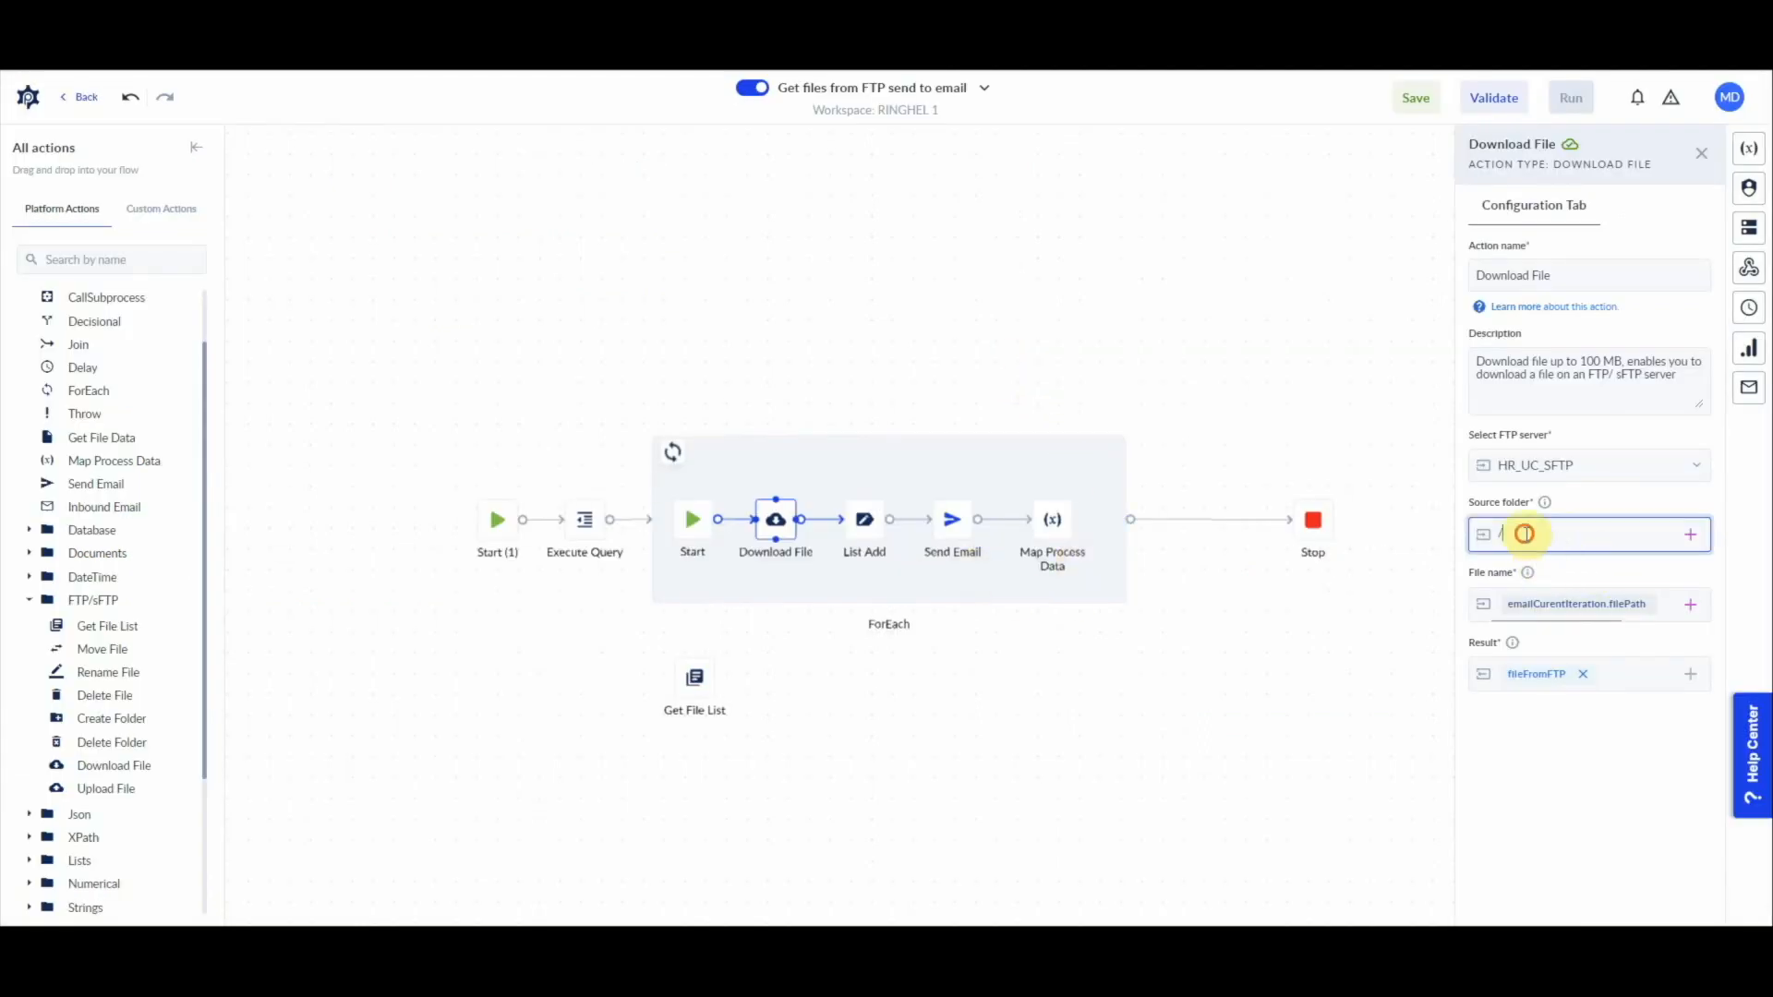
key(ctrl+v)
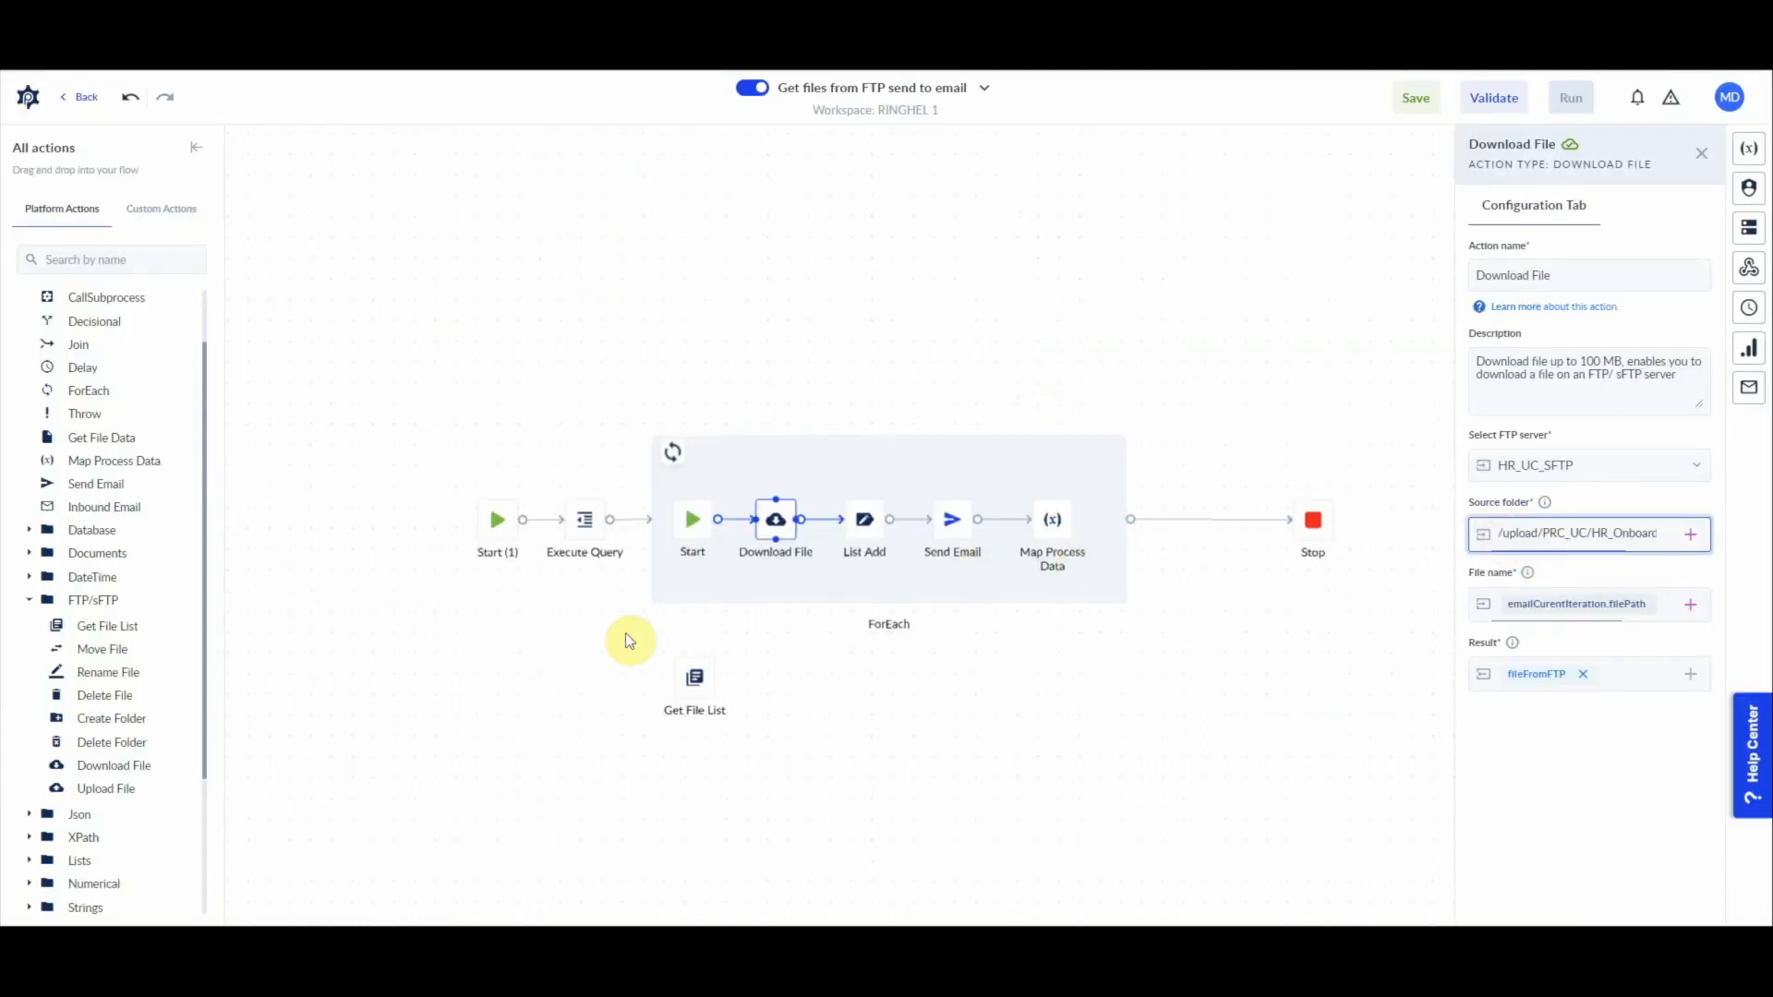
Step: Delete the Get File List action and the unused process variable listoffilesinFTP
click(679, 688)
key(Delete)
click(1760, 149)
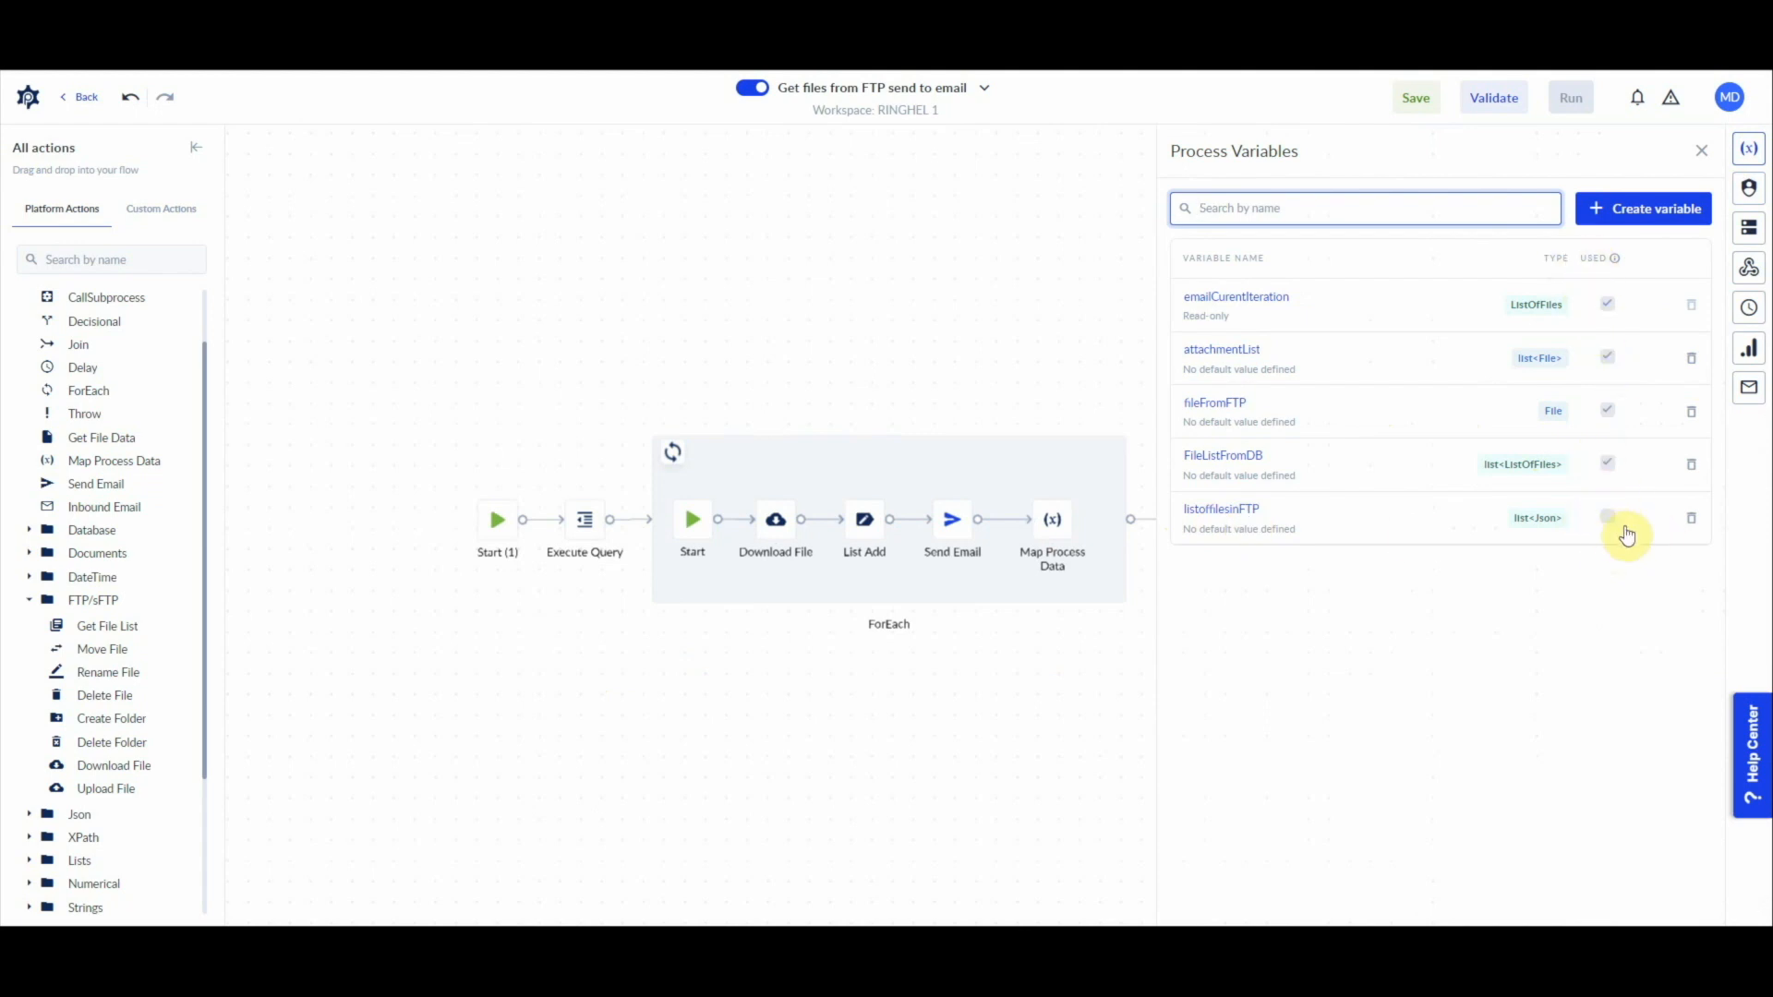
click(1688, 523)
click(1690, 519)
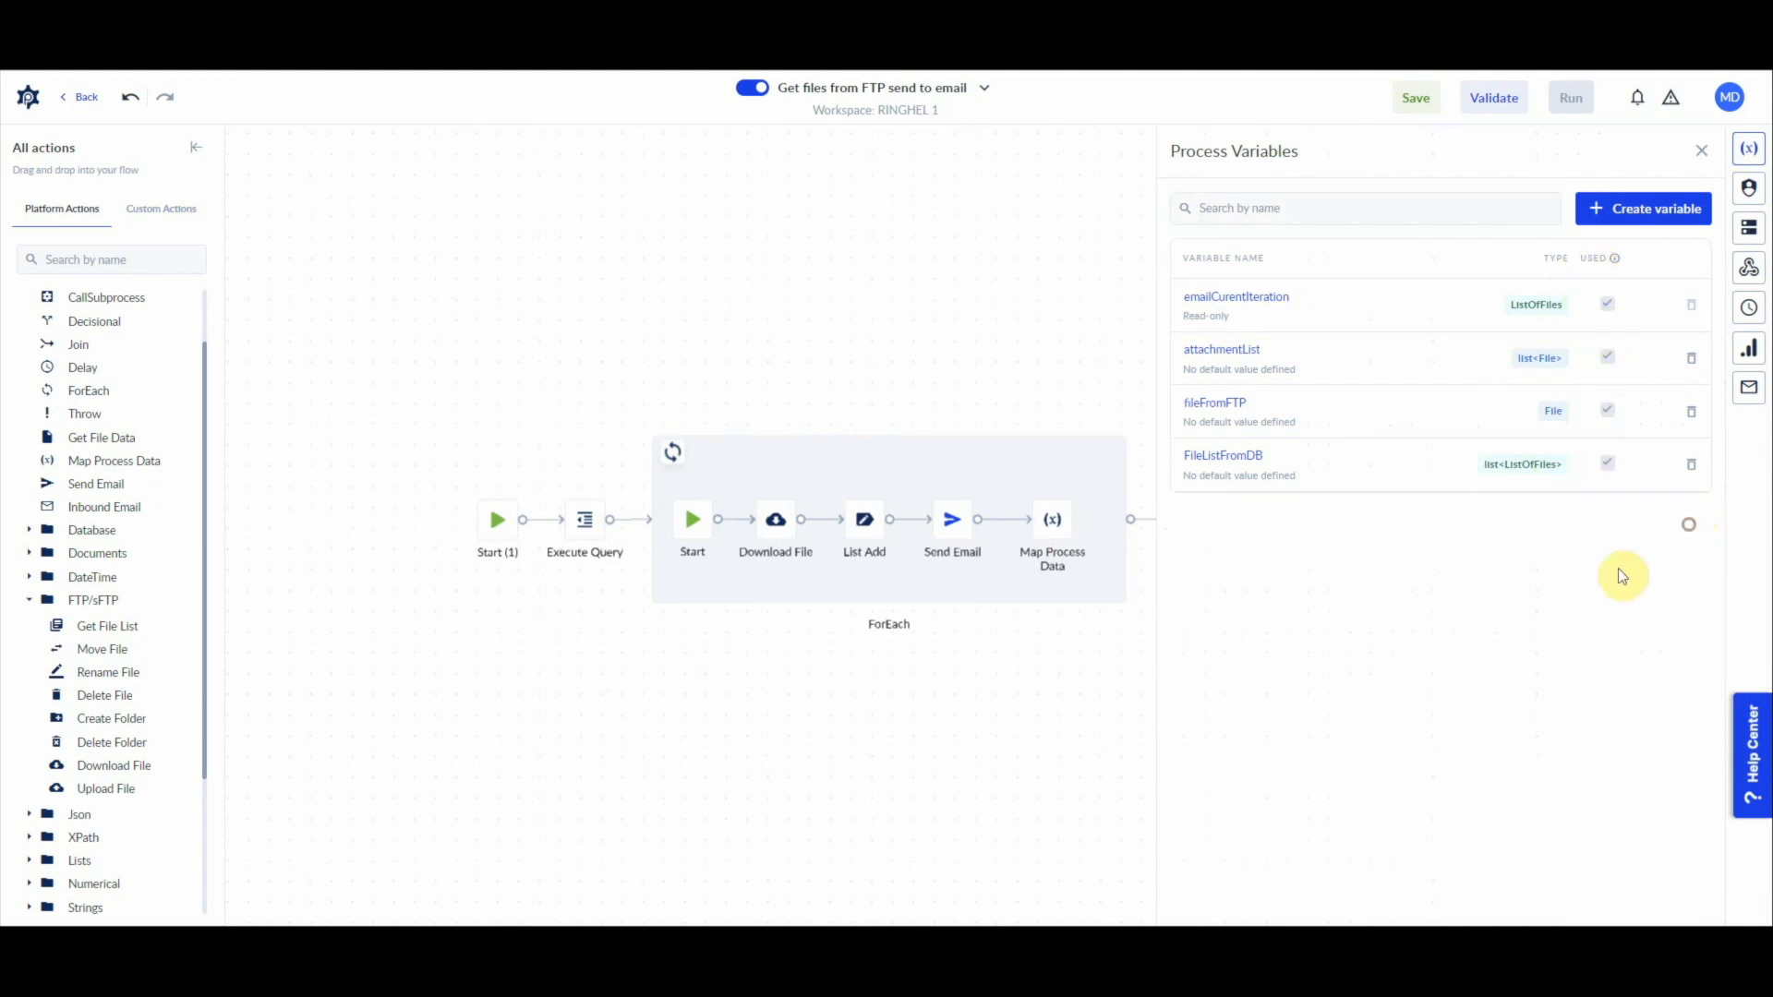
click(930, 234)
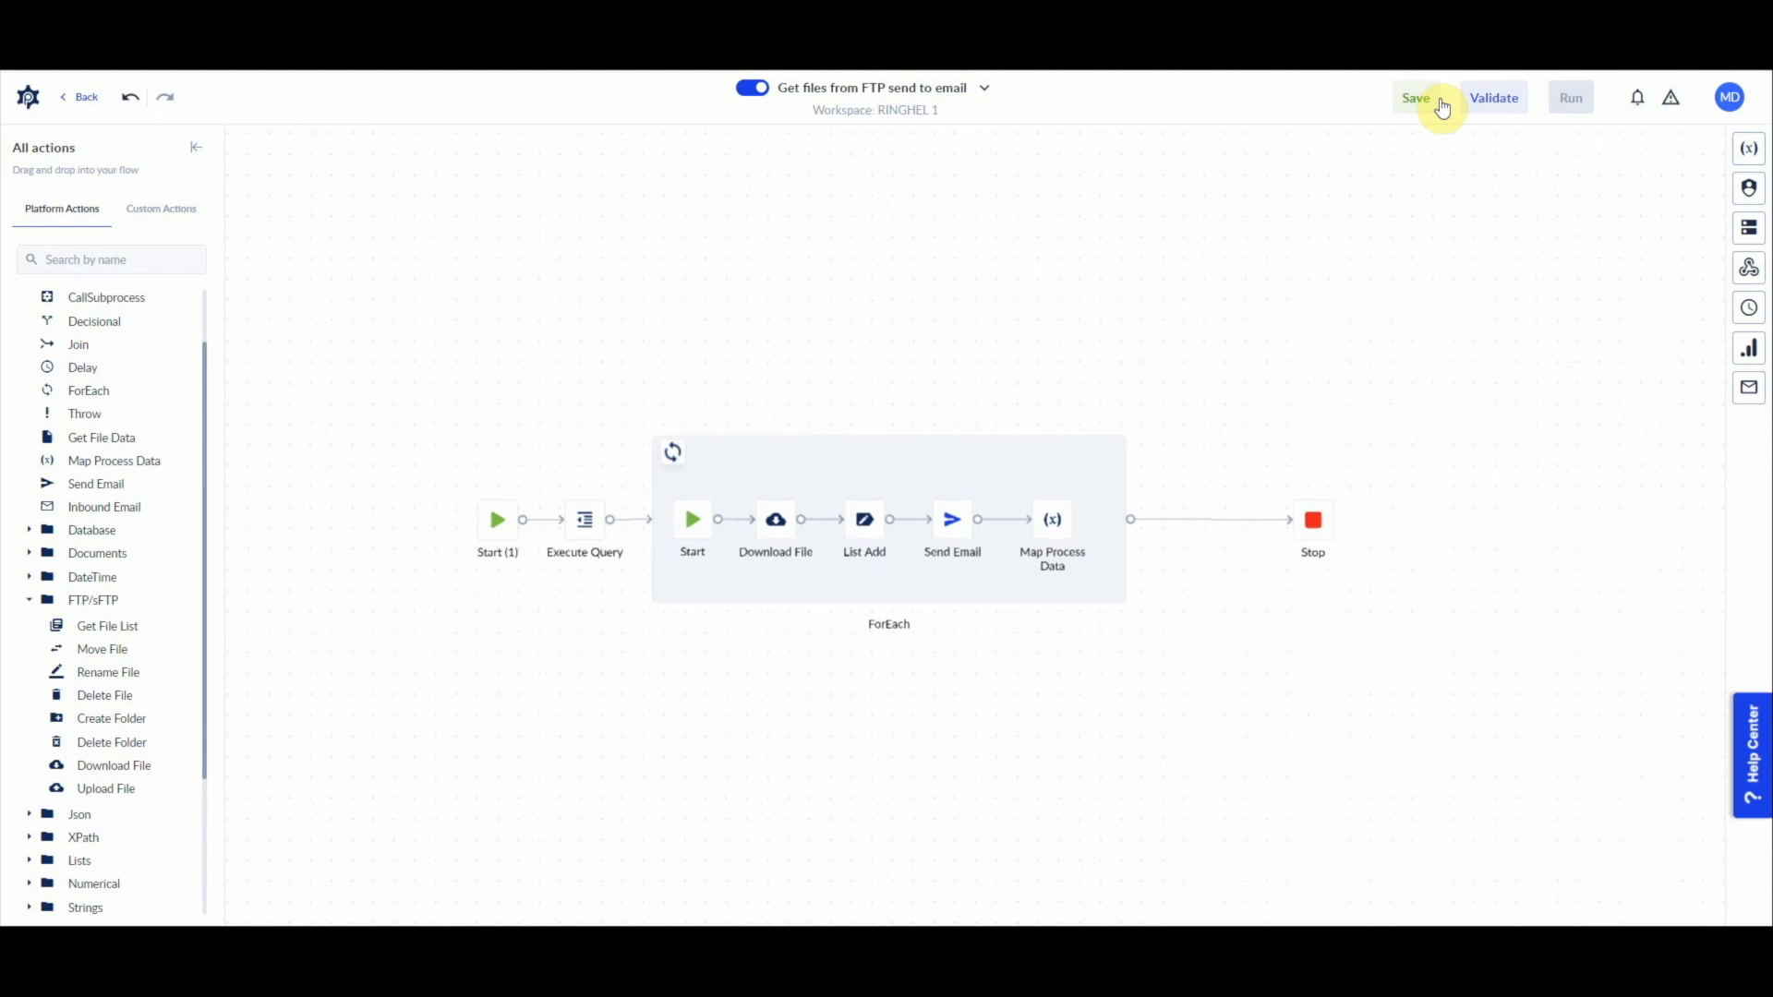
Step: Run the updated process and inspect the Map Process Data and Send Email actions in its latest instance
click(1571, 98)
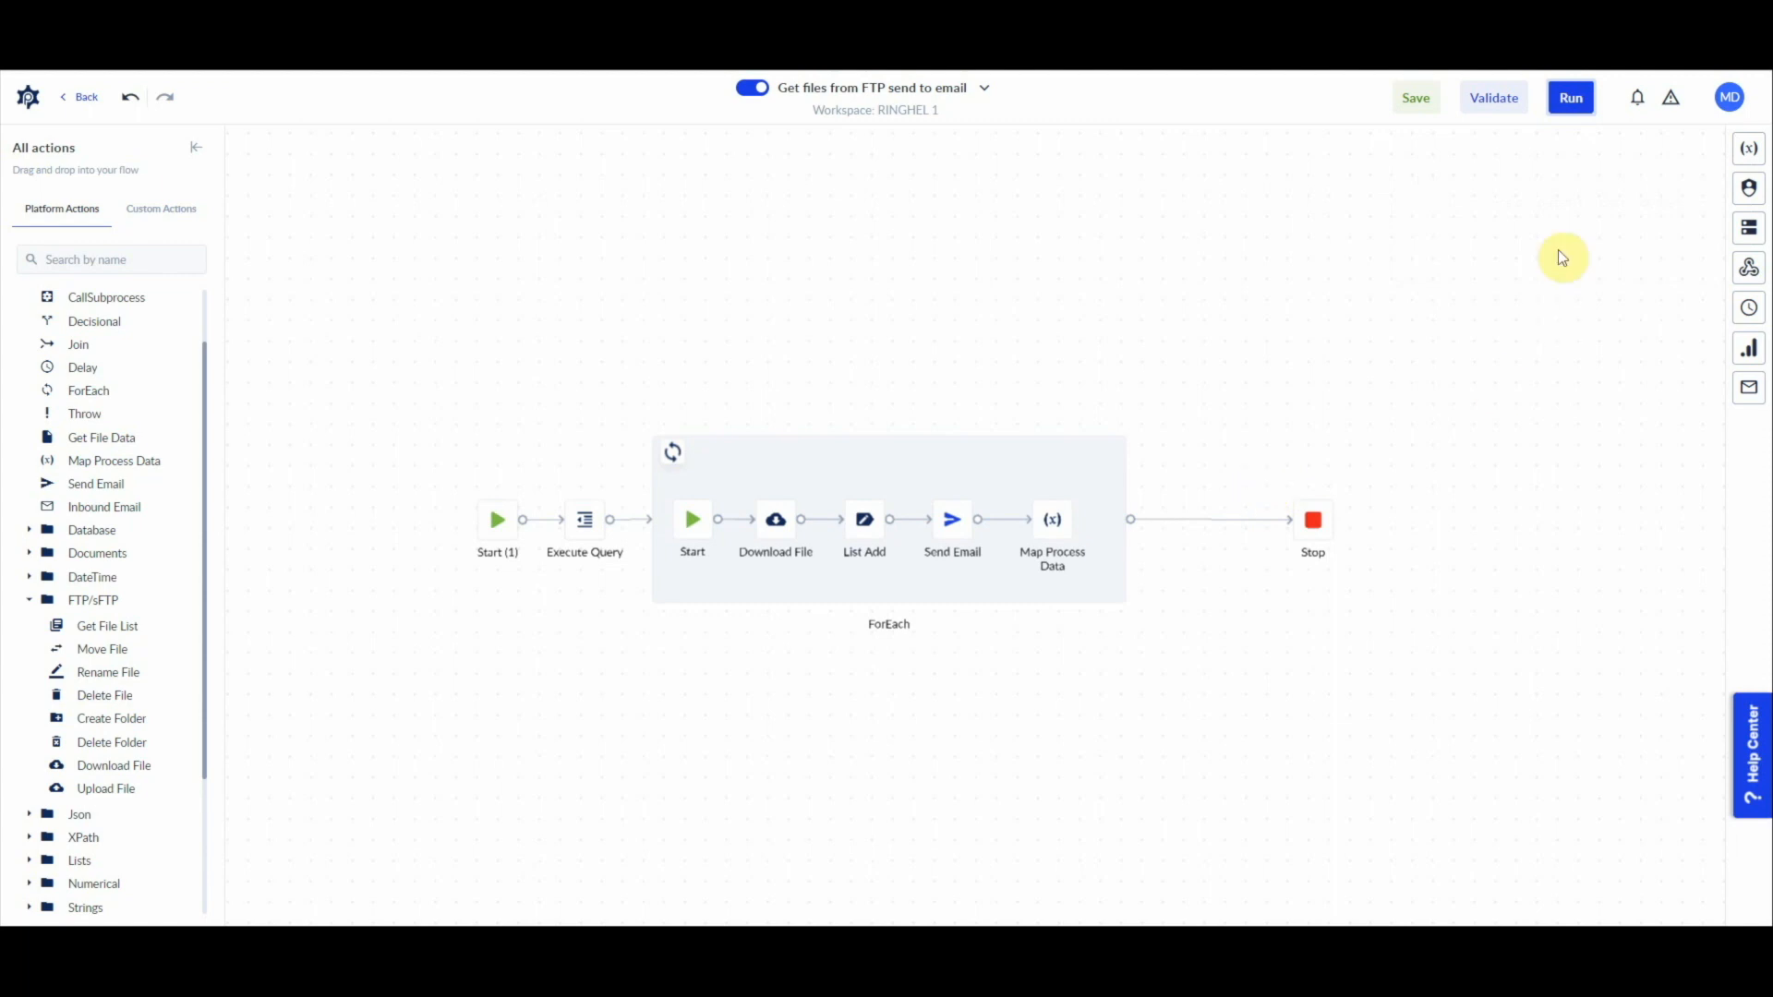
click(1749, 349)
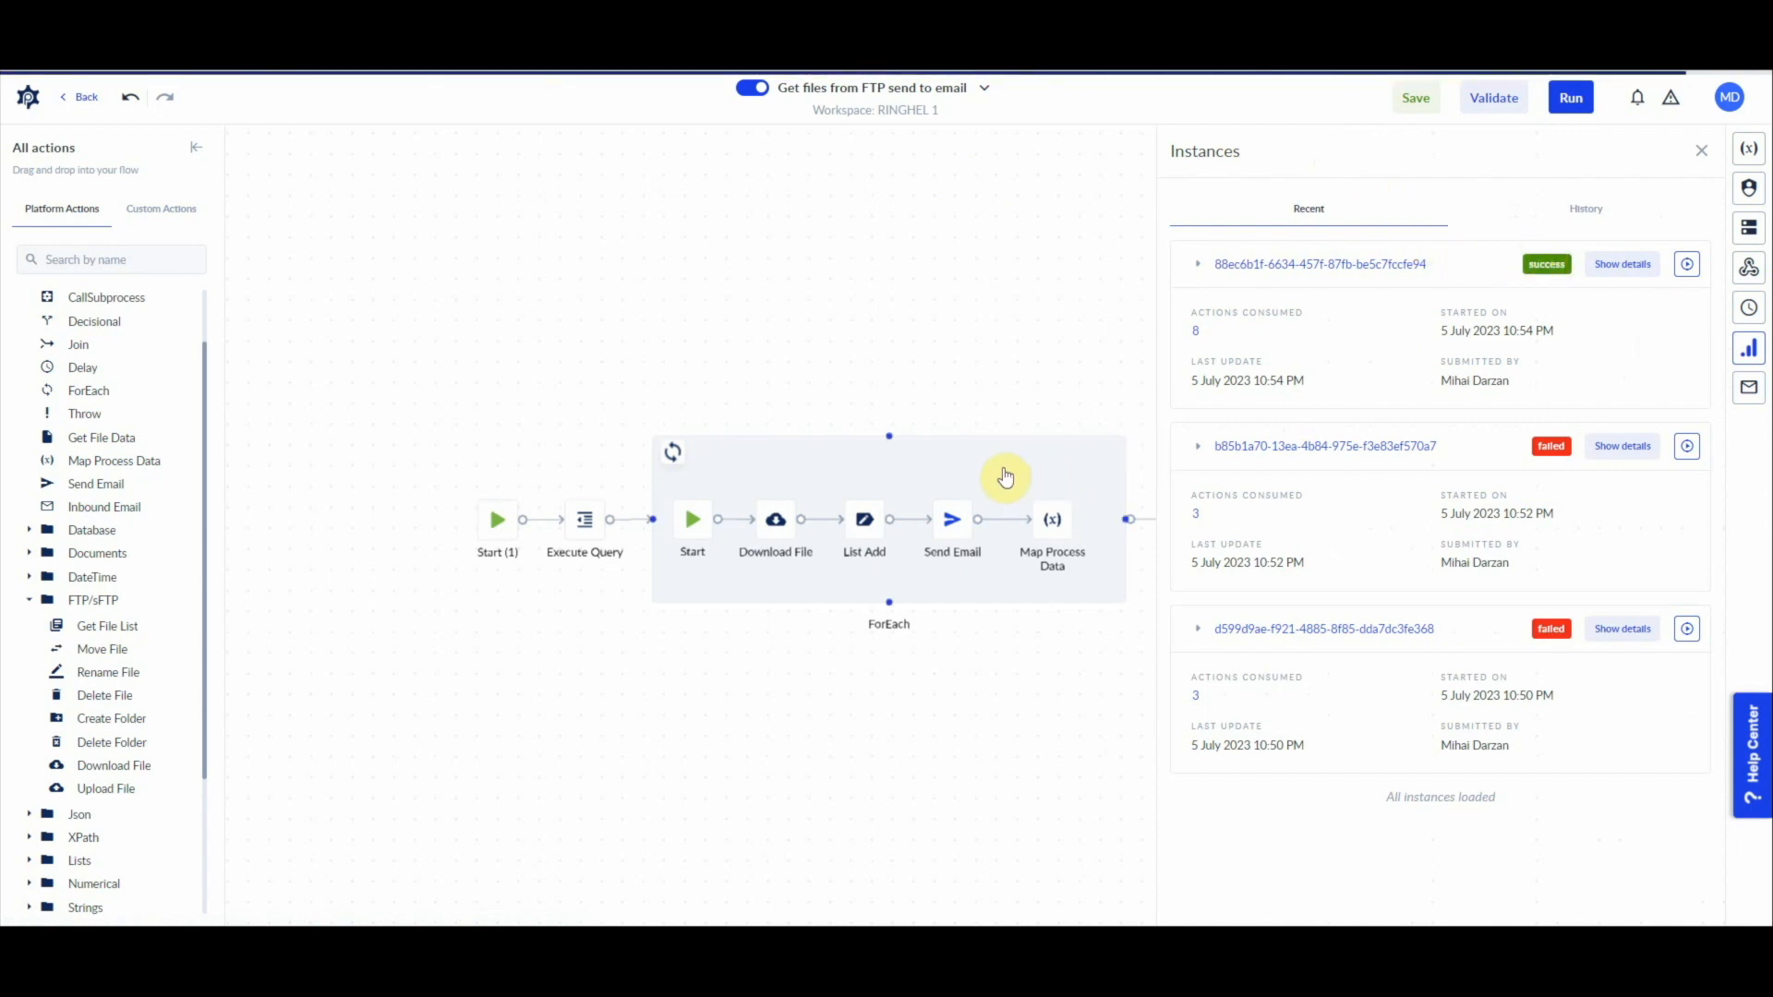
click(1055, 536)
click(955, 524)
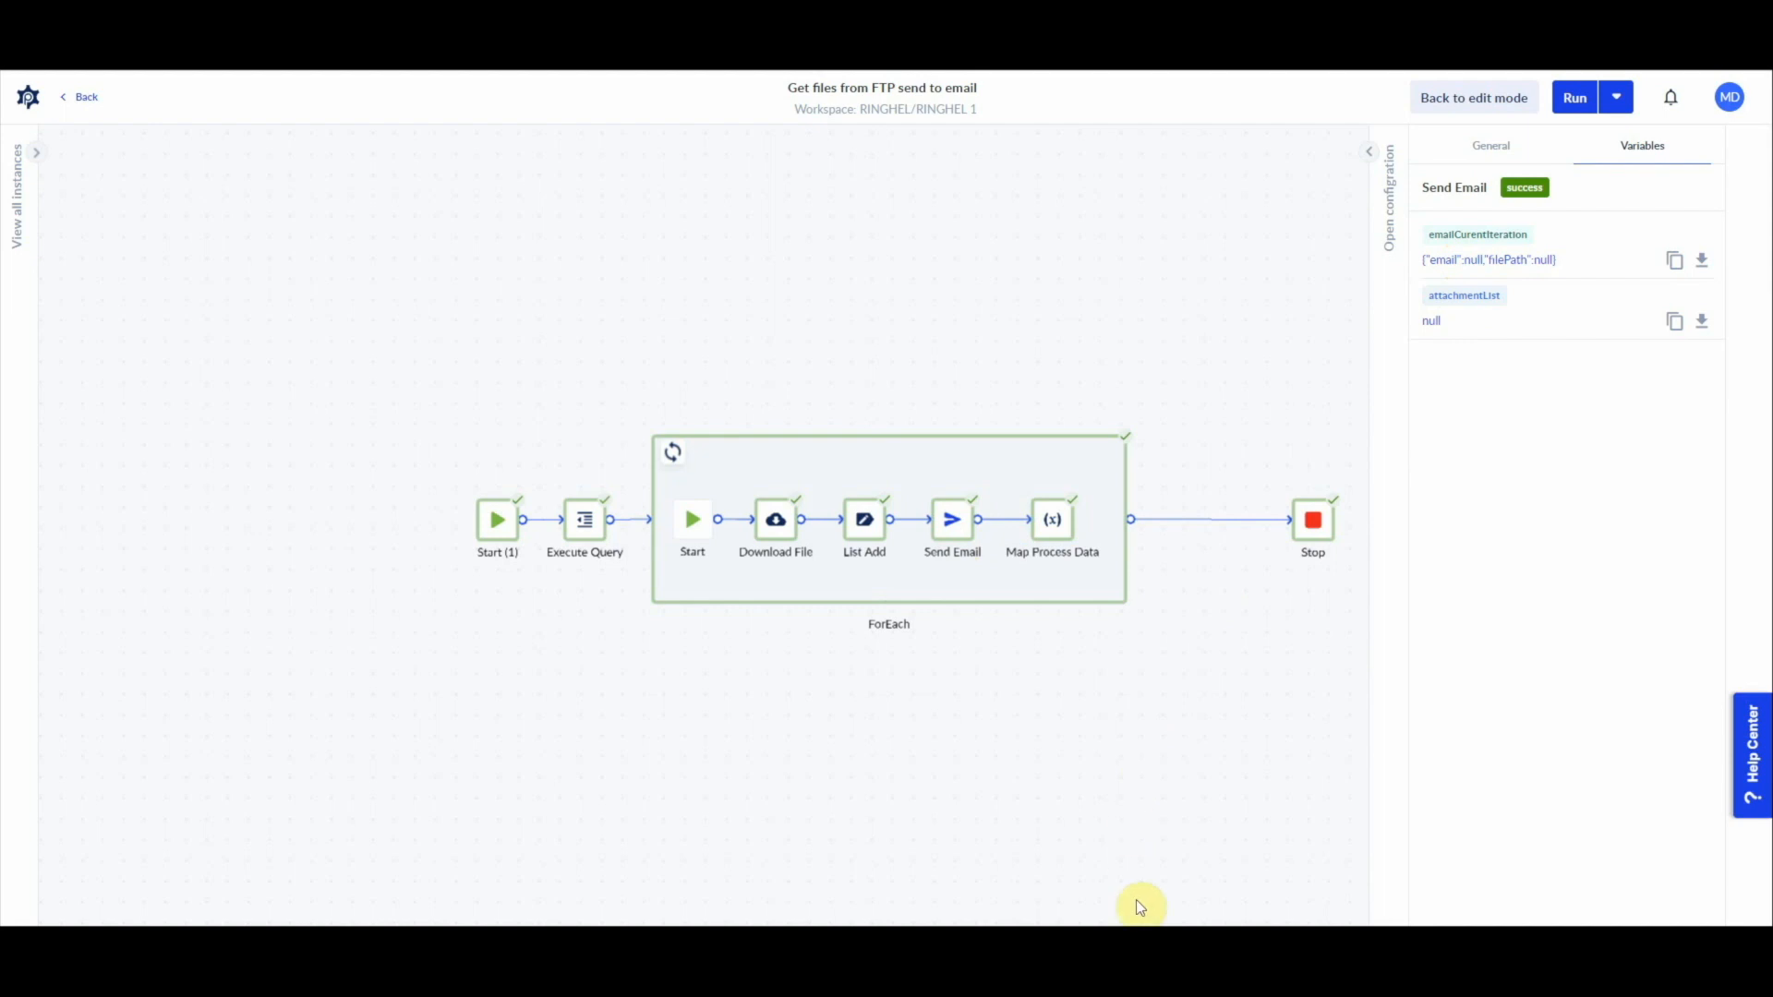
Step: Open the full FileListFromDB value from the Execute Query action and examine its email and filePath entries
mouse_move(1010, 945)
click(970, 537)
click(562, 528)
click(1479, 261)
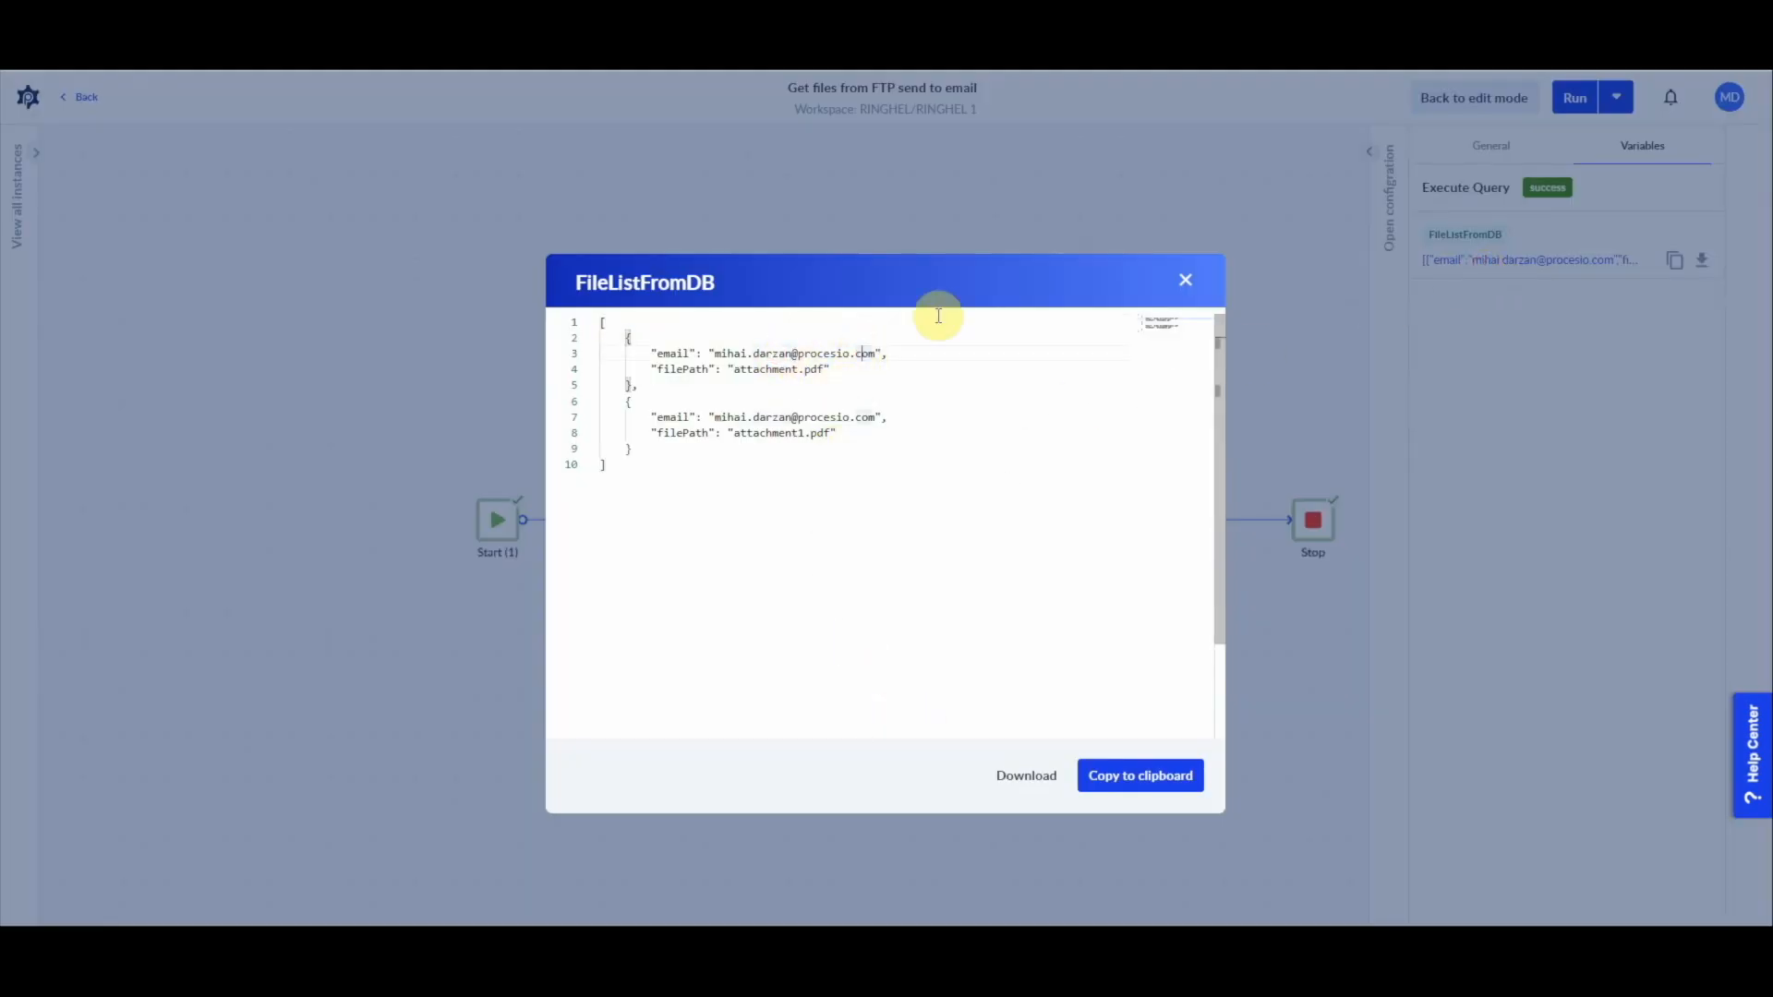
Step: Switch to Gmail in a new browser tab and check the attachments of the received "Your files are here!" emails
key(ctrl+t)
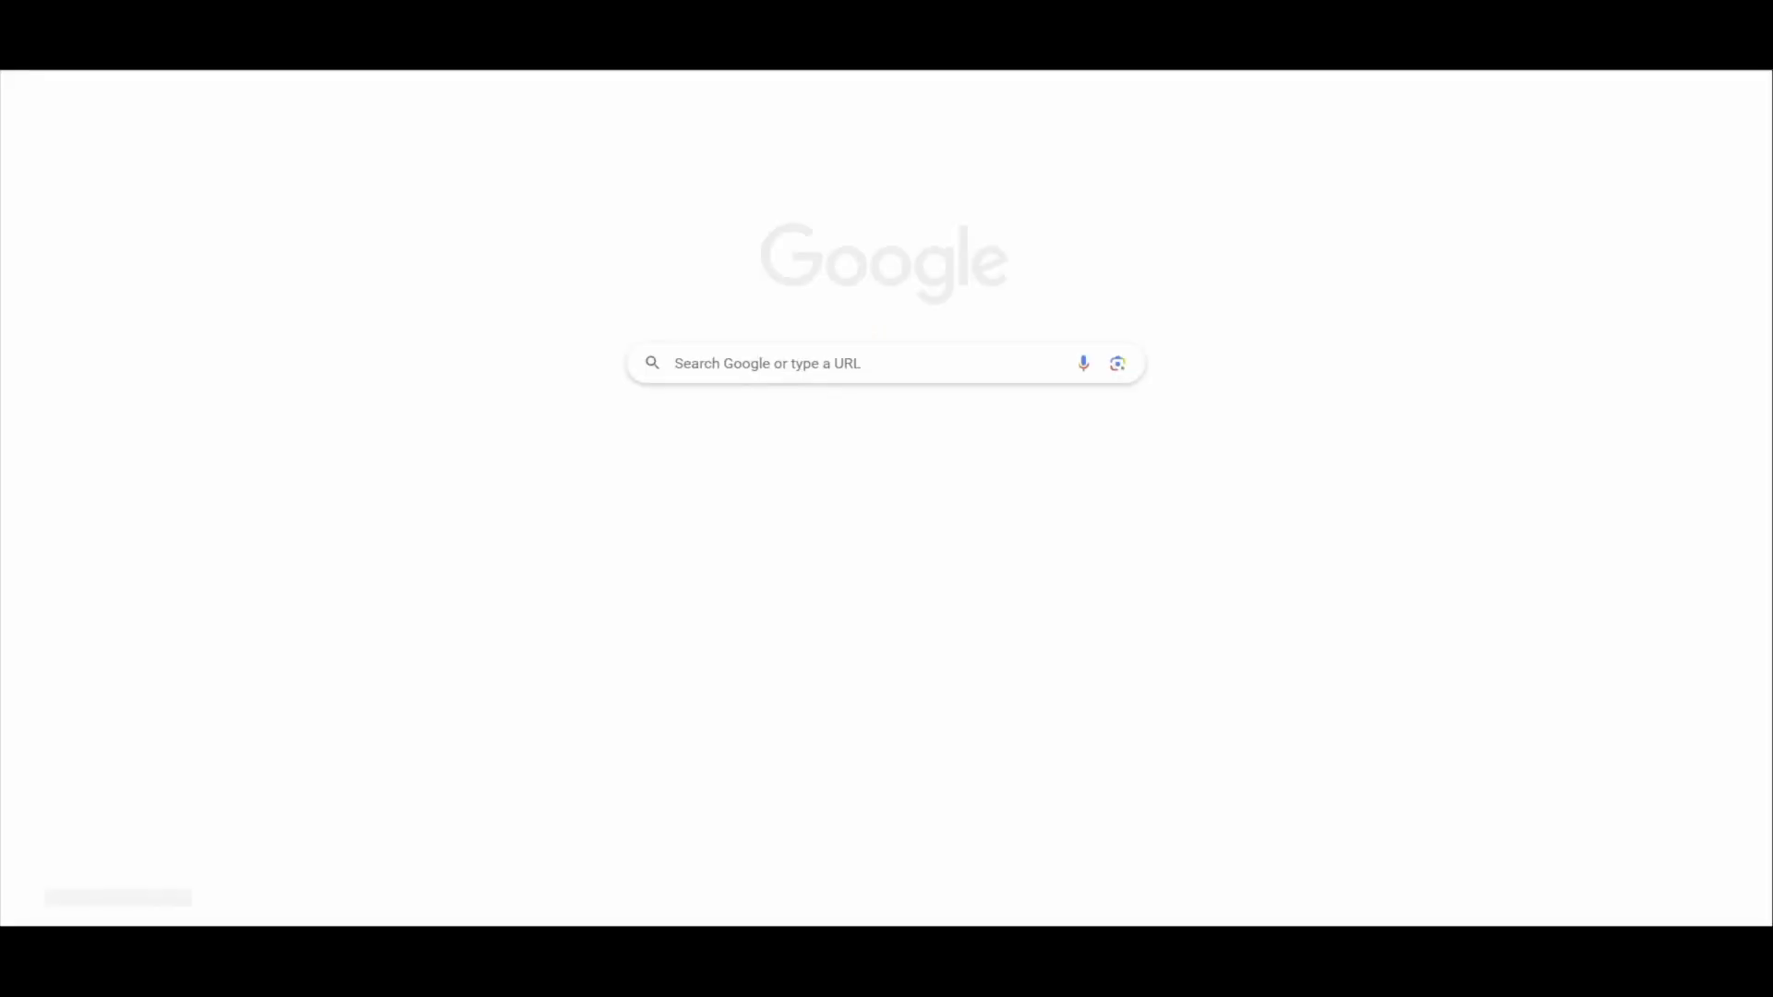
text(gmail)
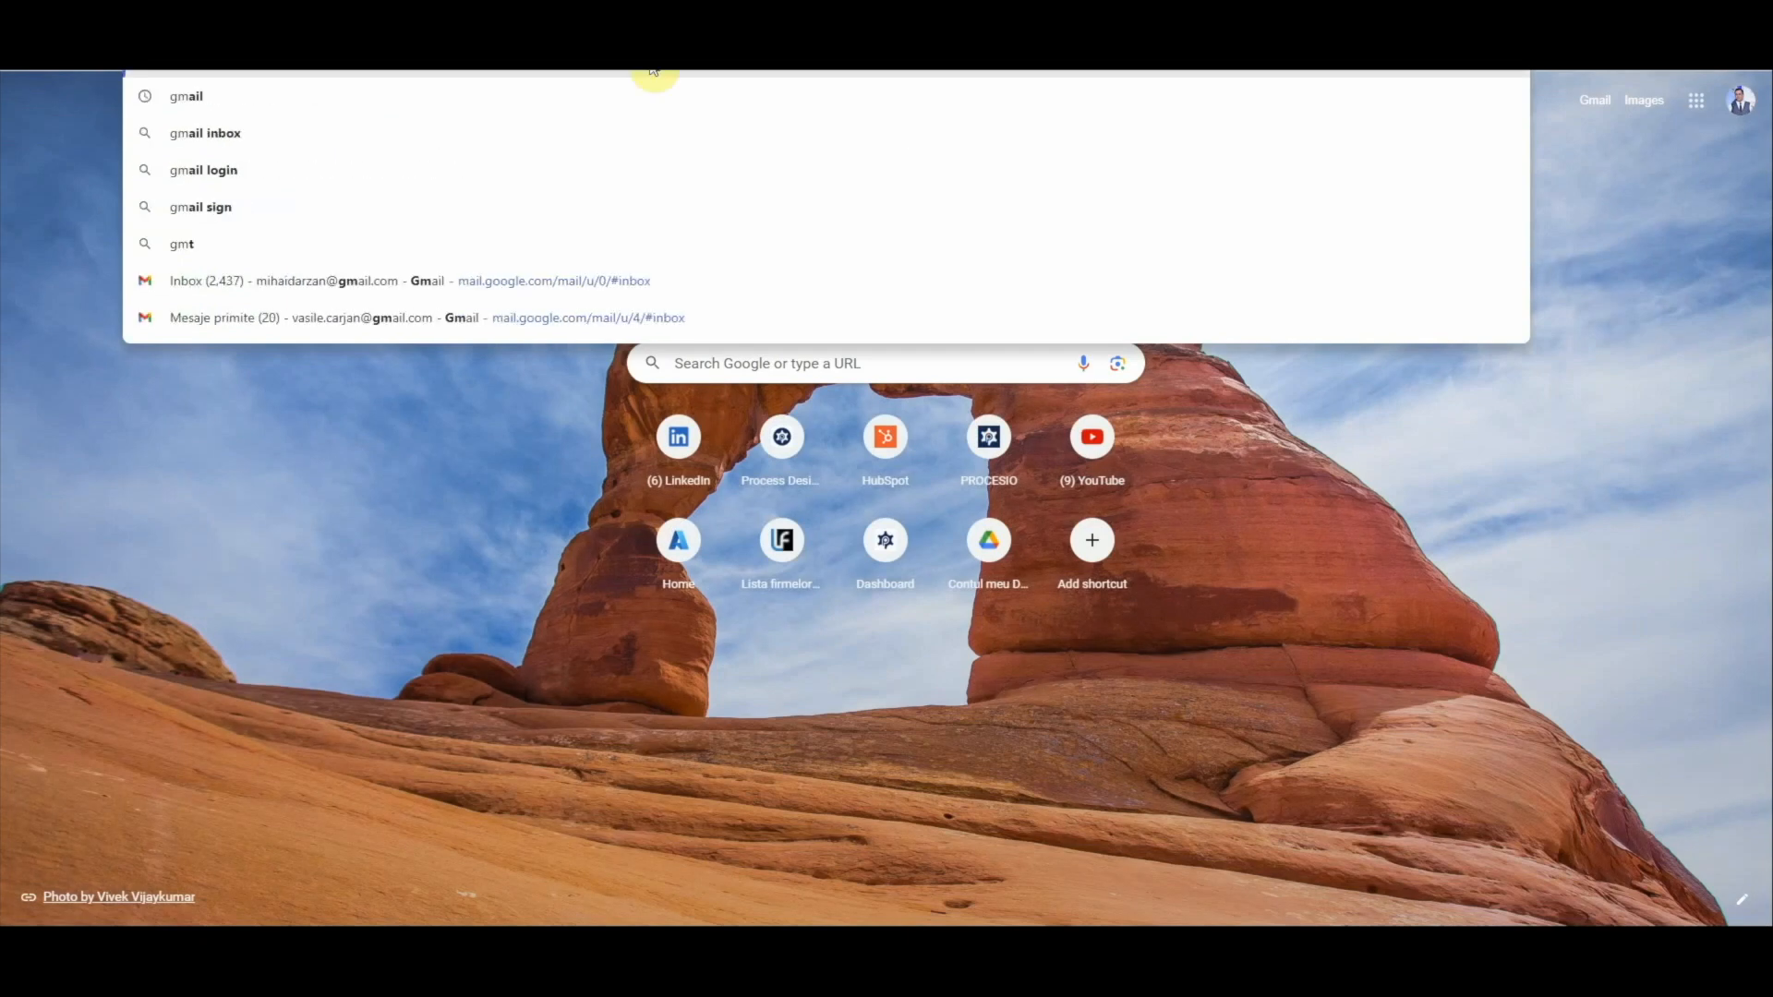
key(Return)
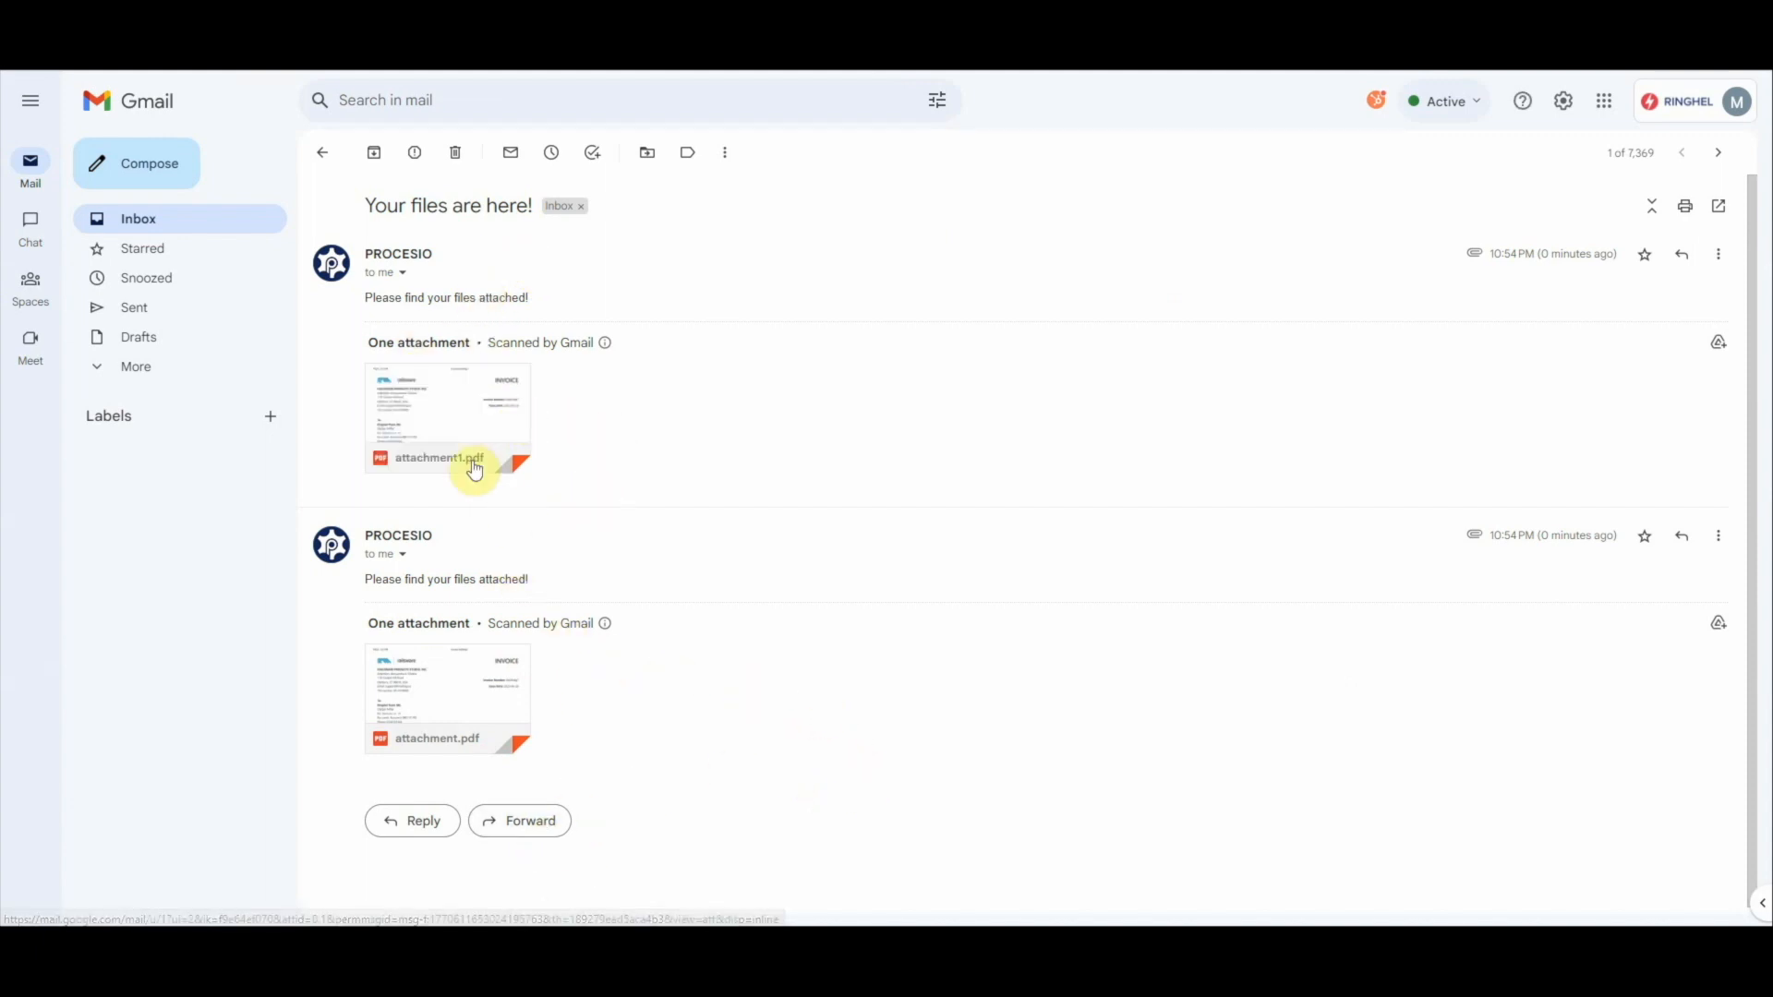
mouse_move(480, 661)
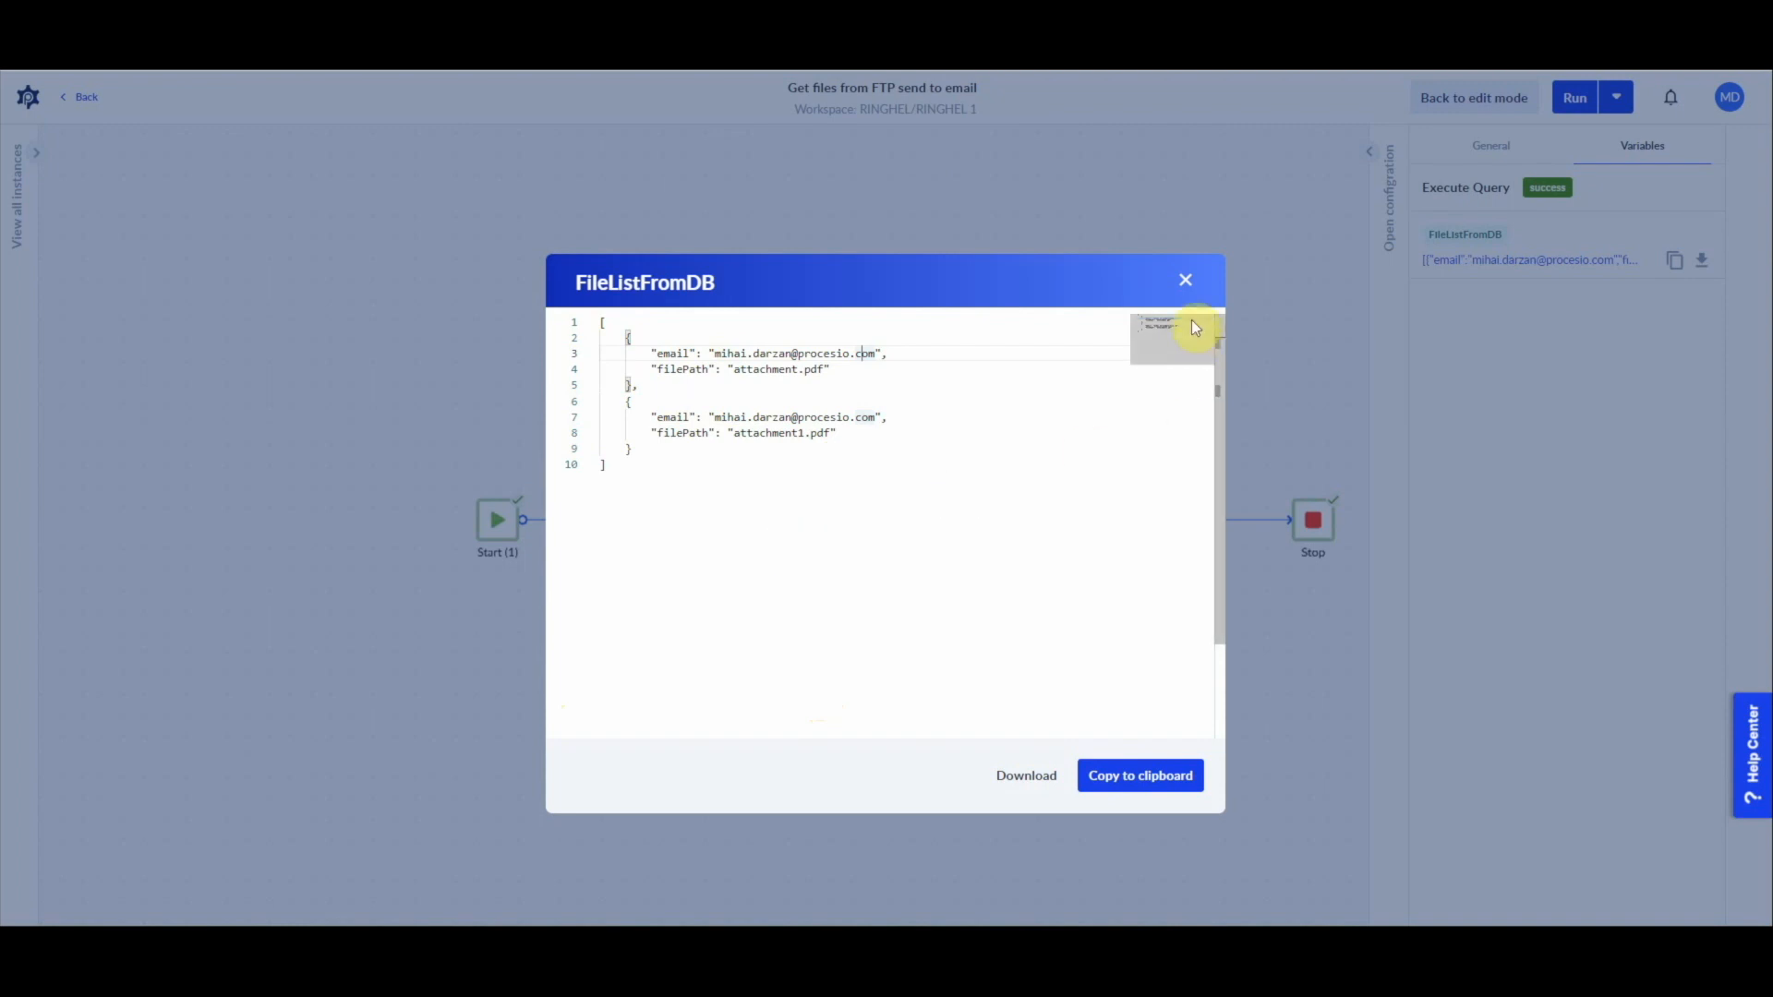
Step: Close the FileListFromDB value in PROCESIO and return the process to edit mode
click(1186, 278)
click(1471, 98)
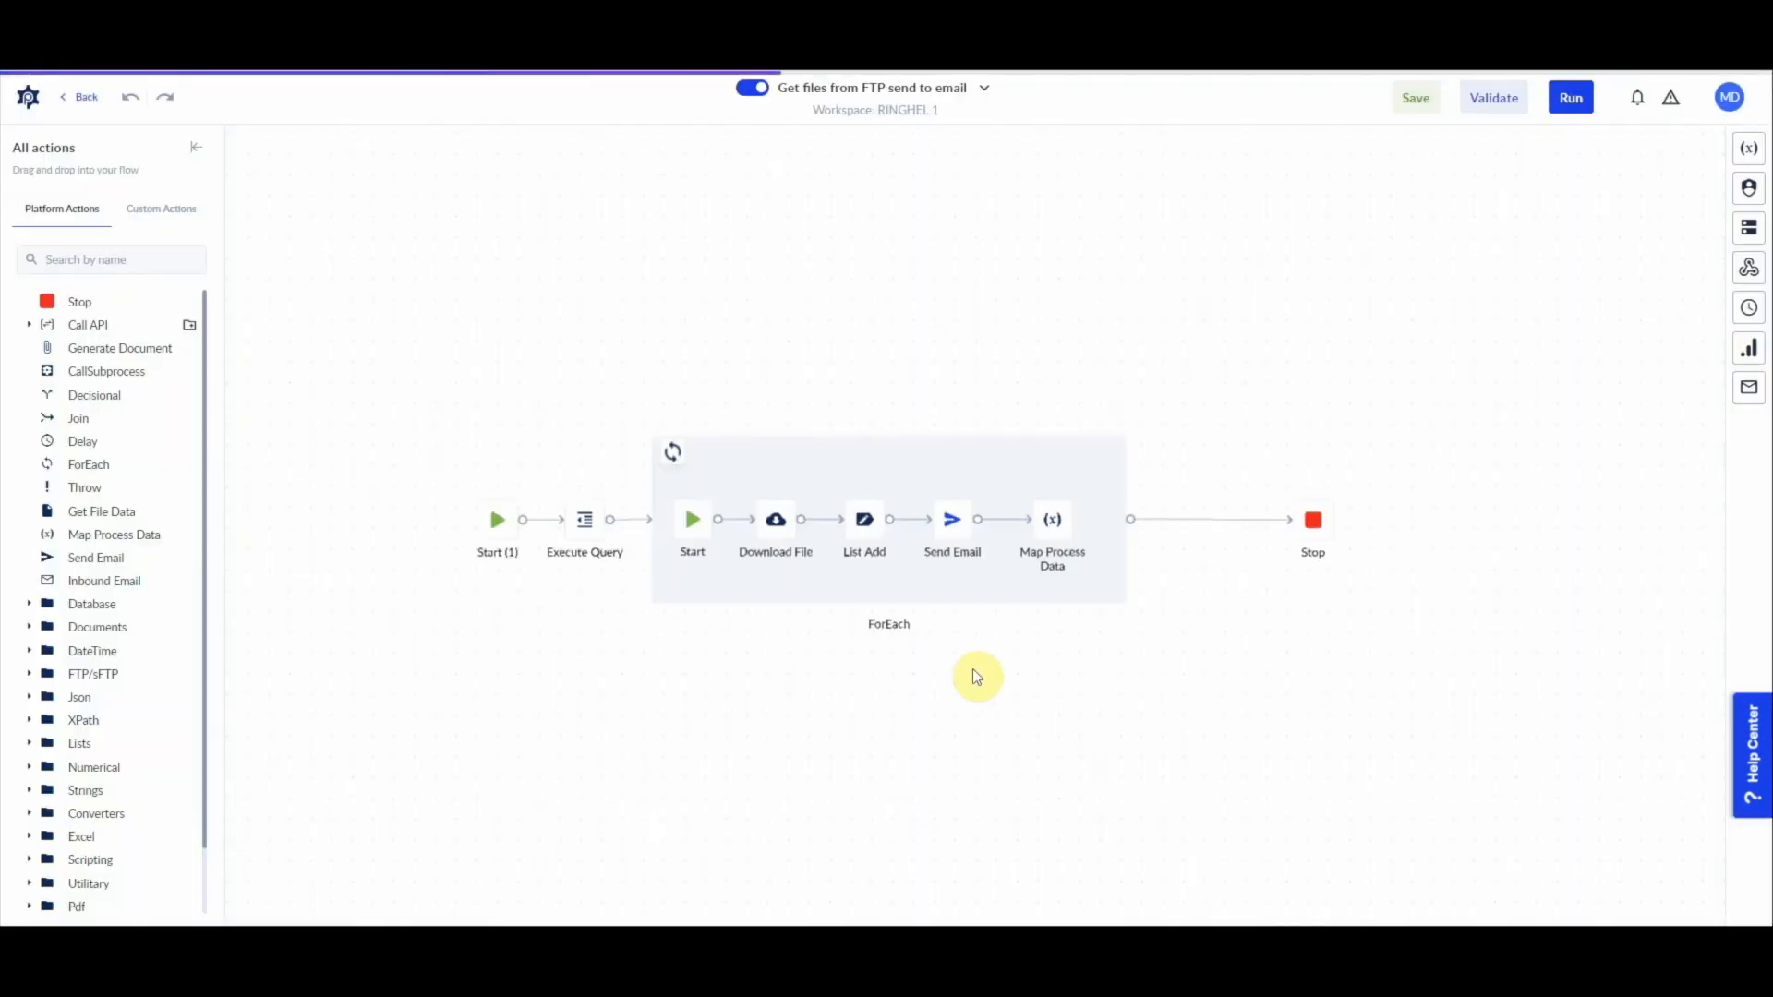